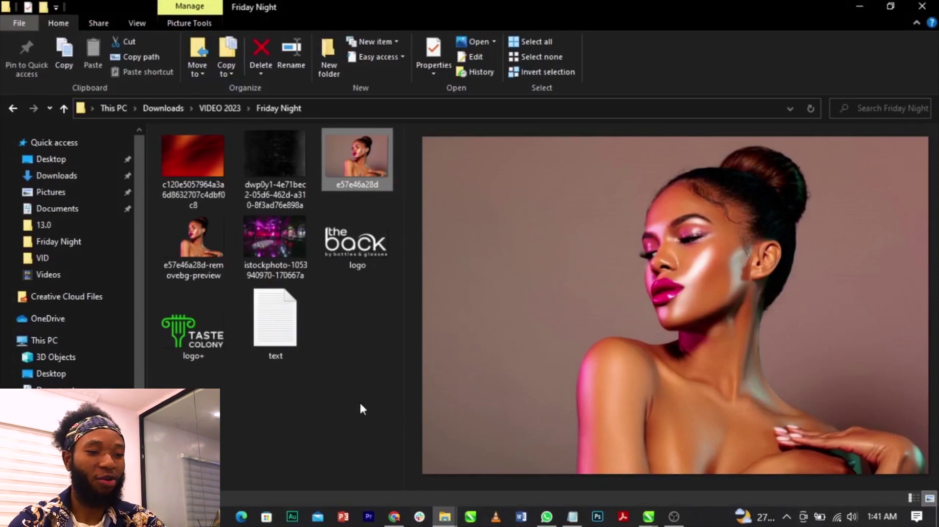
- In CorelDRAW, import the red and black textures, the removebg-preview cutout, the istockphoto image, logo and logo+ from the Friday Night folder
click(572, 516)
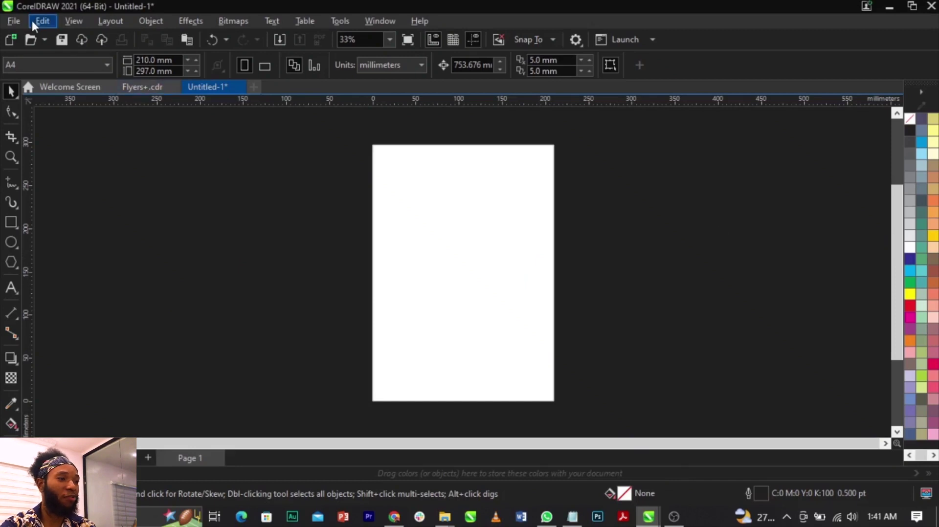
click(15, 22)
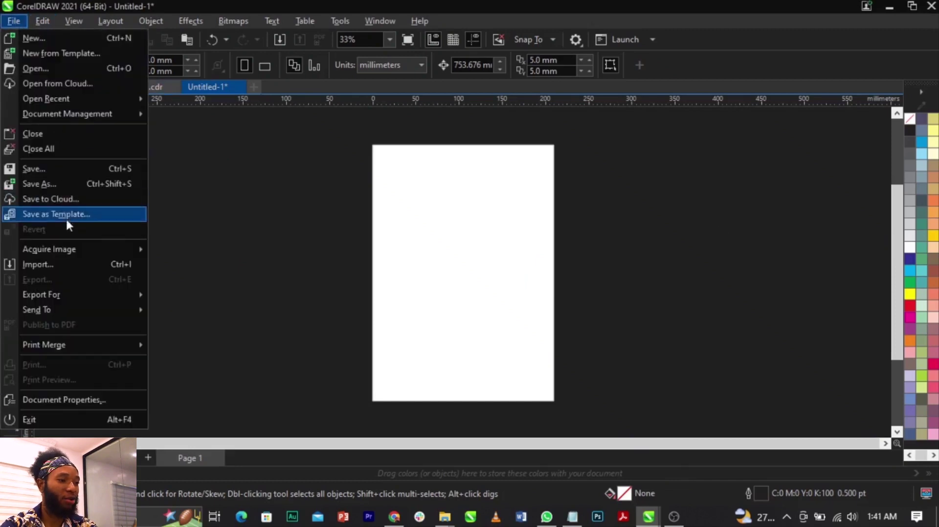
click(70, 263)
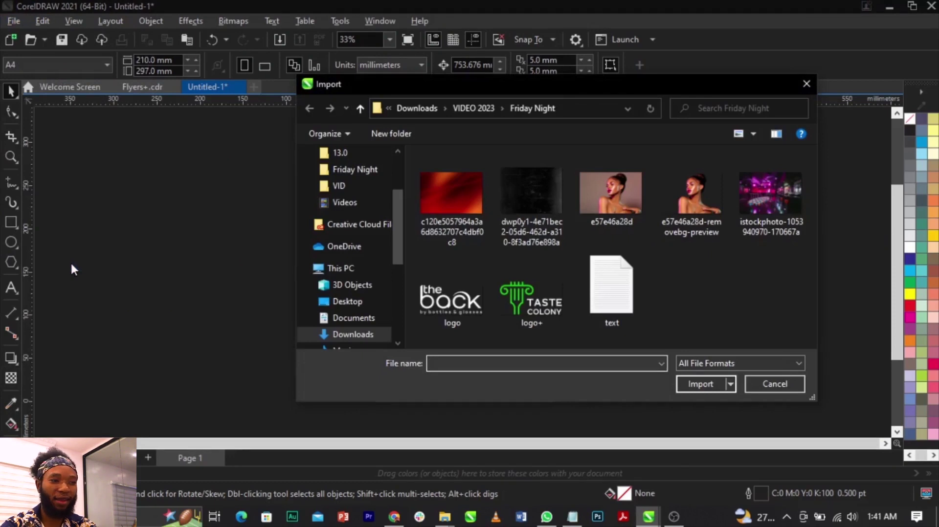
click(429, 198)
ctrl+click(512, 204)
ctrl+click(691, 195)
ctrl+click(765, 190)
ctrl+click(517, 303)
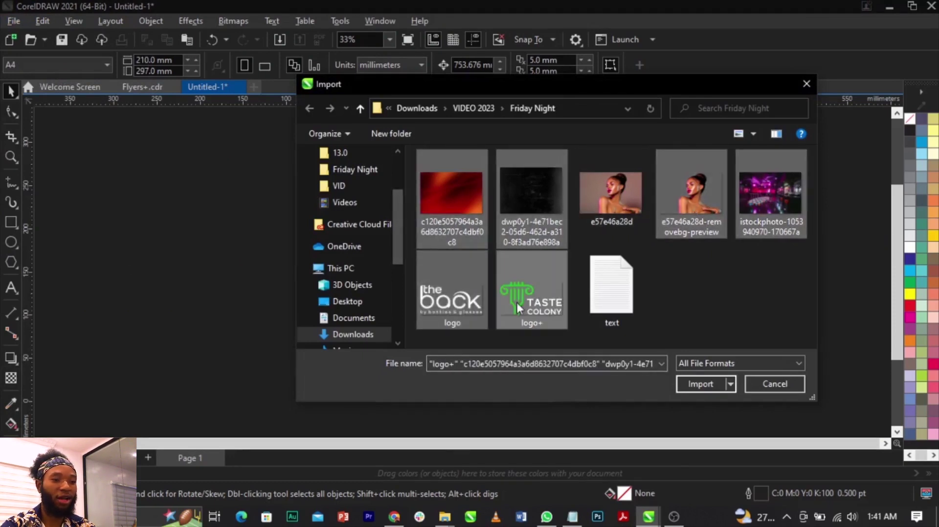
click(701, 386)
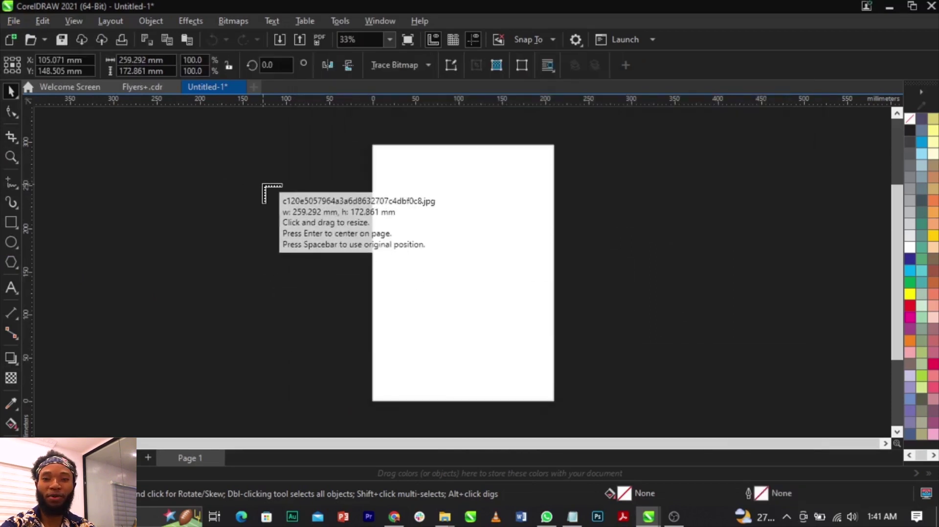
- Place the six imported images at small size on the empty workspace beside the page
drag(142, 177, 207, 219)
drag(134, 234, 213, 294)
drag(144, 283, 184, 320)
drag(170, 324, 237, 369)
drag(222, 299, 262, 318)
drag(235, 247, 281, 272)
drag(249, 206, 272, 227)
click(273, 230)
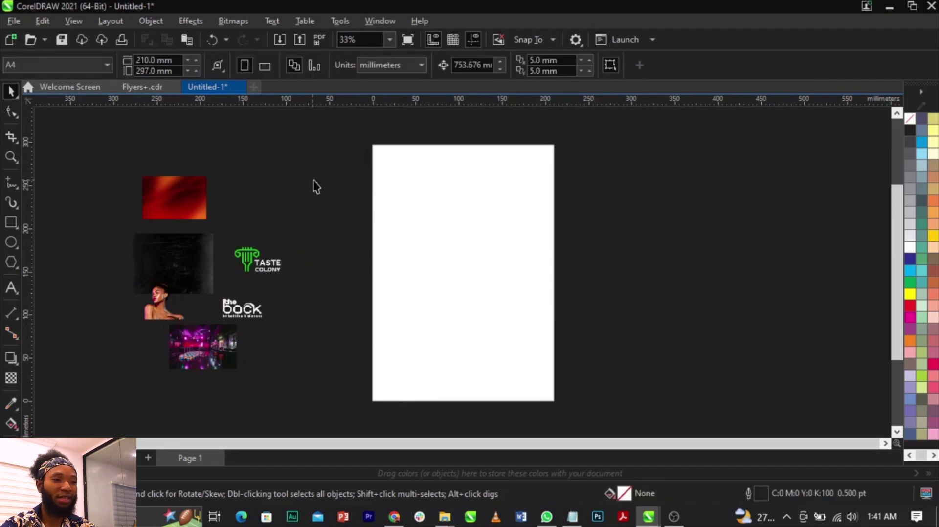
- Change the document units to inches and set the page size to 10 × 10 inches
click(371, 68)
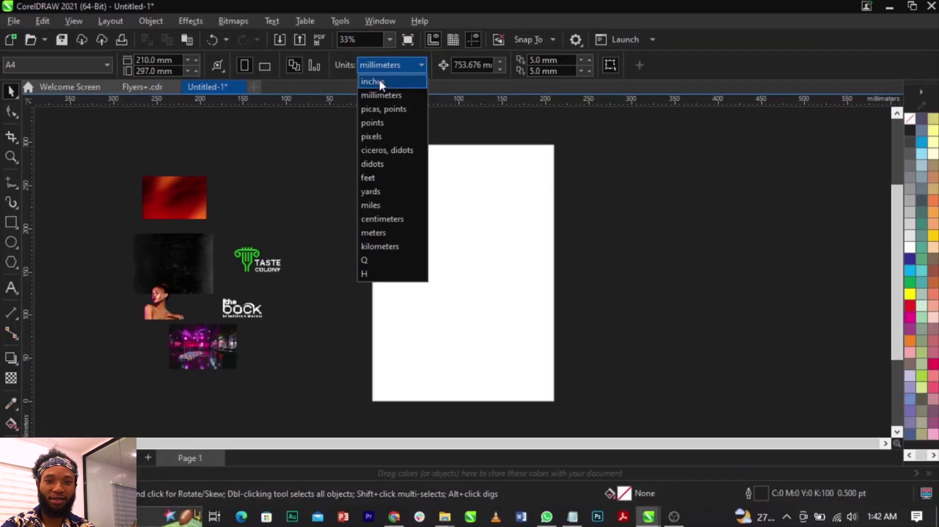
click(451, 152)
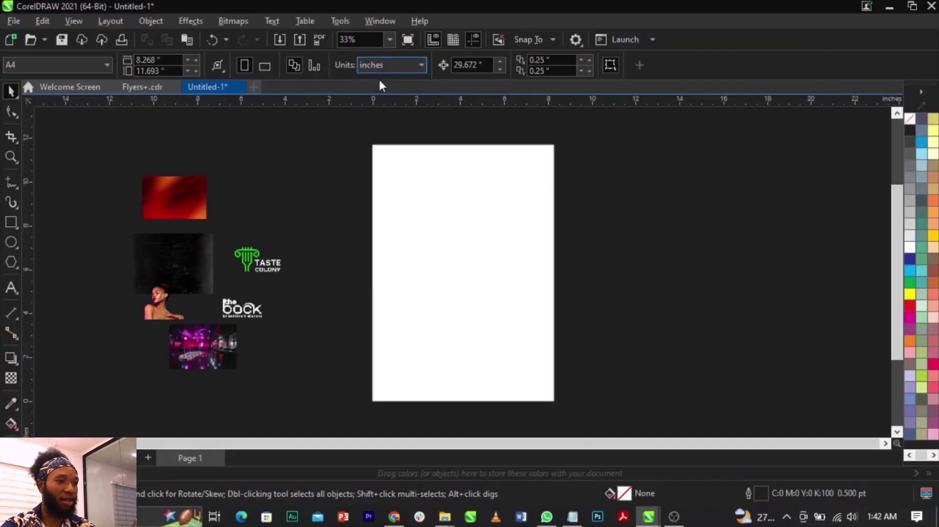
click(149, 60)
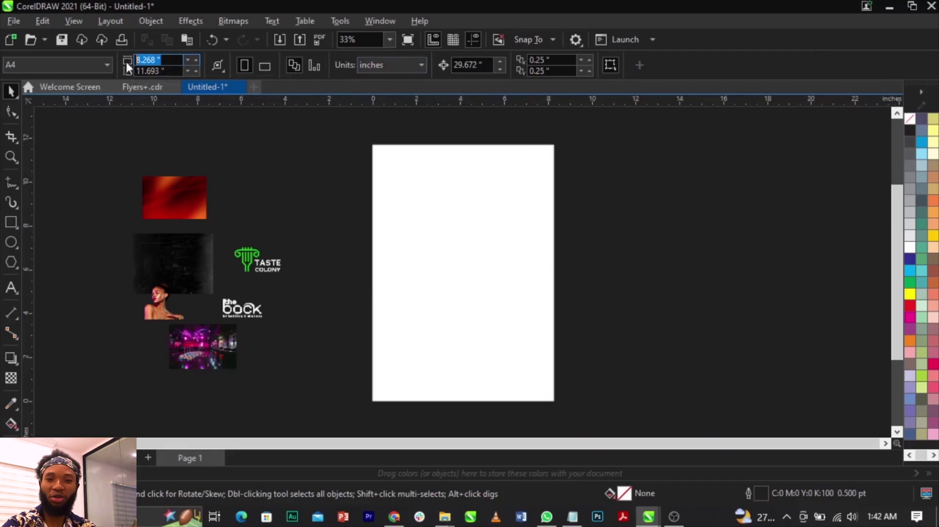
text(10)
key(Tab)
text(10)
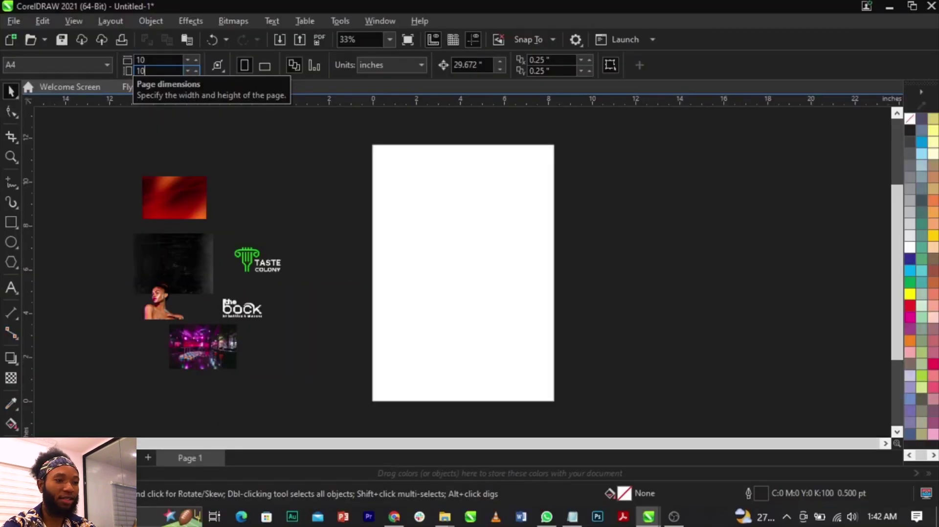
key(Return)
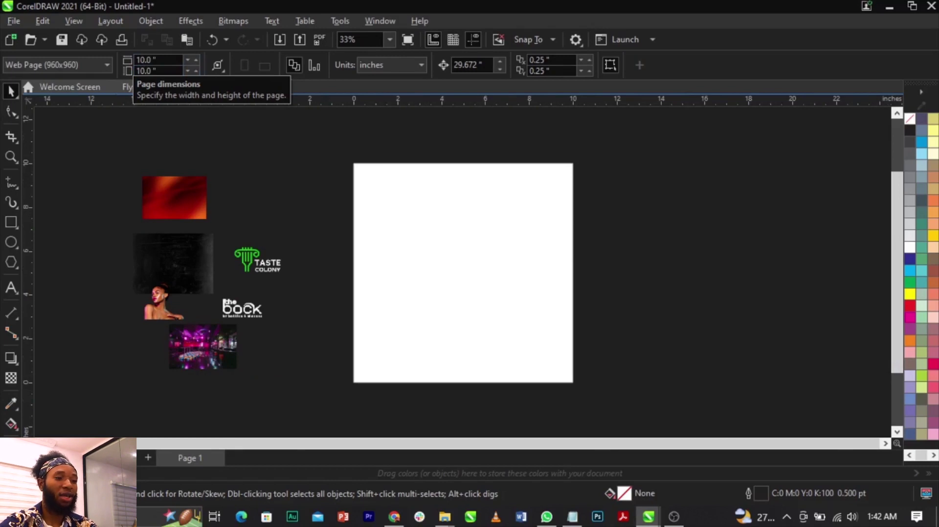
- Draw a rectangle over the page and set its size to 10 × 10 inches
click(11, 223)
drag(359, 164, 574, 382)
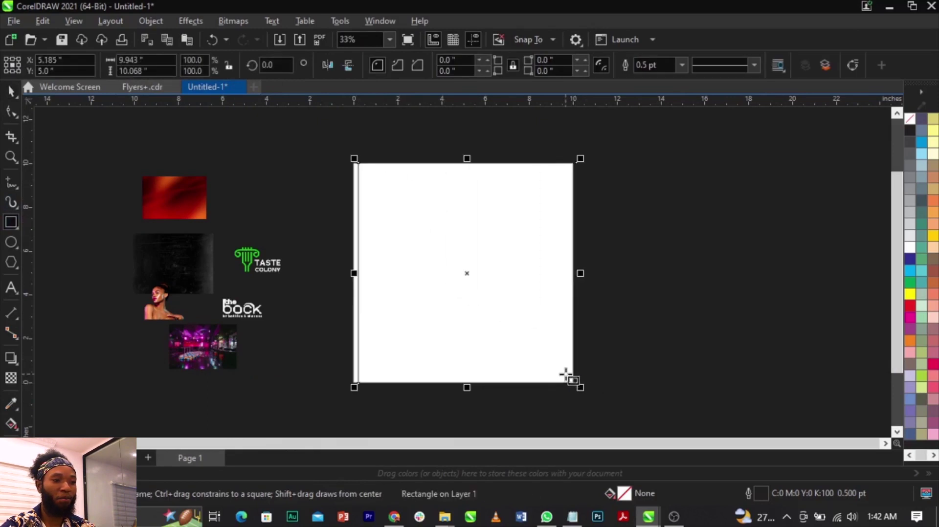
drag(156, 61, 60, 60)
key(BackSpace)
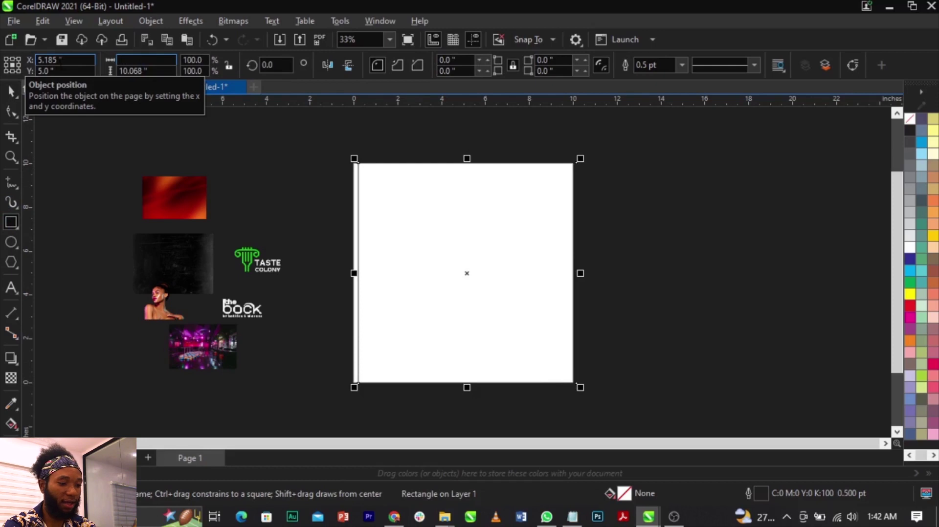
text(10)
key(Tab)
text(10)
key(Return)
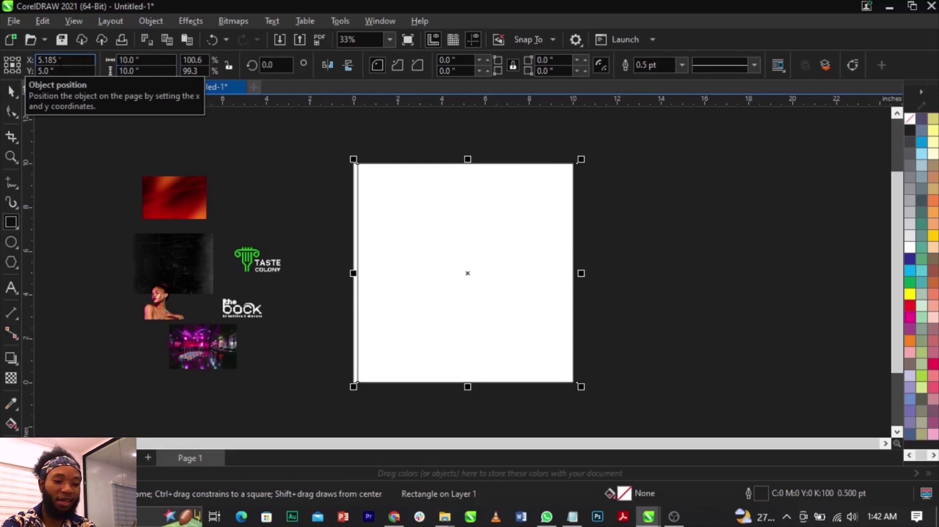
- Center the square on the page, remove its outline and deselect it
key(p)
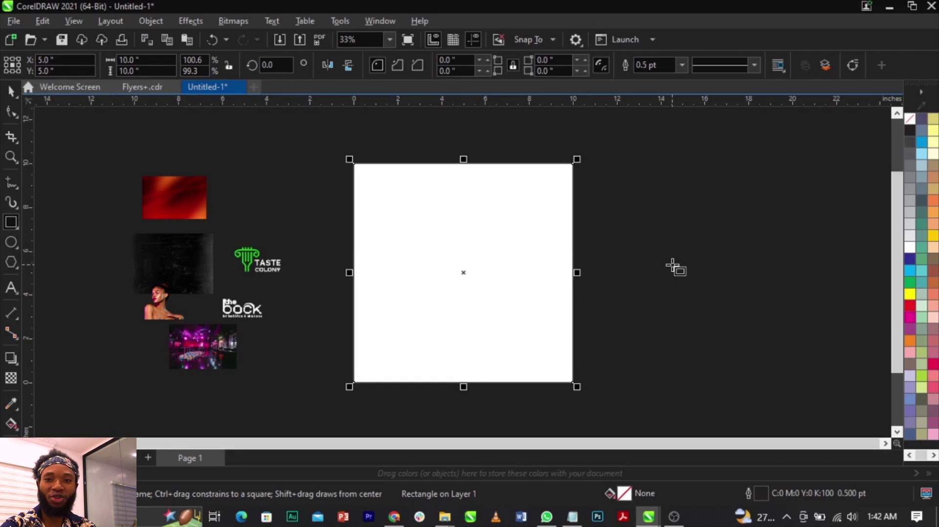
right_click(912, 121)
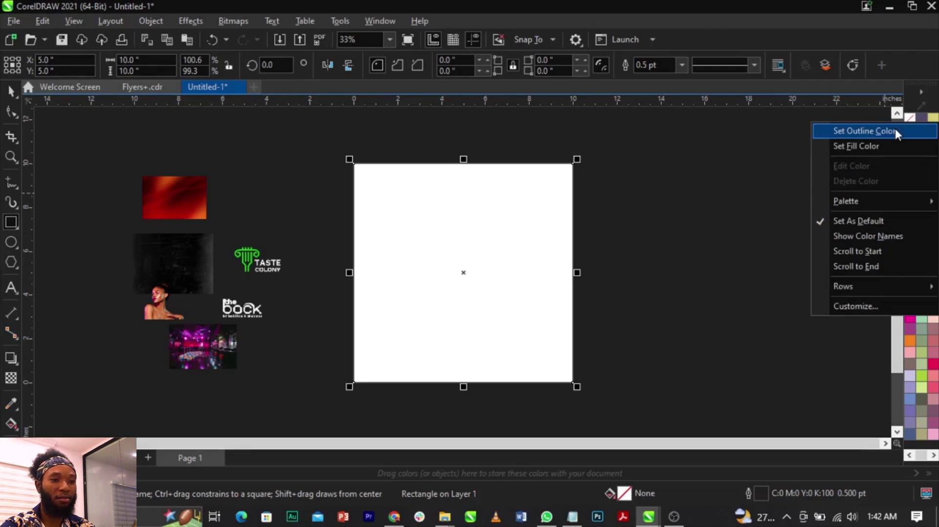
click(896, 131)
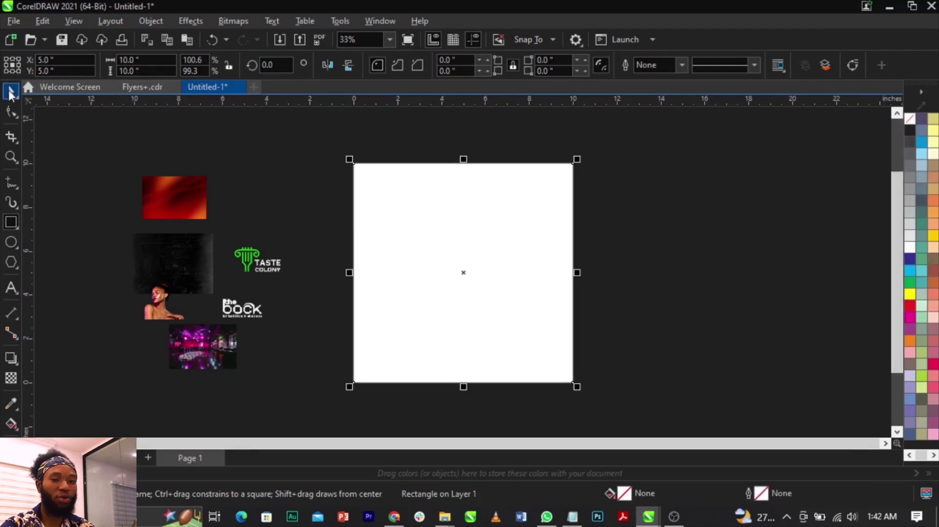
click(9, 92)
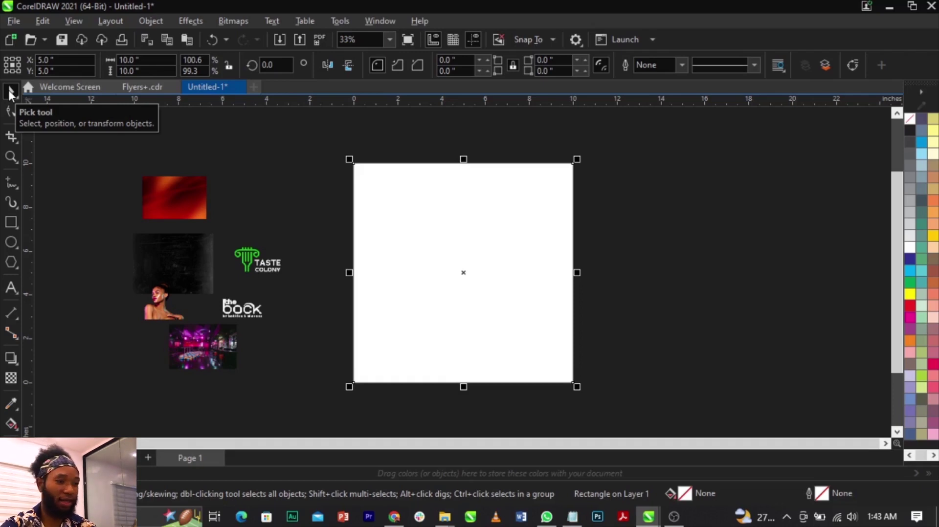
click(622, 224)
- Enlarge the red texture image to about 15 × 10 inches and position it partly over the page
scroll(626, 225, up, 1)
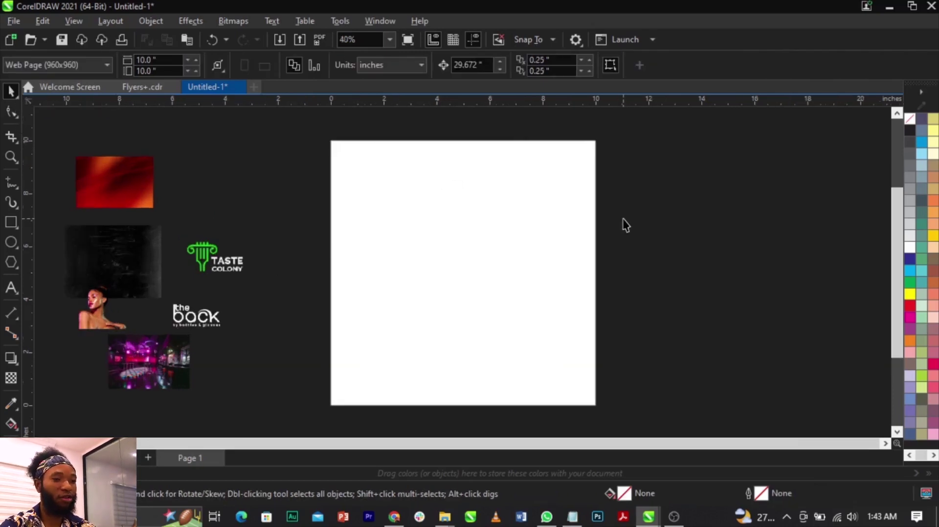
drag(111, 205, 828, 418)
drag(747, 352, 719, 344)
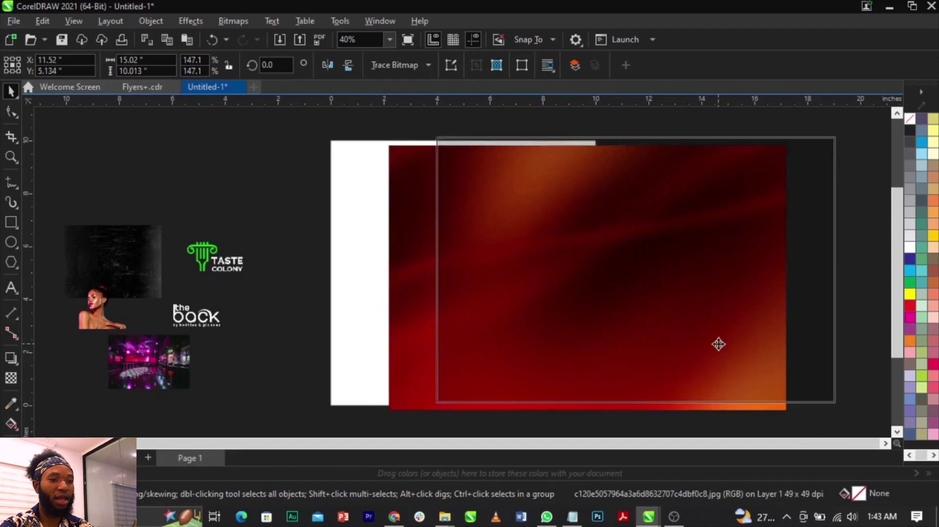
- PowerClip the red texture image inside the page-sized square
right_click(704, 284)
click(726, 301)
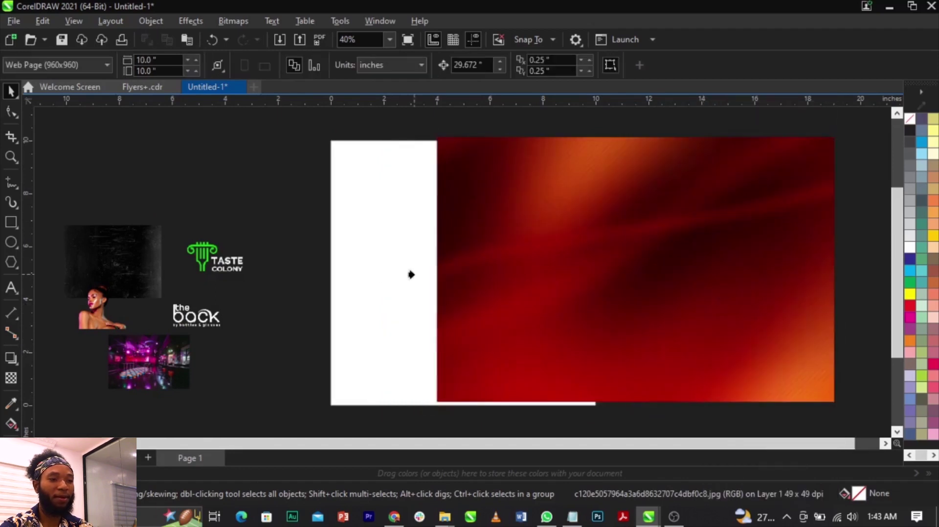
click(383, 261)
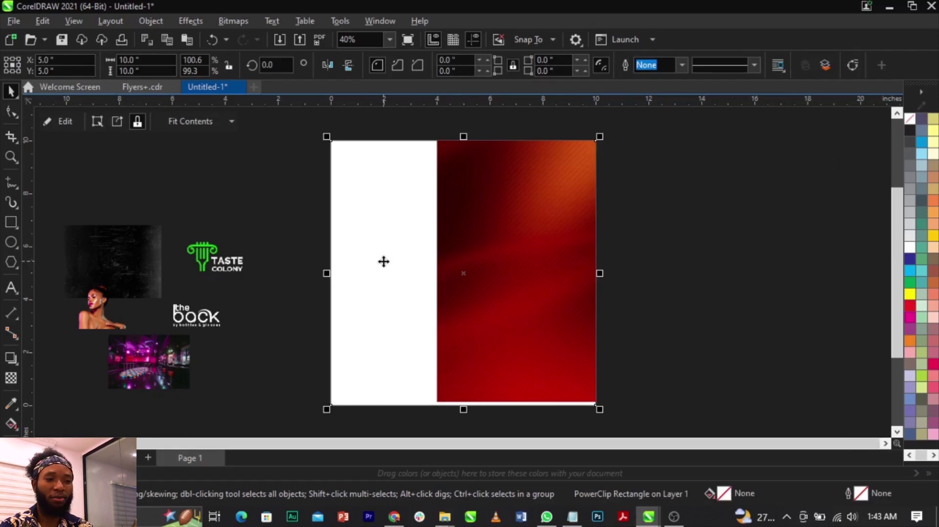
- Edit the PowerClip contents, moving the red texture over the square and scaling it to about 18.6 × 12.4 inches so it covers the frame
right_click(383, 262)
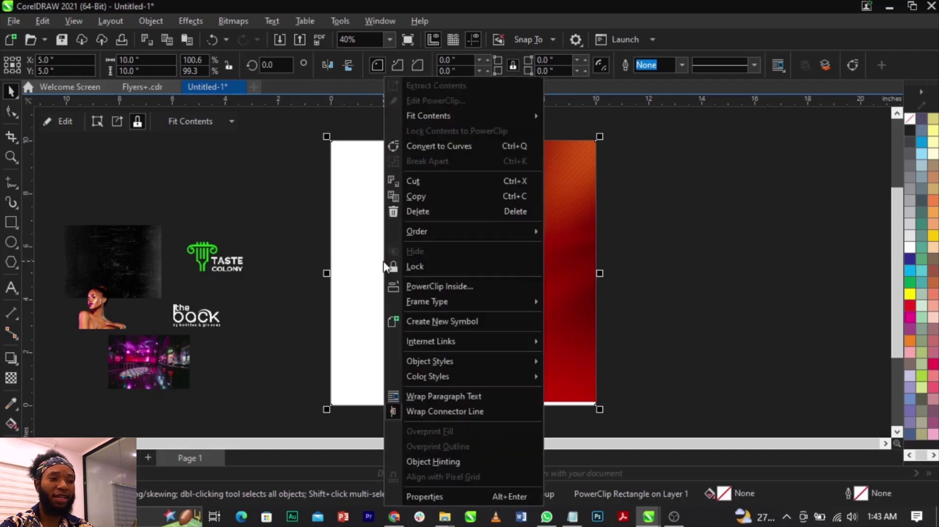
click(473, 105)
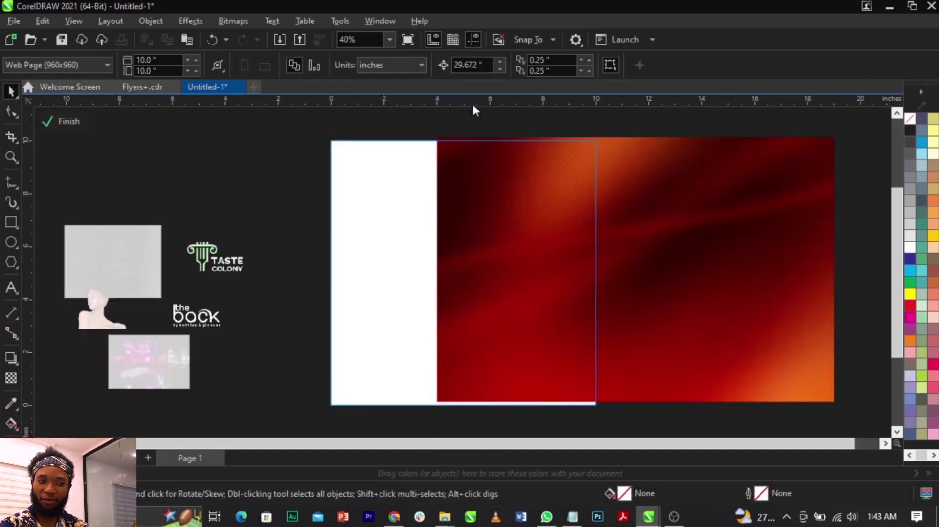
scroll(386, 195, down, 1)
drag(302, 178, 109, 375)
drag(98, 414, 284, 159)
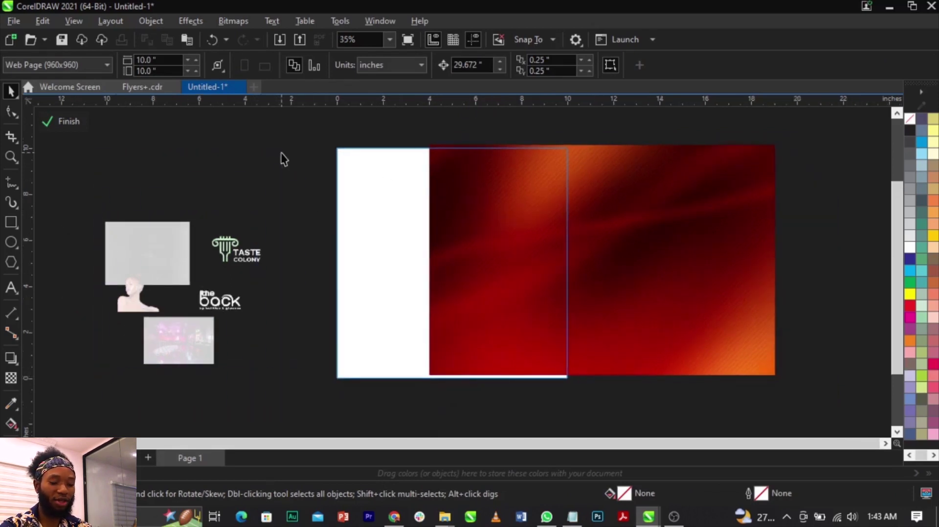
click(603, 290)
key(Escape)
drag(590, 313, 581, 285)
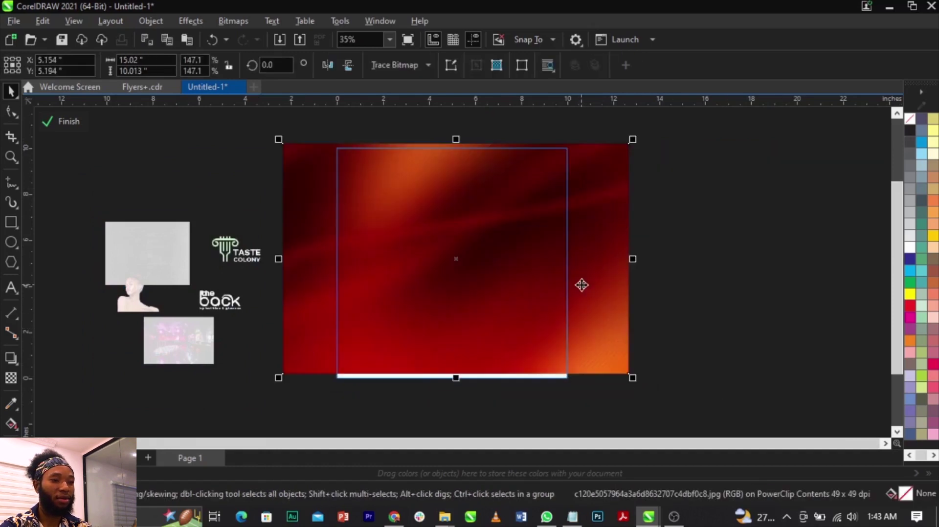
drag(632, 378, 678, 410)
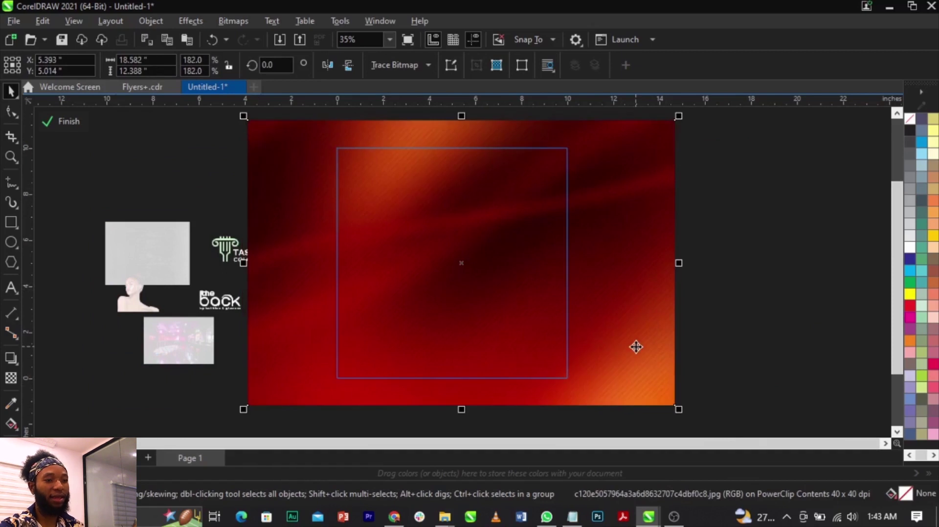
- Apply a Gaussian Blur with a 9.6-pixel radius to the red texture image
scroll(476, 201, up, 3)
scroll(476, 202, down, 2)
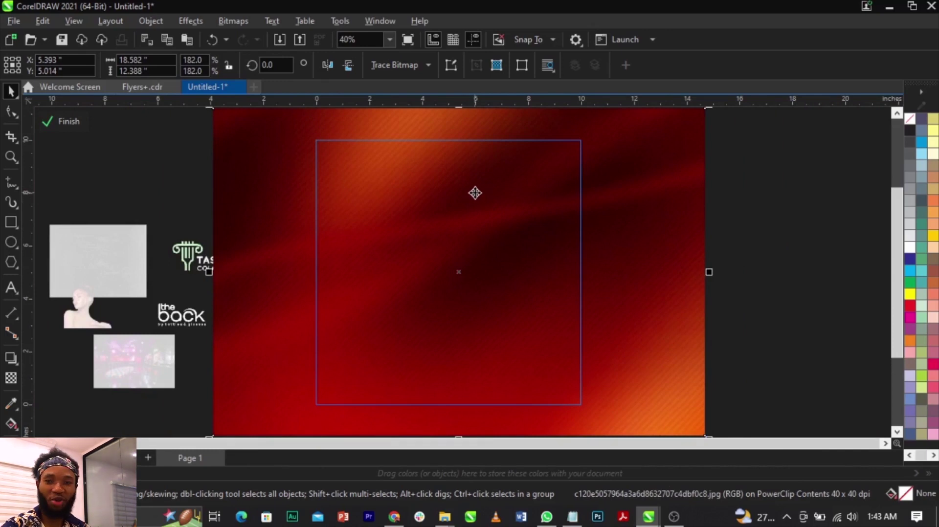
click(188, 25)
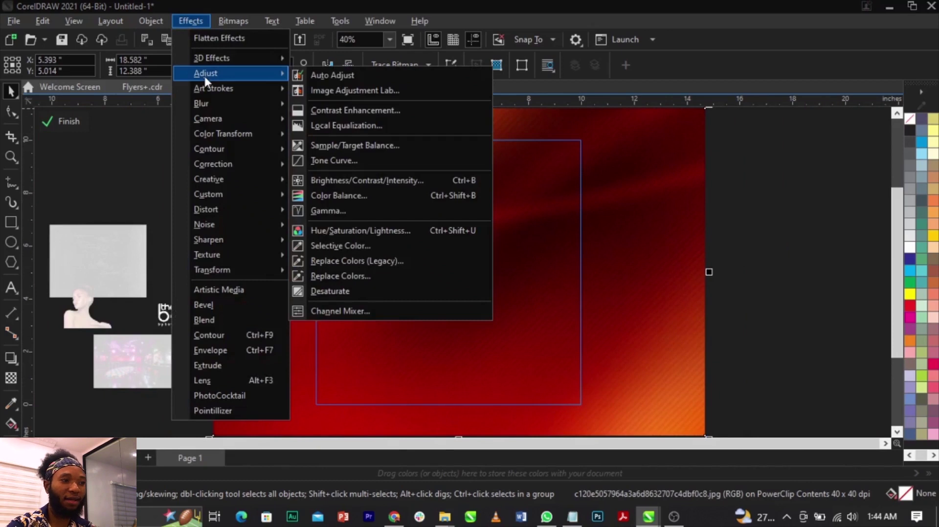
mouse_move(213, 102)
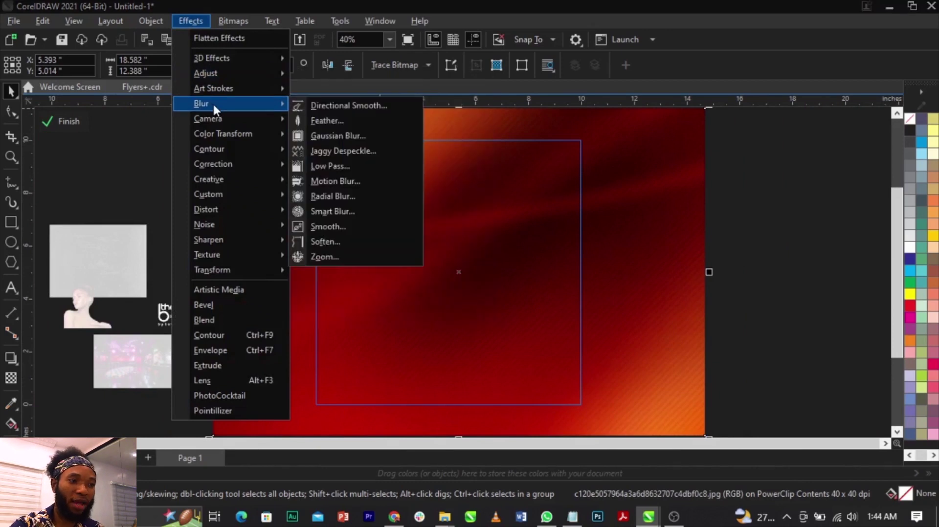
click(330, 137)
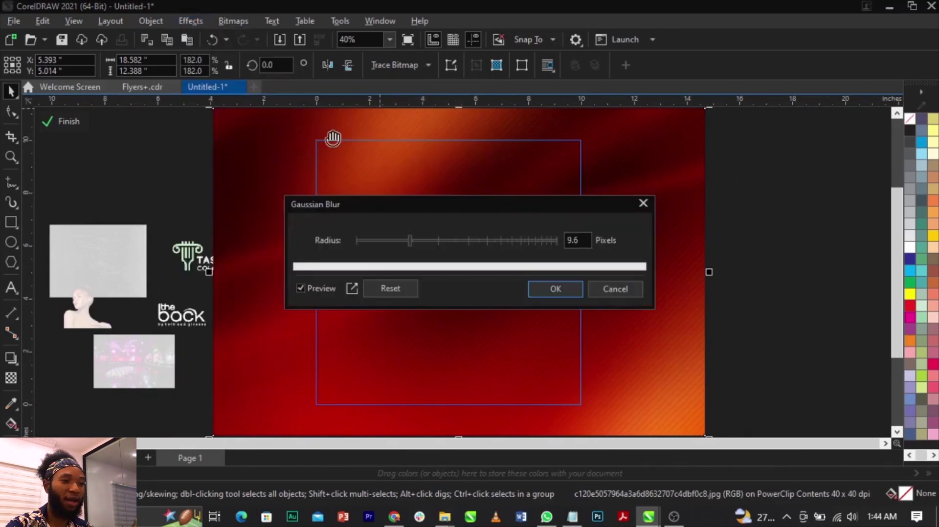
drag(426, 212, 552, 167)
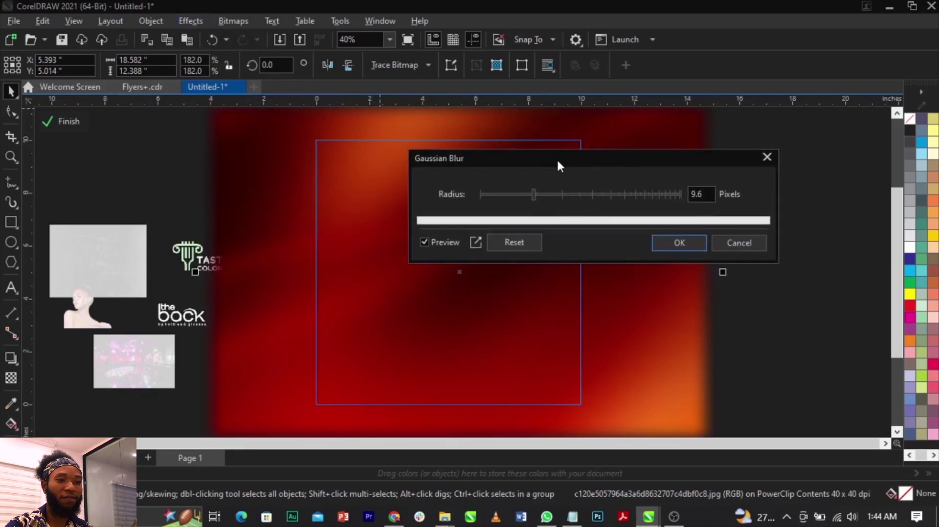
click(669, 245)
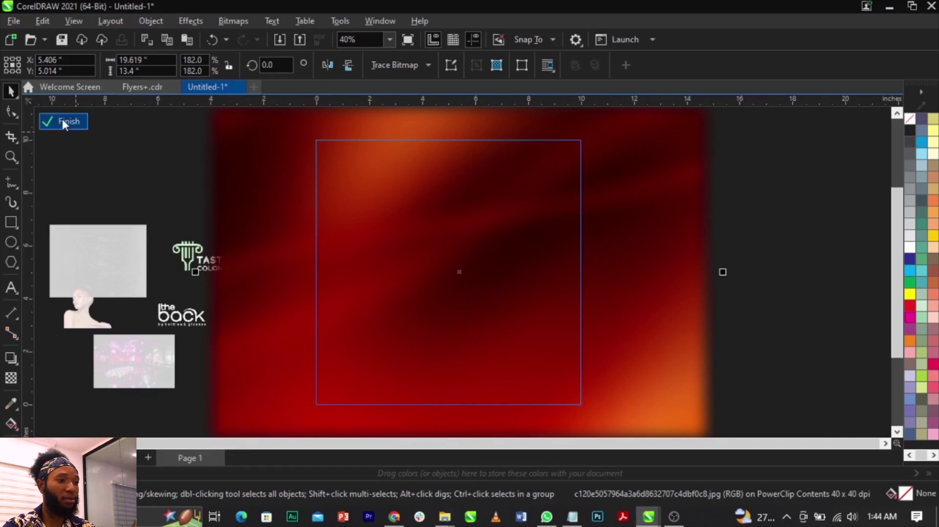
- Mirror the blurred red texture horizontally and shift it slightly to the right within the frame
click(349, 236)
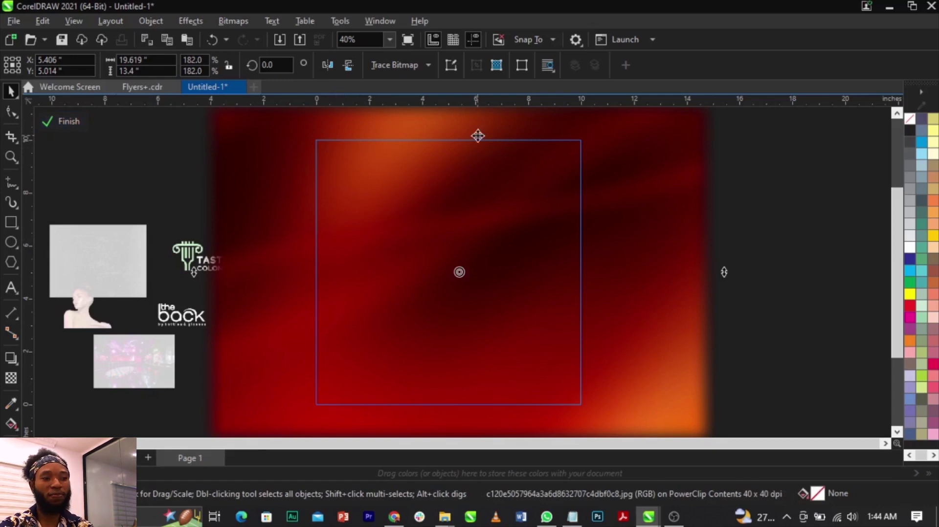
click(334, 66)
drag(525, 246, 528, 245)
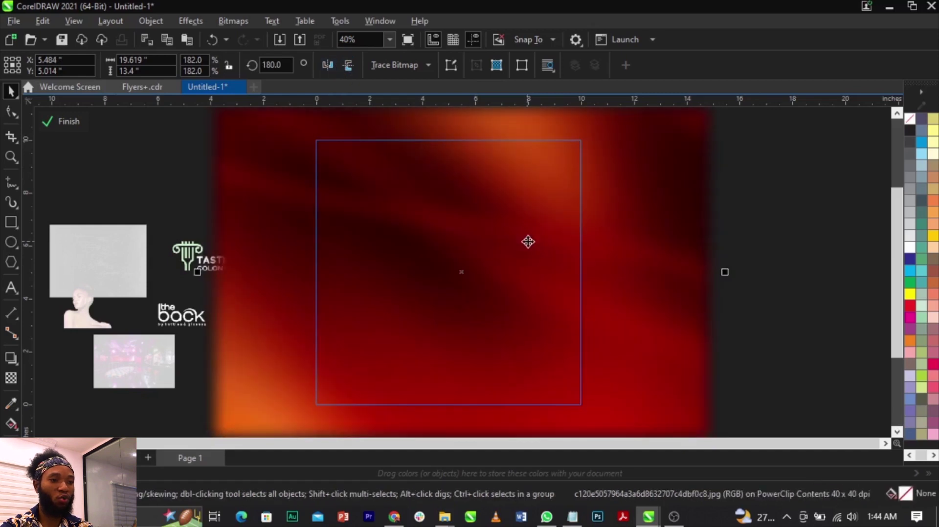
- Finish editing the contents of the red background PowerClip and deselect everything
click(785, 288)
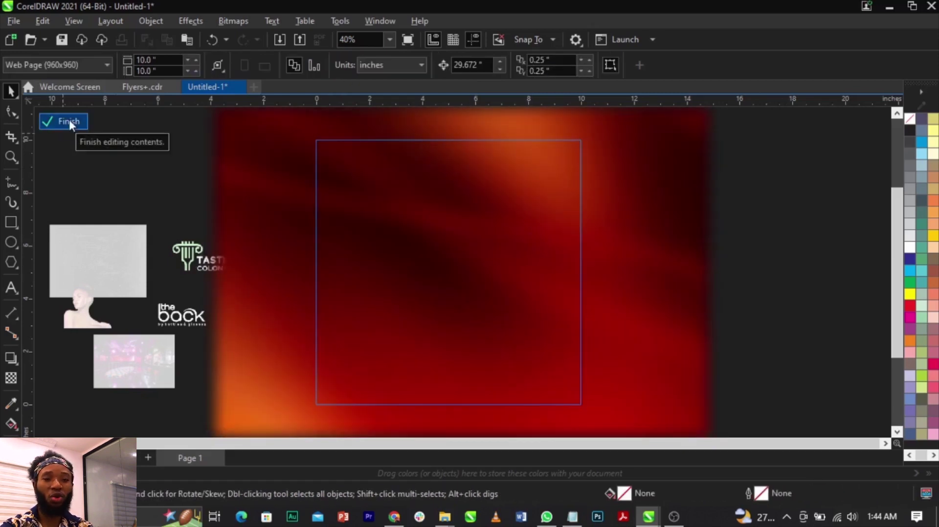
click(69, 121)
click(668, 283)
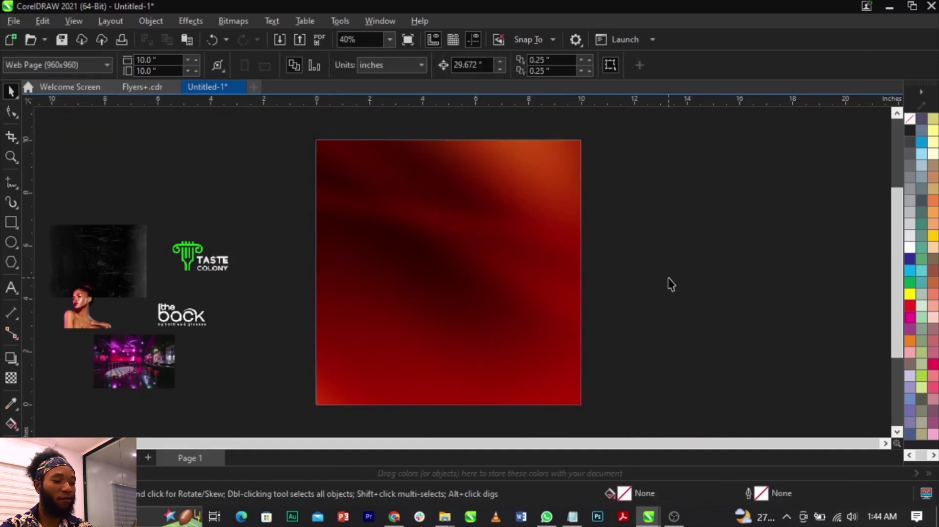
- Move the nightclub photo over the right edge of the red square, bring it to the front and PowerClip it inside the square
scroll(669, 279, left, 1)
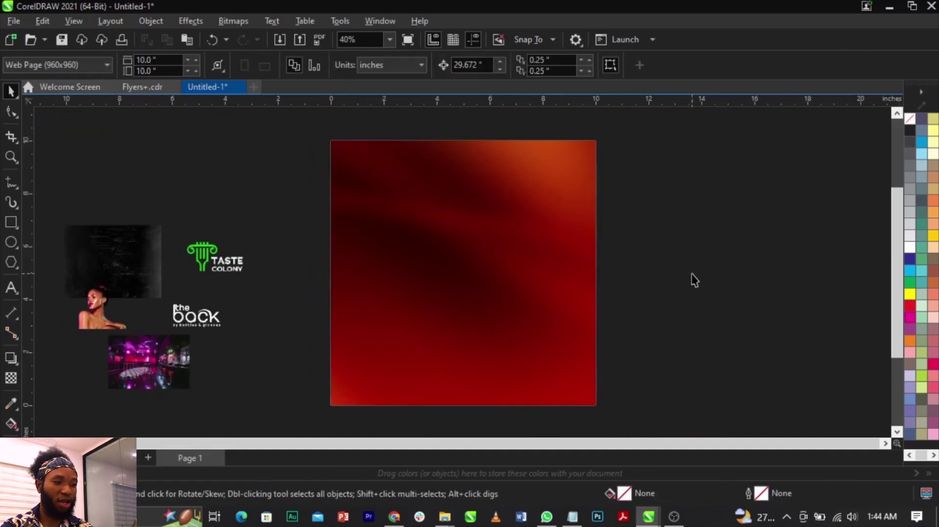
mouse_move(158, 362)
mouse_down()
mouse_move(265, 423)
mouse_move(671, 288)
mouse_up()
drag(713, 325, 752, 328)
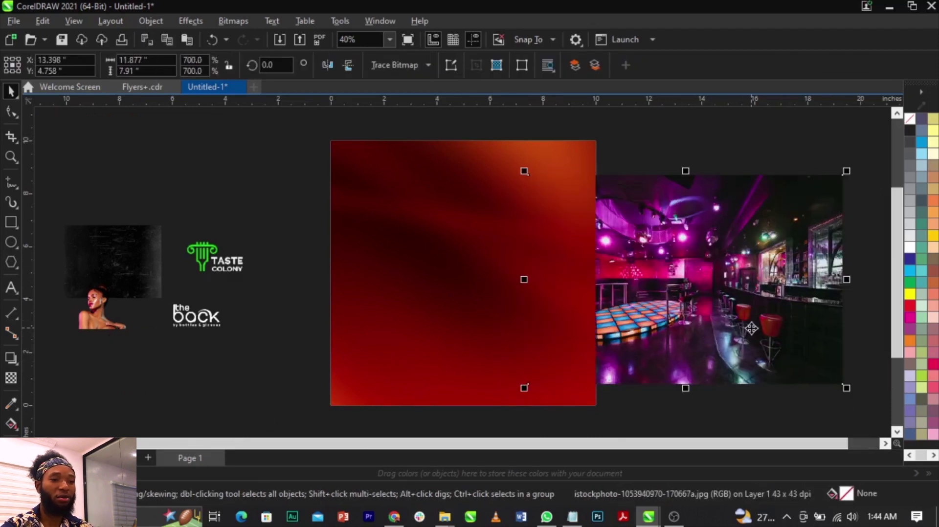
key(shift+Page_Up)
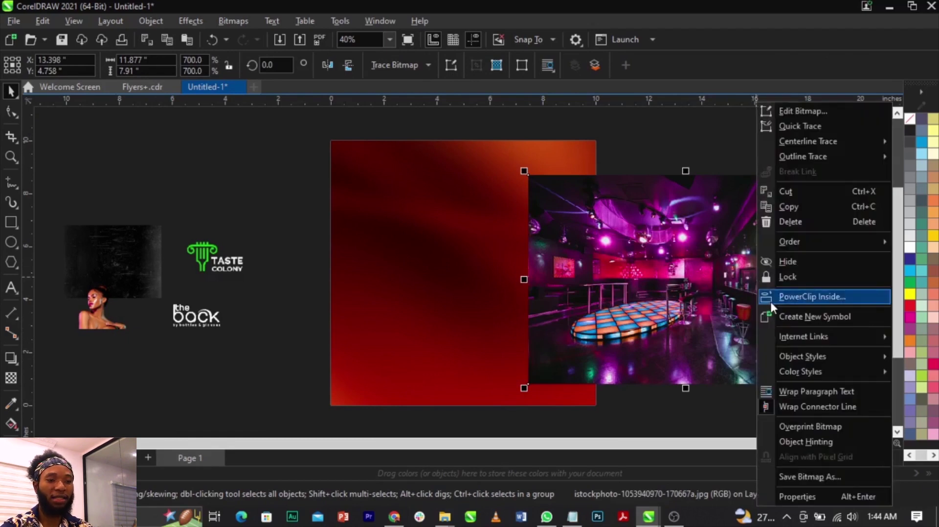
click(770, 301)
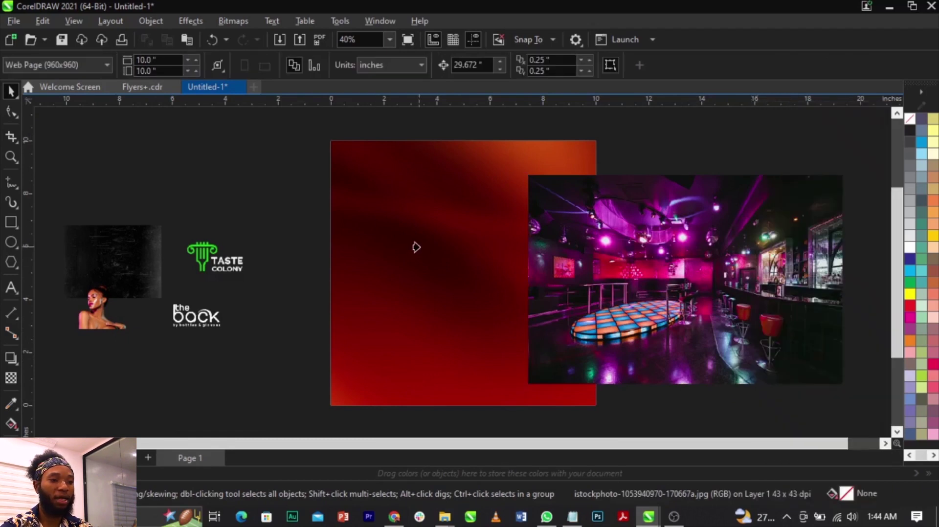
click(416, 247)
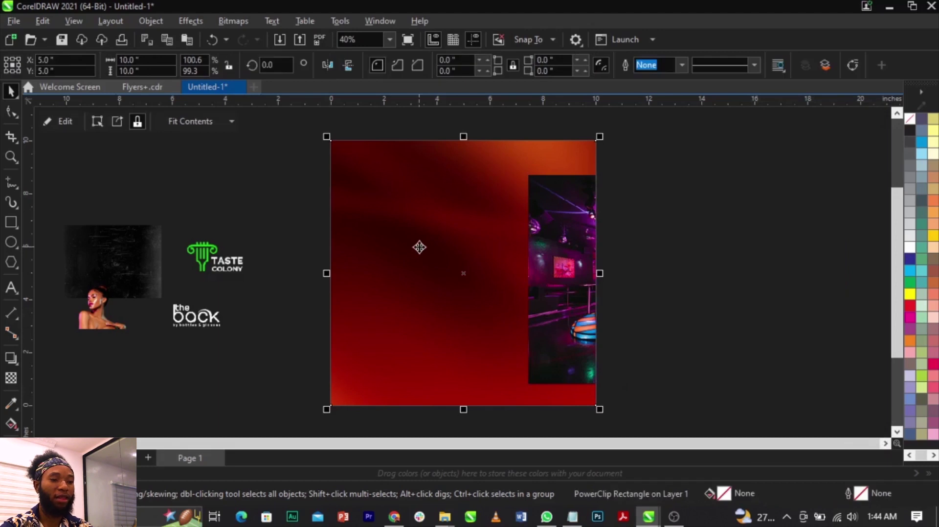
- Edit the PowerClip contents, scaling the nightclub photo to about 18.9 × 12.6 inches and positioning it so it covers the whole frame
right_click(419, 246)
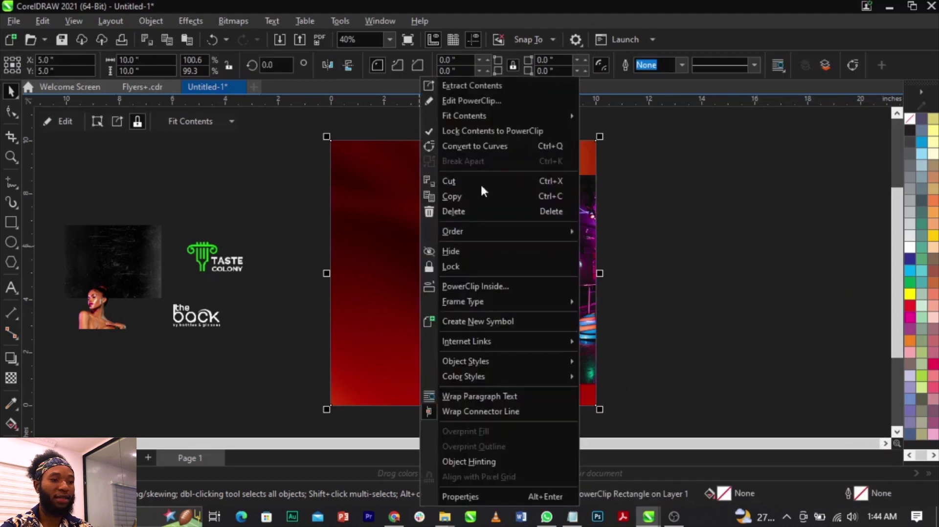
click(487, 102)
drag(746, 341, 526, 287)
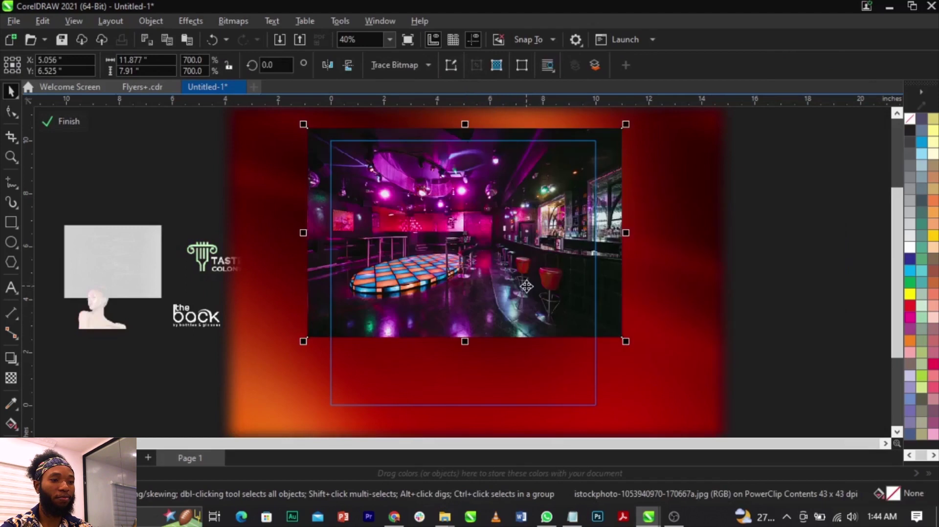
drag(627, 342, 738, 406)
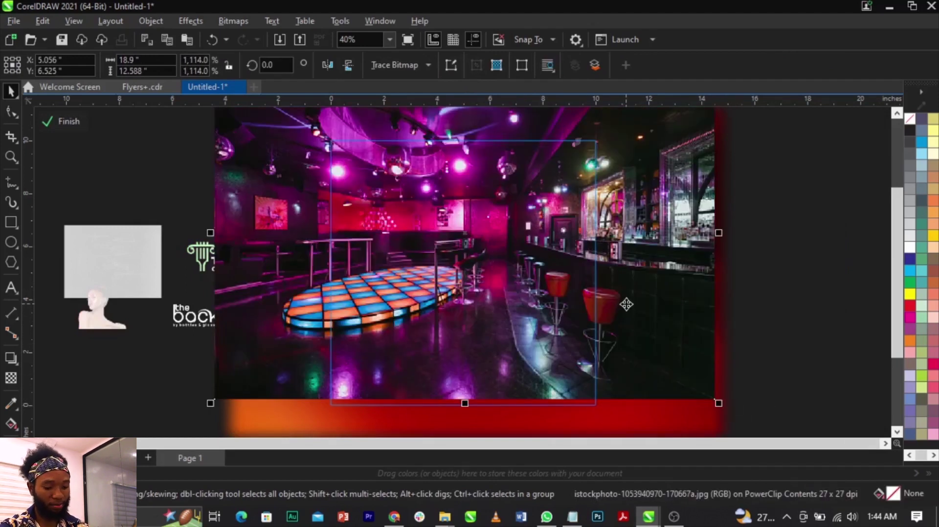
drag(626, 305, 649, 344)
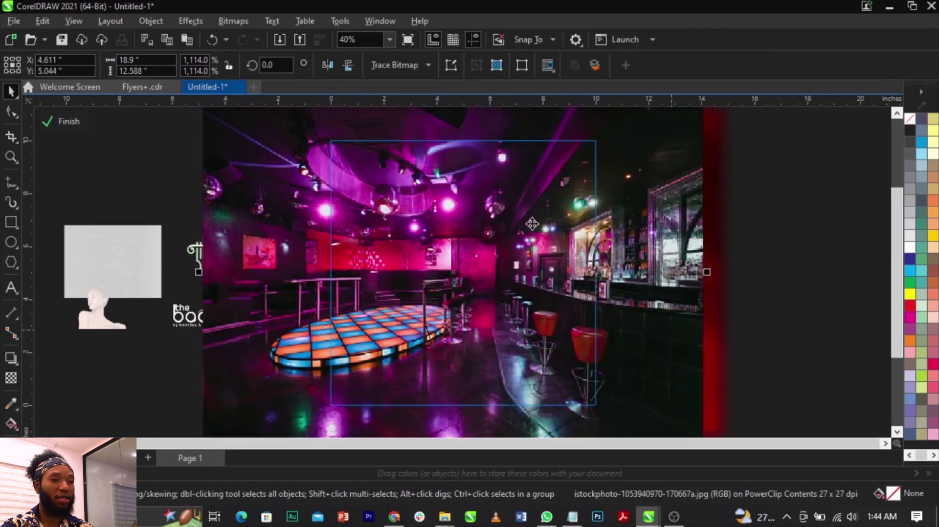
- Convert the nightclub photo to 8-bit grayscale
click(11, 378)
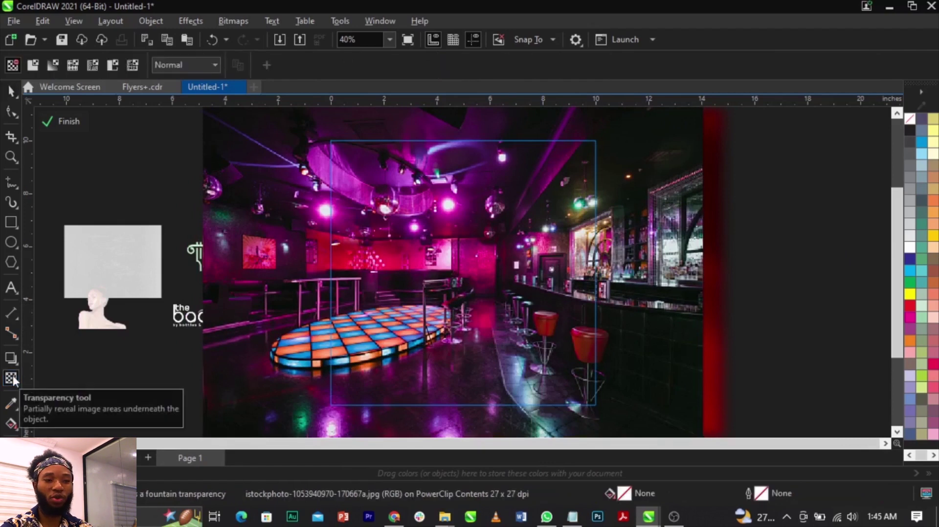
click(234, 25)
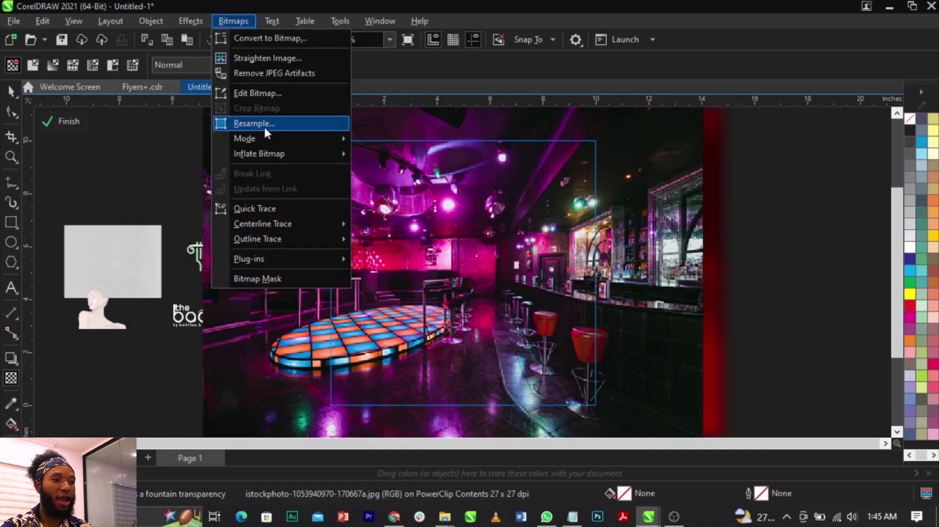
mouse_move(271, 136)
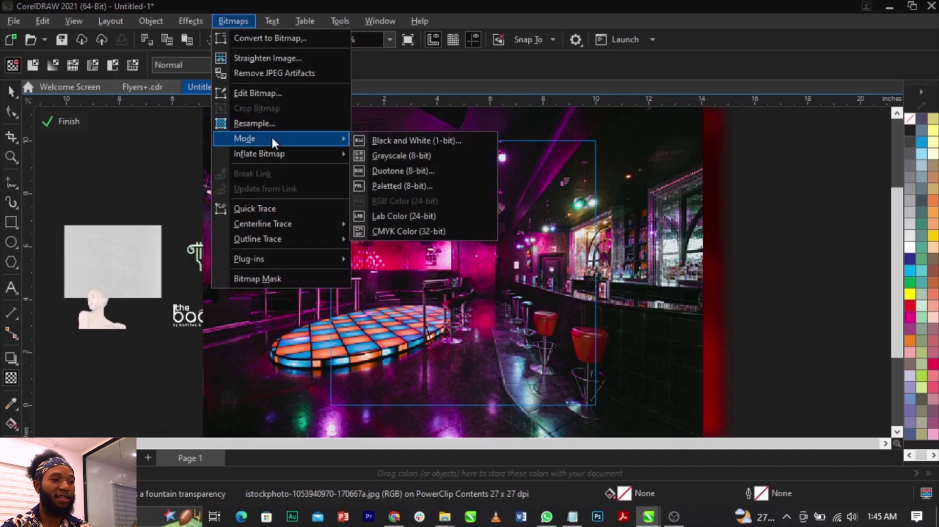
click(437, 163)
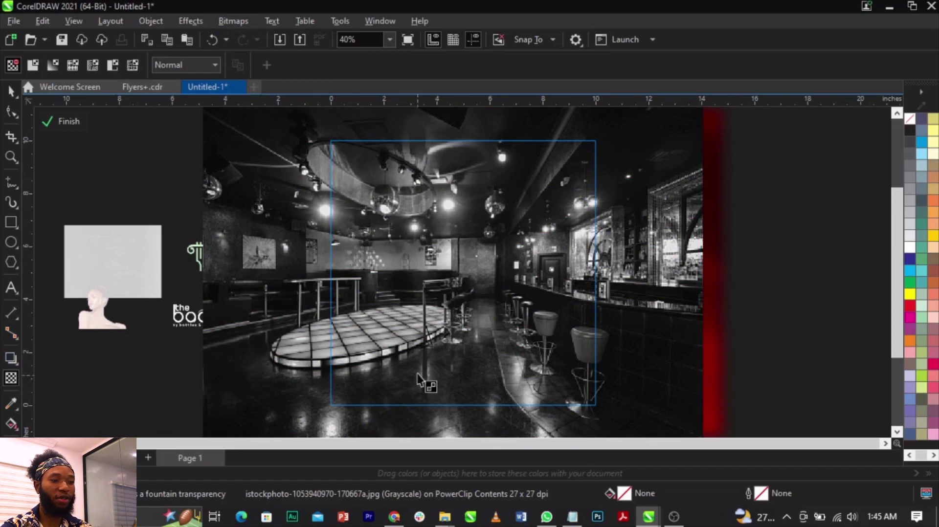
- Fade the lower part of the nightclub photo with a -90° linear transparency and set its merge mode to Soft Light
drag(459, 230, 460, 345)
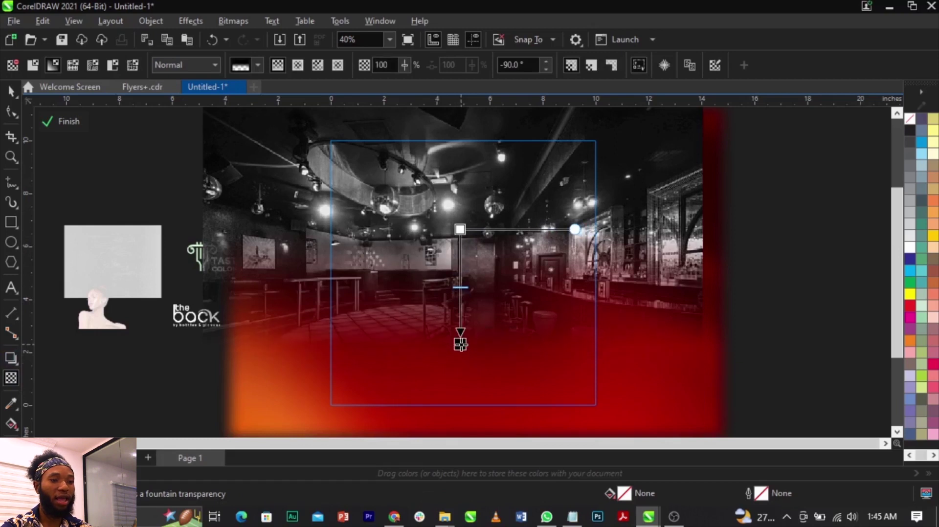
click(181, 65)
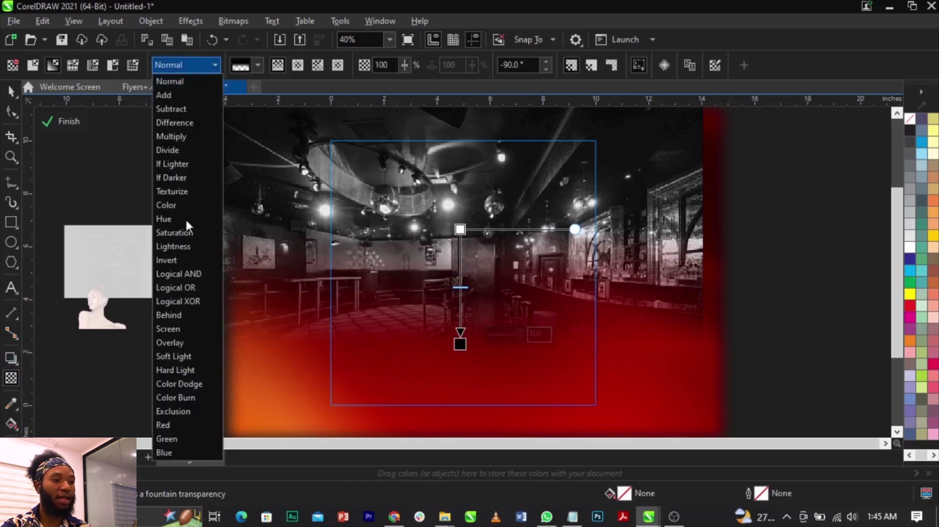
click(198, 342)
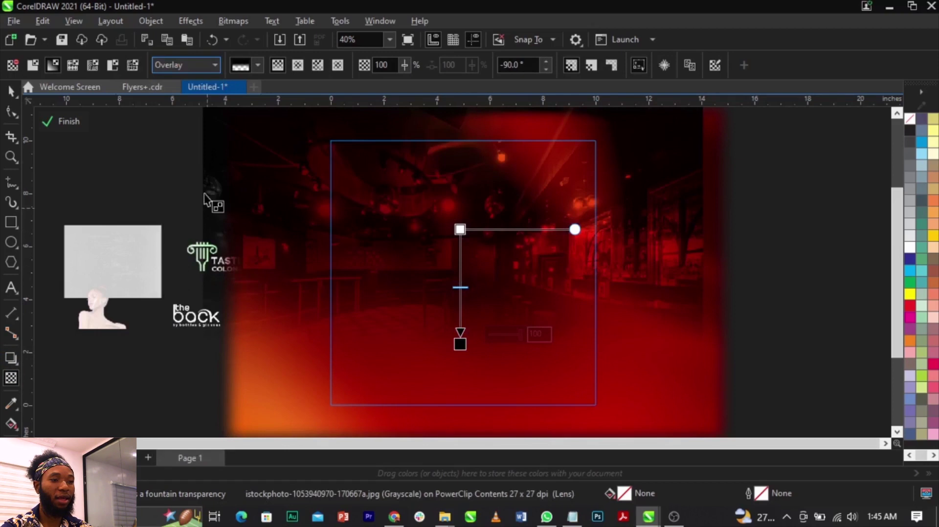
click(181, 66)
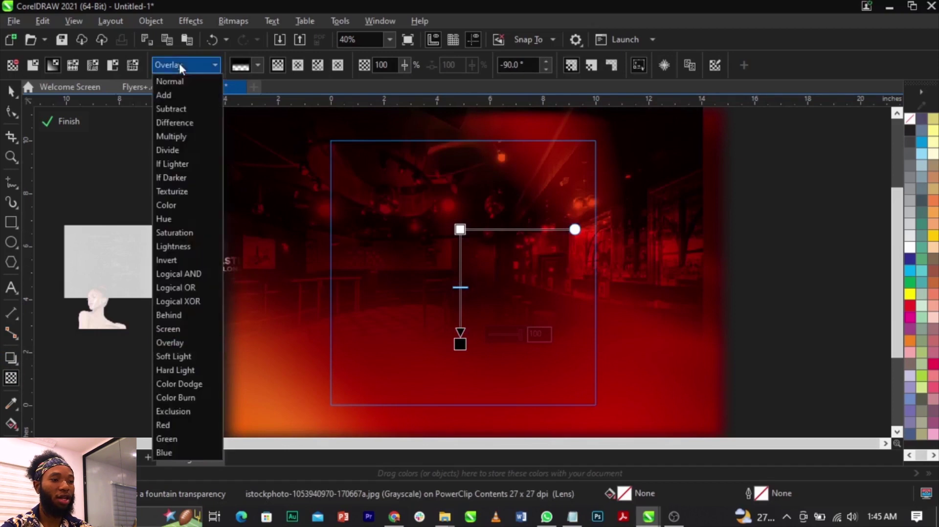
click(195, 356)
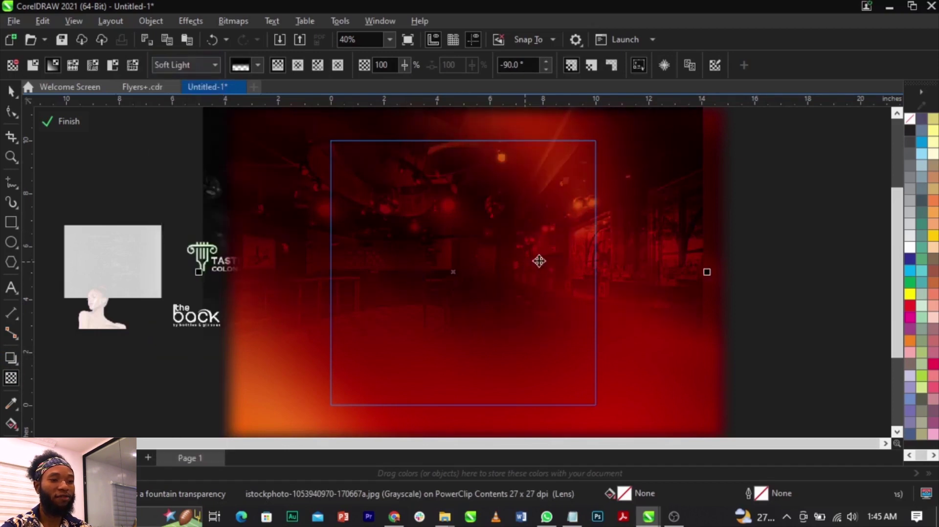
- Shift the nightclub photo slightly left to about X 4.45 inches and finish editing the PowerClip contents
key(space)
drag(597, 251, 597, 260)
scroll(520, 126, up, 2)
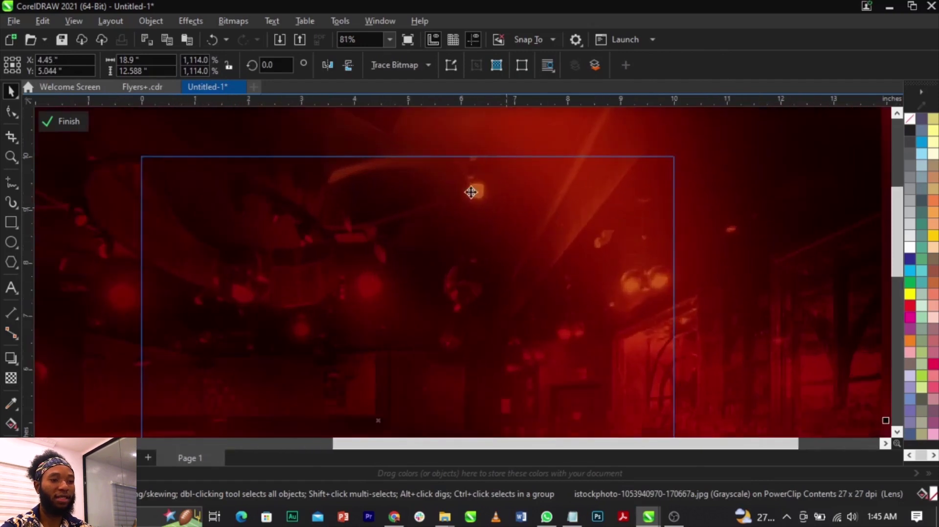
scroll(279, 265, down, 2)
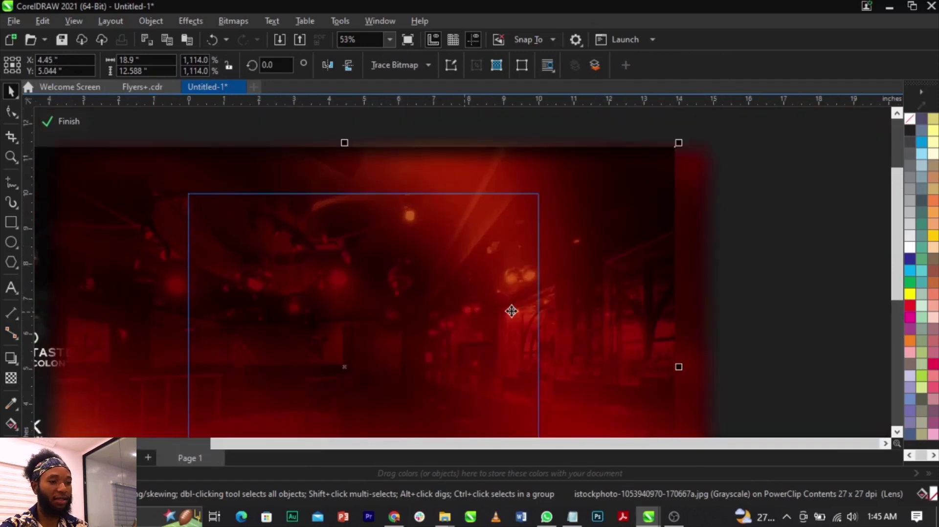
scroll(512, 311, down, 1)
click(685, 270)
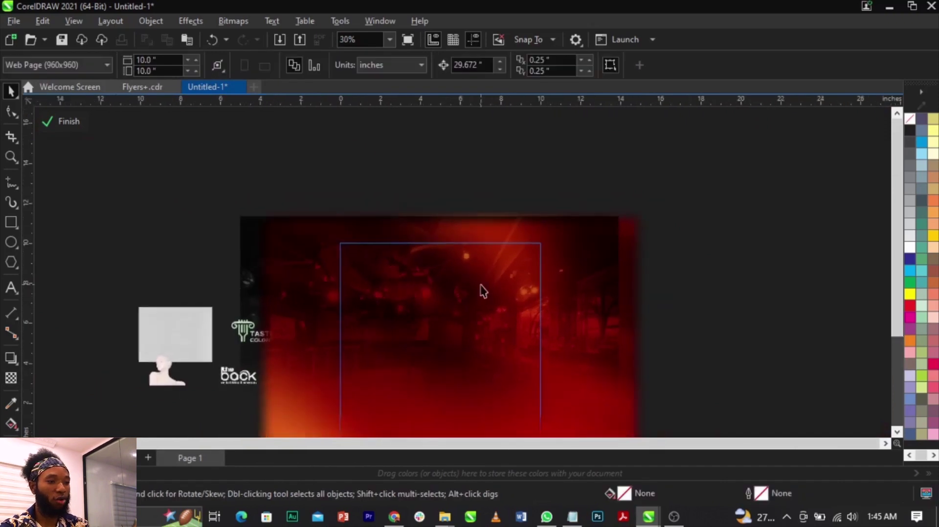
scroll(483, 291, down, 1)
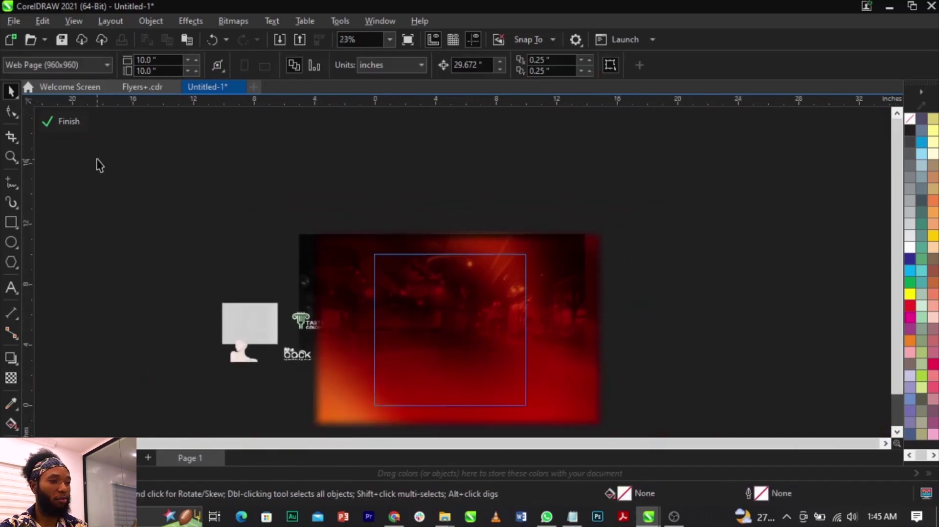
click(70, 121)
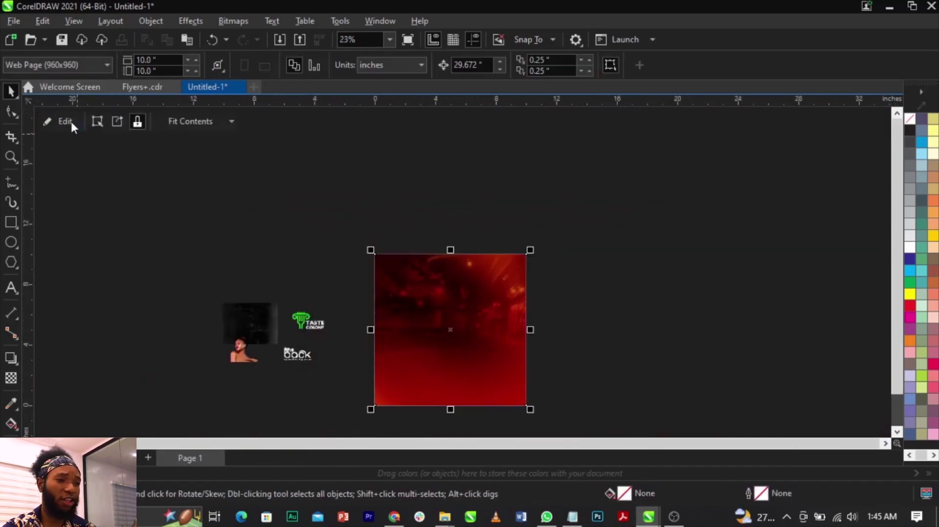
click(621, 288)
scroll(641, 294, up, 2)
scroll(593, 324, down, 1)
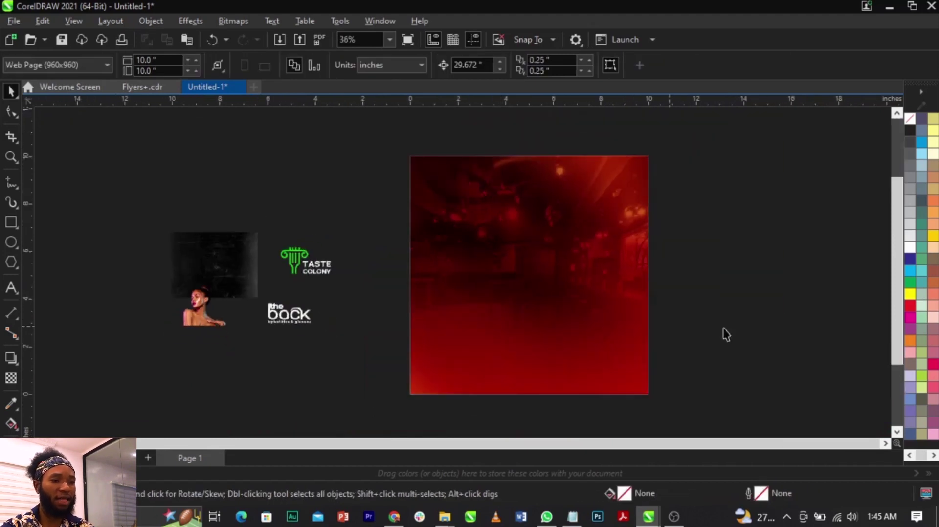
scroll(704, 255, up, 1)
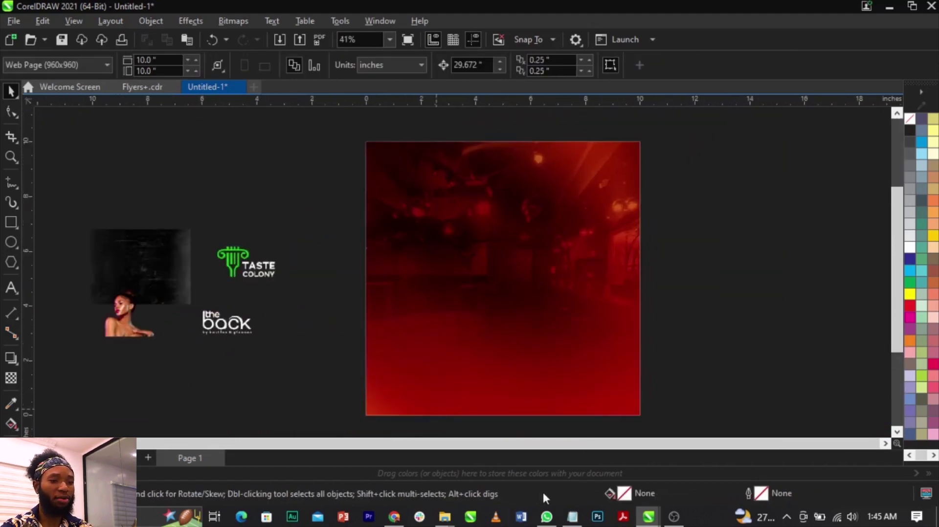
- Switch to Notepad, copy the flyer text from "Friday Night" through the reservation line, and return to CorelDRAW
click(572, 517)
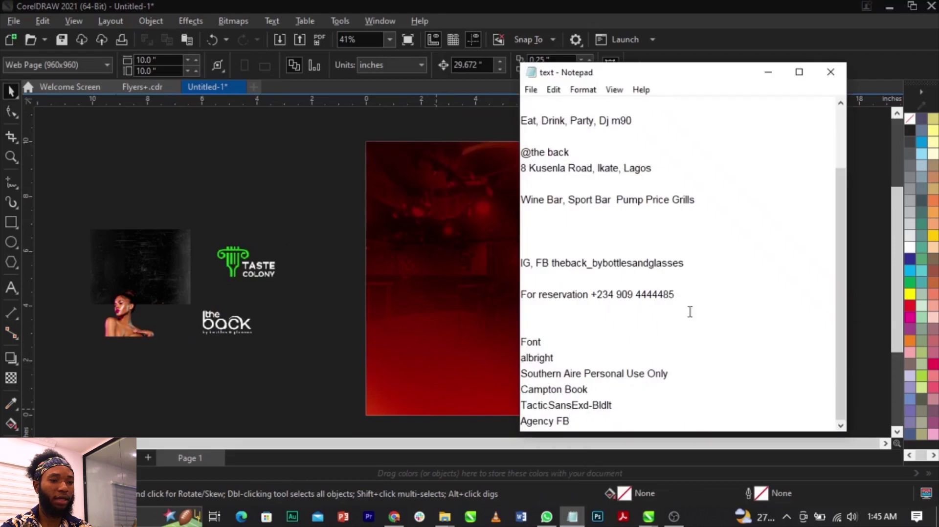
drag(708, 304, 492, 80)
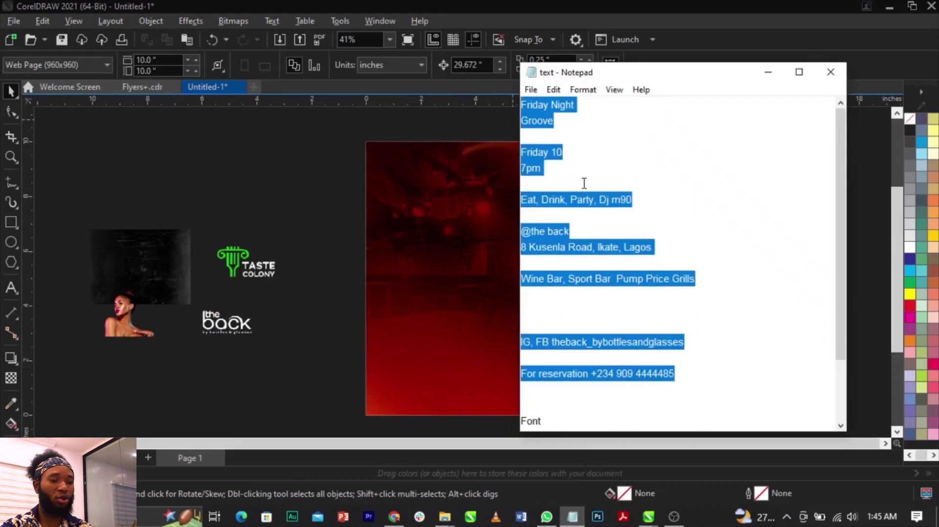
drag(720, 384, 459, 111)
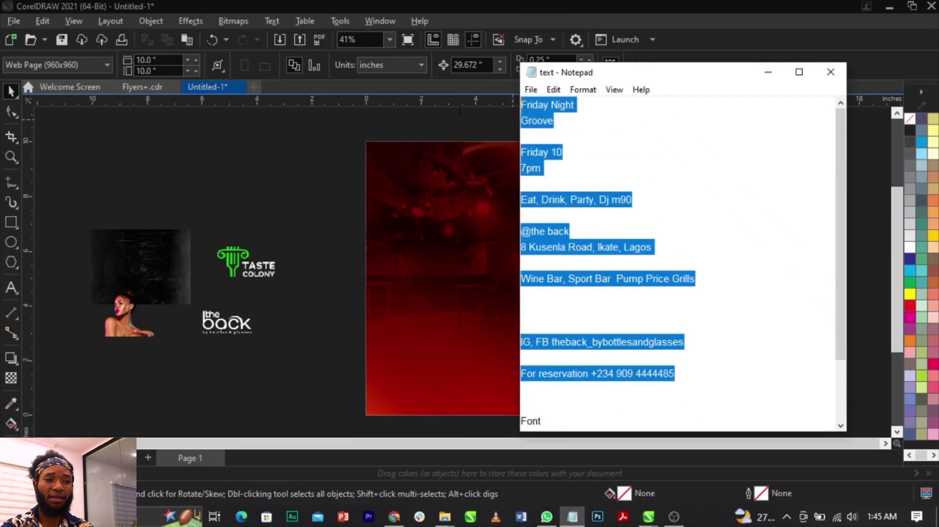
click(492, 207)
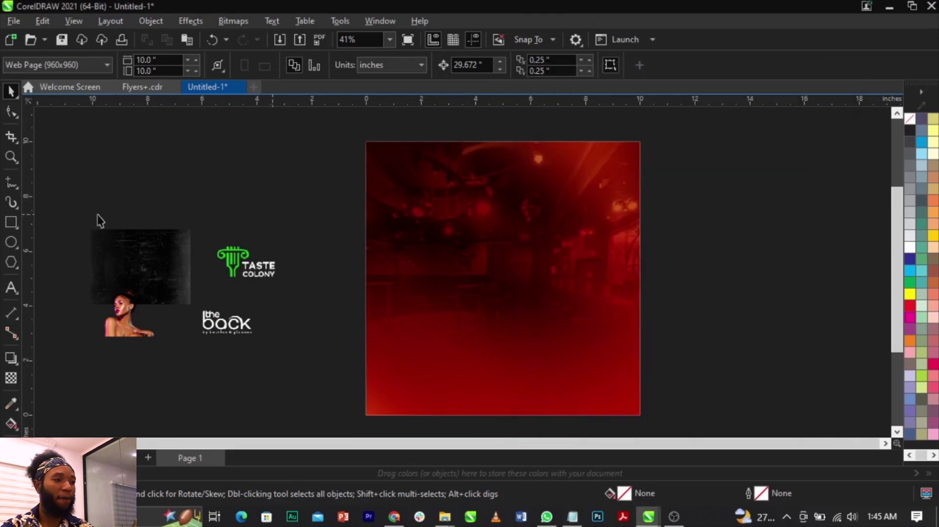
- Paste the copied flyer text as artistic text to the right of the page and fill it with white
click(14, 286)
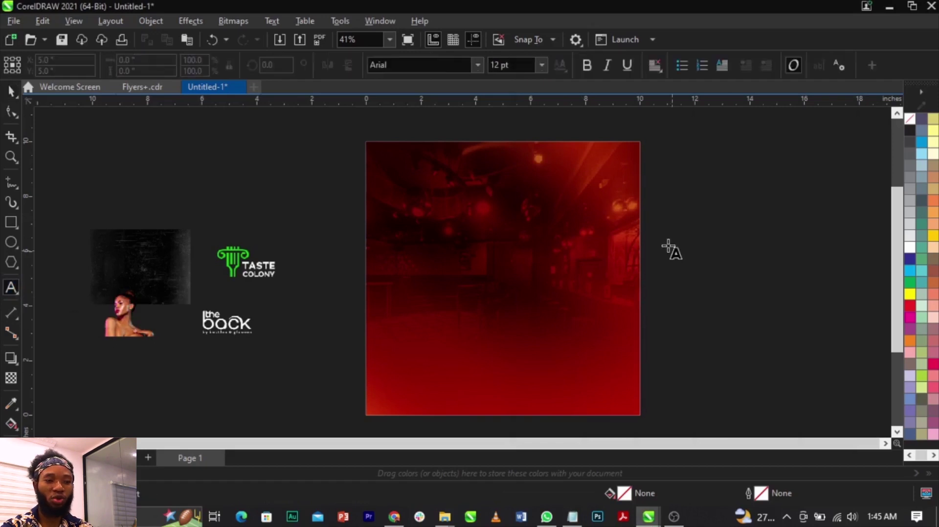
click(681, 202)
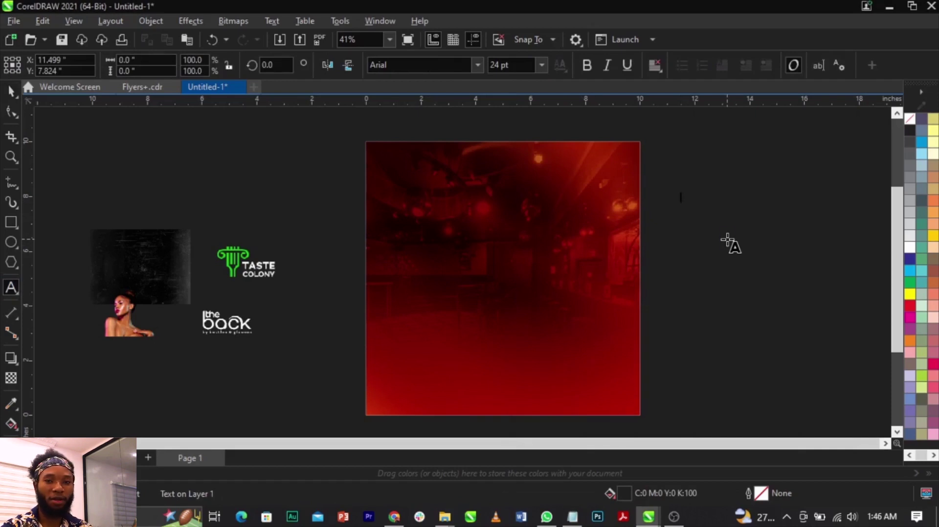
key(ctrl+v)
key(ctrl+space)
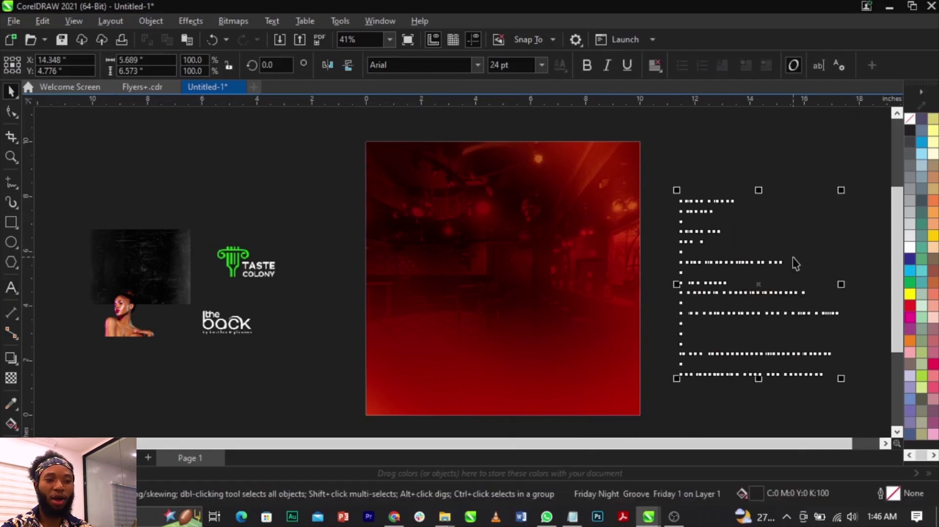
click(910, 248)
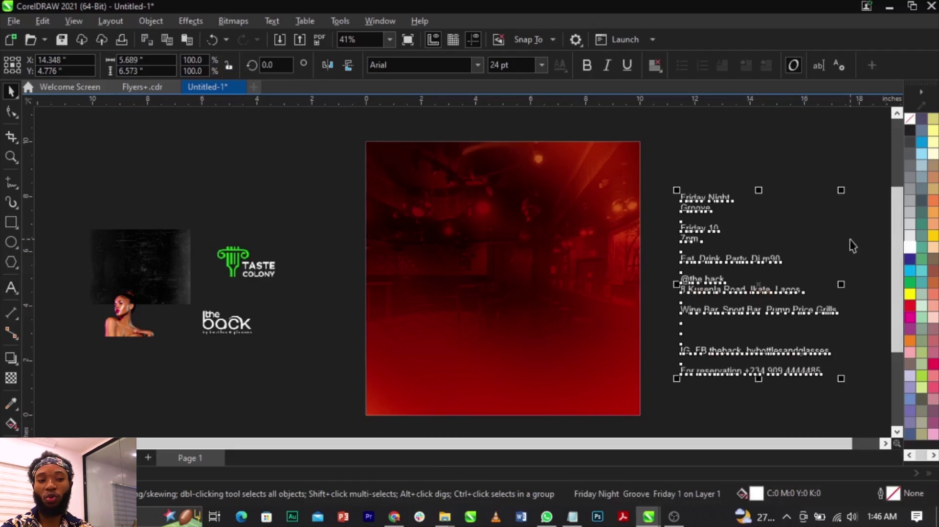
- Move the cutout portrait of the woman onto the flyer and enlarge it to about 9.47 × 6.32 inches, centred near X 6.9 inches
click(850, 239)
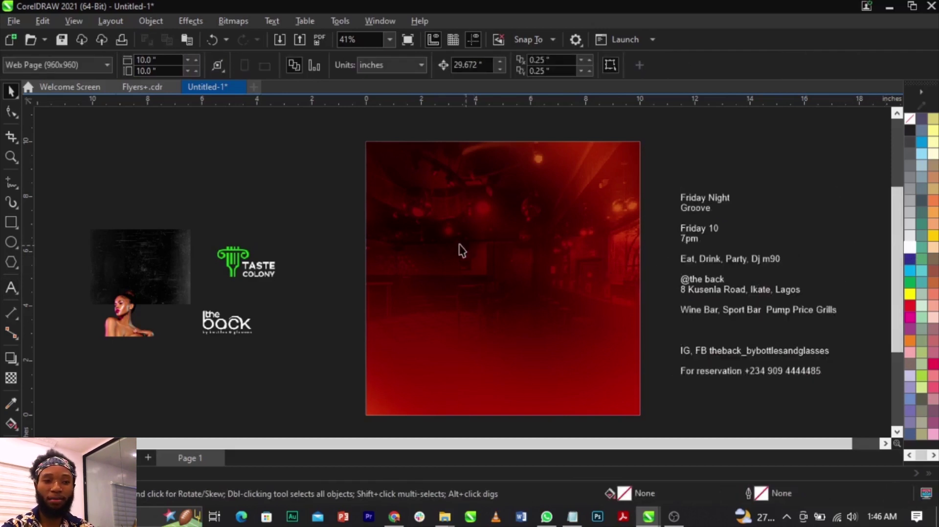
scroll(462, 250, down, 1)
scroll(567, 228, up, 1)
scroll(697, 224, down, 1)
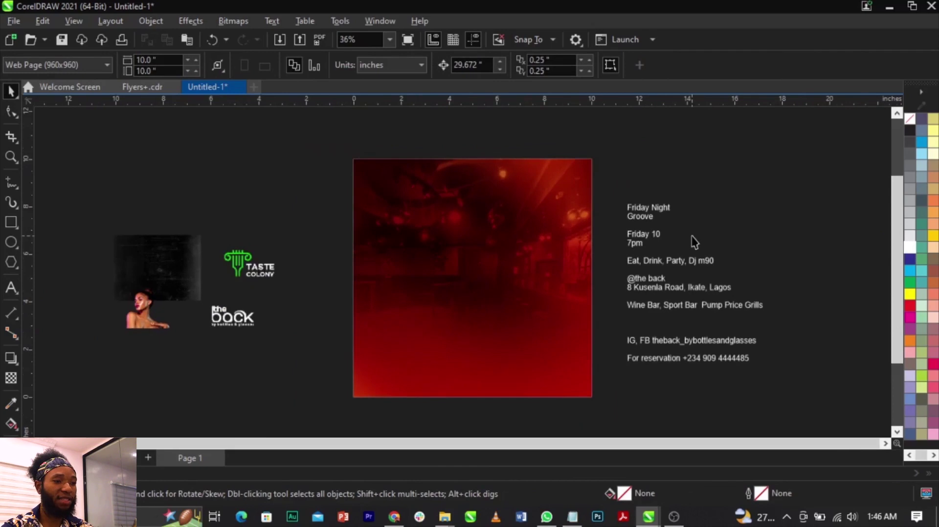
scroll(735, 219, up, 1)
drag(73, 343, 526, 308)
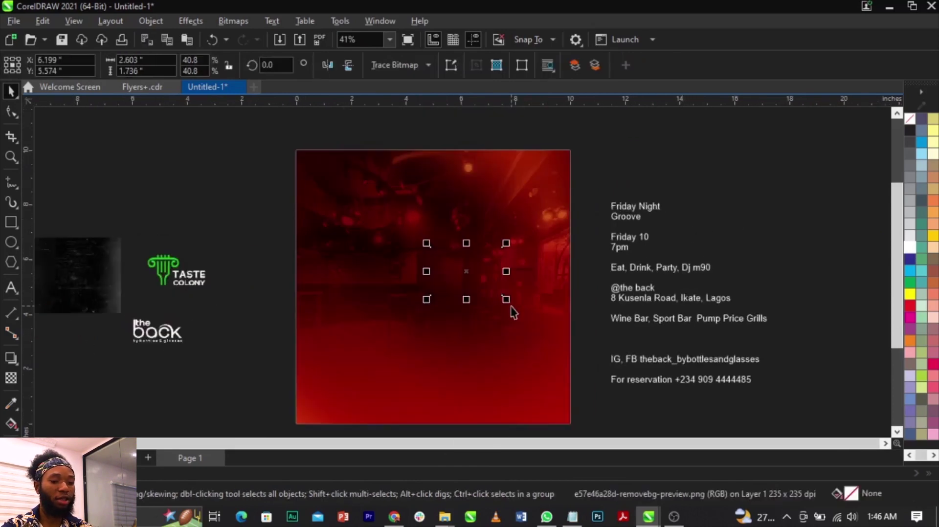
drag(510, 308, 644, 390)
drag(552, 342, 509, 323)
scroll(545, 322, up, 1)
drag(622, 389, 661, 419)
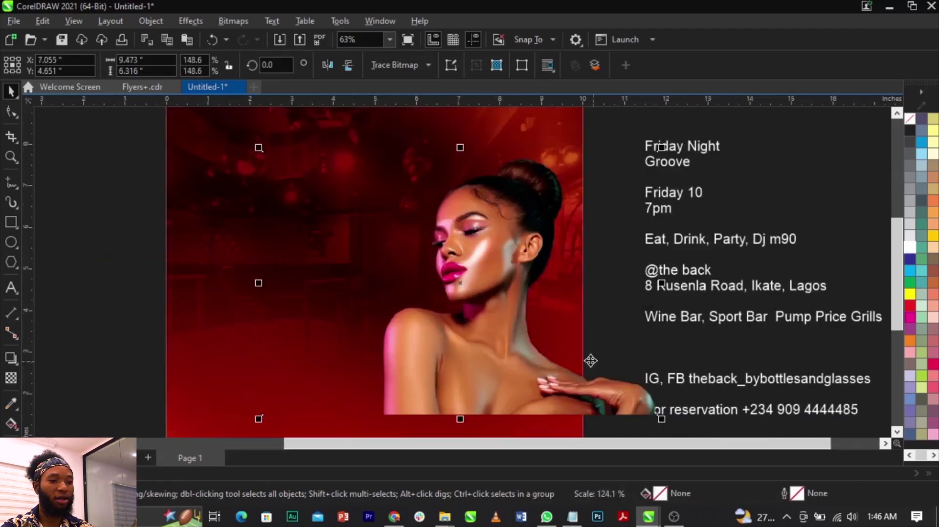
drag(591, 360, 585, 360)
- Compare the original and background-removed portrait files in the Friday Night folder, and return to CorelDRAW
mouse_move(445, 523)
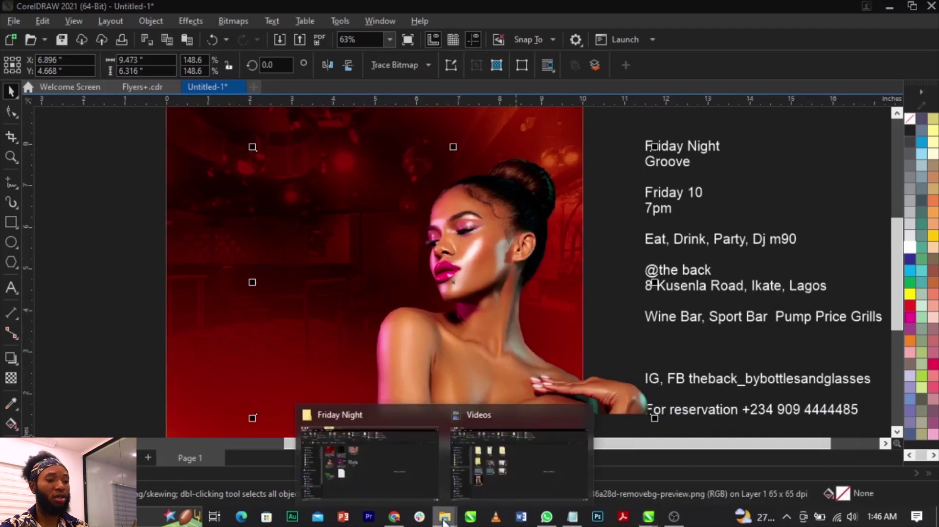
click(402, 435)
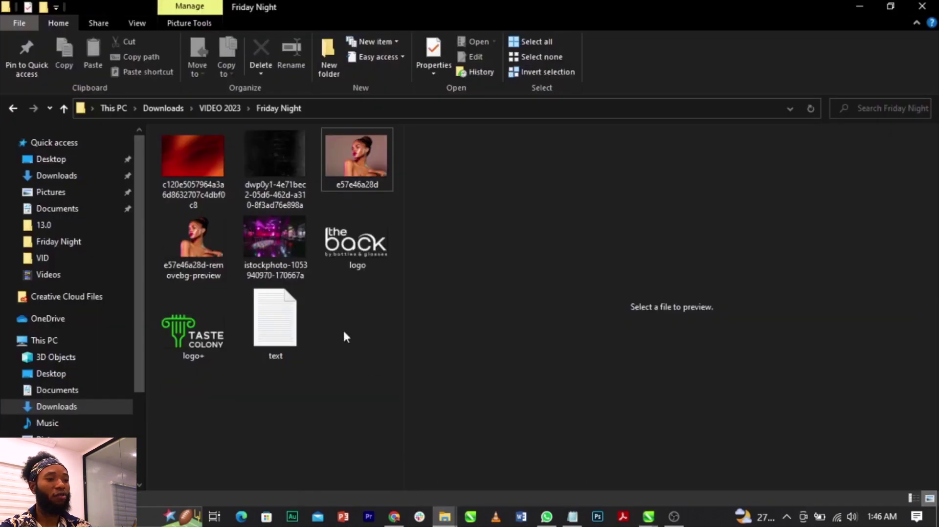
click(339, 167)
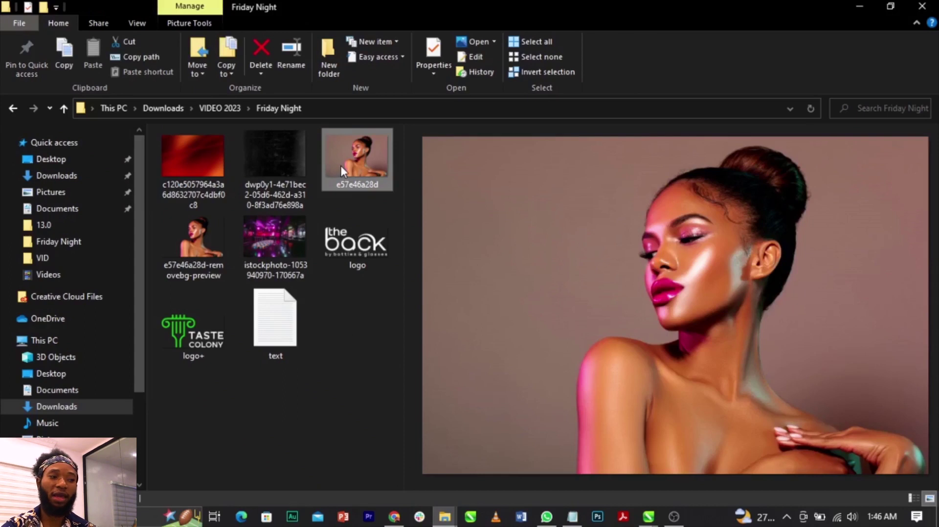
click(219, 236)
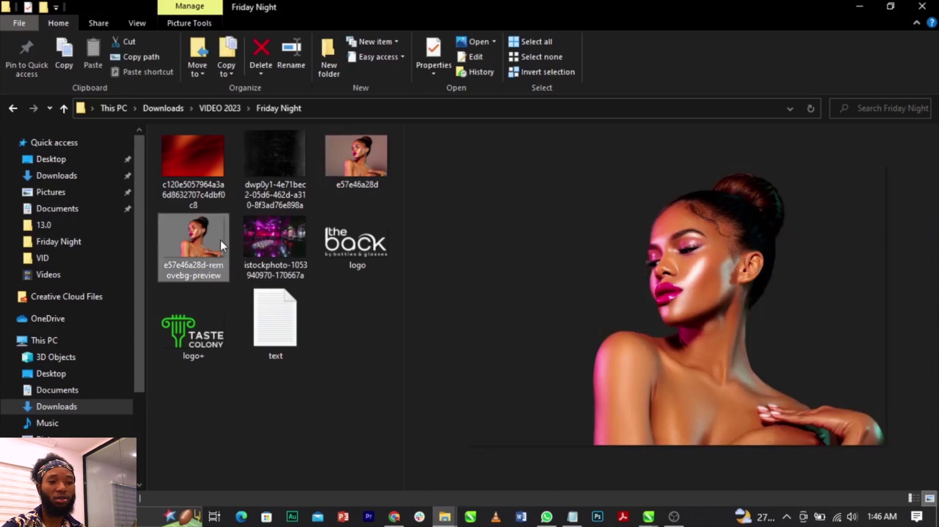
click(365, 144)
click(200, 233)
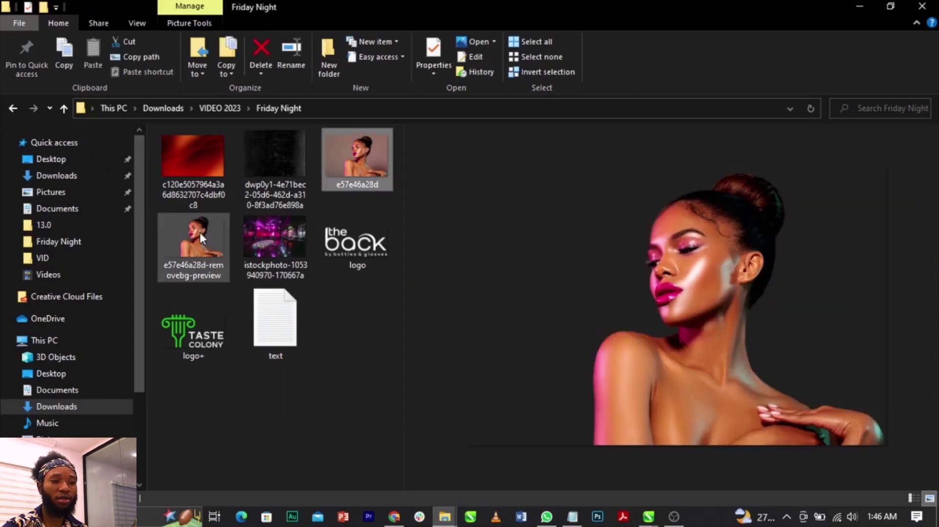
click(857, 6)
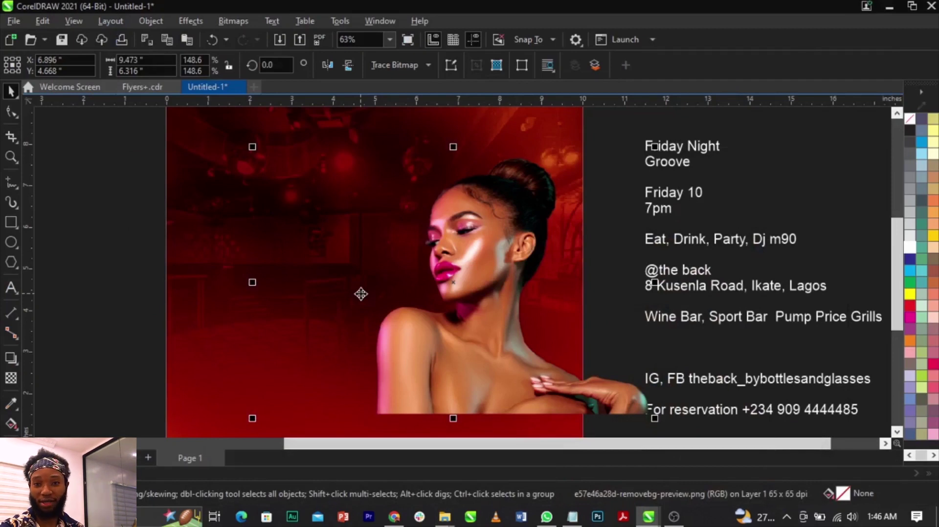
- Trim the portrait bitmap's empty left area to about 6.85 inches wide and reposition it near X 8.24, Y 5.05 inches
drag(426, 291, 421, 292)
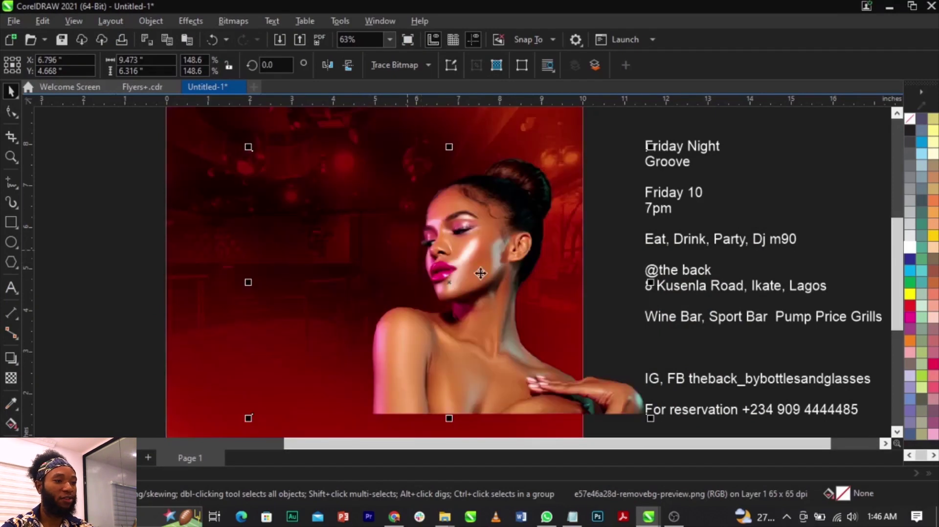
click(11, 113)
drag(215, 137, 301, 143)
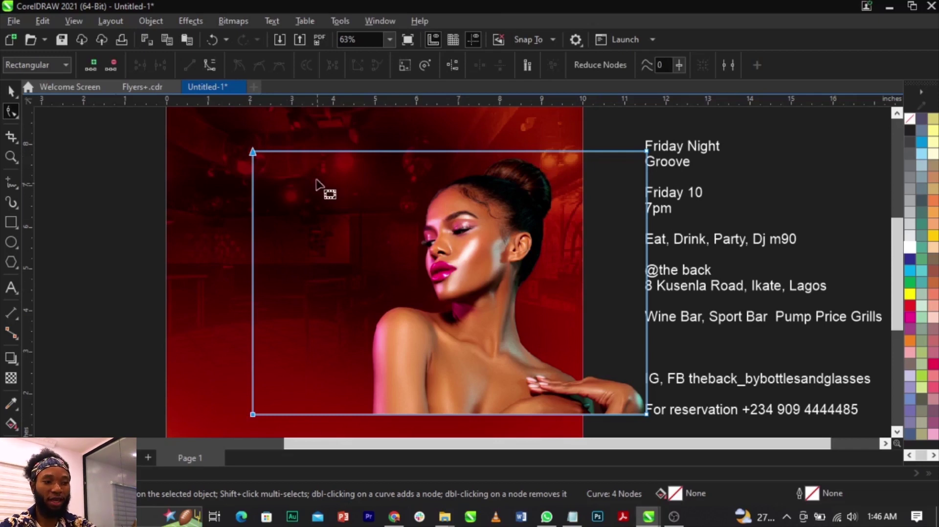
drag(253, 152, 362, 152)
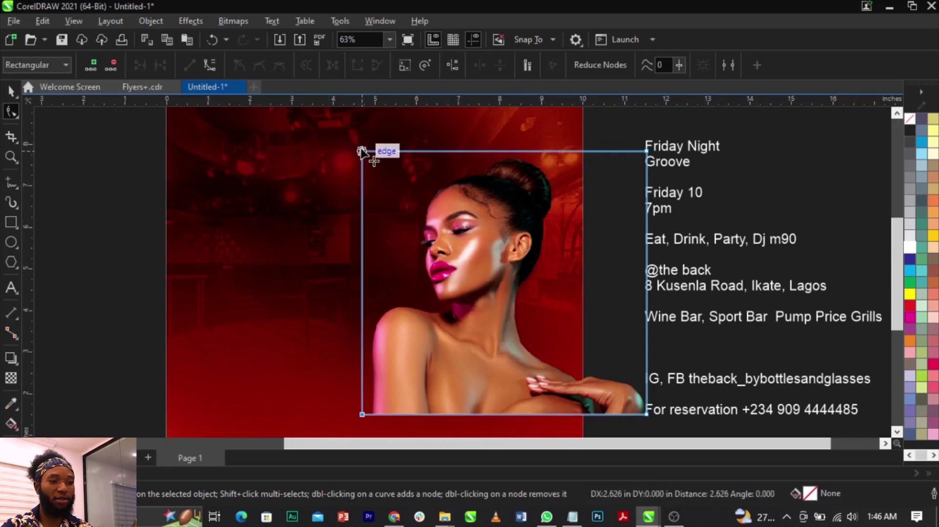
key(space)
scroll(488, 201, down, 4)
scroll(489, 201, up, 4)
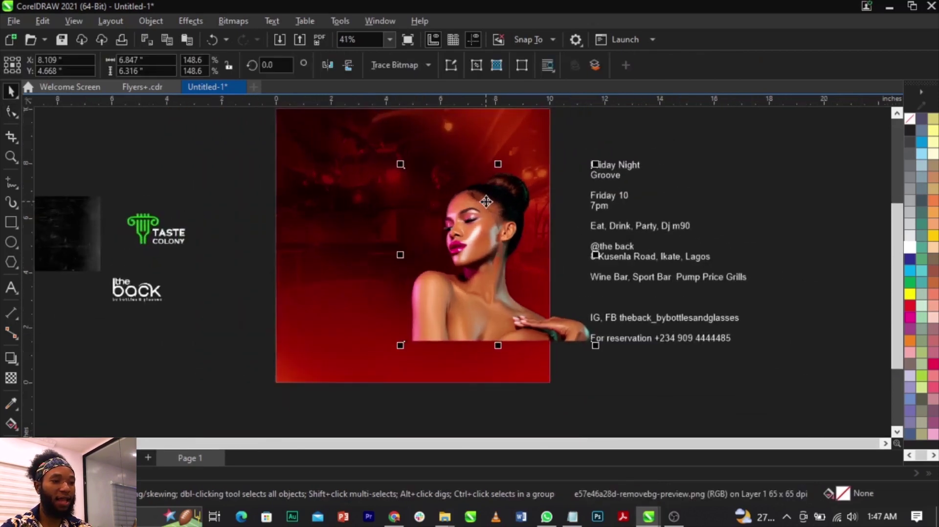
mouse_move(495, 238)
mouse_down()
mouse_move(489, 218)
mouse_move(491, 227)
mouse_up()
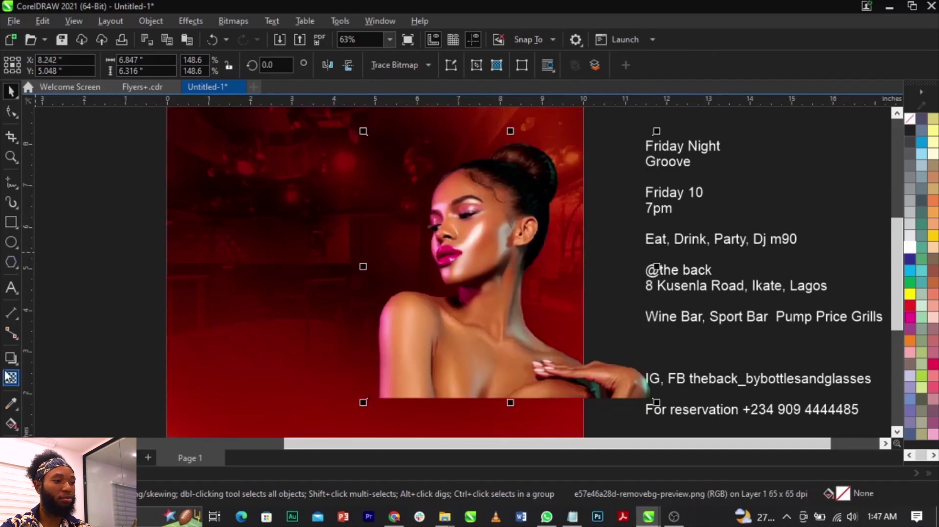
- Fade the lower part of the portrait into the red background with a -90° linear transparency over the chest
click(10, 381)
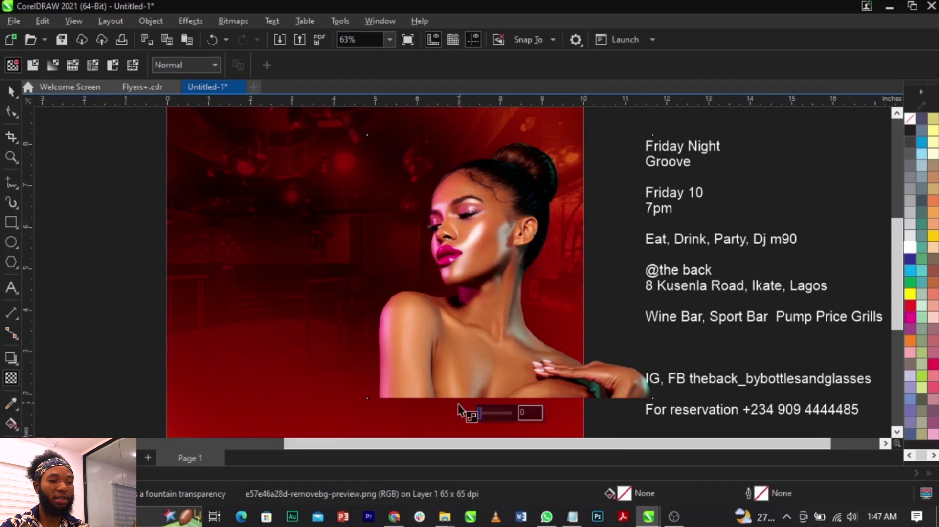
scroll(530, 401, up, 4)
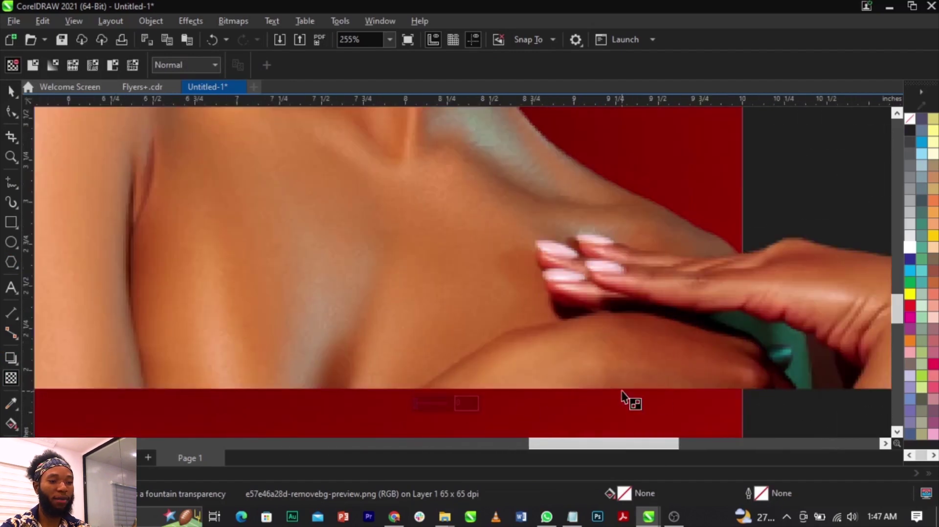
scroll(629, 399, down, 2)
scroll(424, 285, down, 2)
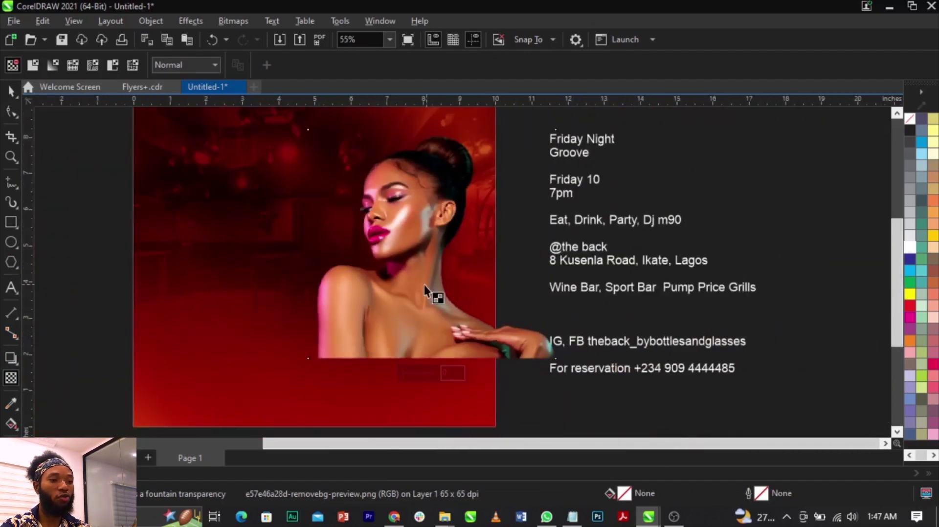
scroll(424, 281, up, 1)
scroll(465, 343, down, 1)
scroll(465, 343, up, 1)
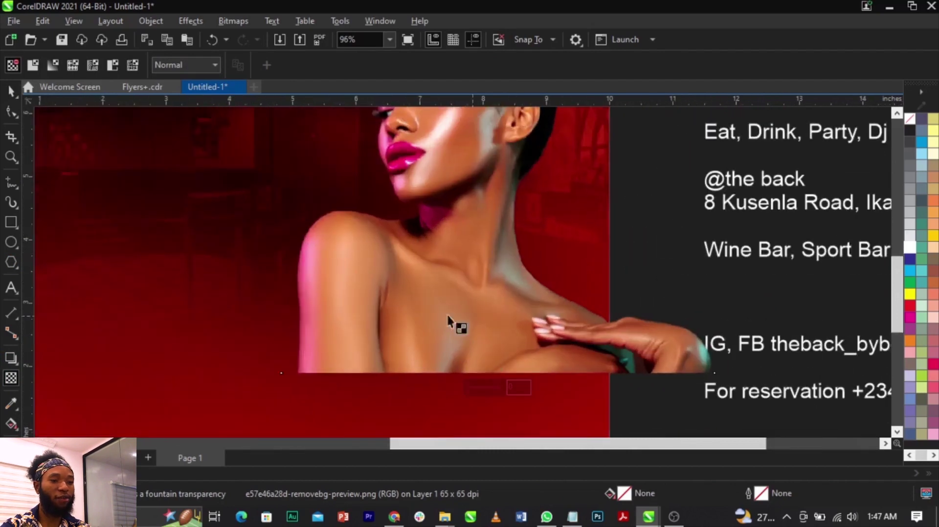
drag(458, 253, 458, 357)
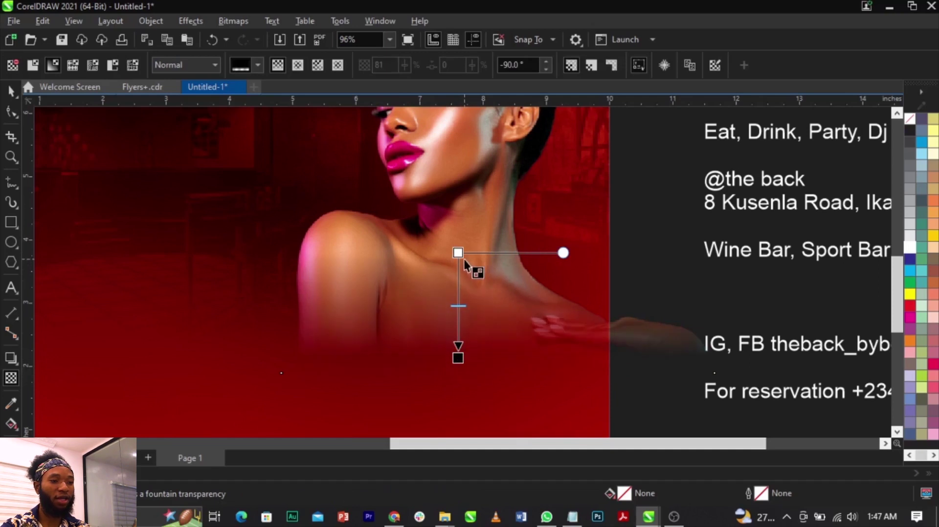
drag(438, 244, 436, 359)
key(ctrl+z)
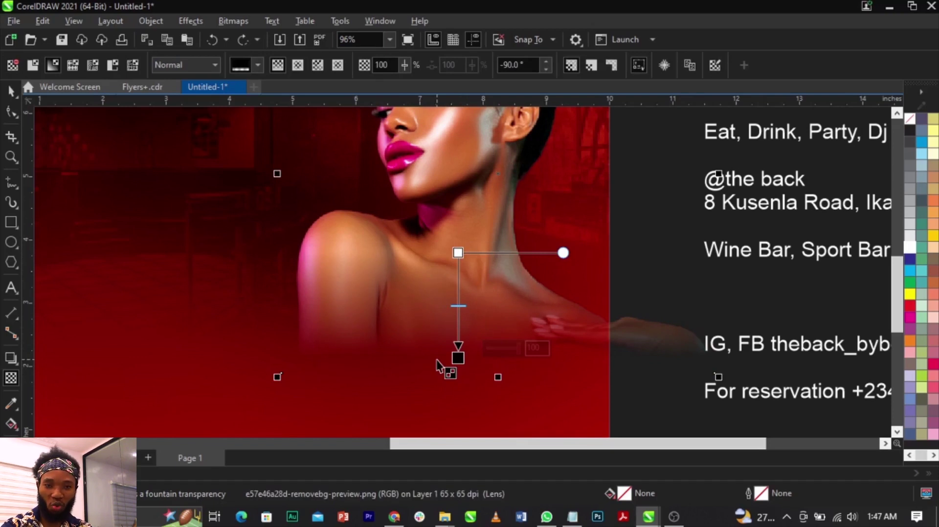
- Redraw the portrait's -90° transparency higher, from the face to below the shoulders, and move the portrait up to about Y 5.26 inches
drag(468, 212, 468, 323)
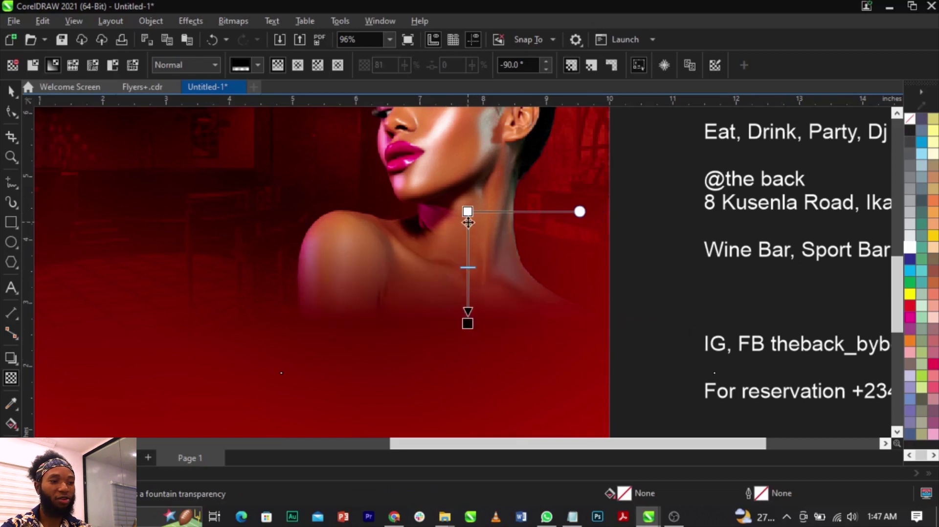
drag(468, 212, 467, 168)
drag(467, 323, 467, 304)
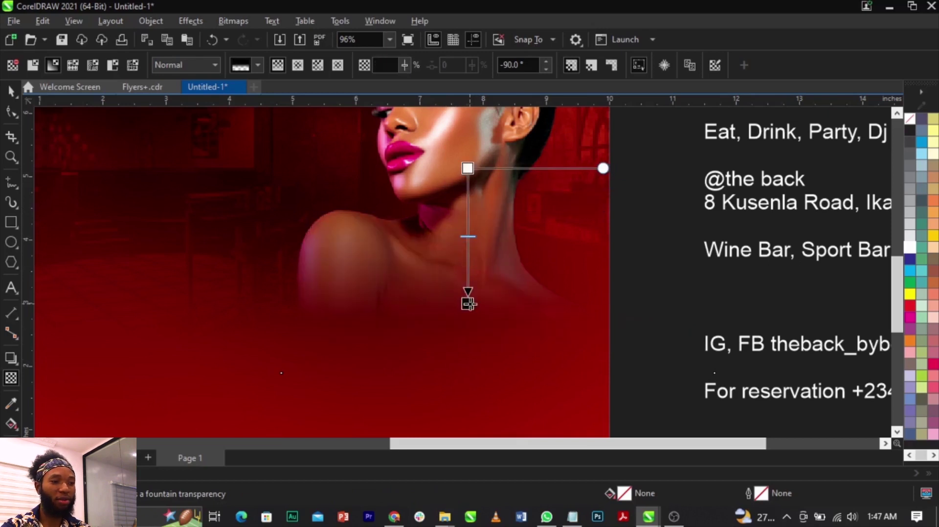
drag(467, 168, 468, 155)
scroll(438, 243, down, 3)
scroll(443, 215, up, 3)
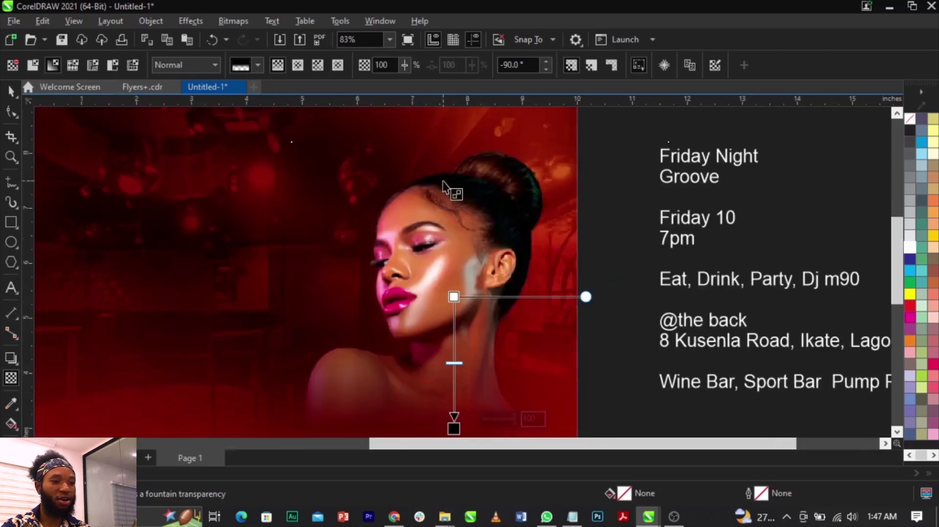
drag(453, 296, 454, 268)
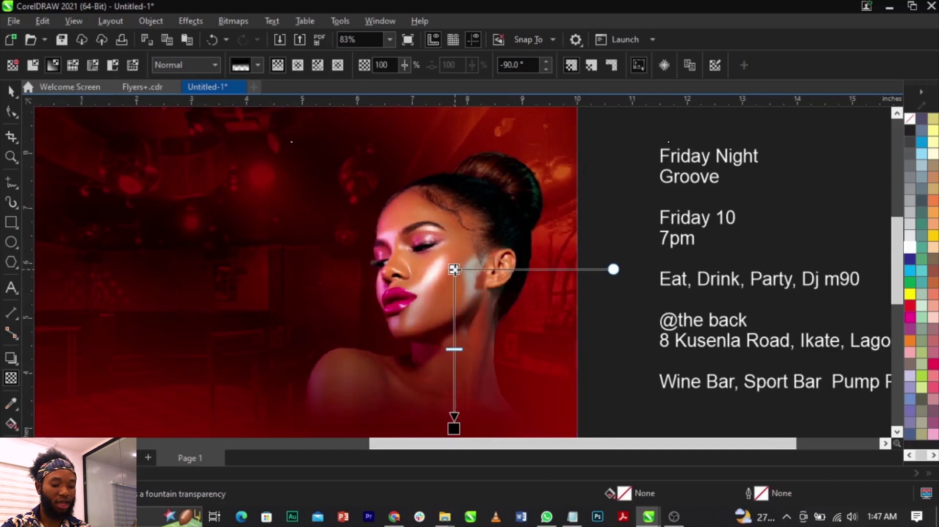
key(space)
scroll(477, 243, down, 1)
drag(478, 269, 475, 259)
- Try converting the portrait bitmap to grayscale mode and undo the conversion
click(234, 20)
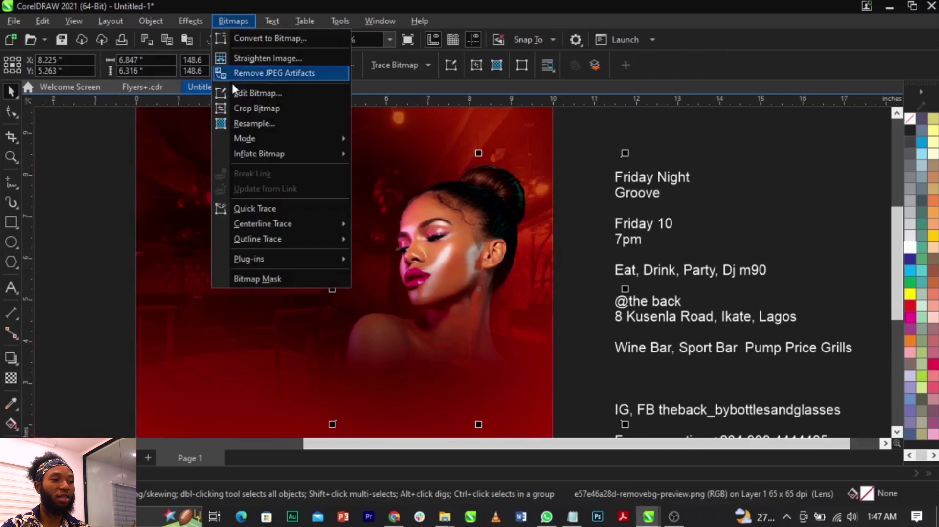
mouse_move(274, 139)
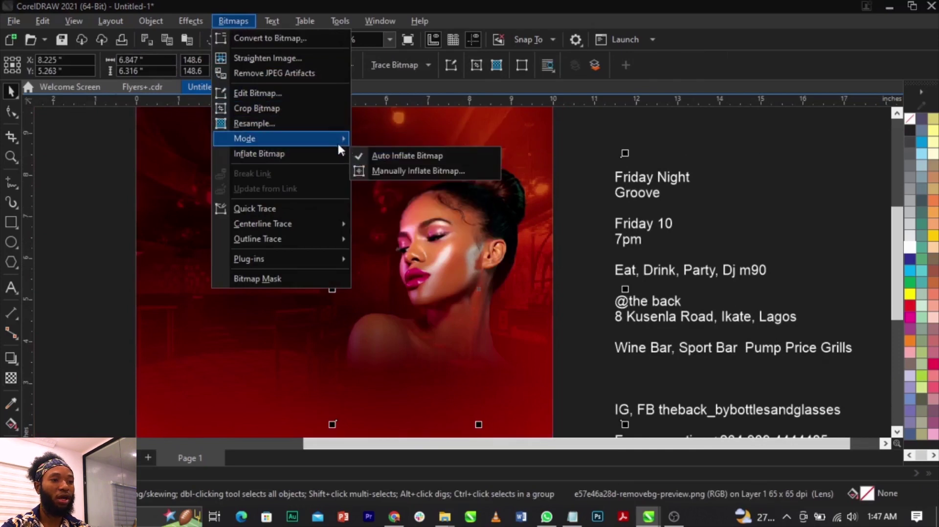
click(380, 154)
scroll(378, 182, down, 3)
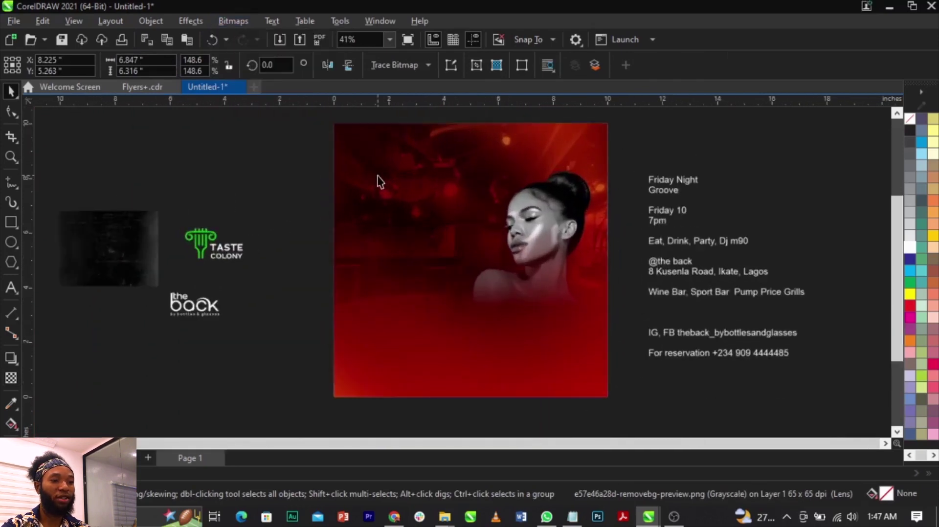
scroll(377, 182, up, 1)
scroll(505, 198, up, 2)
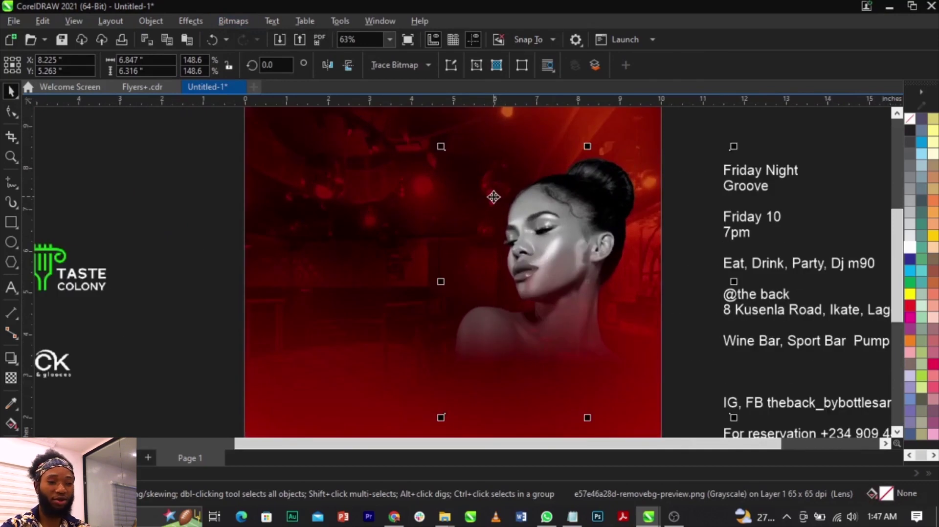
key(ctrl+z)
scroll(477, 188, down, 3)
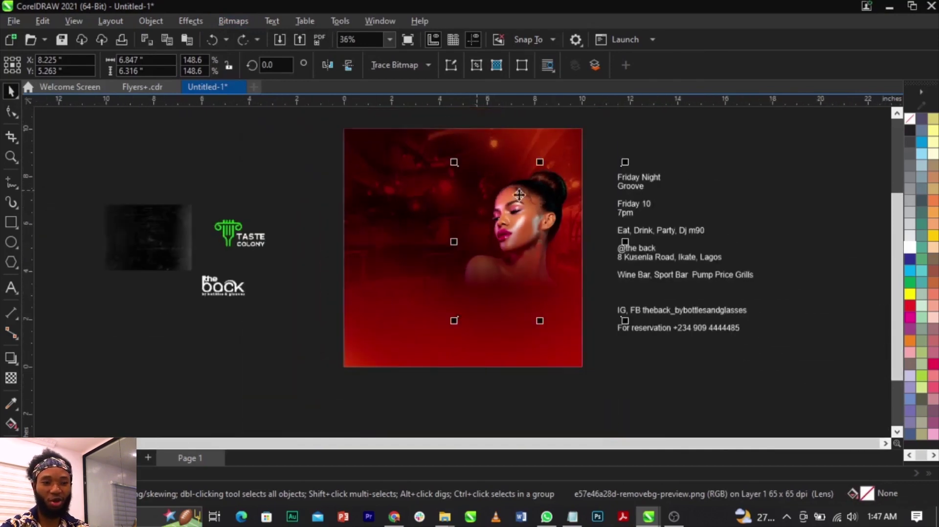
- Scale the portrait up to 159%, about 7.33 × 6.76 inches, and place it near X 8.23, Y 5.45 inches
key(Escape)
key(z)
drag(330, 121, 602, 376)
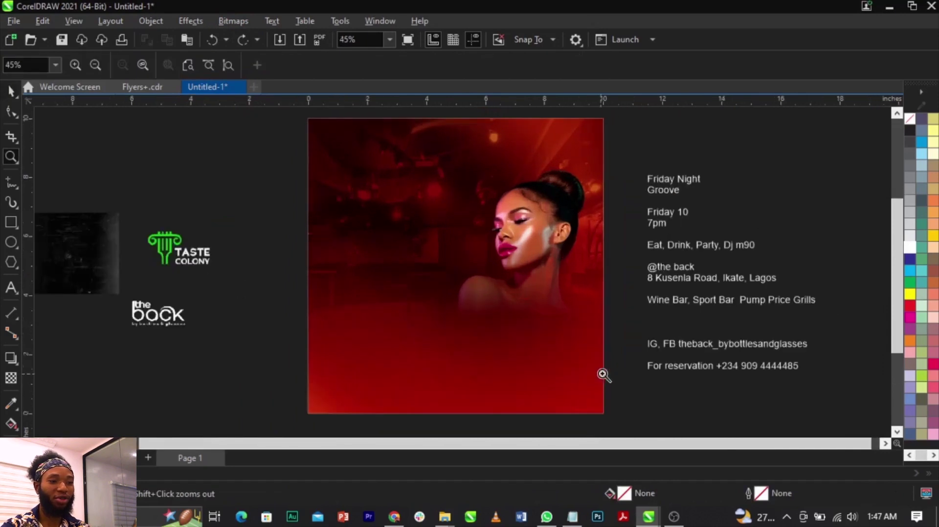
key(space)
click(535, 263)
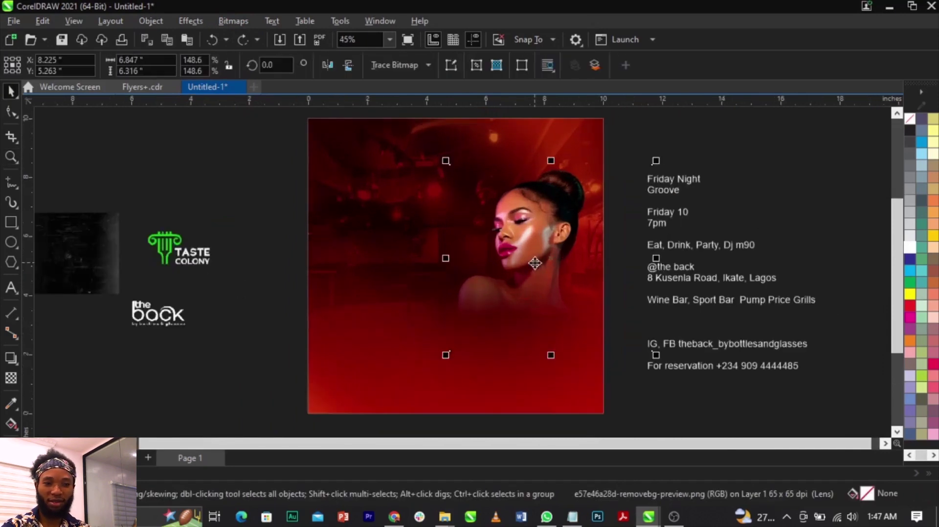
drag(655, 356, 670, 370)
drag(575, 308, 579, 308)
drag(674, 148, 660, 161)
drag(557, 226, 559, 226)
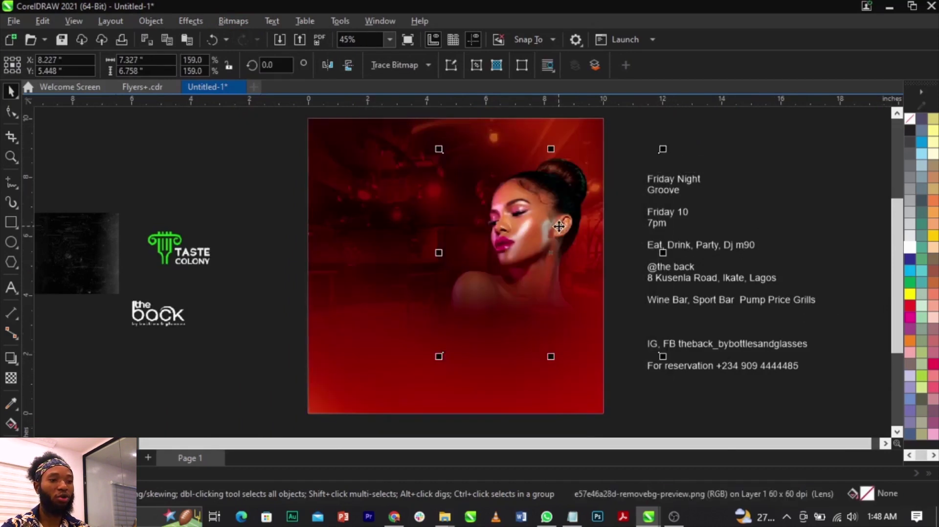
- Try to PowerClip the portrait inside the red background square and undo it
right_click(559, 227)
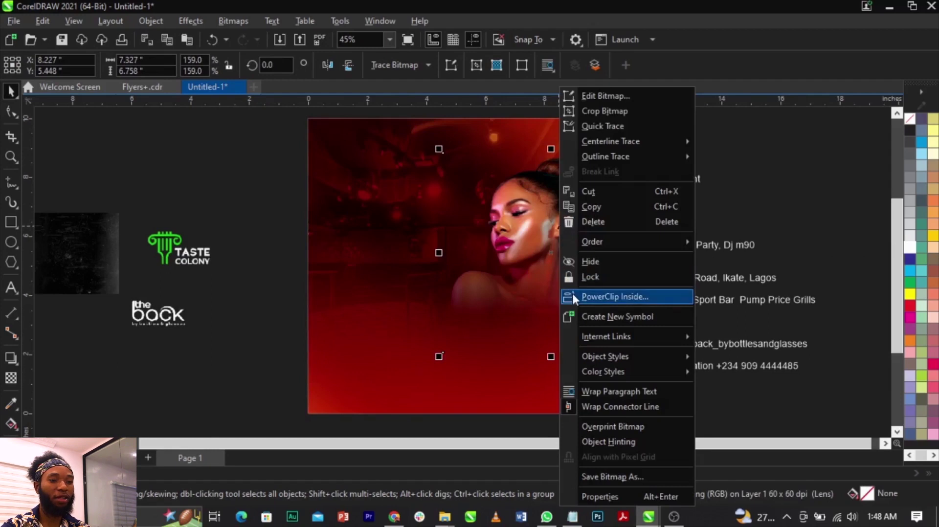
click(572, 296)
click(365, 260)
click(791, 278)
key(ctrl+z)
click(805, 258)
scroll(525, 228, down, 1)
click(518, 220)
click(611, 142)
click(544, 237)
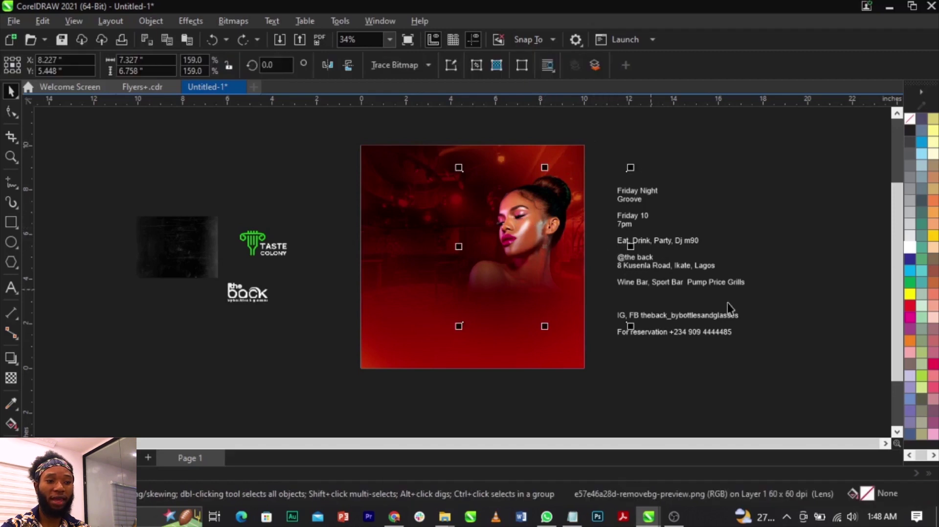
- Try to trim the portrait's overhanging side back to the page edge by moving its corner nodes
scroll(580, 218, up, 1)
click(10, 113)
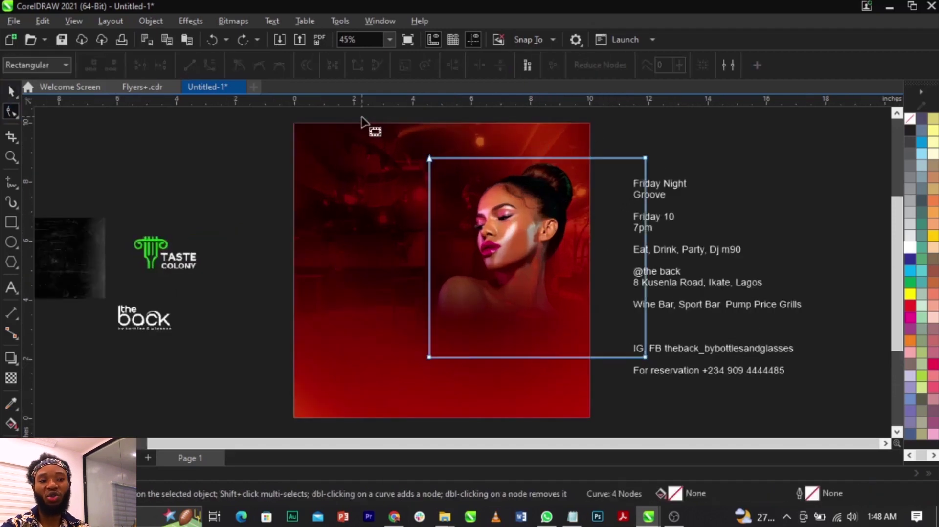
drag(646, 364, 594, 361)
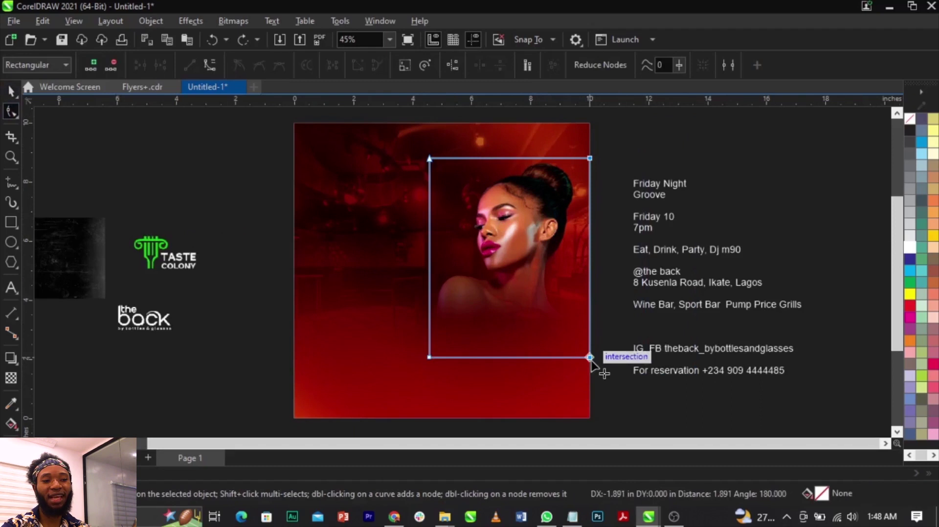
scroll(596, 366, up, 3)
scroll(598, 314, down, 2)
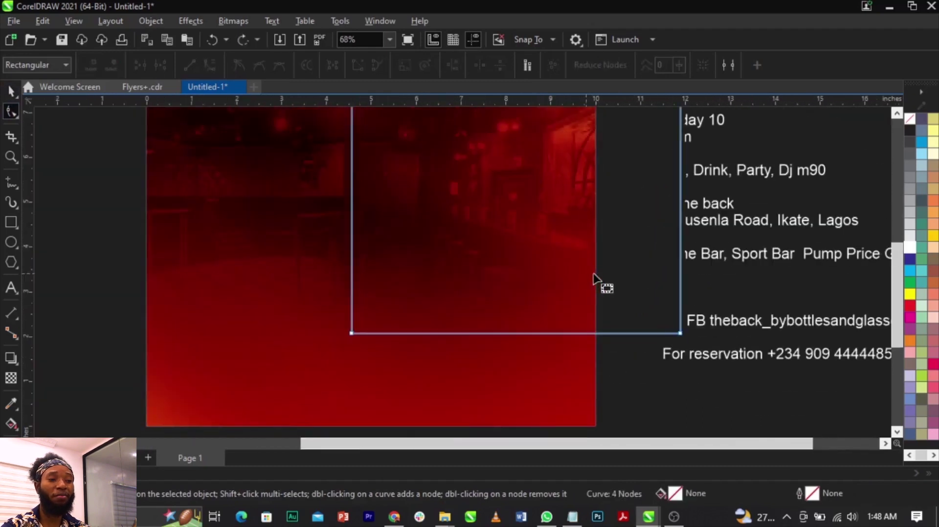
- PowerClip the portrait inside the red background square
key(space)
scroll(591, 269, down, 2)
right_click(561, 244)
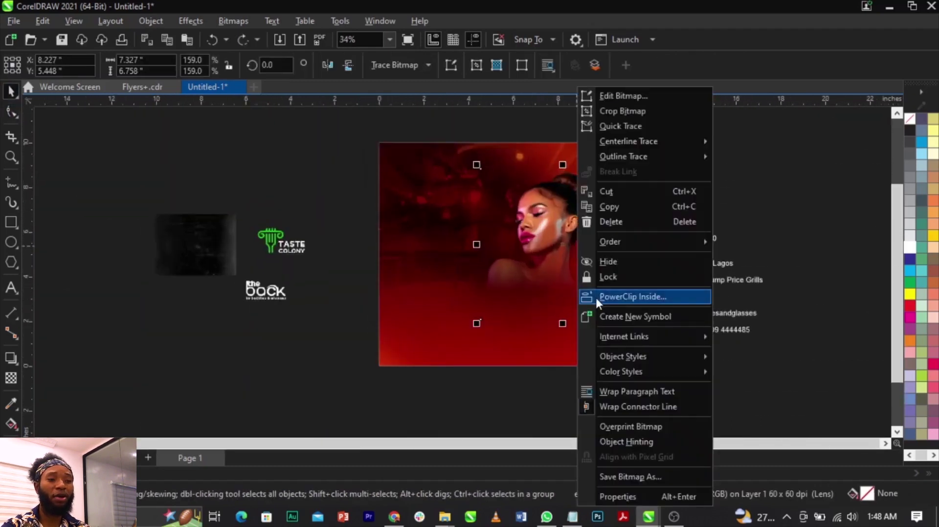
click(595, 295)
- Move the white The Back logo into the flyer's upper-left corner, near X 1.40, Y 9.00 inches
key(z)
drag(333, 130, 630, 336)
key(space)
click(182, 375)
drag(166, 326, 352, 169)
scroll(351, 166, up, 2)
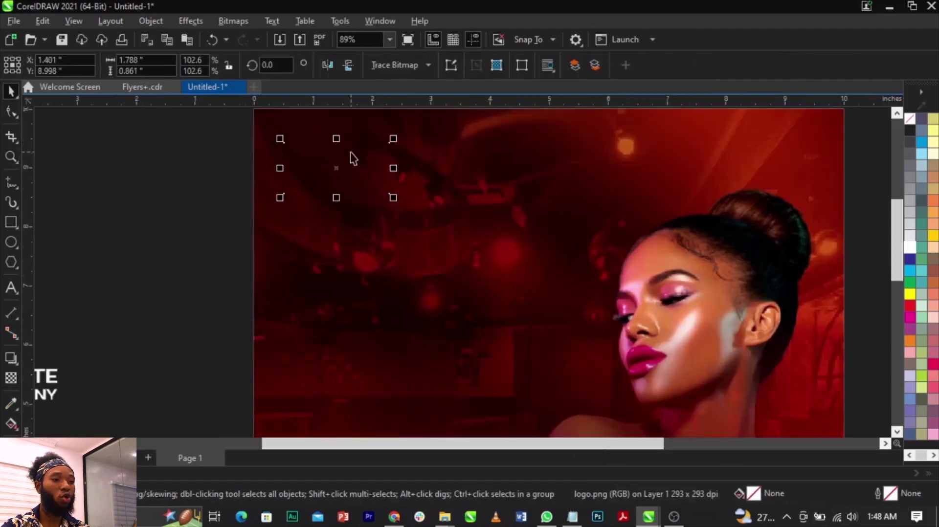
- Place the Taste Colony logo beside the The Back logo and scale it to 123.8%, about 1.67 × 0.89 inches
scroll(359, 195, down, 1)
drag(89, 328, 459, 176)
scroll(344, 158, up, 2)
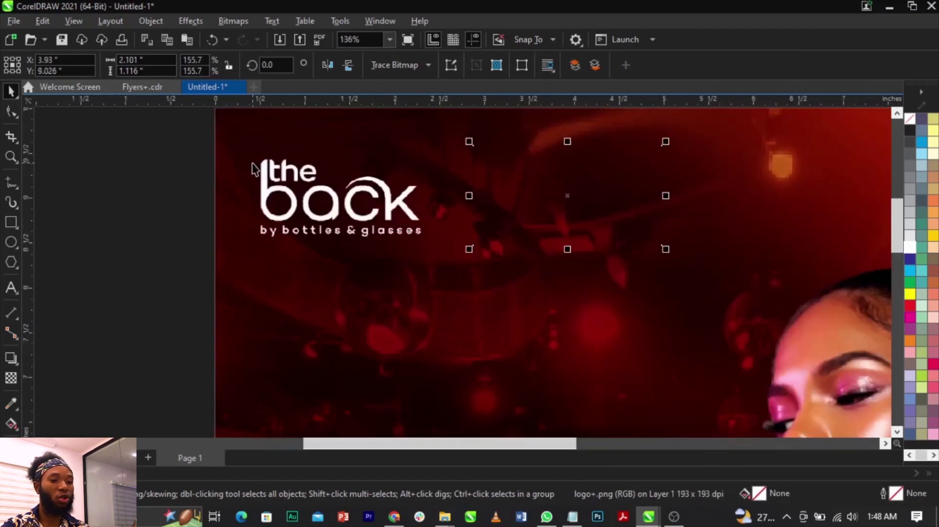
scroll(254, 168, down, 1)
drag(162, 335, 650, 178)
shift+drag(566, 255, 553, 259)
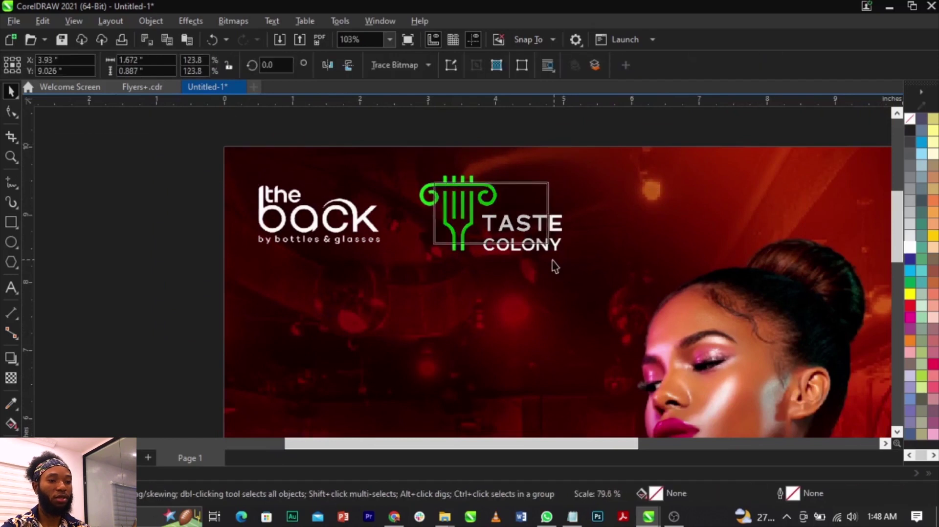
scroll(511, 229, up, 2)
drag(511, 229, 504, 229)
- Scale both logos down together to about 2.83 × 0.61 inches, placed near X 2.11, Y 9.06 inches
shift+click(252, 248)
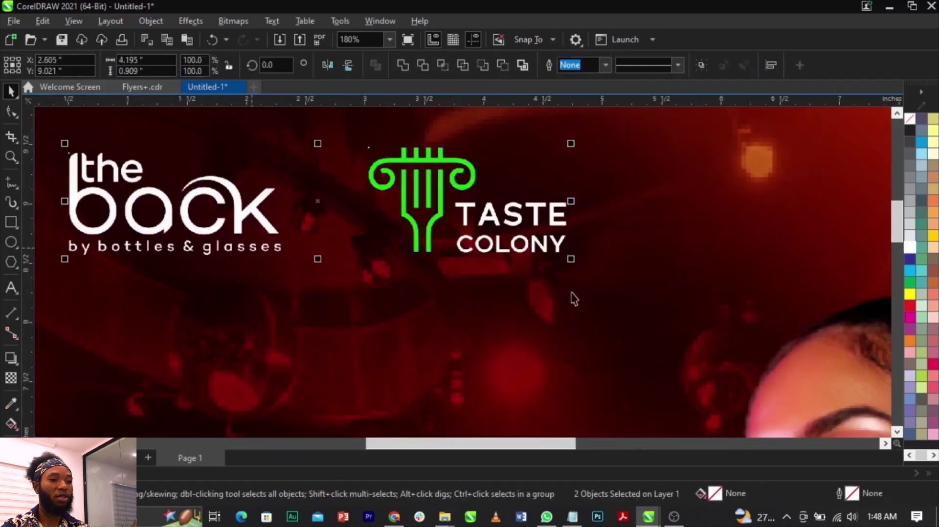
drag(571, 263, 431, 245)
scroll(504, 274, down, 2)
scroll(412, 232, up, 1)
click(489, 265)
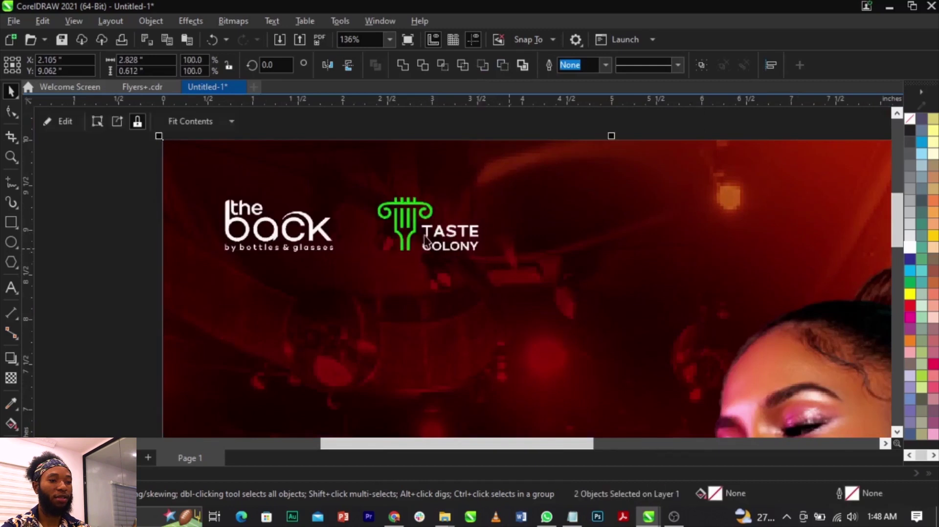
- Draw a straight vertical divider about 0.58 inches tall midway between the two logos
scroll(402, 224, down, 2)
click(228, 219)
key(z)
drag(237, 161, 581, 366)
key(space)
scroll(477, 206, up, 5)
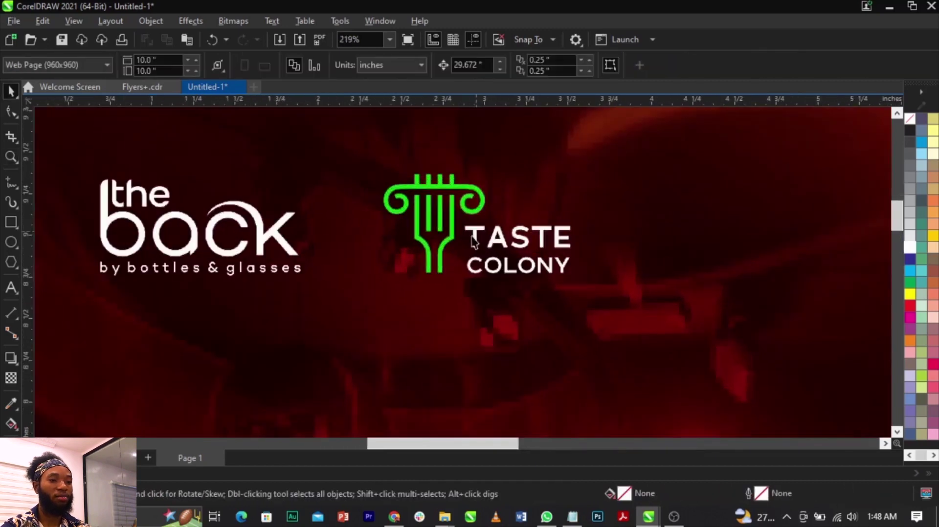
click(425, 221)
scroll(397, 205, down, 4)
scroll(396, 204, up, 1)
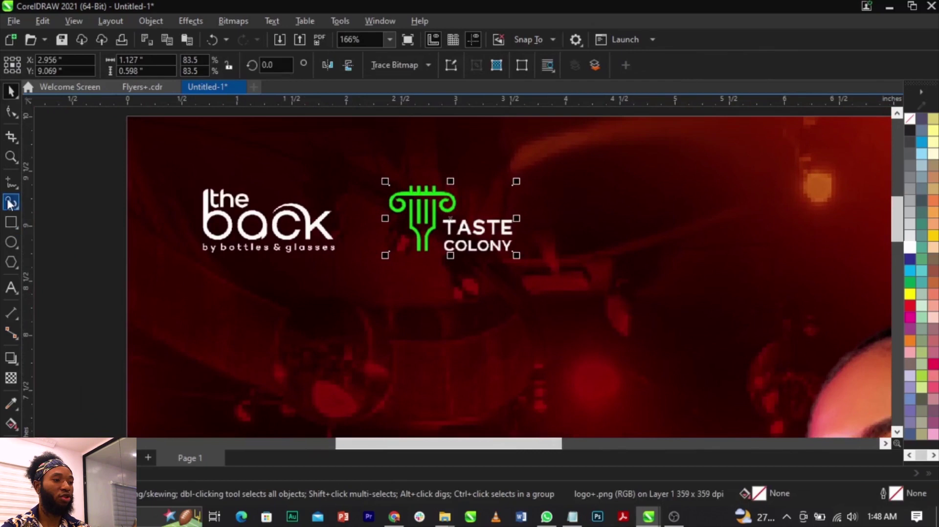
click(7, 184)
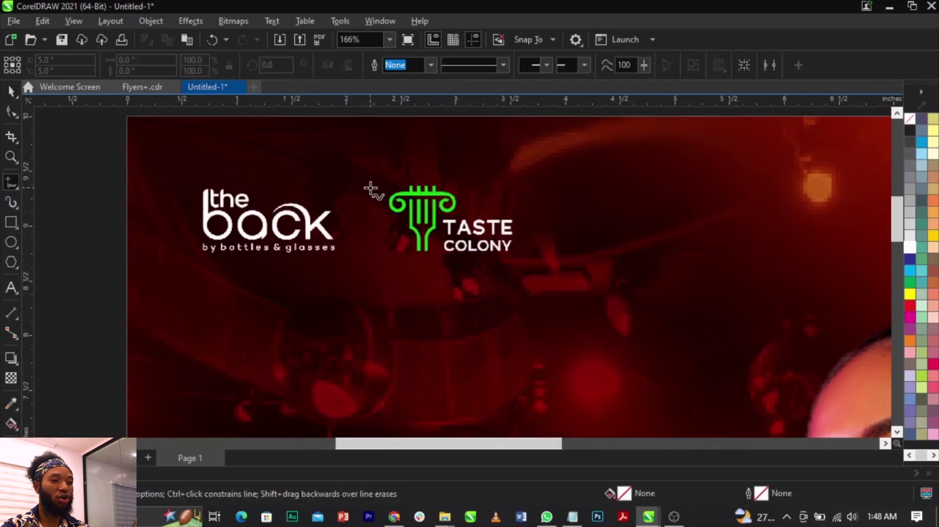
click(363, 188)
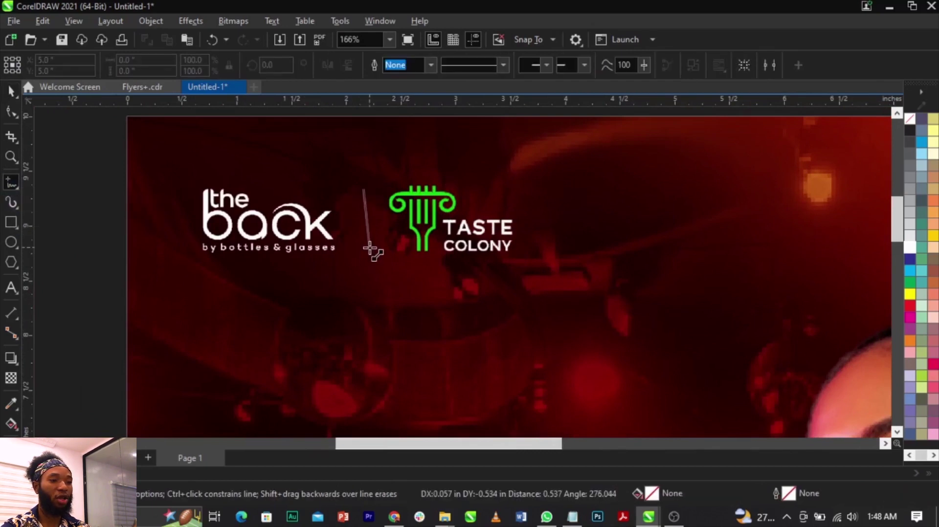
click(363, 252)
key(space)
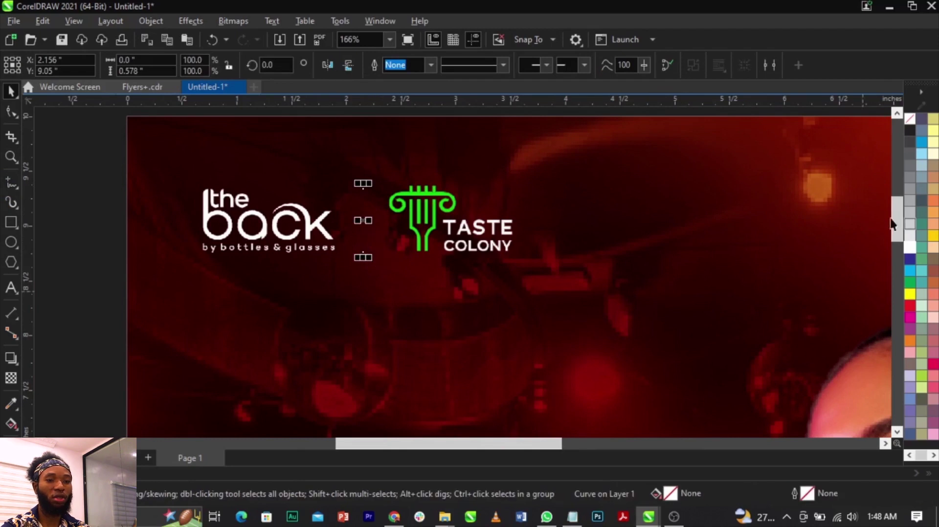
- Give the divider line between the logos a hairline outline in 40% black
right_click(909, 186)
click(889, 209)
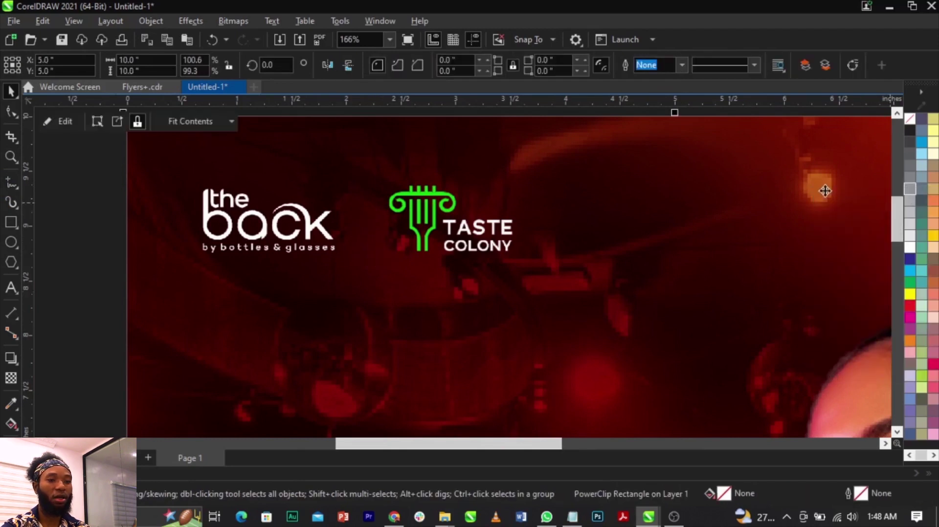
key(ctrl+z)
right_click(909, 200)
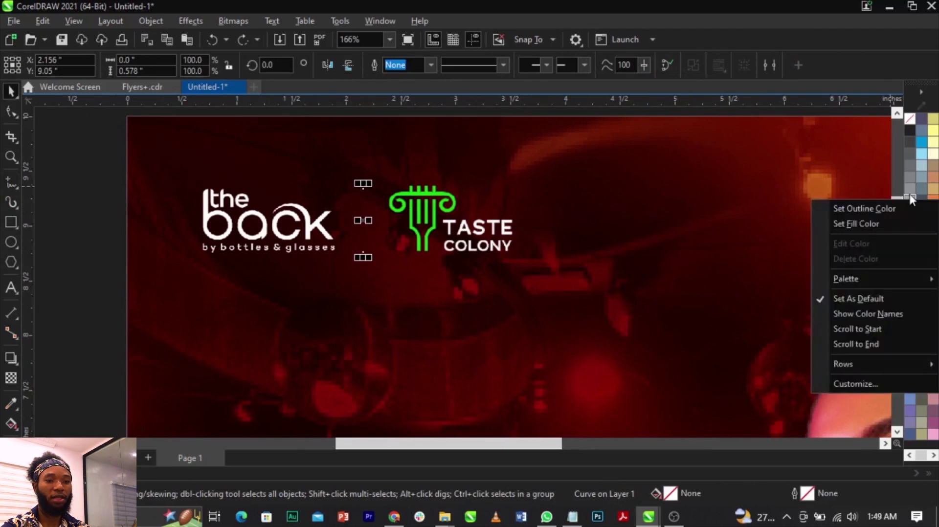
click(908, 203)
scroll(493, 169, down, 2)
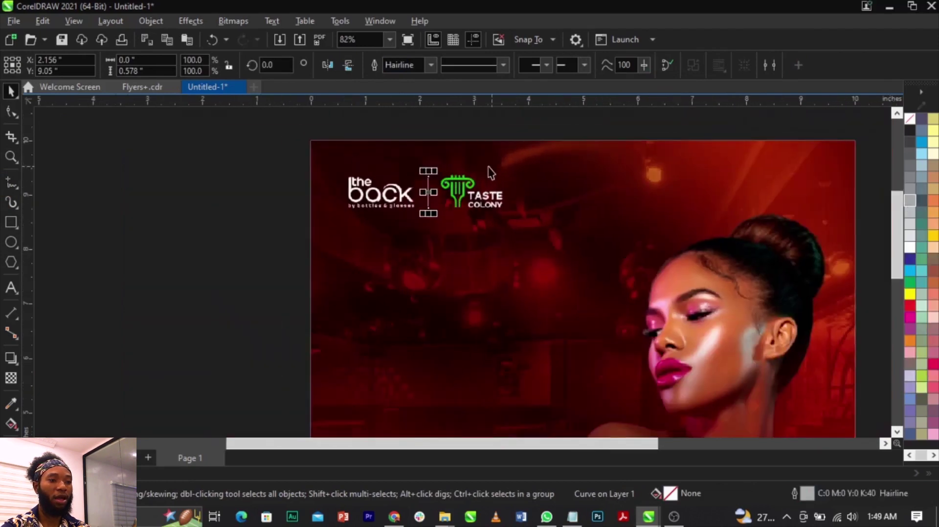
key(Escape)
- Cut the words "Friday Night Groove" out of the event text block beside the page
scroll(310, 173, down, 1)
key(z)
drag(242, 142, 668, 435)
key(space)
scroll(702, 202, up, 2)
double_click(643, 199)
drag(666, 199, 579, 169)
key(ctrl+c)
key(Delete)
- Paste "Friday Night Groove" as a separate text object beside the woman's face, near X 2.65, Y 6.58 inches
scroll(380, 256, down, 2)
scroll(360, 236, up, 1)
key(ctrl+v)
key(ctrl+space)
scroll(357, 234, up, 2)
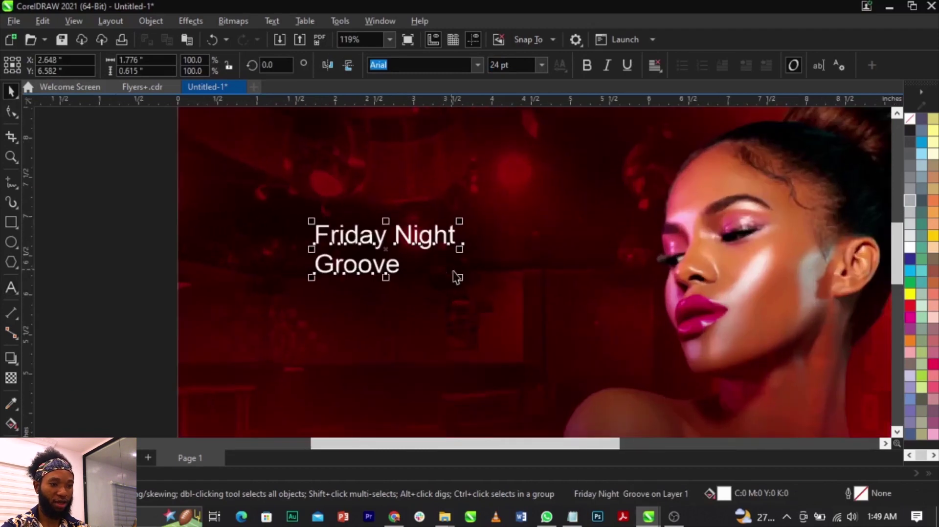
- Enlarge the title text to 63.75 pt, about 4.72 × 1.63 inches, and place it near X 3.54, Y 6.31 inches
drag(459, 277, 685, 351)
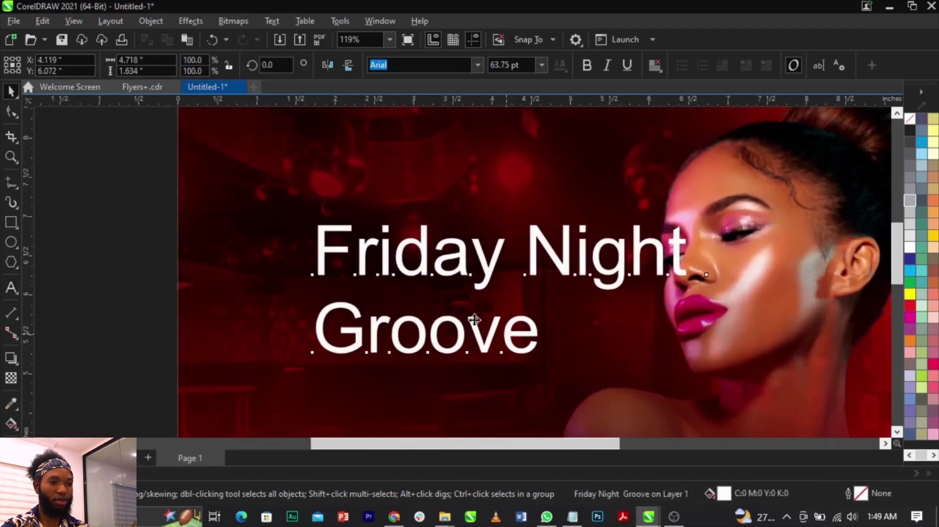
scroll(514, 331, down, 1)
scroll(510, 309, down, 2)
scroll(512, 311, up, 1)
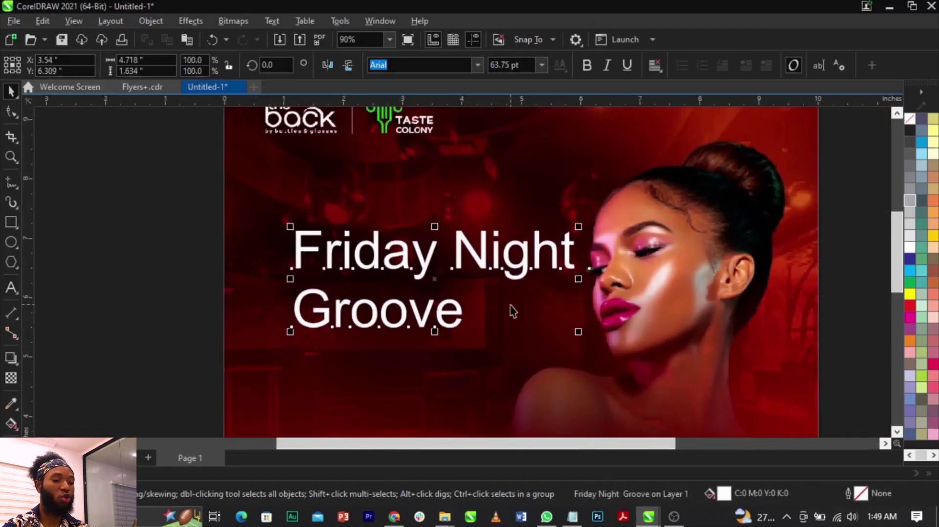
- Break the title apart into separate lines and move "Groove" further down, clear of "Friday Night"
key(ctrl+k)
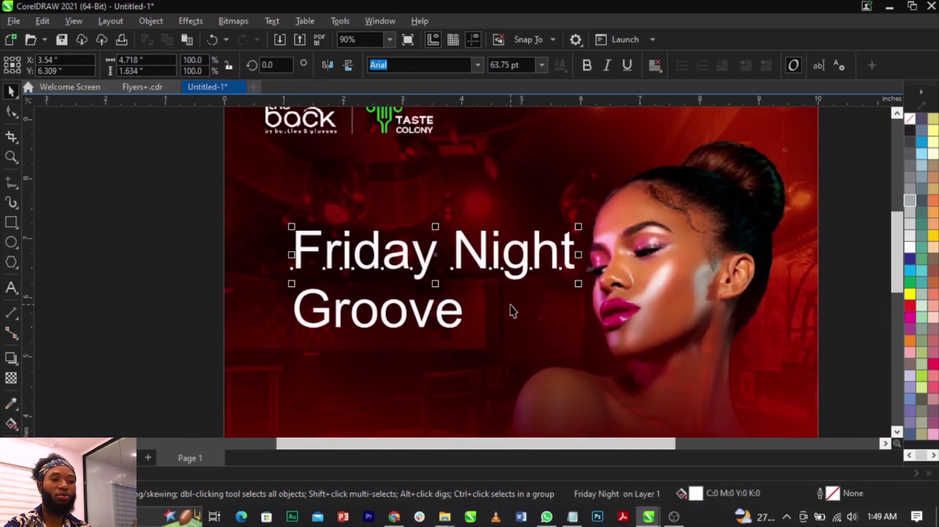
drag(454, 320, 466, 403)
click(487, 267)
- Split "Friday Night" onto two lines and break it apart into separate "Friday" and "Night" text objects
double_click(457, 251)
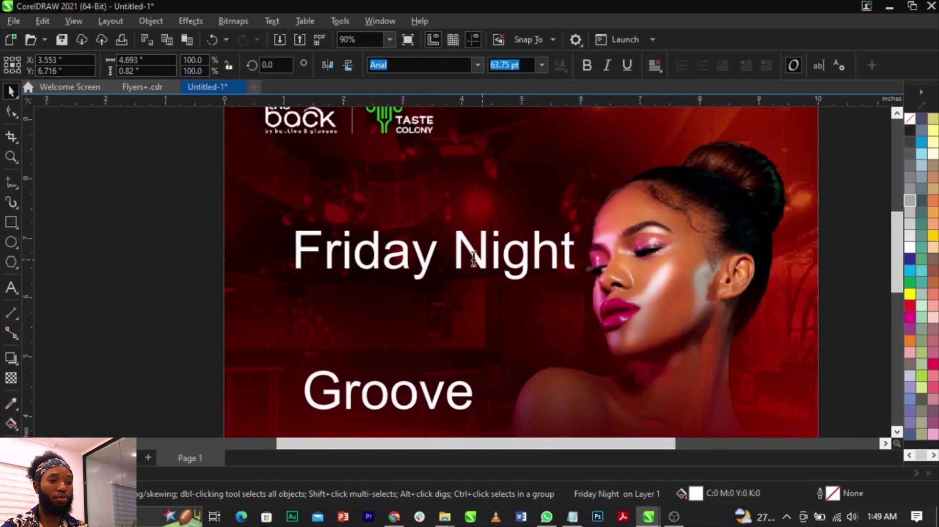
key(Return)
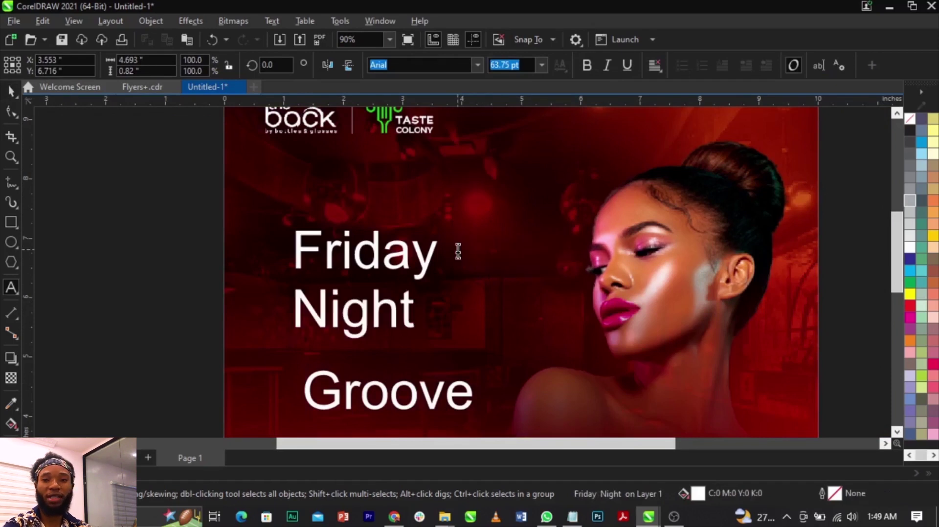
key(Escape)
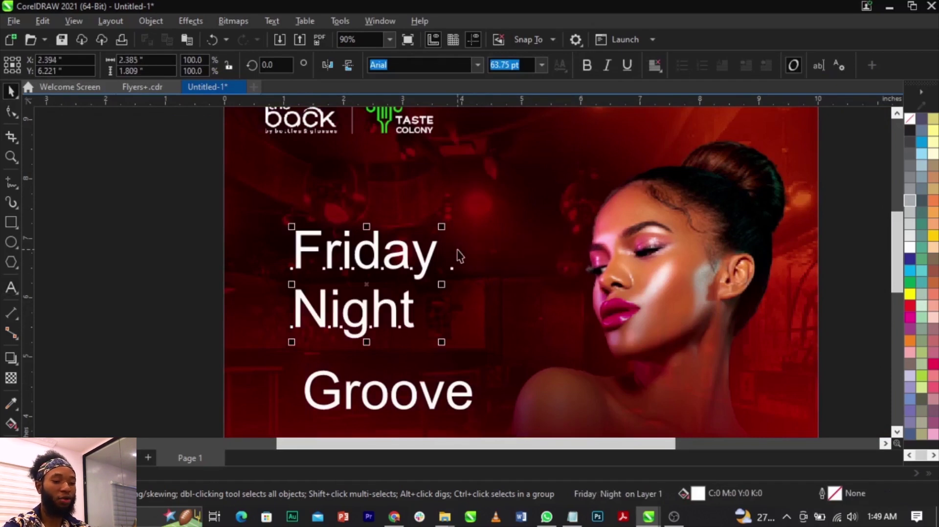
key(ctrl+k)
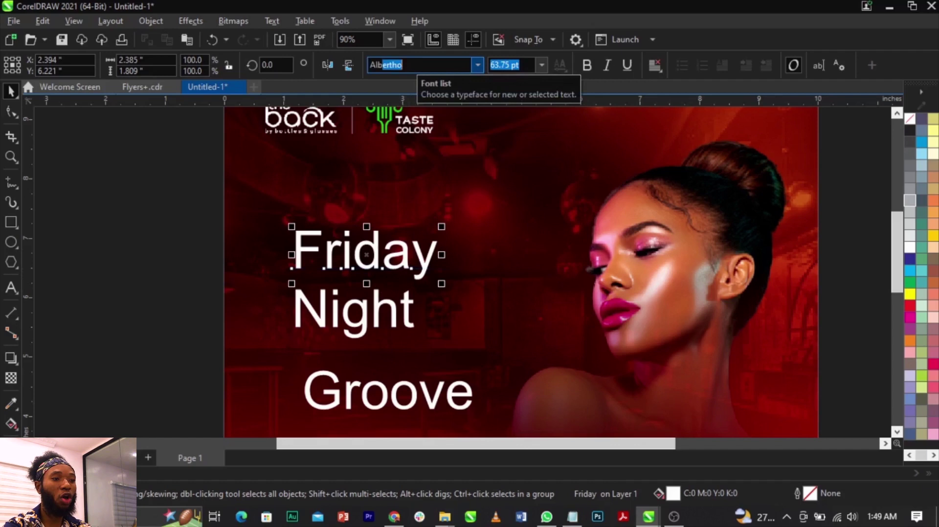
- Set "Friday" and "Night" in the Albright free font, consulting the font list in the Notepad text file
key(Return)
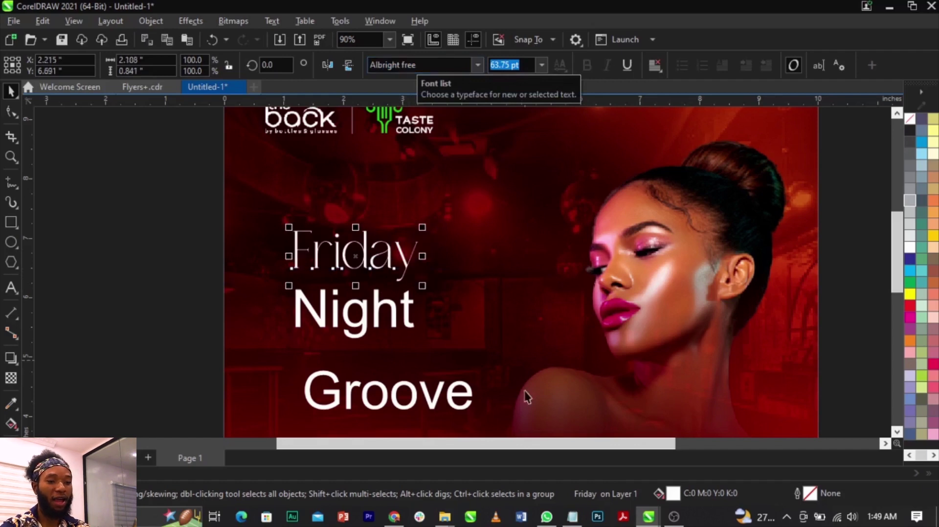
click(572, 516)
scroll(643, 393, down, 2)
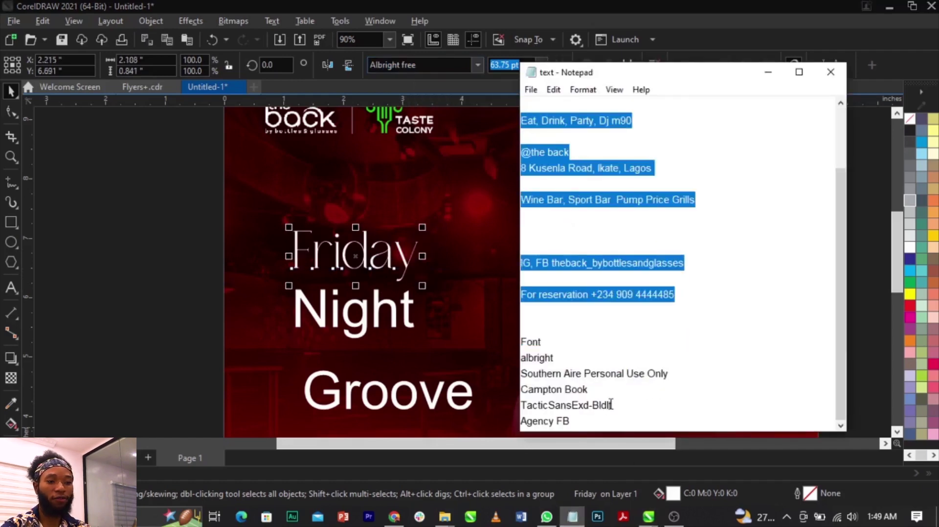
click(405, 279)
click(409, 310)
click(448, 65)
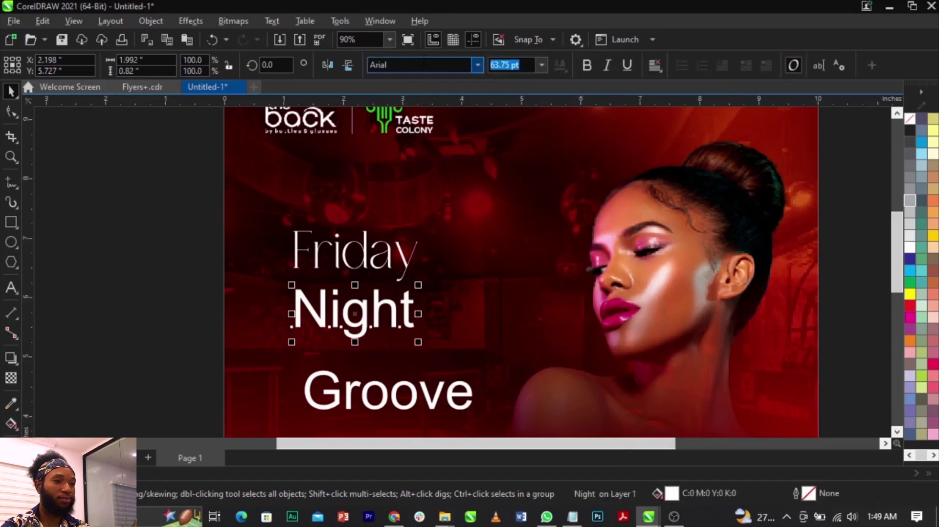
text(Al)
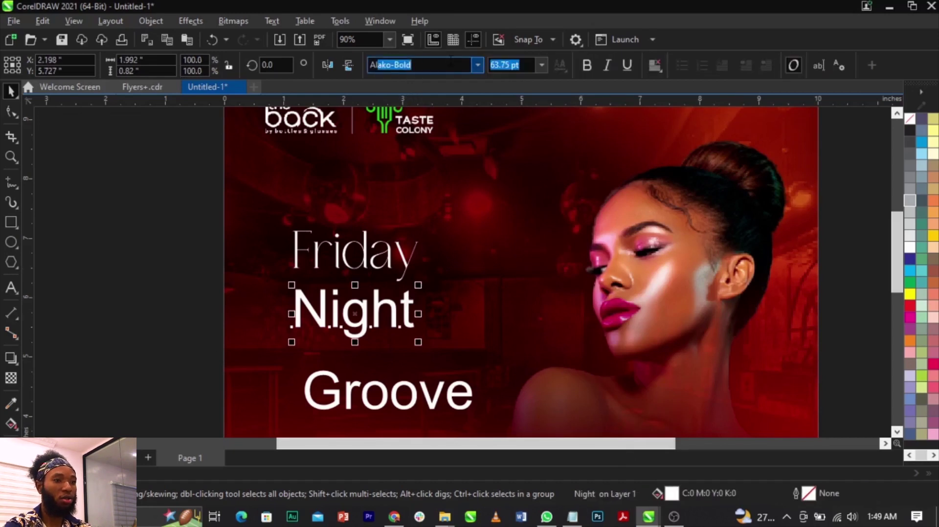
text(bright free)
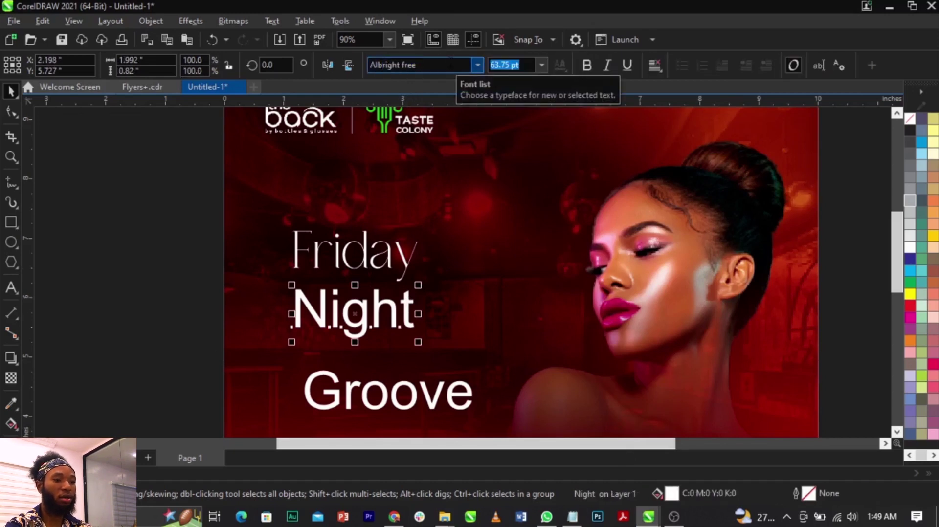
- Change the word "Friday" to uppercase
double_click(391, 262)
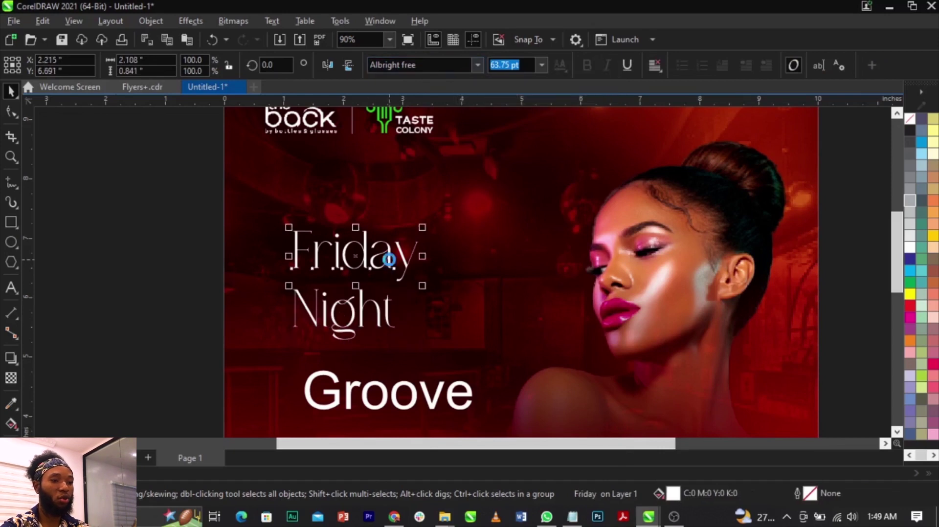
key(ctrl+a)
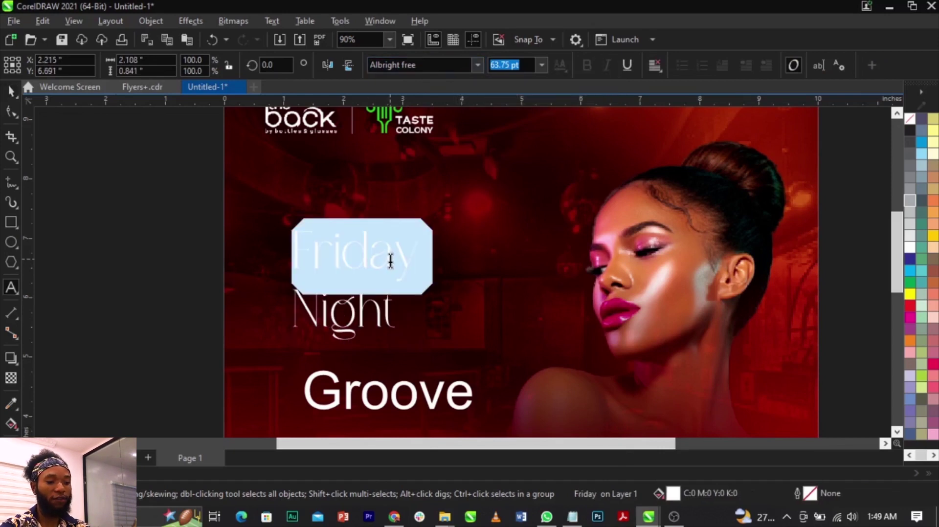
key(shift+F3)
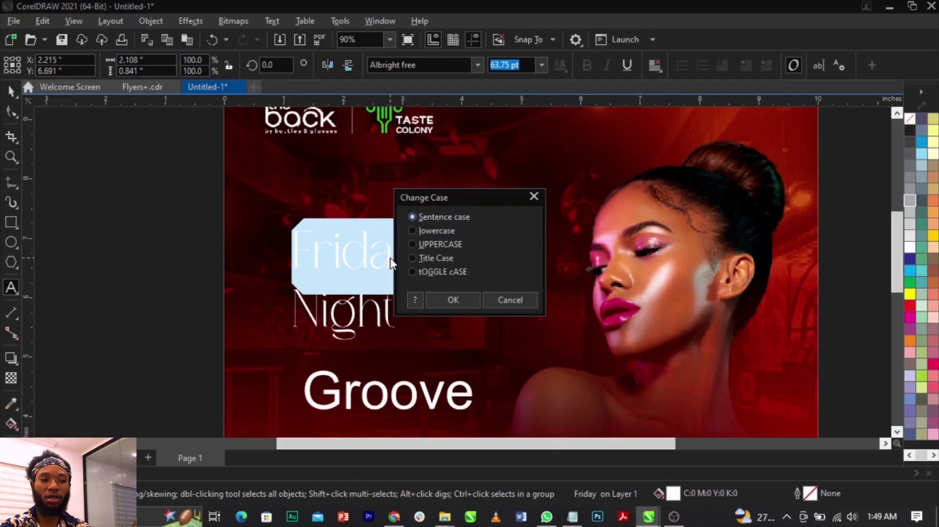
key(Down)
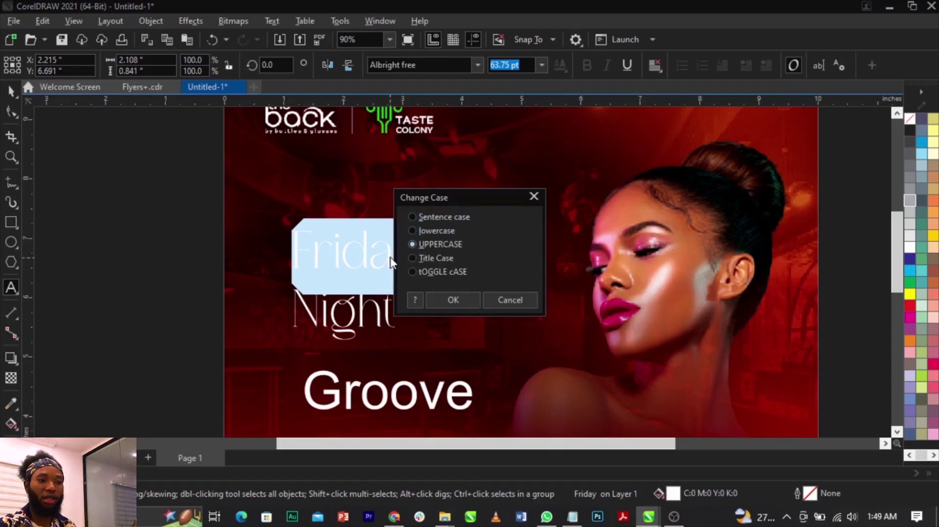
key(Return)
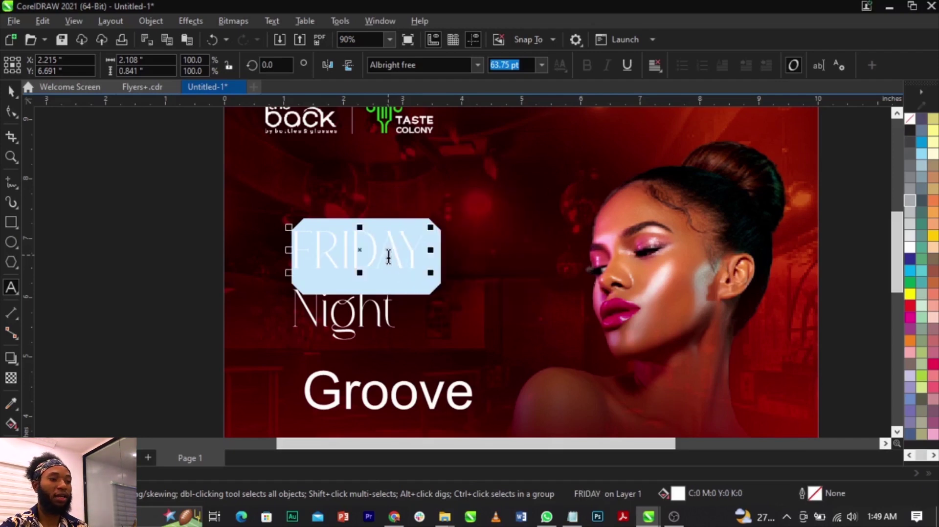
- Move "Night" up and slightly to the right so it sits tightly beneath "FRIDAY"
click(385, 307)
key(ctrl+a)
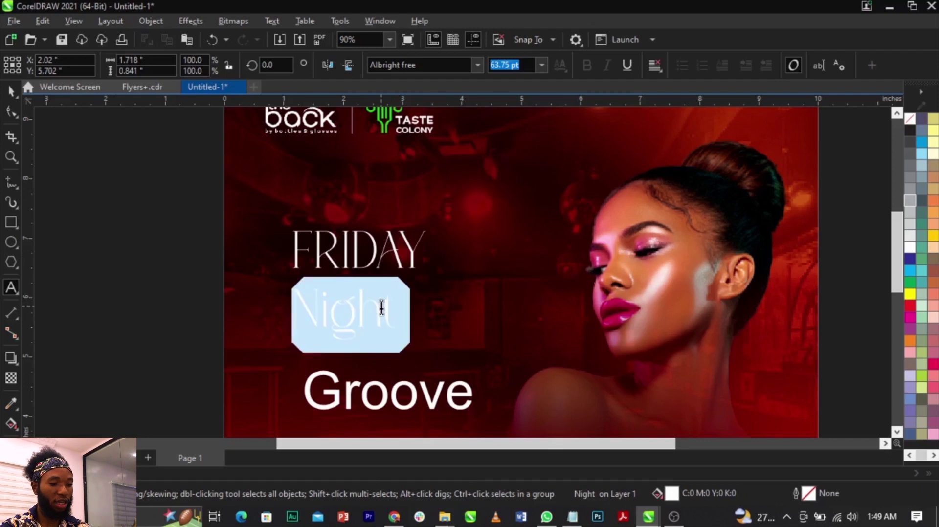
key(Escape)
scroll(379, 308, up, 3)
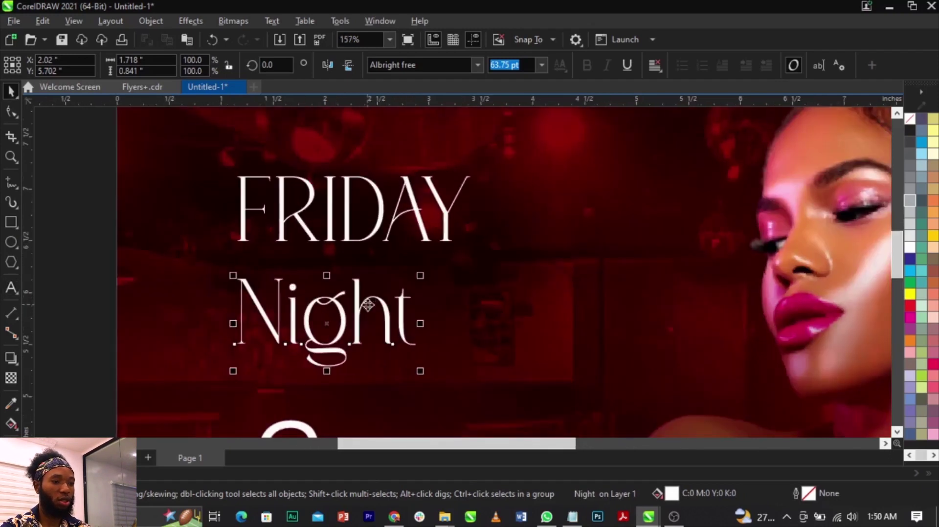
click(373, 286)
drag(386, 317, 399, 290)
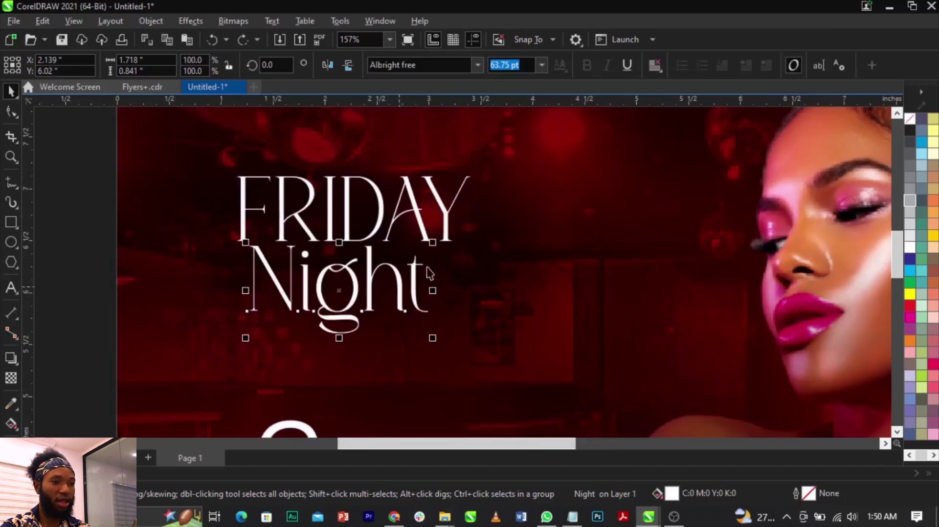
- Enlarge "FRIDAY" and "Night" together to about 99.75 pt and position them between the logos and "Groove", beside the woman's face
shift+click(448, 240)
scroll(401, 248, down, 3)
drag(446, 205, 513, 169)
scroll(423, 200, down, 2)
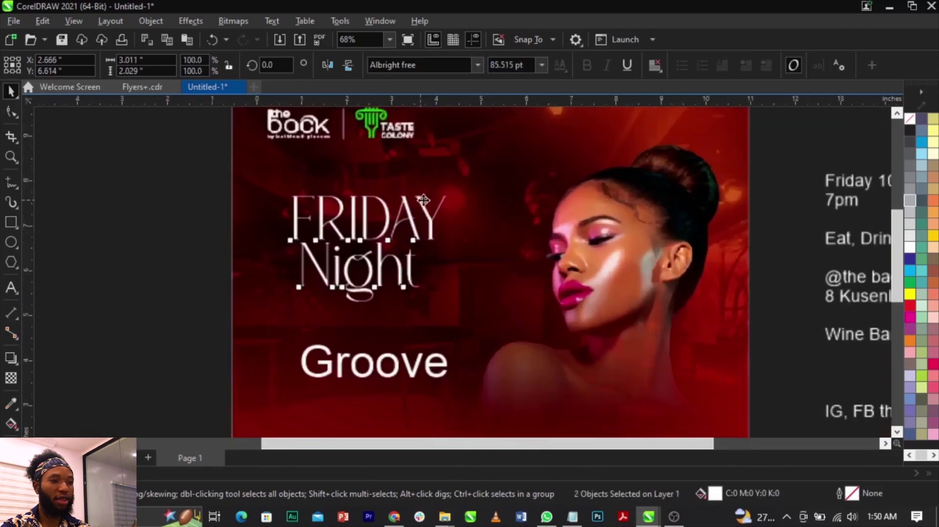
scroll(429, 224, up, 3)
drag(429, 225, 444, 227)
scroll(437, 229, down, 3)
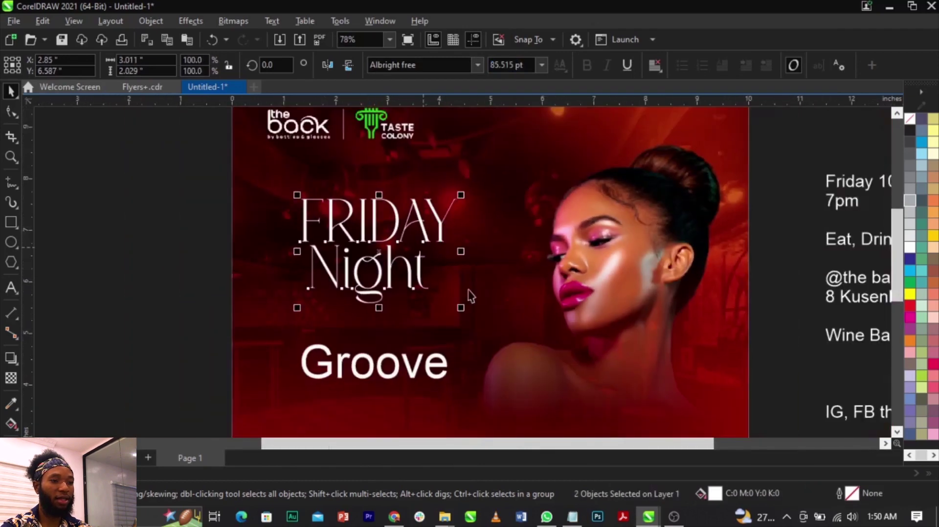
drag(467, 310, 487, 325)
drag(440, 276, 437, 284)
- Set the word "Groove" in the Southern Aire Personal Use font
click(431, 364)
click(419, 68)
text(southern)
key(Return)
- Resize "Groove" to about 75.5 pt, roughly 2.03 inches wide, and center it beneath "Night"
drag(381, 379, 436, 394)
scroll(415, 367, up, 2)
drag(415, 345, 419, 359)
scroll(419, 364, down, 2)
scroll(427, 281, down, 5)
key(z)
drag(241, 189, 516, 348)
key(space)
mouse_move(579, 394)
mouse_down()
mouse_move(589, 403)
mouse_move(573, 400)
mouse_up()
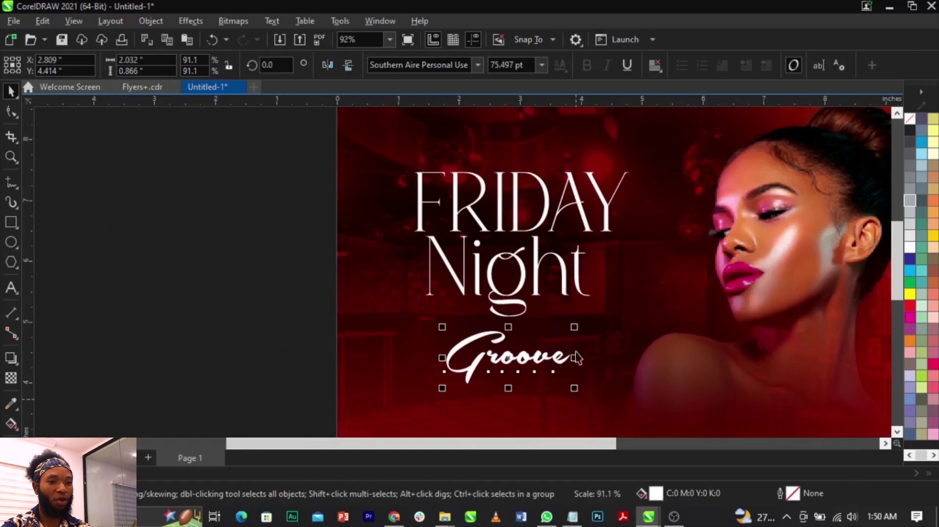
- Apply a linear fountain fill to "FRIDAY", running diagonally from the top of the F to the foot of the Y
shift+click(579, 286)
key(z)
drag(315, 154, 750, 342)
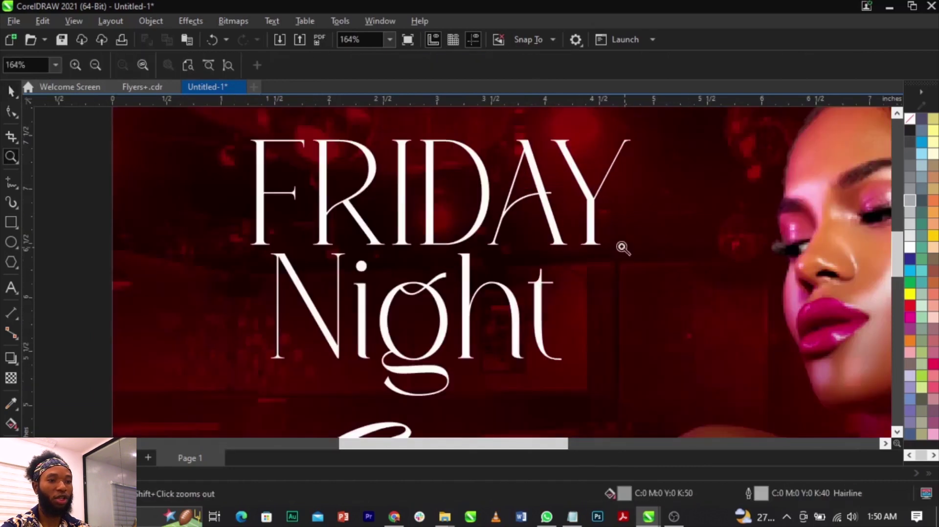
key(space)
click(586, 234)
click(8, 427)
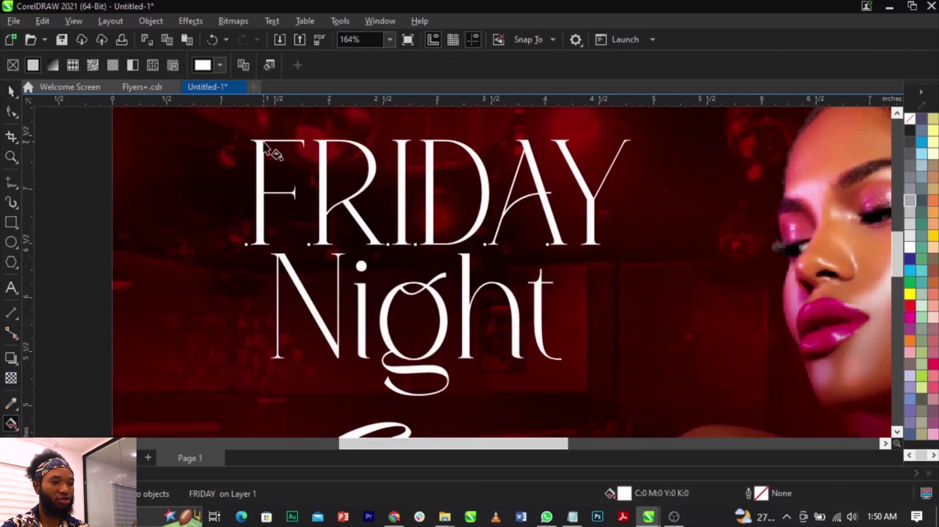
drag(259, 143, 609, 243)
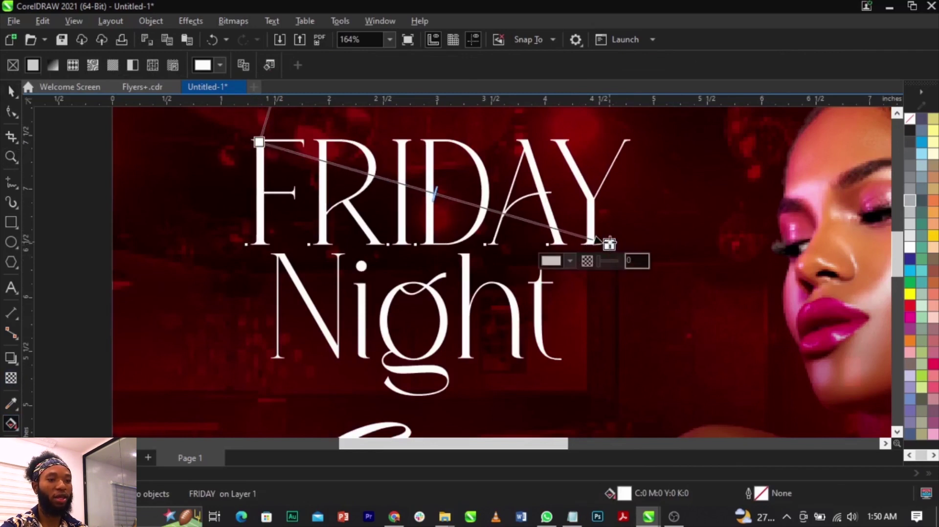
- Set the end color of the "FRIDAY" gradient to dark gold in RGB, 204, 133, 0 (#CC8500)
click(570, 262)
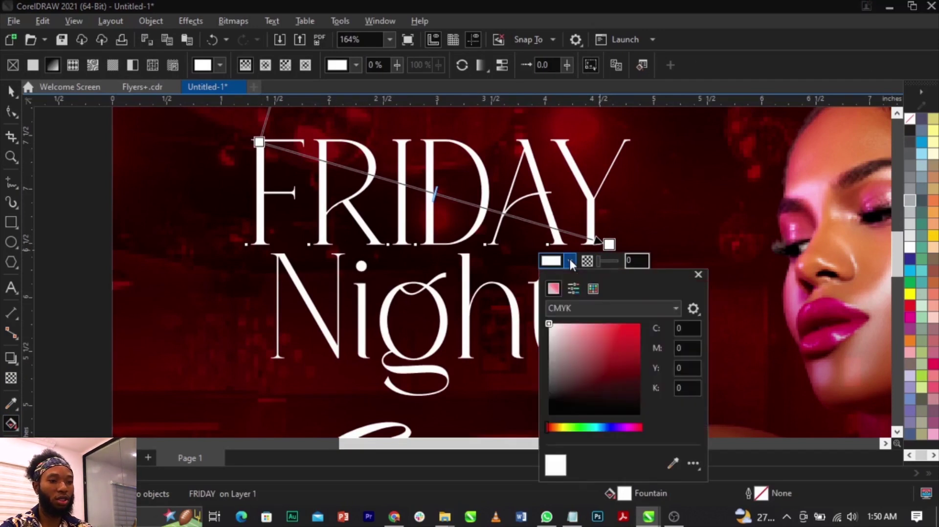
click(574, 309)
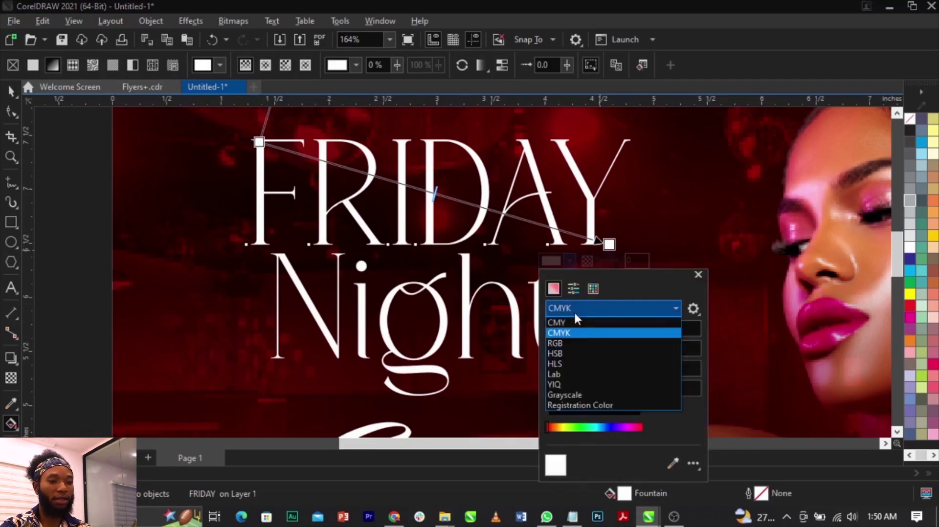
click(576, 342)
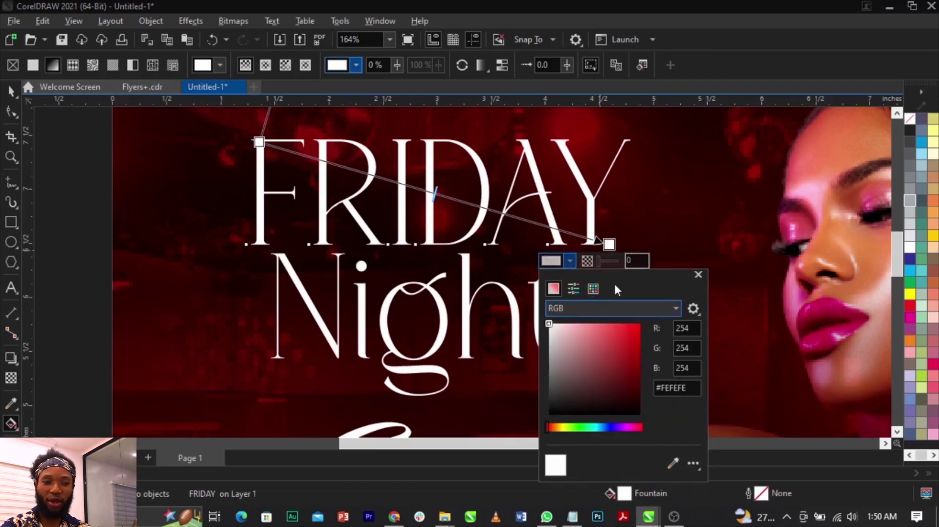
drag(615, 277, 780, 189)
drag(713, 340, 722, 341)
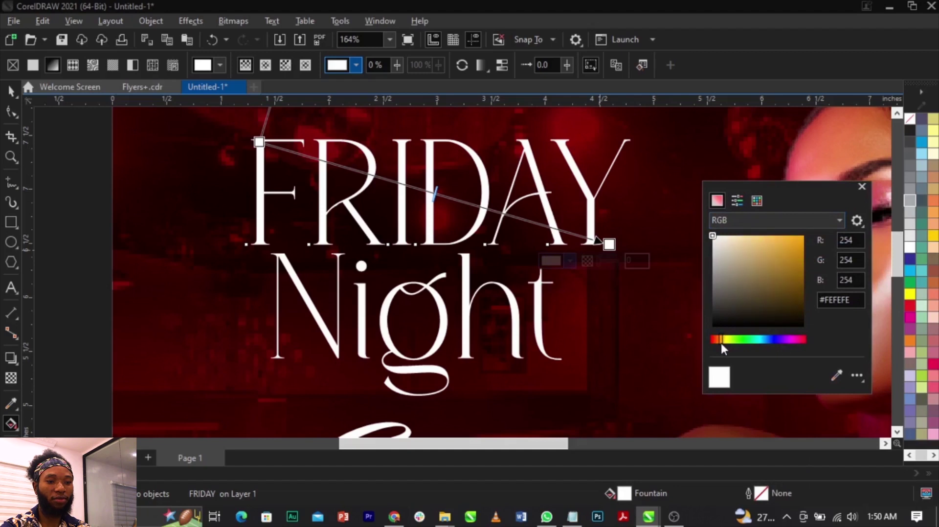
click(800, 243)
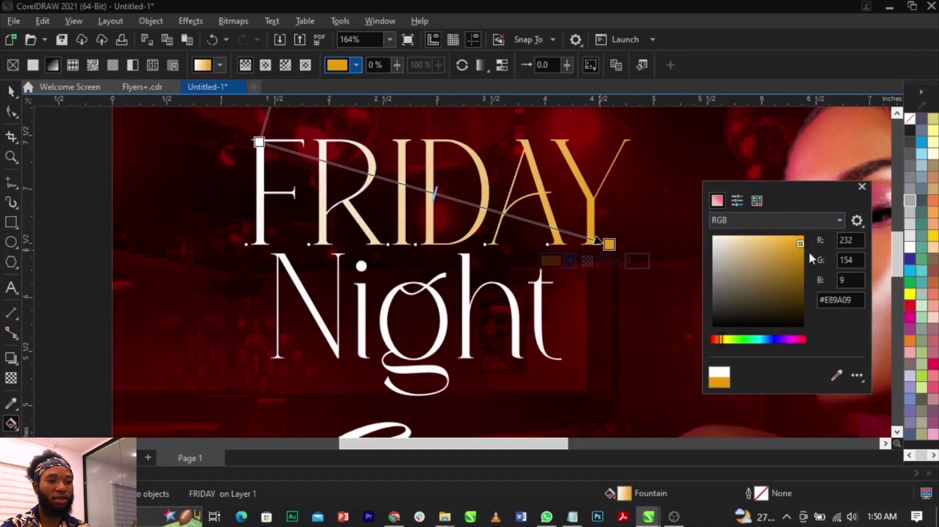
click(805, 254)
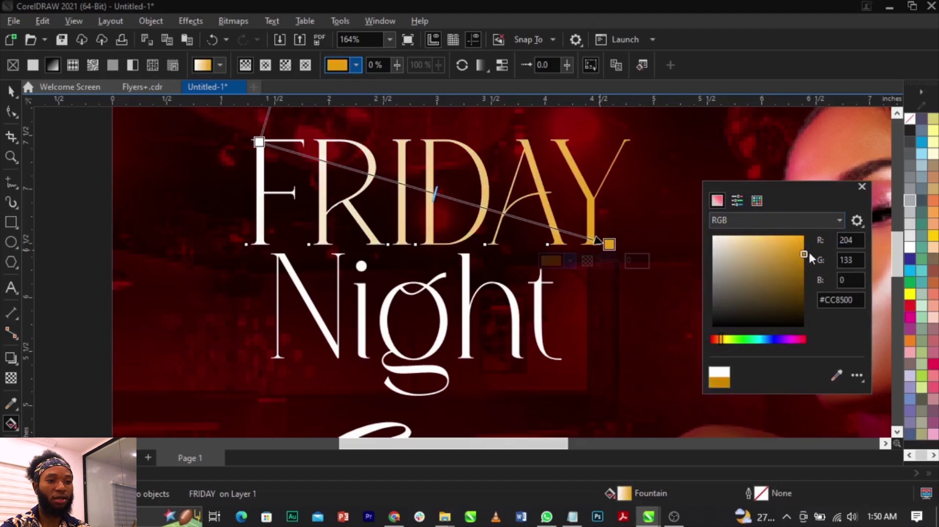
- Set the start color of the "FRIDAY" gradient to light gold in RGB, 255, 205, 97 (#FFCD61)
click(259, 142)
click(218, 158)
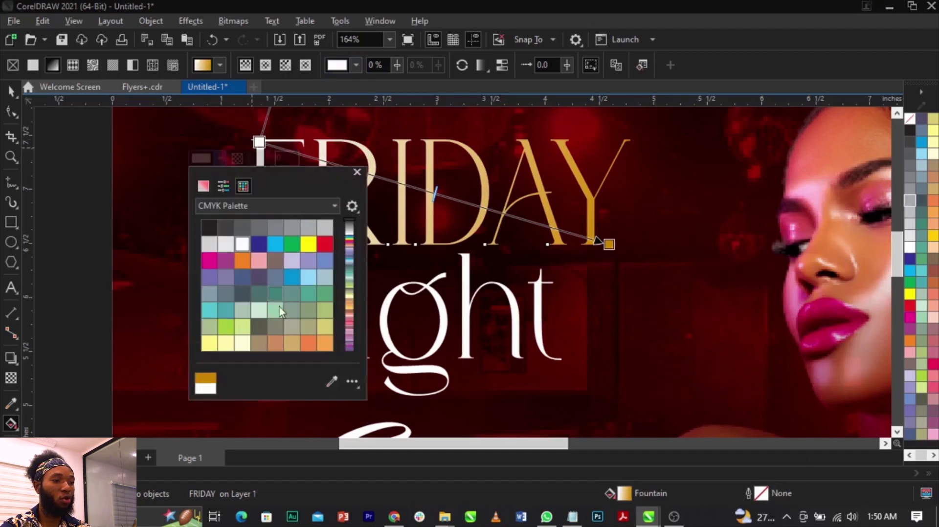
click(203, 186)
click(228, 205)
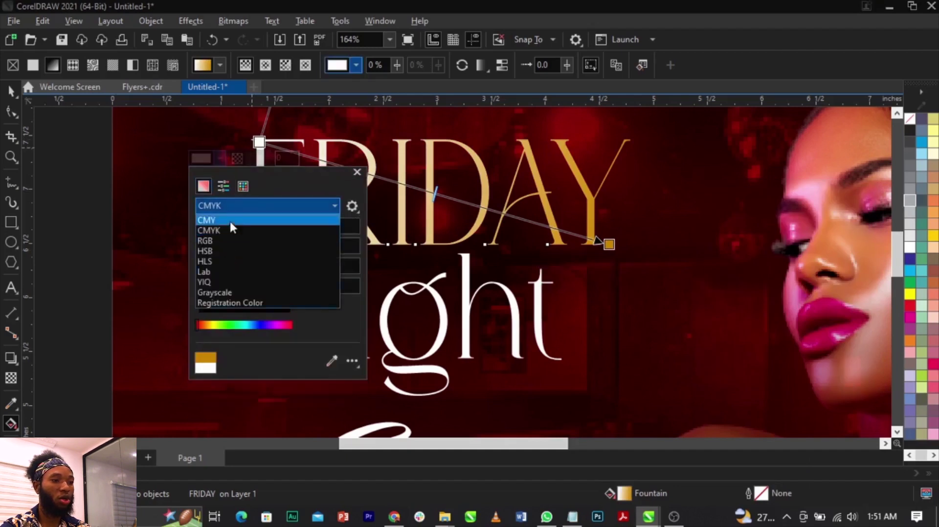
click(206, 240)
drag(283, 171, 719, 151)
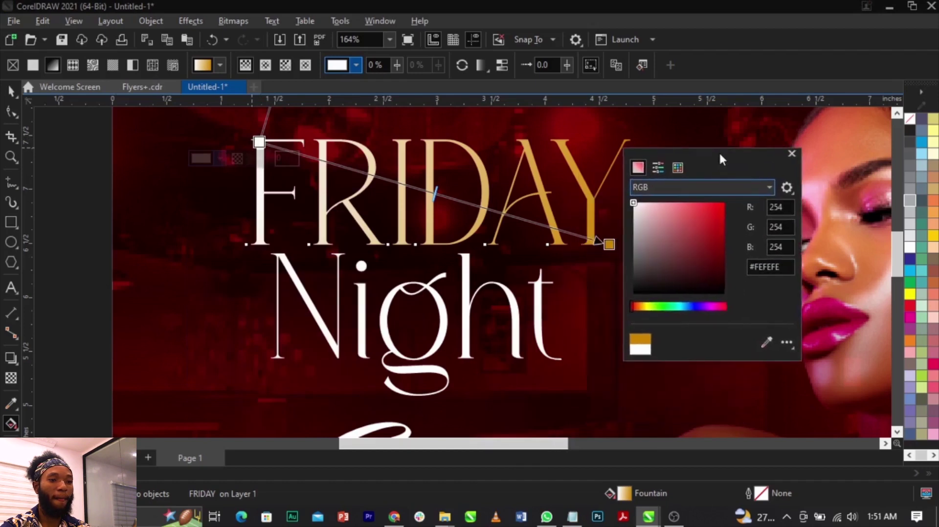
drag(647, 305, 642, 311)
click(701, 203)
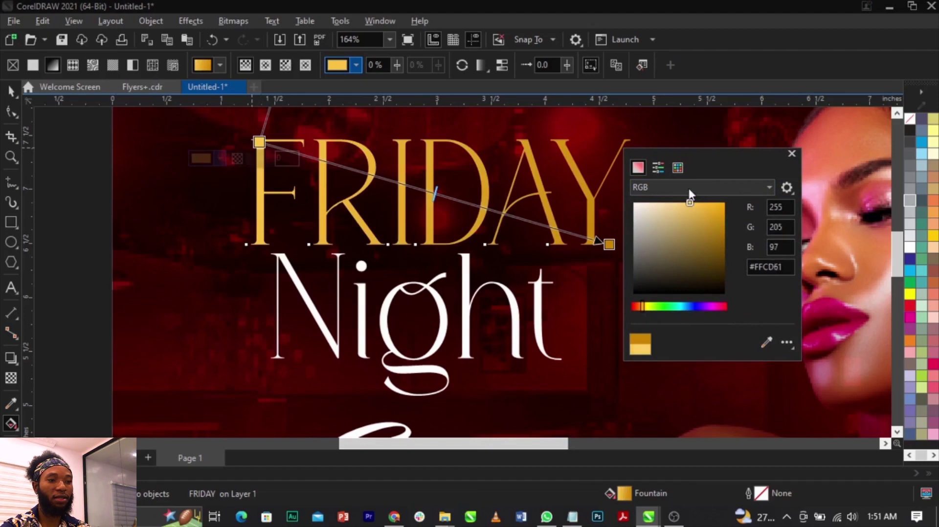
- Reposition the "FRIDAY" gradient so it starts just above the F and ends below and beyond the Y
drag(608, 244, 624, 290)
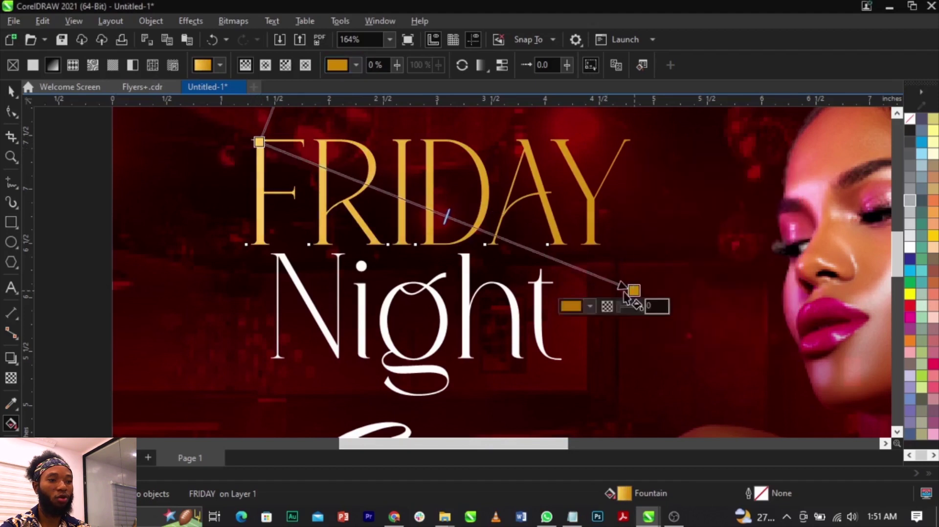
drag(340, 173, 357, 163)
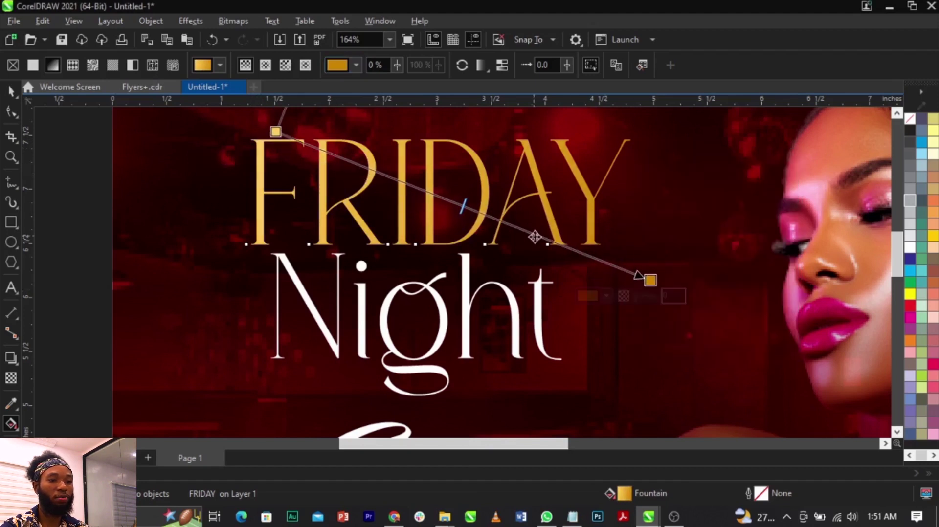
drag(650, 281, 646, 286)
key(space)
drag(548, 222, 541, 297)
click(706, 265)
drag(594, 193, 540, 299)
right_click(540, 302)
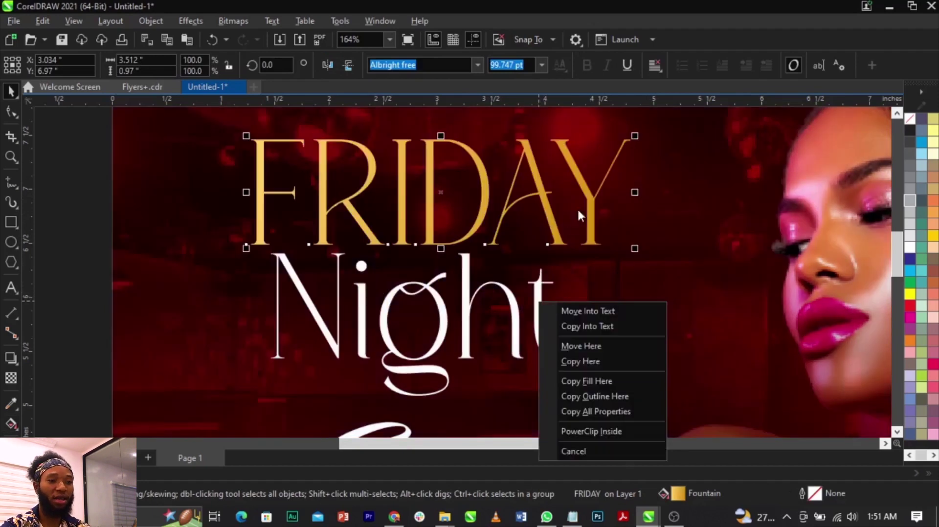
key(Escape)
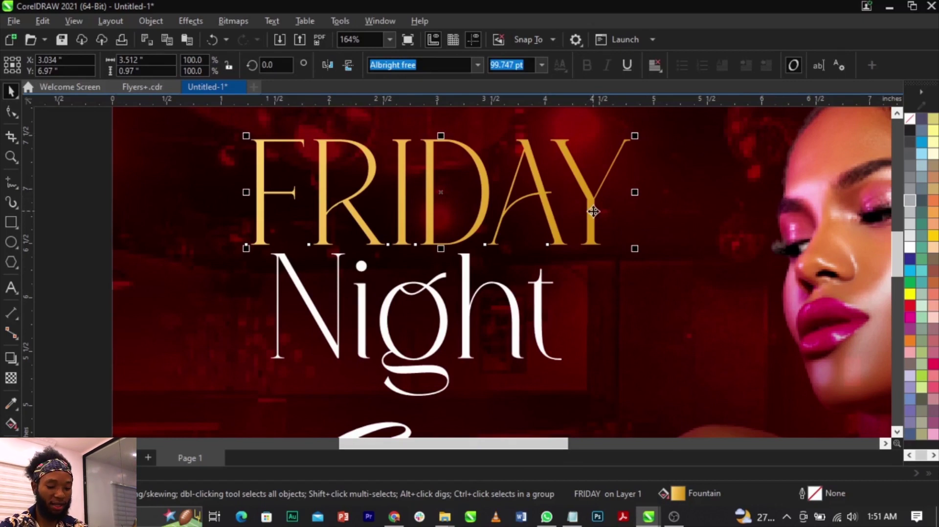
- Copy the gold gradient fill from "FRIDAY" onto "Night"
drag(590, 215, 536, 301)
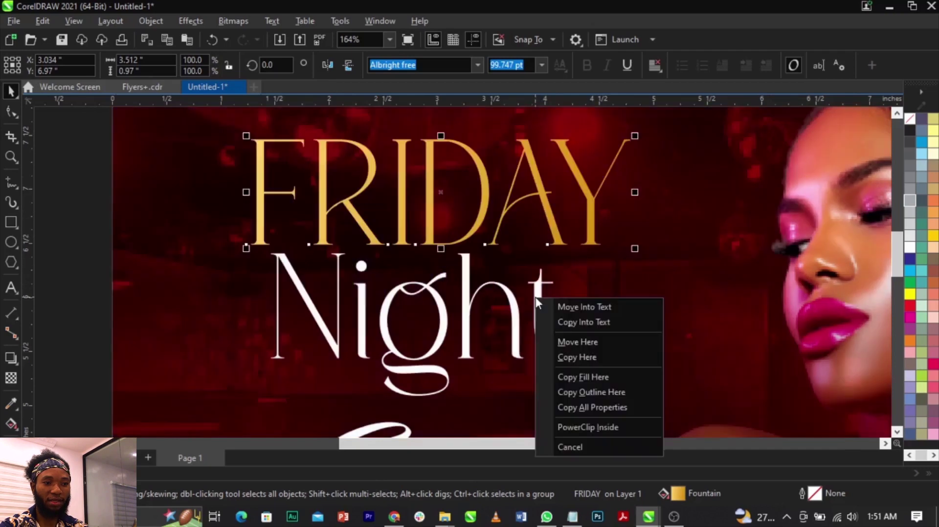
click(599, 378)
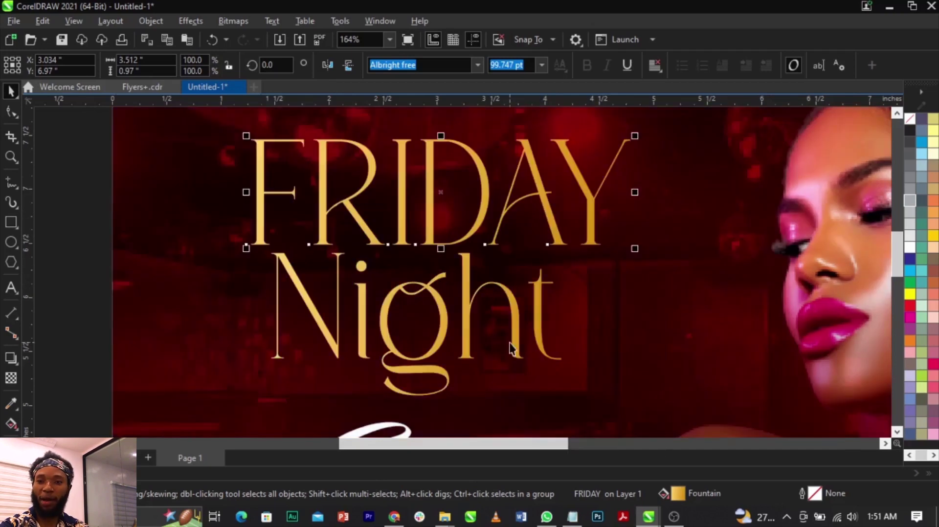
click(539, 316)
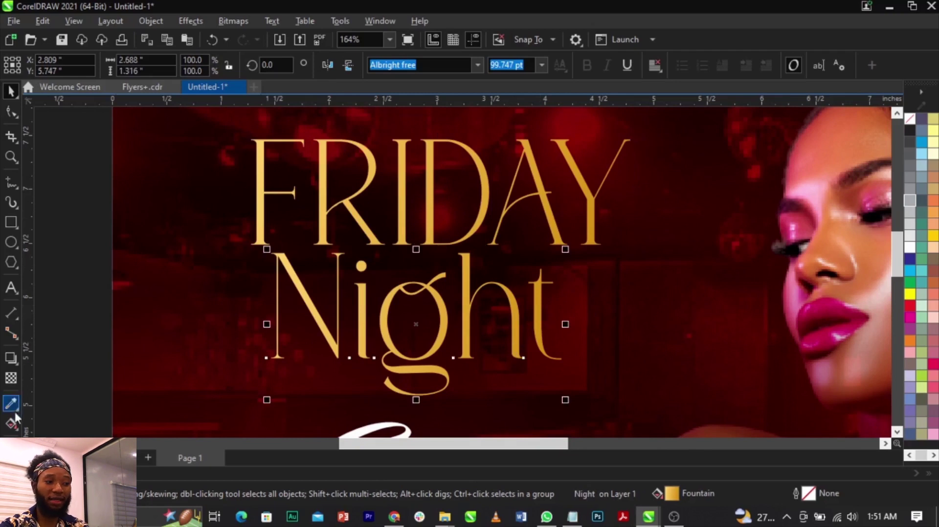
- Shift the end color of the "FRIDAY" gradient to a deeper orange and pull its end point closer to the Y
key(g)
click(553, 217)
click(645, 287)
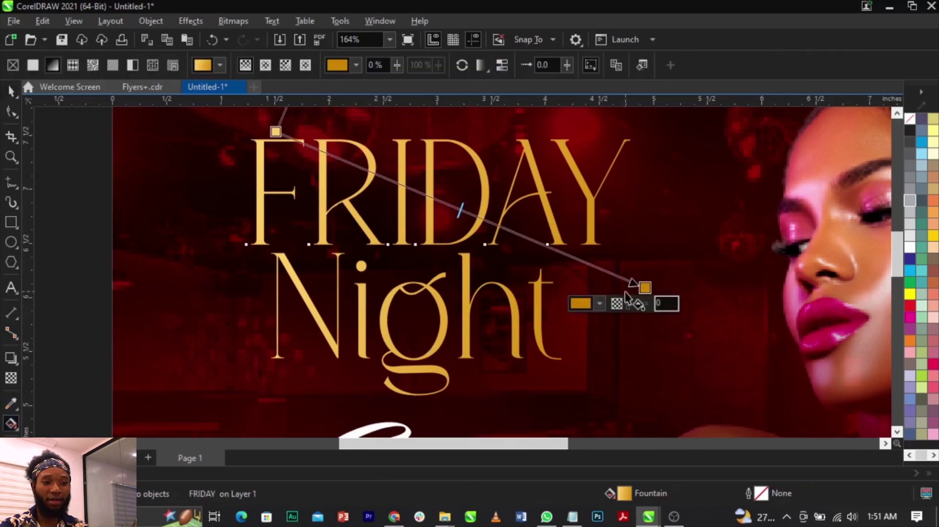
click(600, 303)
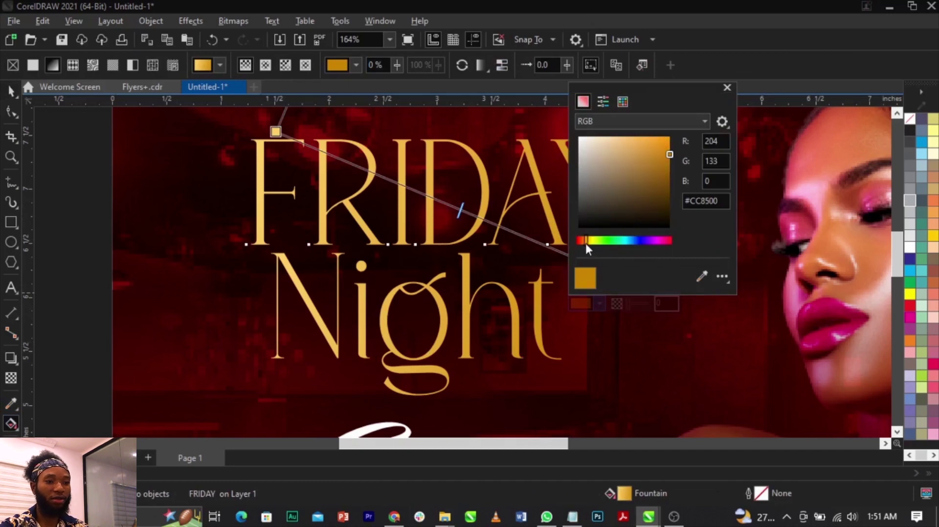
drag(587, 242, 583, 242)
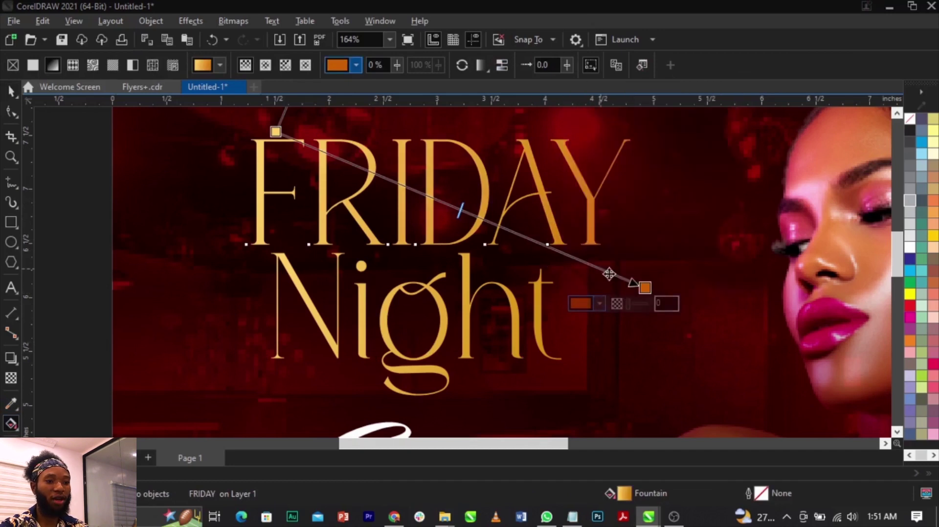
drag(644, 287, 604, 284)
key(space)
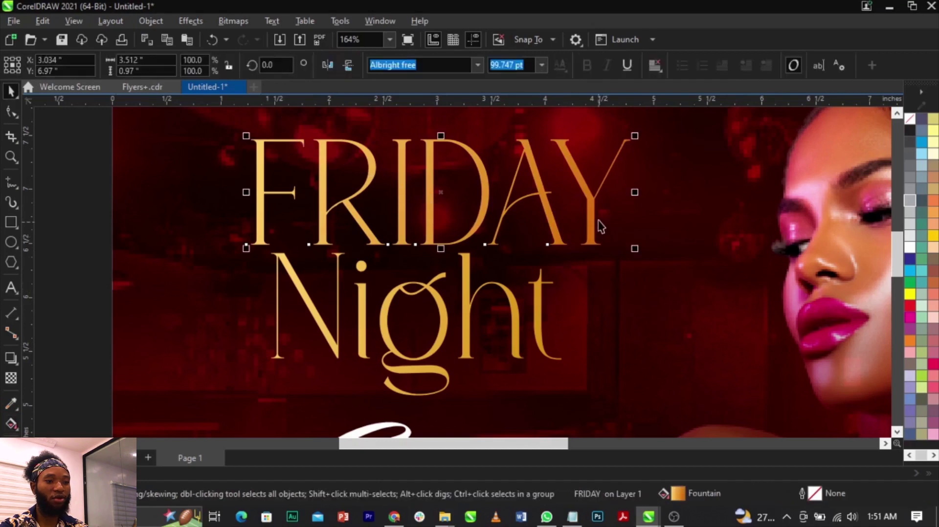
- Copy the gold-to-orange gradient fill from "FRIDAY" onto "Night" and select "Night"
drag(596, 218, 539, 306)
click(586, 386)
click(538, 319)
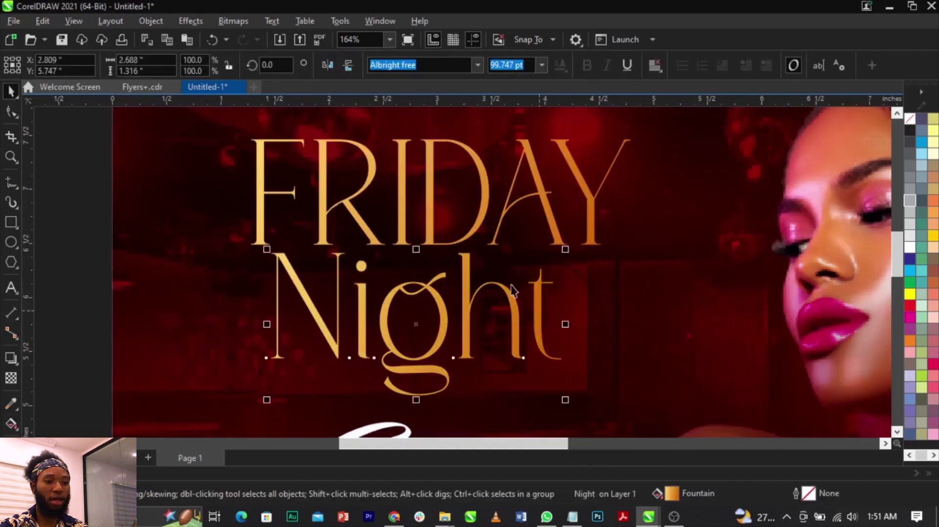
- Examine the gradient title up close and within the whole flyer layout
scroll(514, 291, down, 3)
key(z)
drag(279, 195, 591, 337)
key(space)
scroll(704, 293, down, 1)
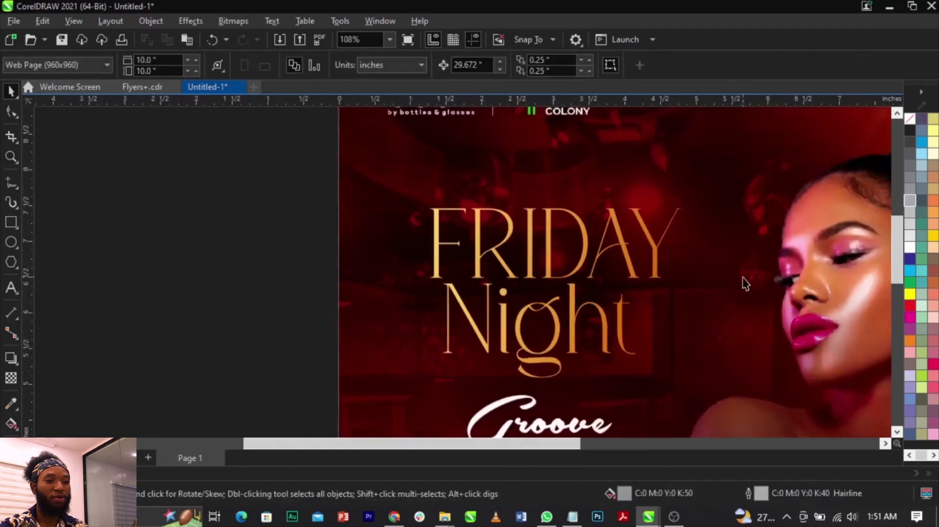
scroll(742, 282, up, 1)
scroll(580, 234, down, 2)
scroll(528, 224, down, 3)
scroll(325, 215, down, 2)
key(z)
drag(362, 169, 594, 291)
key(space)
scroll(526, 285, down, 3)
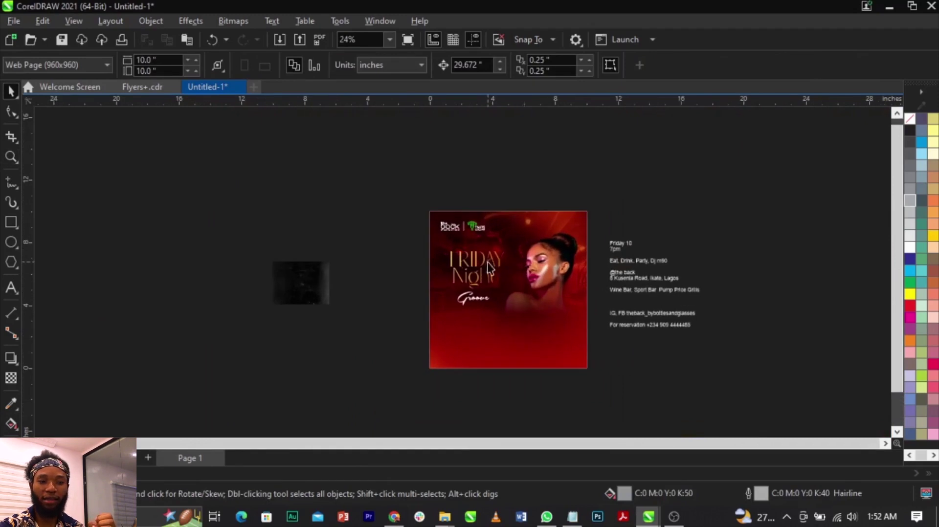
scroll(489, 267, up, 5)
scroll(488, 266, up, 1)
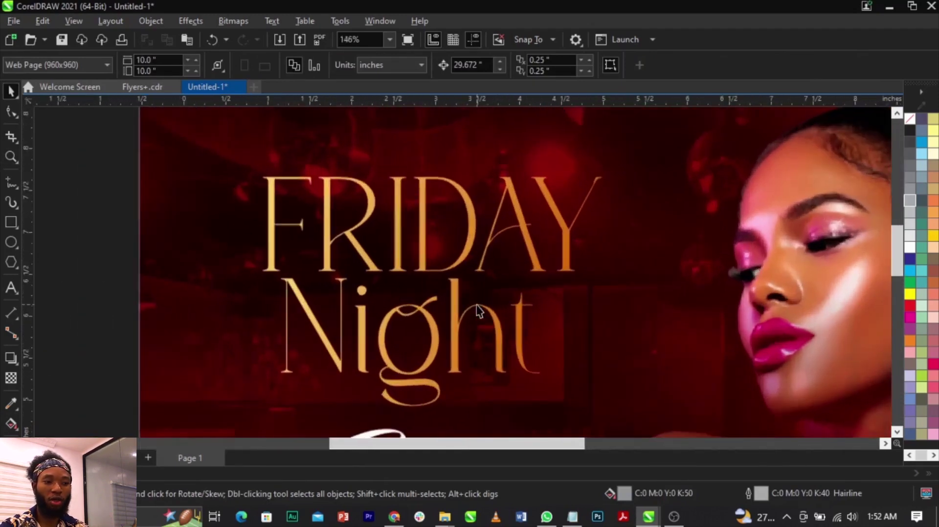
- Place a spare copy of the gradient "FRIDAY" and "Night" text on the pasteboard beside the flyer
click(537, 272)
shift+click(536, 268)
scroll(536, 267, down, 2)
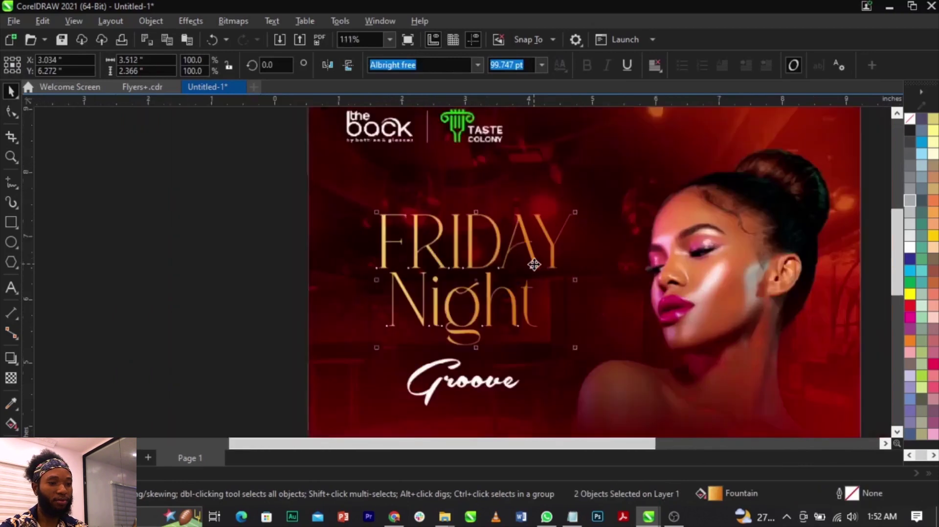
drag(534, 264, 268, 270)
right_click(268, 270)
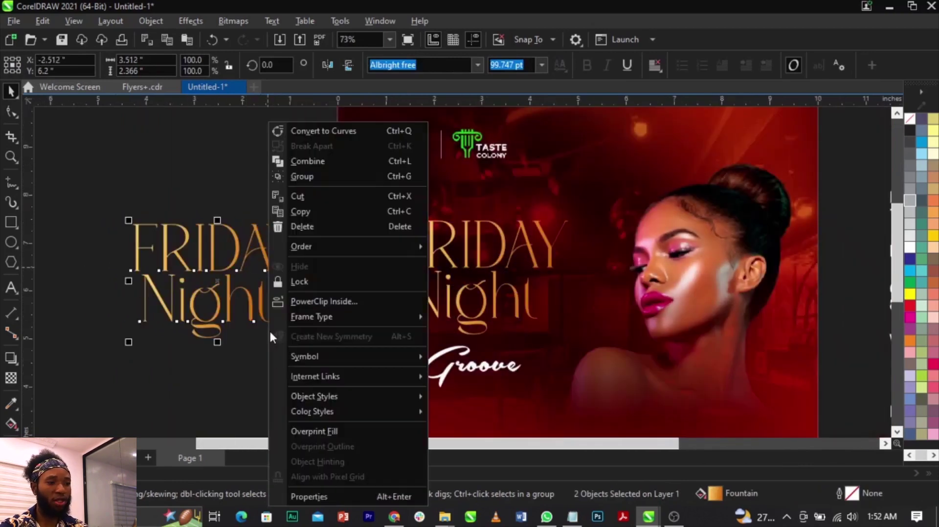
click(250, 354)
key(F2)
drag(367, 201, 577, 337)
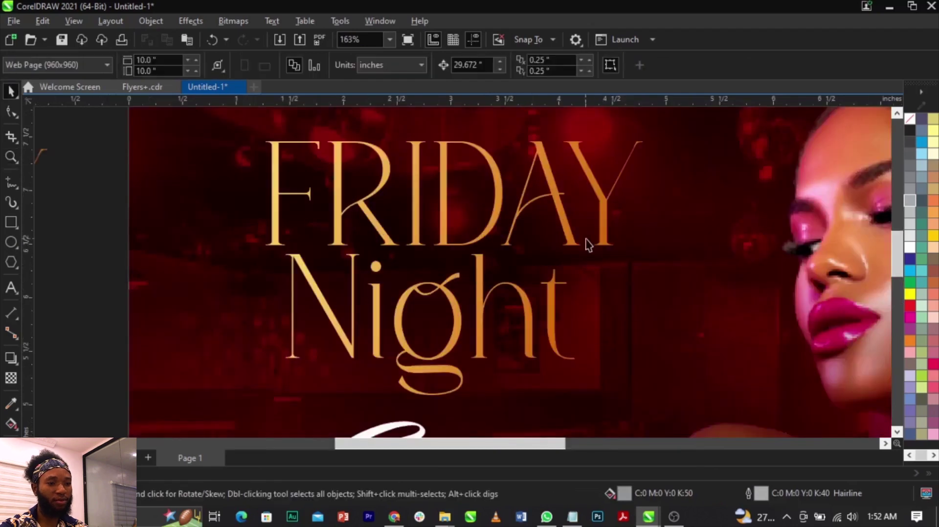
- Give the "FRIDAY" and "Night" text on the flyer a 10% black outline color
click(602, 237)
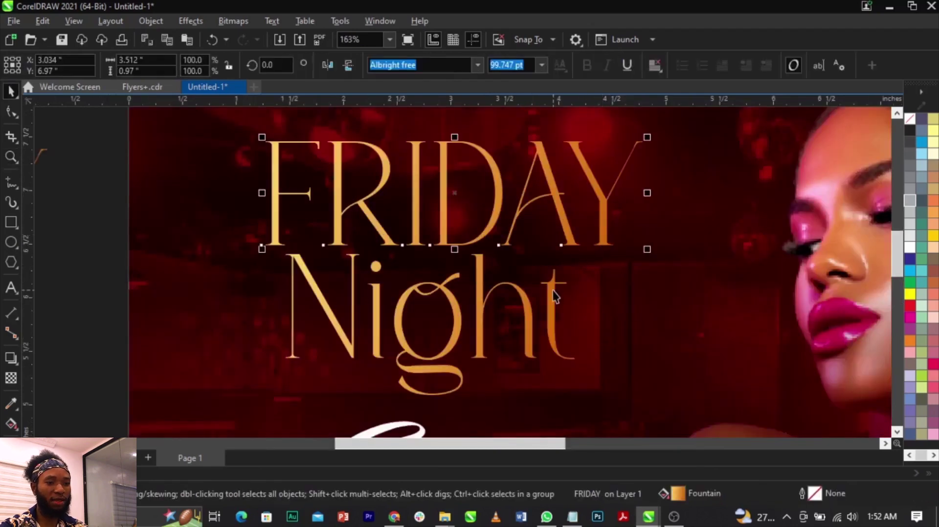
shift+click(558, 293)
right_click(910, 239)
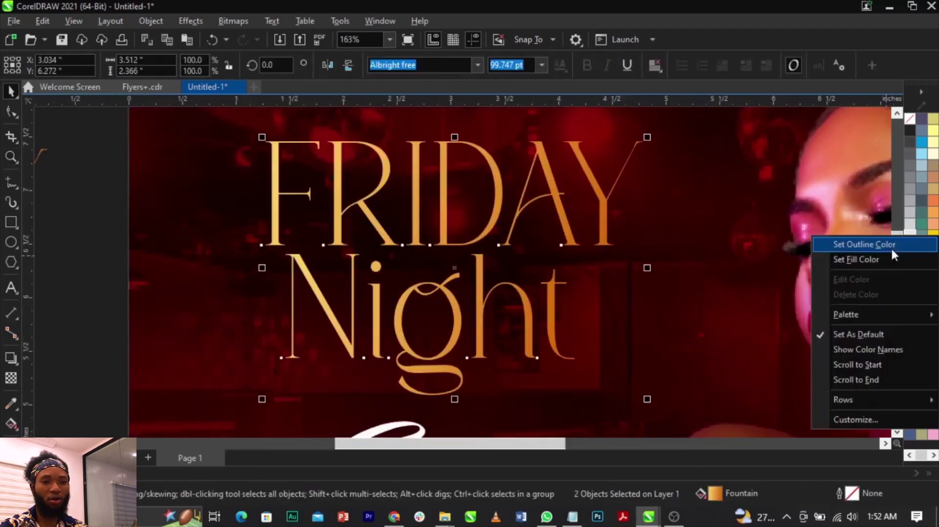
click(892, 247)
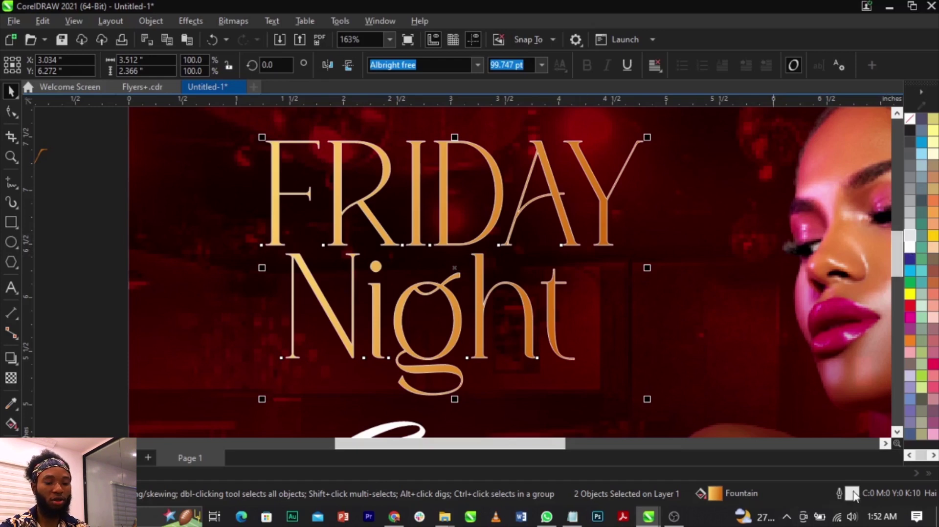
- Set the outline of "FRIDAY" and "Night" to 2.0 pt wide and place it behind the fill
double_click(855, 497)
drag(451, 106, 742, 107)
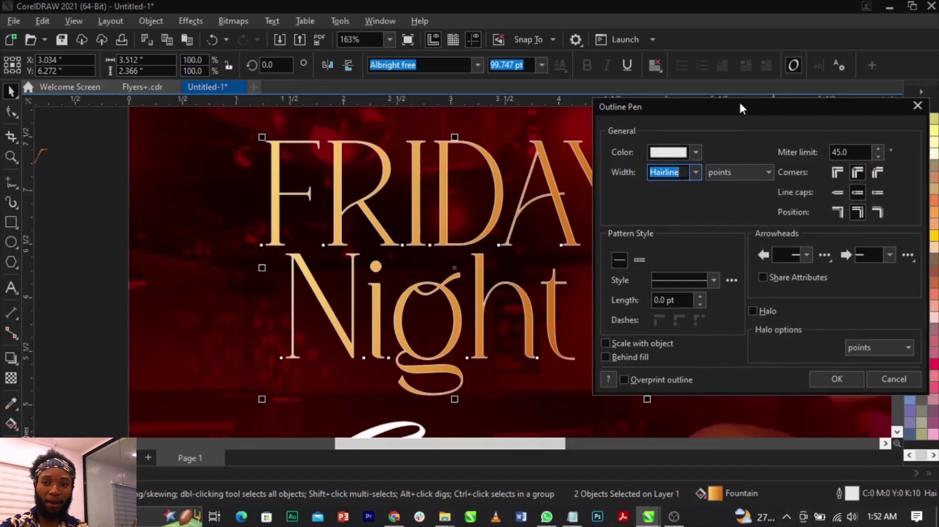
click(695, 173)
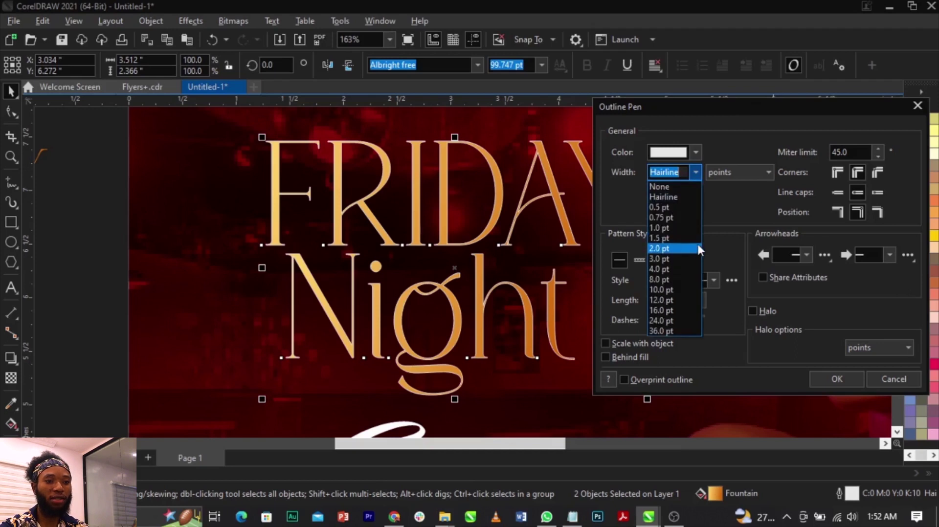
click(698, 248)
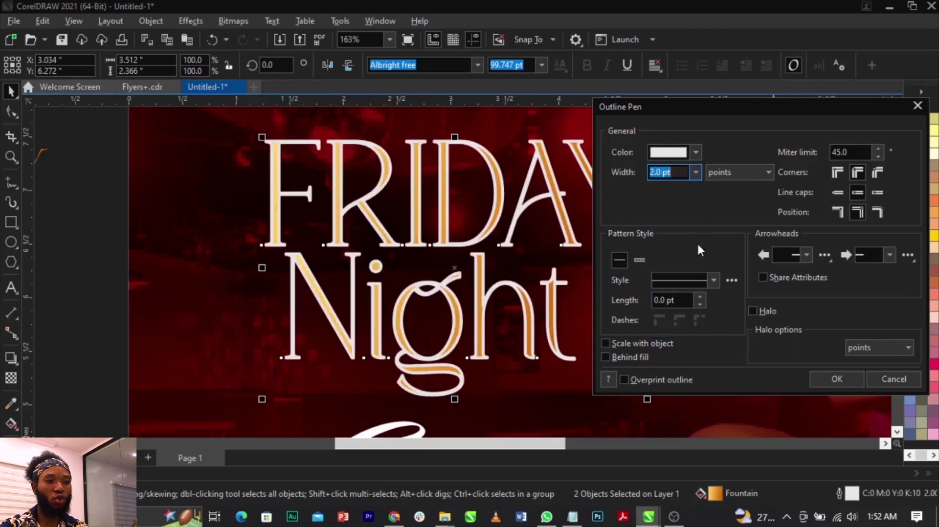
click(858, 173)
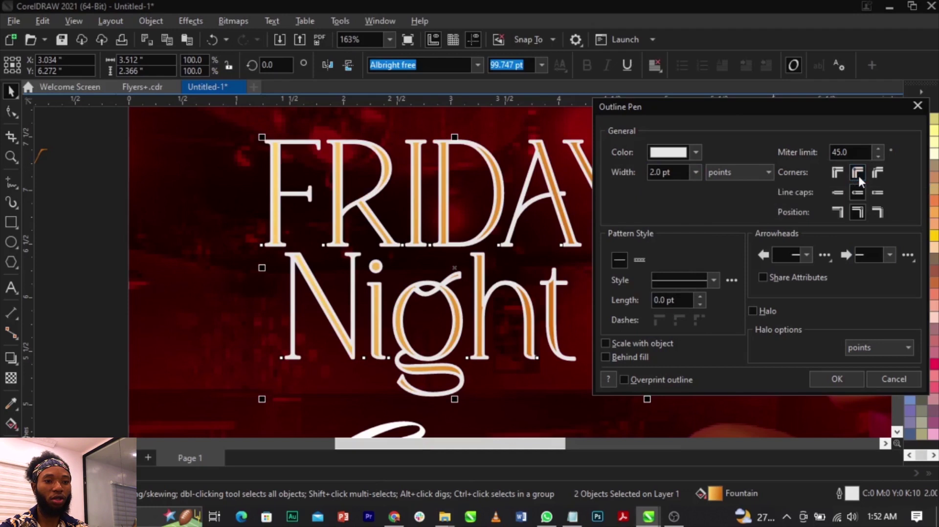
click(617, 356)
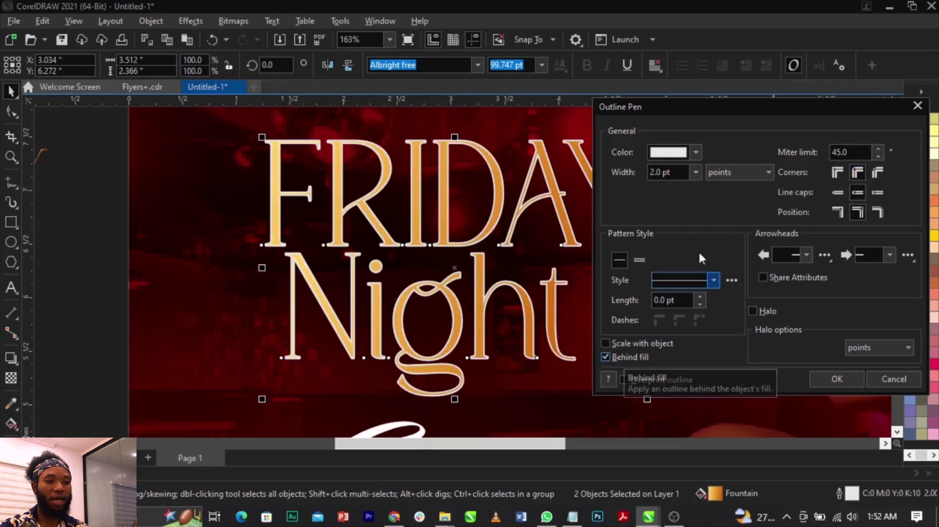
- Try a 3.0 pt outline width on "FRIDAY" and "Night" and check it against the flyer
click(695, 173)
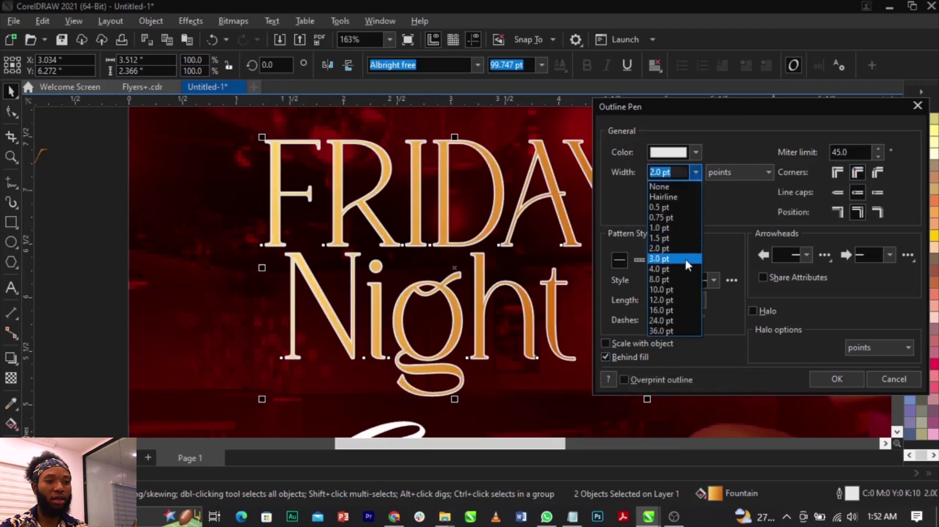
click(685, 258)
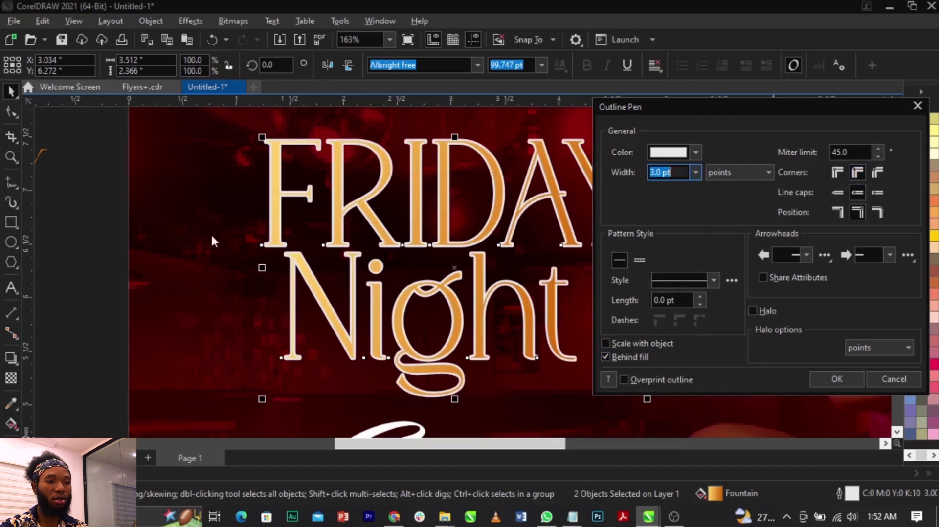
click(836, 379)
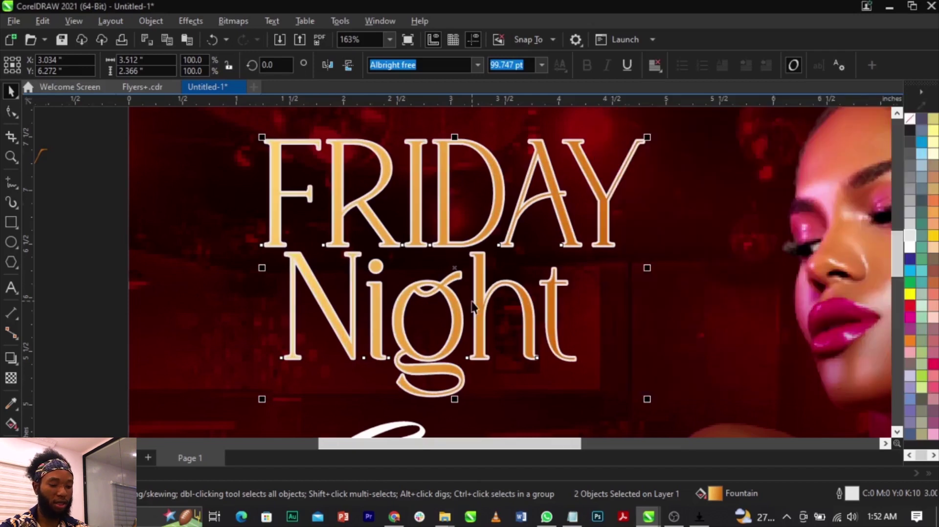
scroll(472, 306, down, 5)
scroll(472, 306, up, 5)
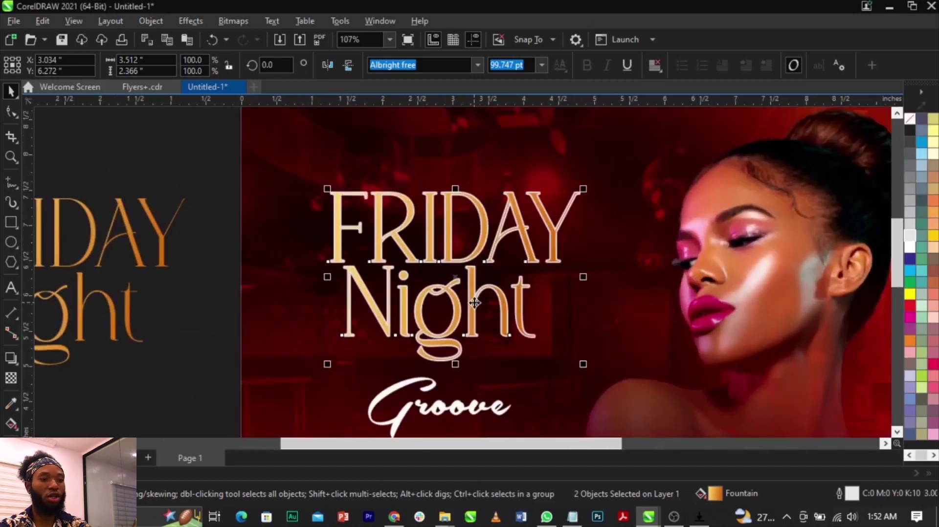
- Set the outline width of "FRIDAY" and "Night" to 2.0 pt
key(F12)
click(405, 177)
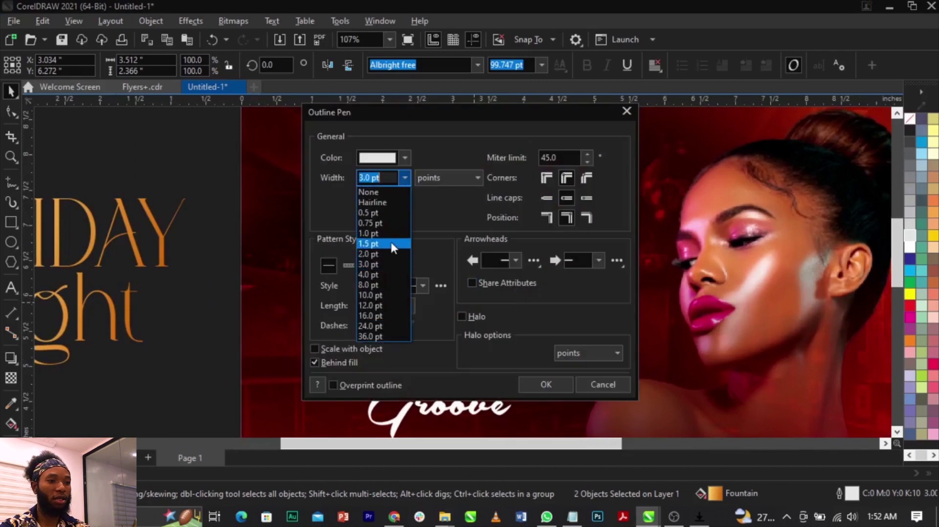
click(391, 248)
drag(437, 120, 651, 106)
click(759, 370)
scroll(488, 252, up, 3)
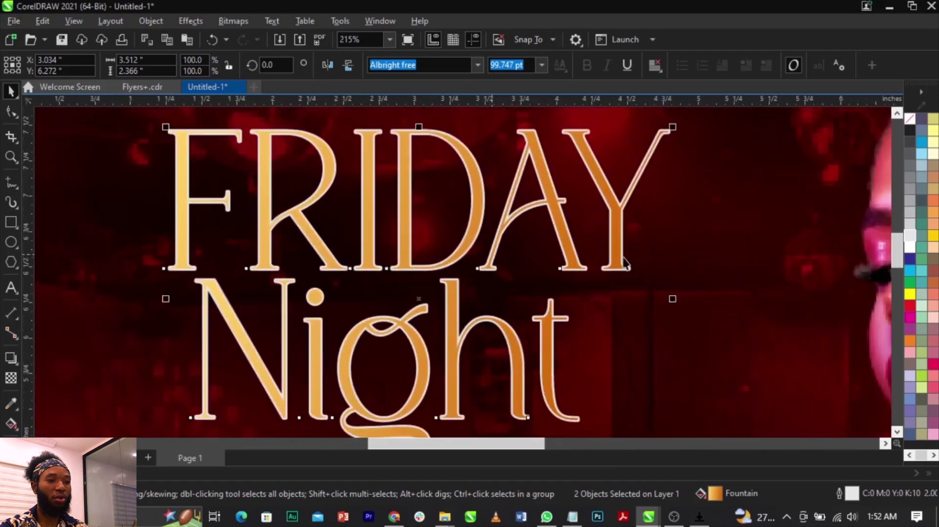
- Convert the outline of the "FRIDAY" text on the flyer to a separate object
click(633, 221)
click(624, 226)
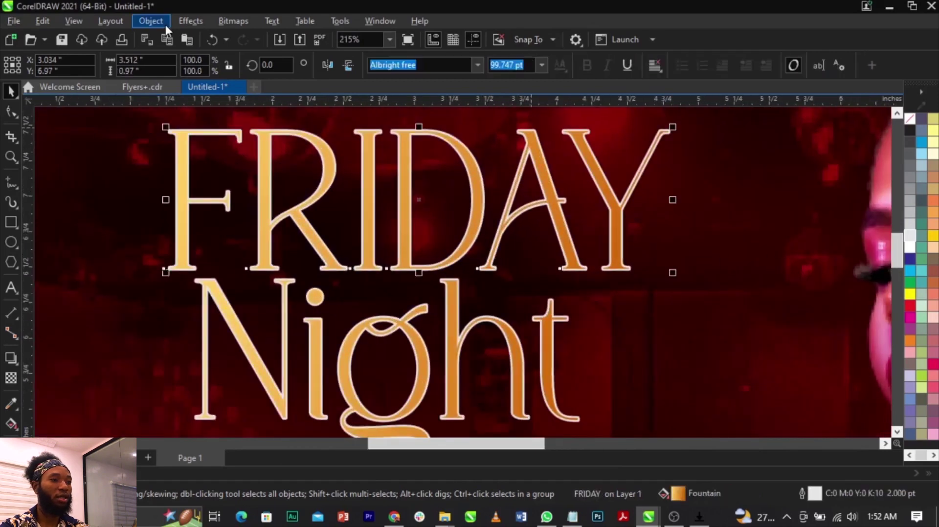
click(165, 22)
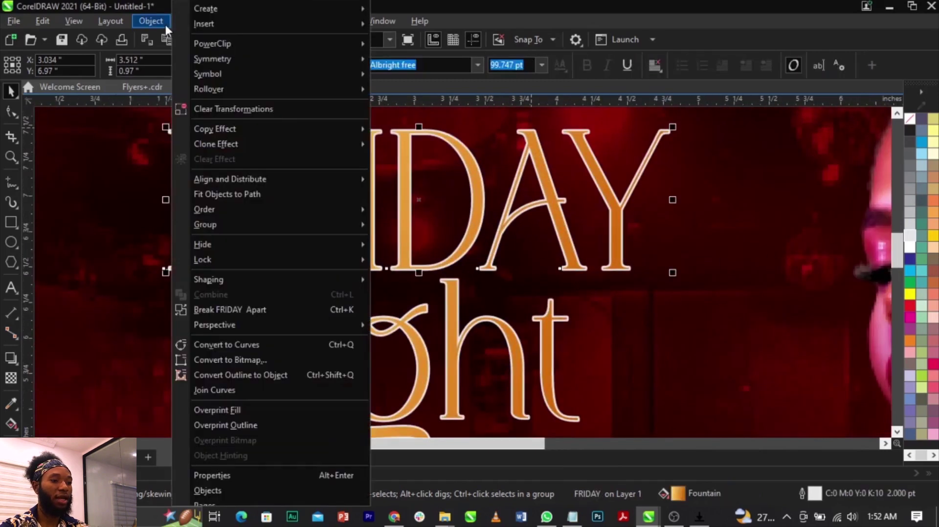
click(256, 375)
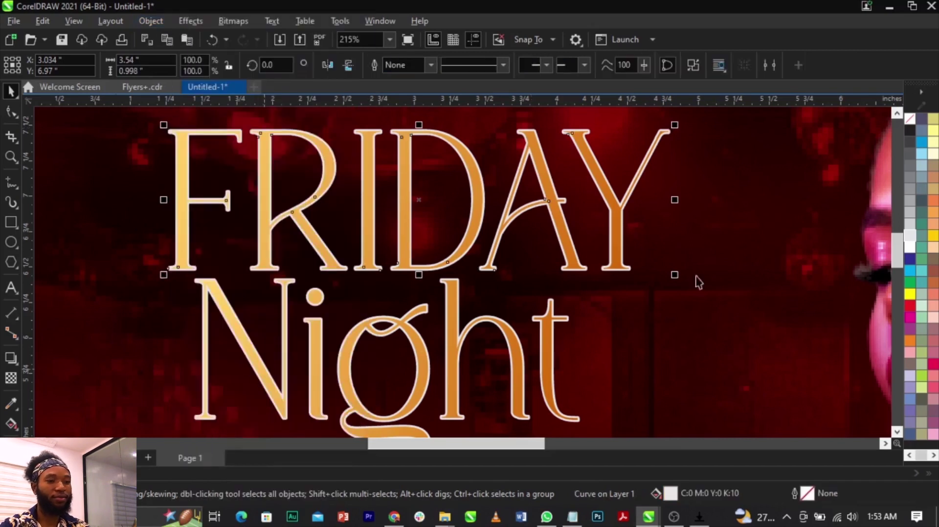
- Move the gradient "FRIDAY" text aside from its converted outline, and undo the move
click(652, 241)
drag(617, 233, 728, 238)
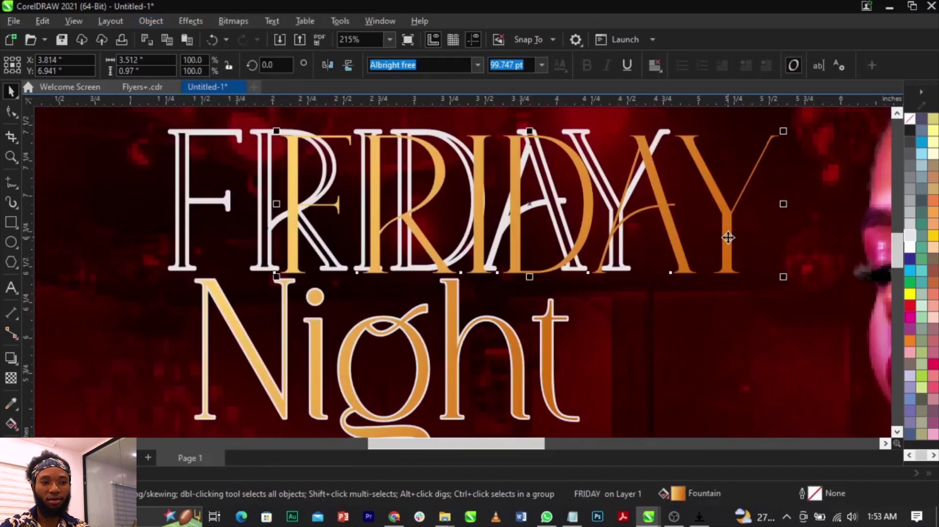
key(ctrl+z)
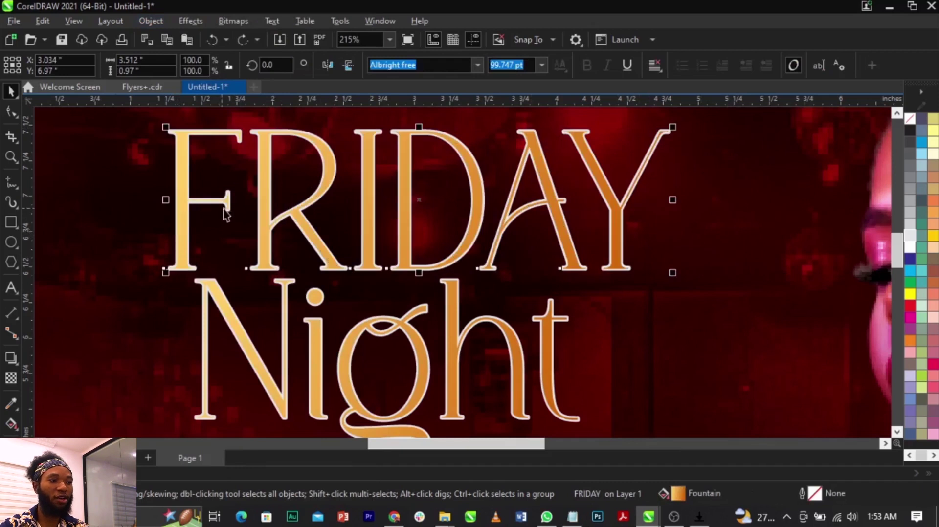
- Weld the "FRIDAY" text and its converted outline into one thicker shape
scroll(222, 211, down, 2)
drag(163, 142, 560, 278)
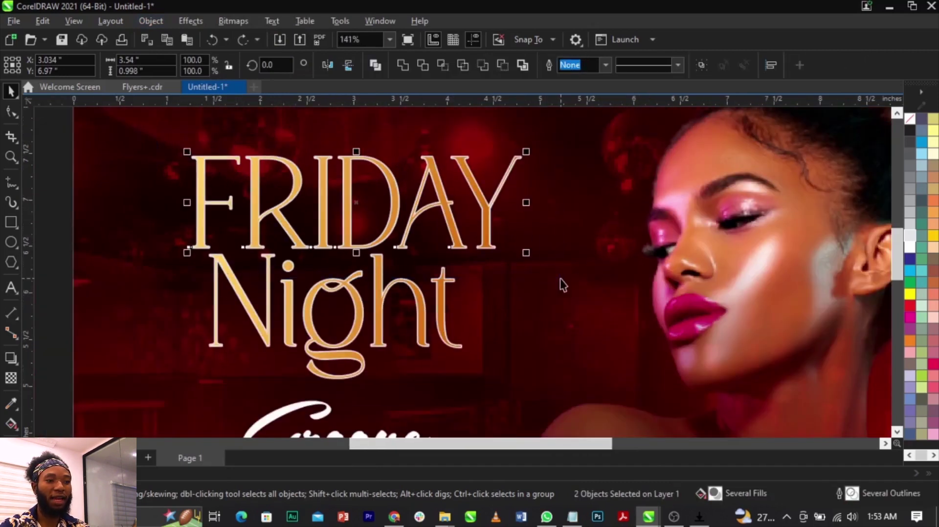
click(401, 67)
click(597, 218)
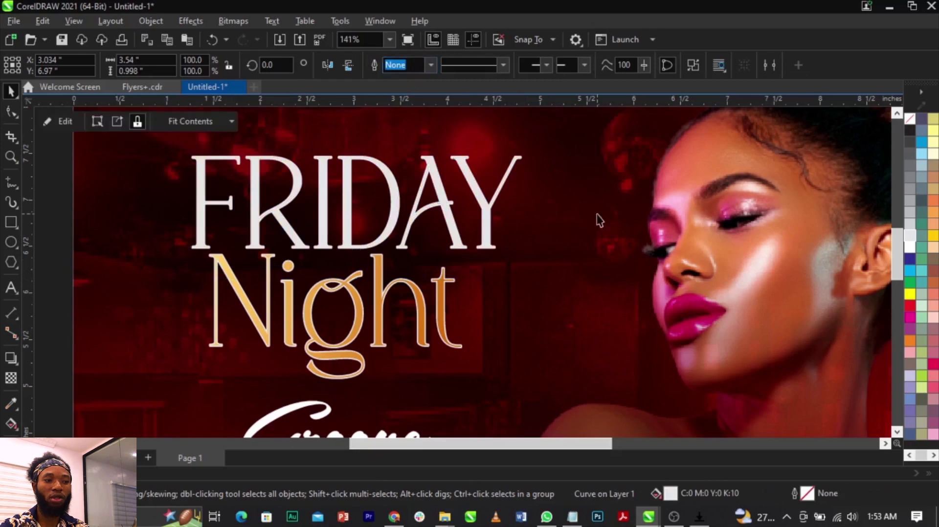
- Convert the outline of "Night" to an object and weld it with the "Night" text
click(383, 292)
click(161, 22)
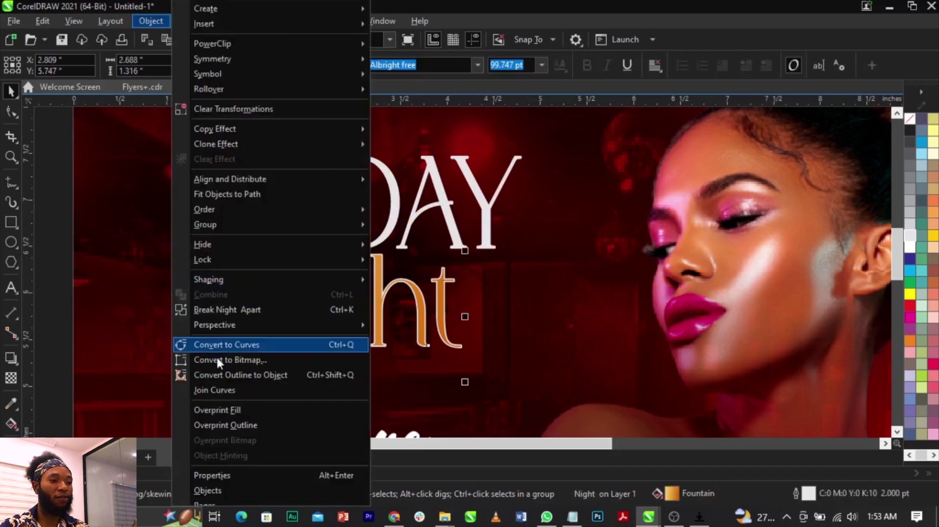
click(224, 374)
drag(150, 229, 513, 407)
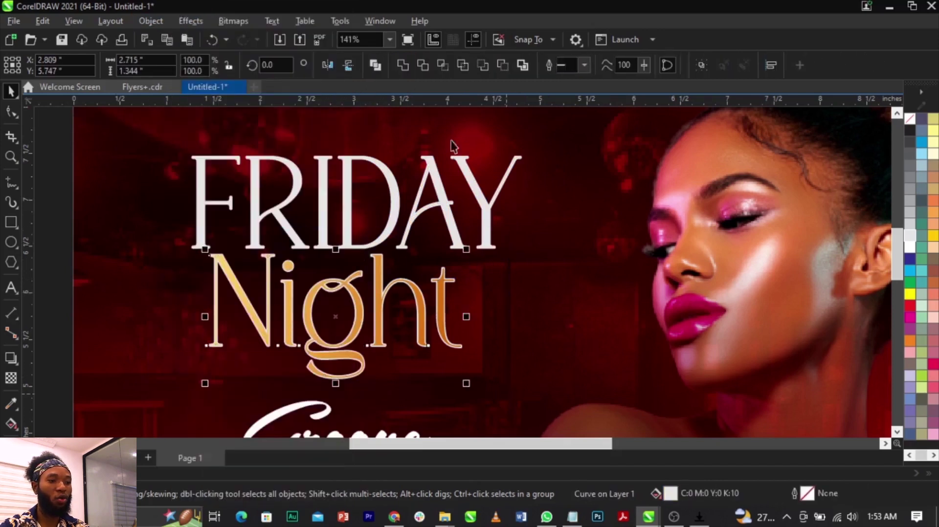
click(404, 66)
click(552, 220)
- Copy the gold gradient fill from the spare "FRIDAY" onto the welded "FRIDAY" shape
scroll(551, 219, down, 3)
scroll(257, 179, up, 3)
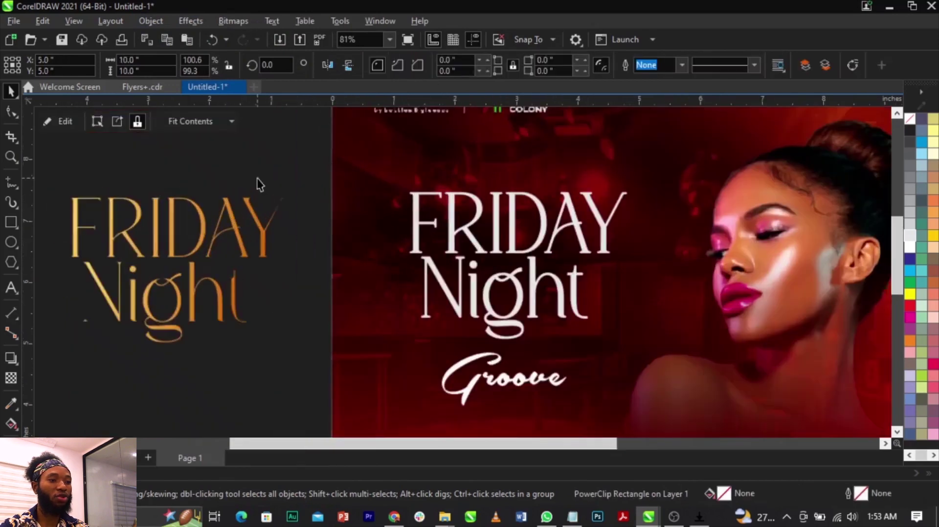
click(260, 234)
click(262, 256)
drag(263, 256, 497, 238)
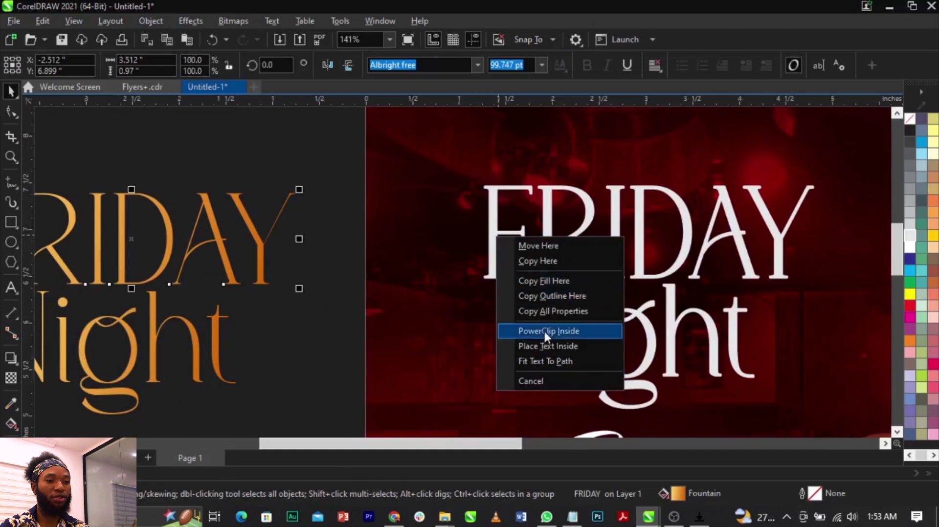
click(544, 282)
- Apply the same copied gold gradient fill to the welded "Night" shape
click(583, 351)
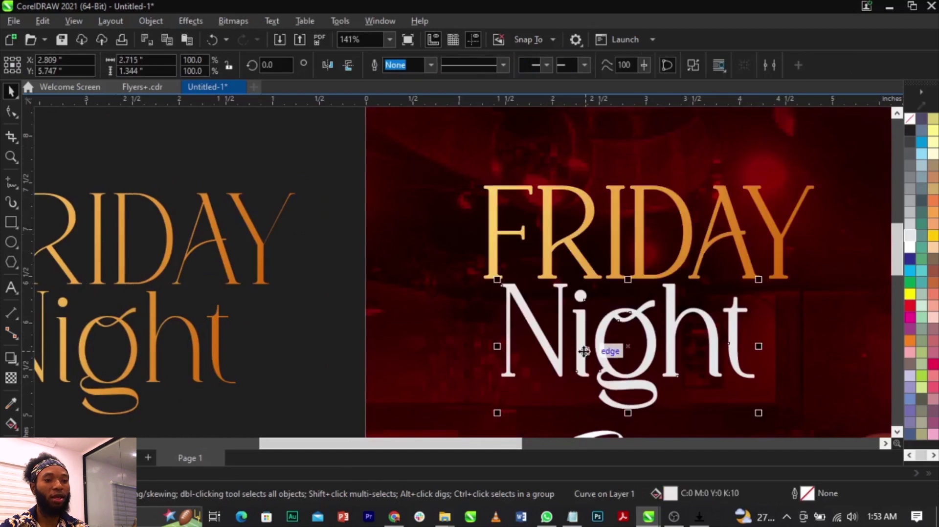
scroll(301, 282, down, 2)
scroll(504, 323, up, 1)
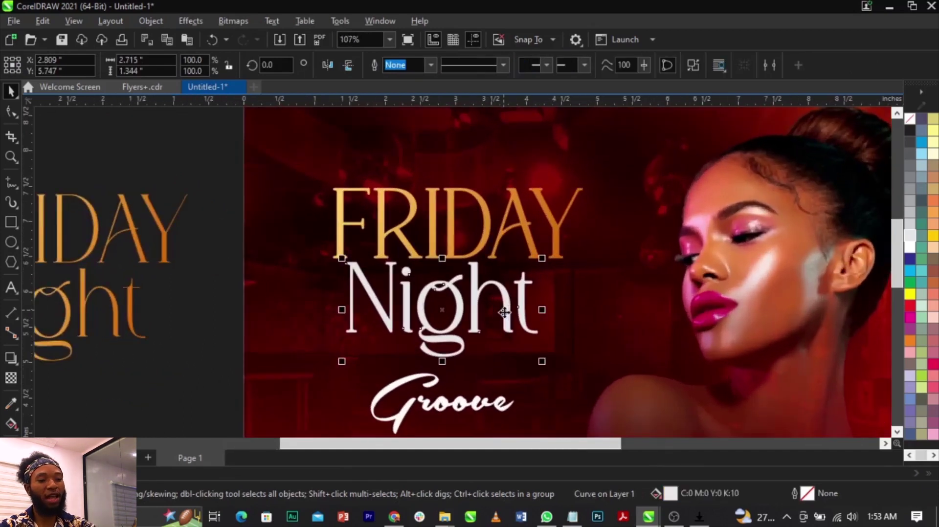
key(ctrl+r)
- Delete the spare "FRIDAY" and "Night" copies from the pasteboard
scroll(632, 253, down, 1)
drag(357, 190, 150, 350)
key(Delete)
scroll(433, 244, down, 1)
key(z)
drag(386, 210, 627, 337)
scroll(440, 249, down, 1)
drag(271, 175, 547, 352)
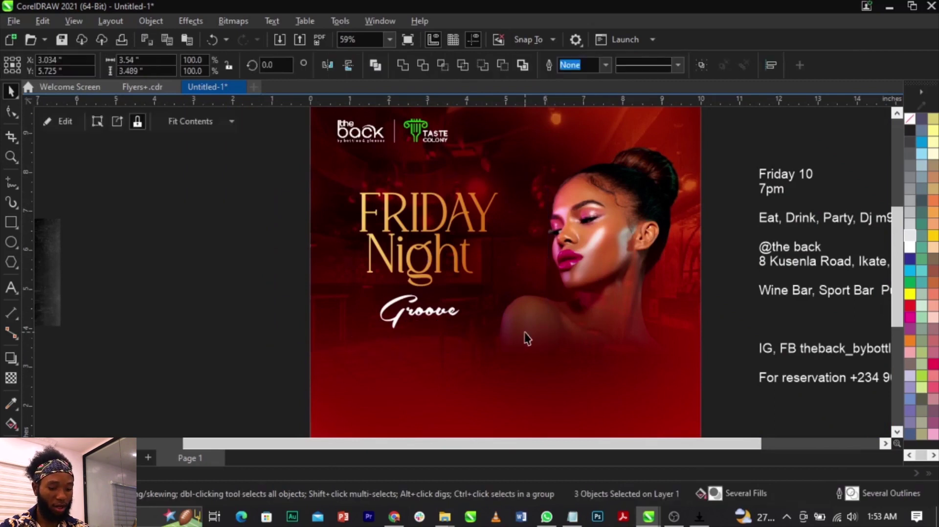
click(526, 338)
- Enlarge "FRIDAY", "Night" and "Groove" together to about 3.7 × 3.66 inches and center them at about X 3.0, Y 5.56 inches
scroll(495, 262, up, 3)
click(440, 247)
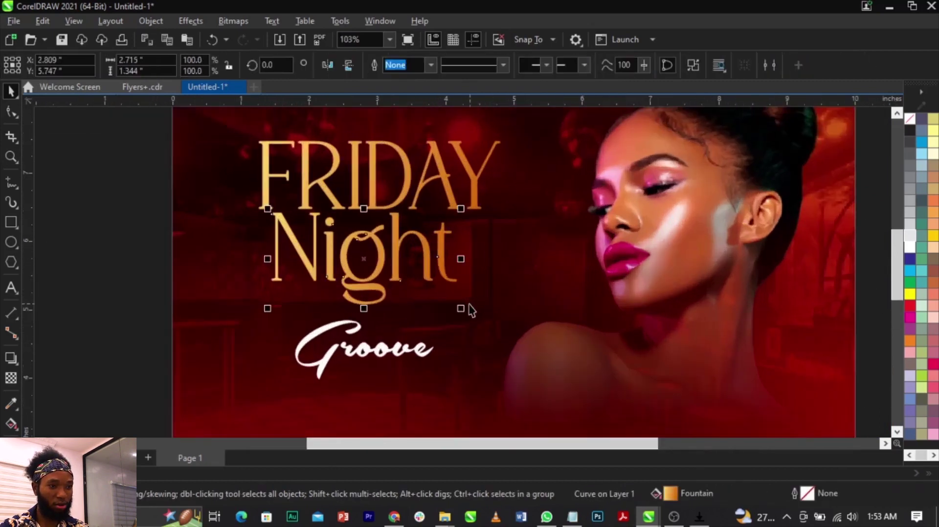
drag(462, 309, 488, 328)
shift+click(403, 351)
shift+click(475, 207)
scroll(446, 262, down, 2)
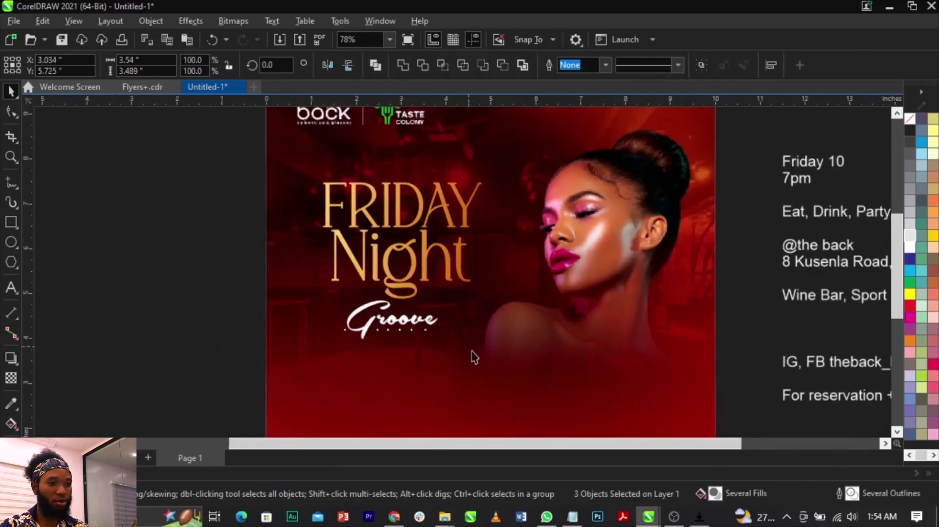
mouse_move(486, 343)
mouse_down()
mouse_move(505, 358)
mouse_move(495, 352)
mouse_up()
scroll(480, 274, up, 2)
drag(459, 260, 448, 270)
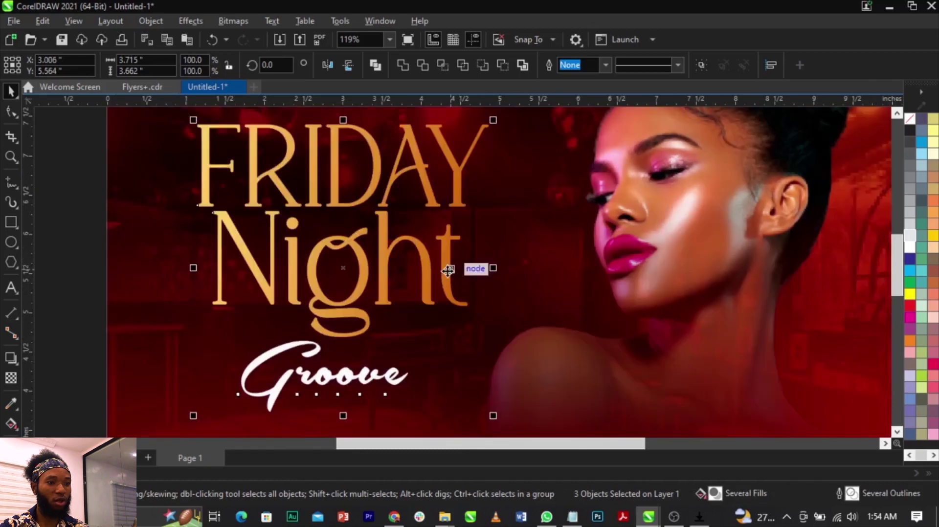
scroll(448, 270, down, 3)
key(z)
drag(206, 198, 558, 390)
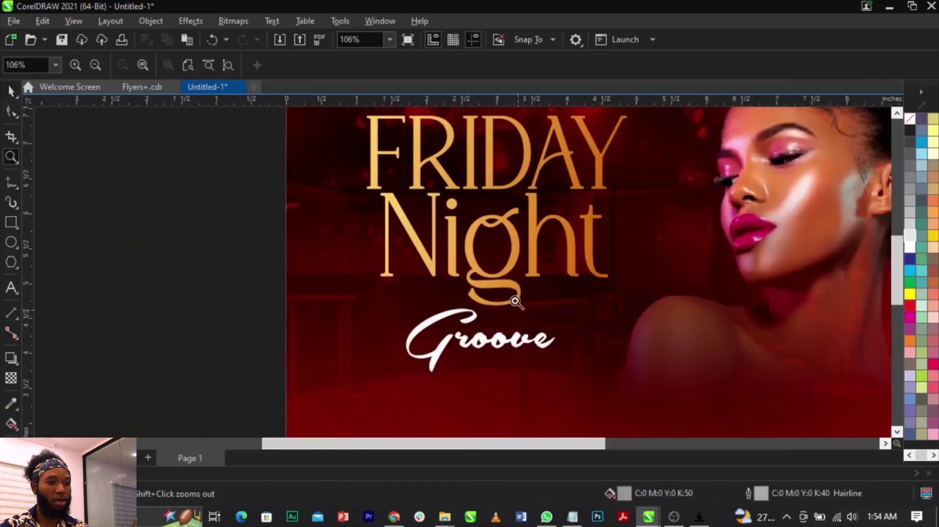
- Place a black-filled copy of the gold "Night" lettering behind the original as a shadow
key(space)
scroll(566, 200, up, 3)
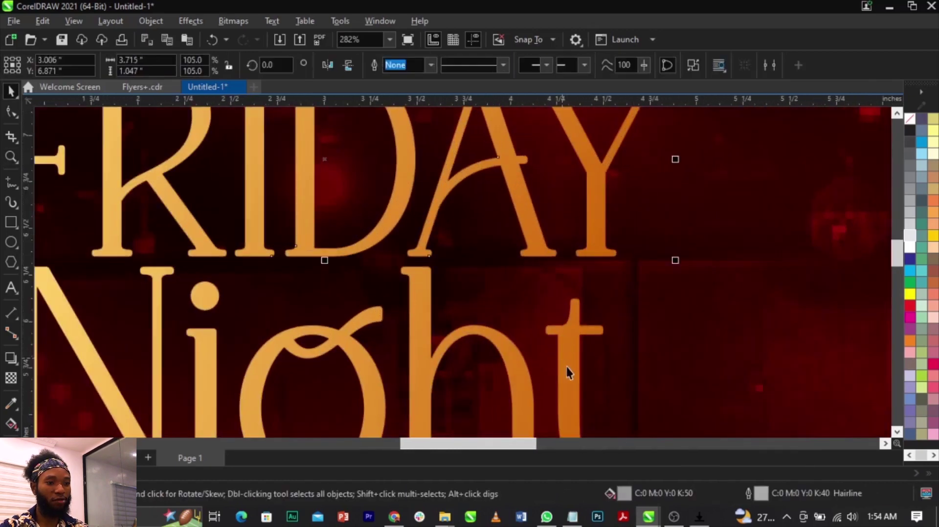
click(565, 368)
scroll(478, 257, down, 3)
scroll(541, 341, up, 7)
drag(572, 327, 567, 317)
right_click(566, 317)
click(538, 370)
click(595, 349)
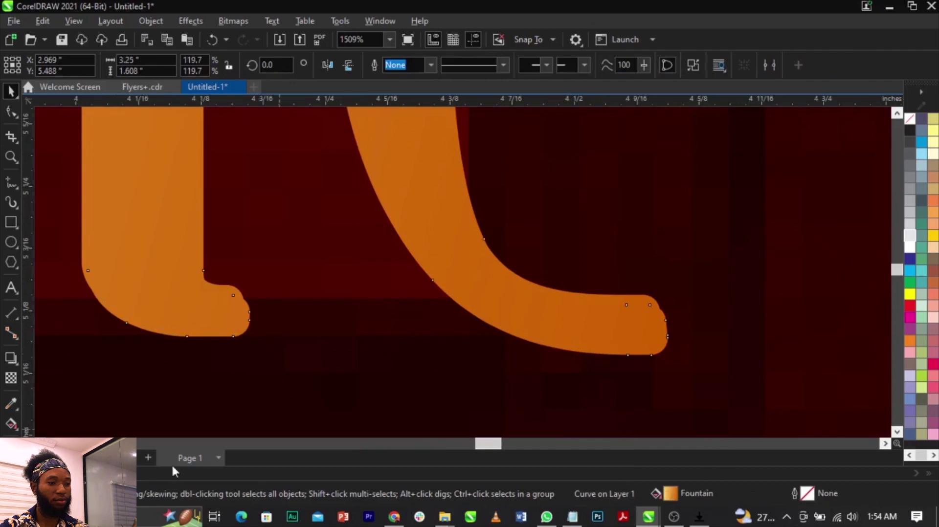
scroll(915, 353, down, 1)
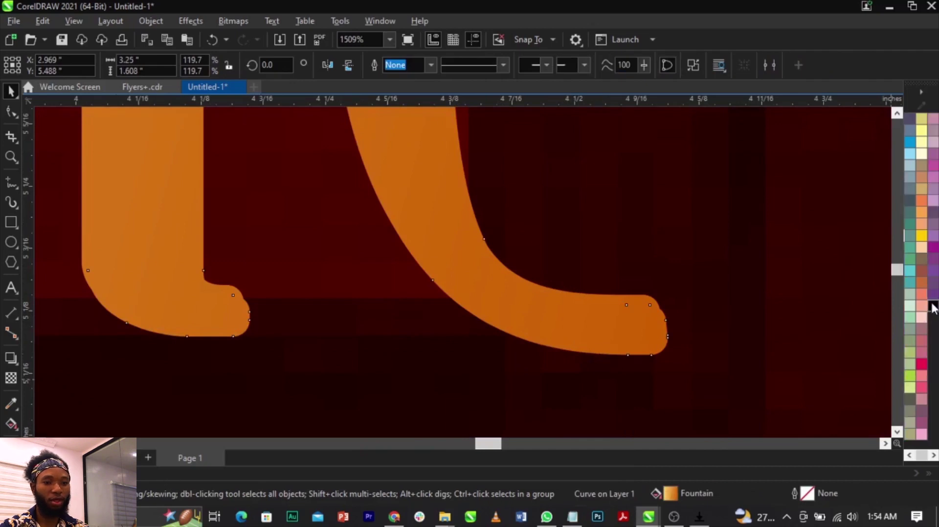
click(596, 352)
scroll(545, 342, down, 8)
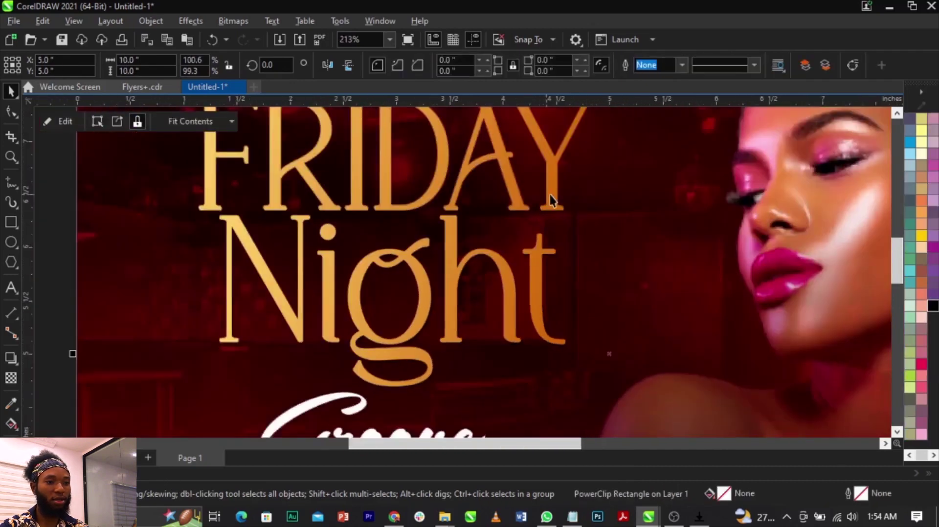
- Place a copy of the gold "FRIDAY" lettering behind the original and fill it with black, C:100 M:100 Y:100 K:100
scroll(549, 195, up, 9)
click(709, 400)
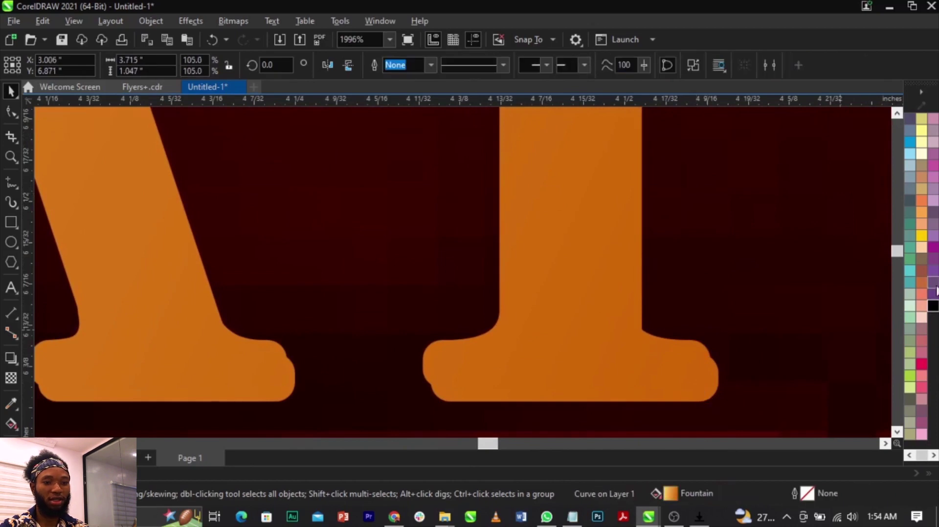
scroll(571, 280, down, 5)
scroll(479, 261, down, 8)
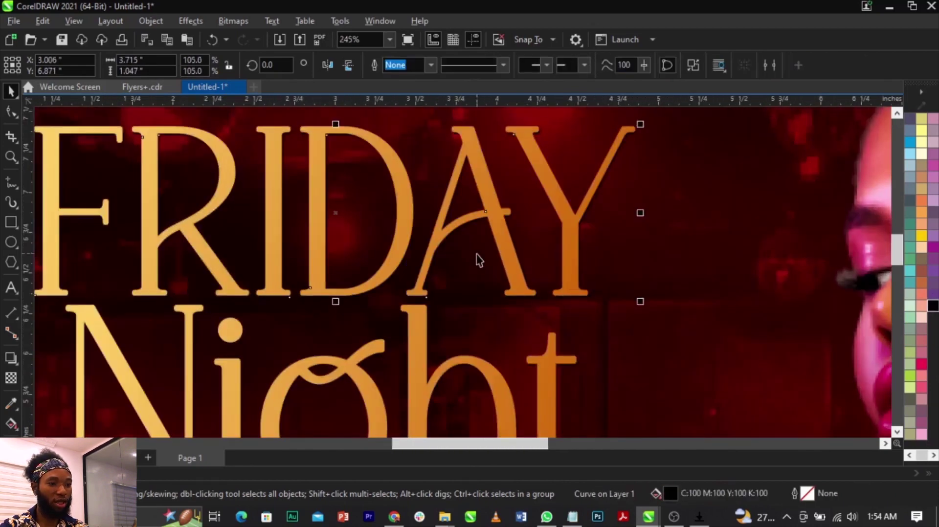
click(270, 258)
mouse_move(216, 193)
mouse_down()
mouse_move(569, 368)
mouse_move(627, 408)
mouse_up()
key(space)
scroll(455, 358, down, 2)
scroll(598, 205, up, 2)
double_click(661, 226)
key(ctrl+space)
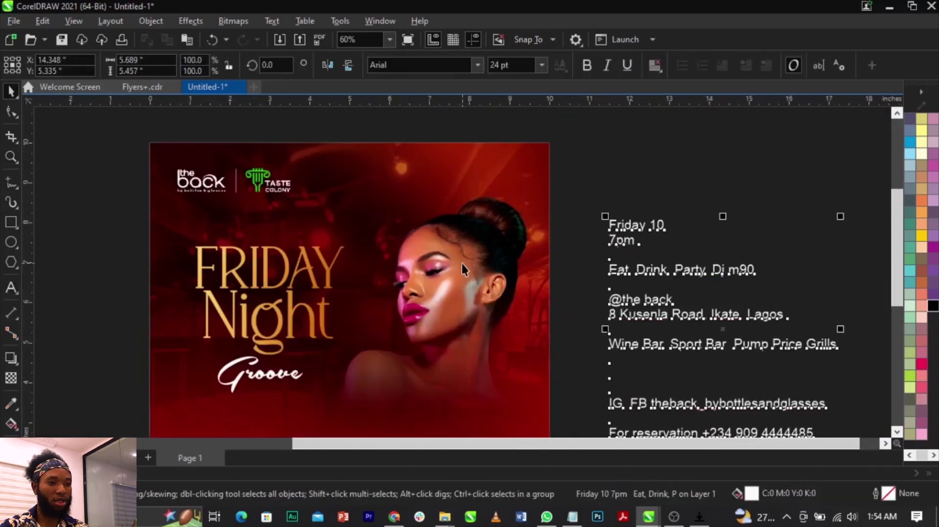
double_click(462, 262)
drag(477, 251, 474, 263)
ctrl+click(843, 289)
click(843, 289)
- Cut the "Friday 10" line from the event details text and paste it as separate text above the woman's head
scroll(631, 207, up, 1)
scroll(634, 212, up, 2)
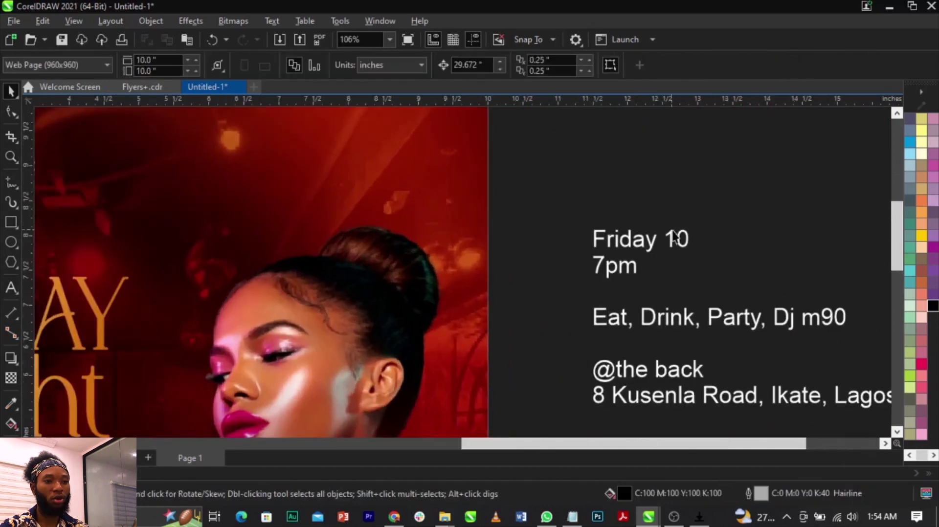
double_click(684, 243)
drag(687, 243, 566, 245)
key(BackSpace)
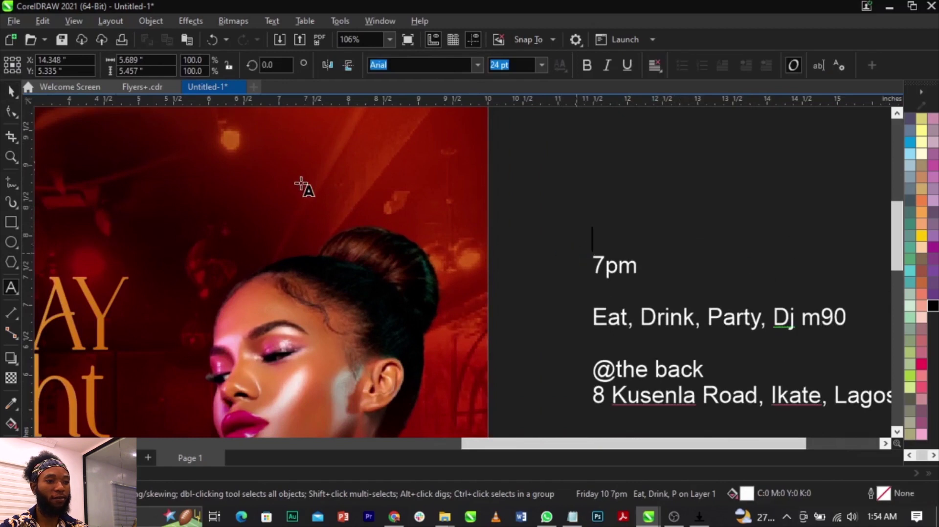
key(ctrl+v)
key(ctrl+space)
- Shorten the date text's "Friday" to "Fri." and move "10" onto a second line
scroll(512, 210, down, 1)
scroll(411, 139, up, 3)
drag(472, 219, 473, 219)
double_click(473, 219)
drag(380, 218, 368, 219)
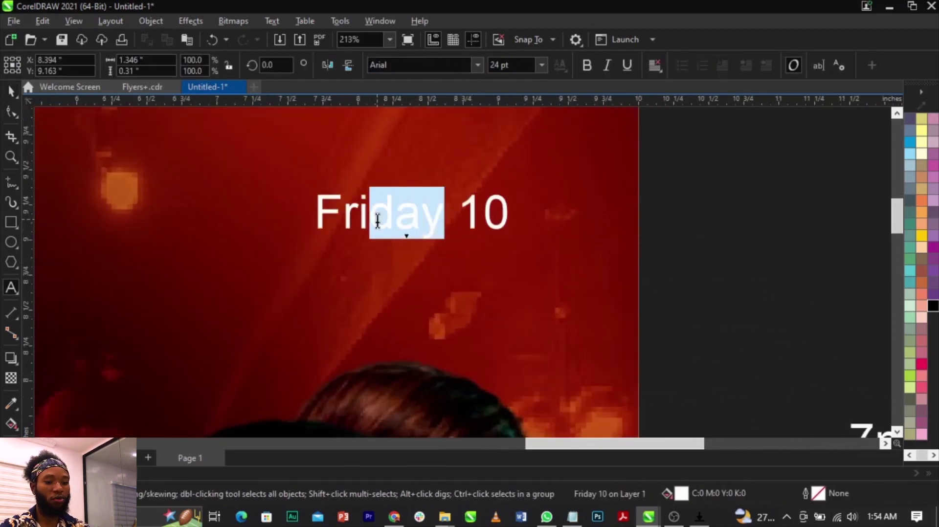
text(.)
click(399, 212)
key(Return)
- Break the two-line date text apart into separate "Fri." and "10" objects and select the "10"
key(ctrl+space)
key(ctrl+k)
click(323, 267)
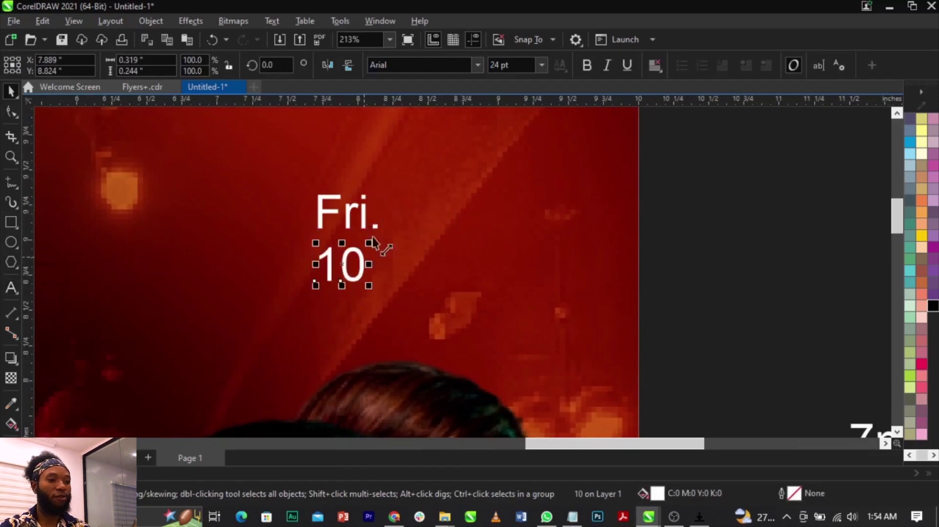
- Set the number 10 in bold Agency FB, placed beside "Fri." and enlarged to about 59 pt
text(Agency FB)
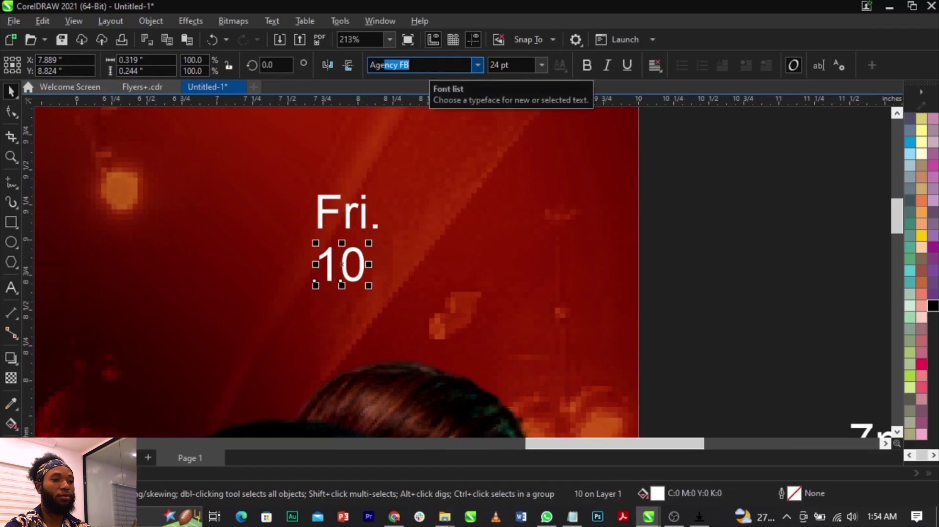
key(Return)
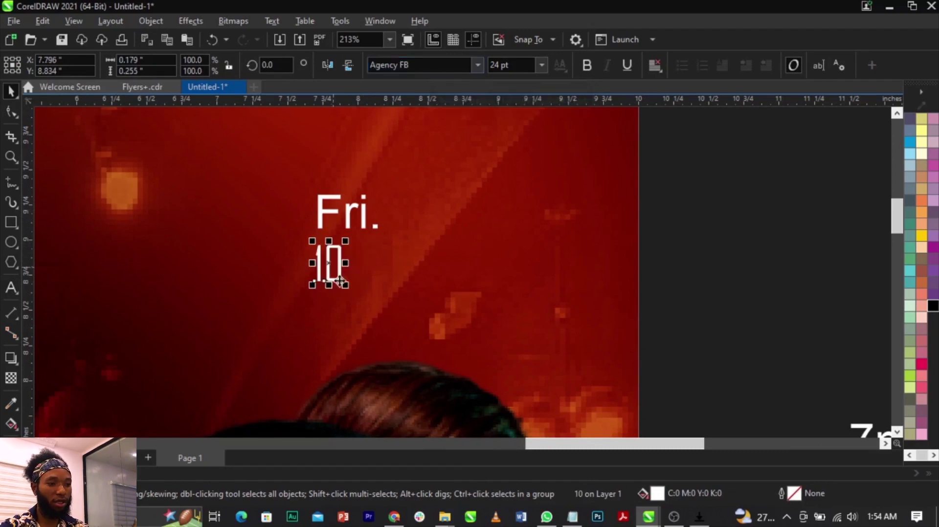
drag(343, 285, 503, 234)
click(586, 66)
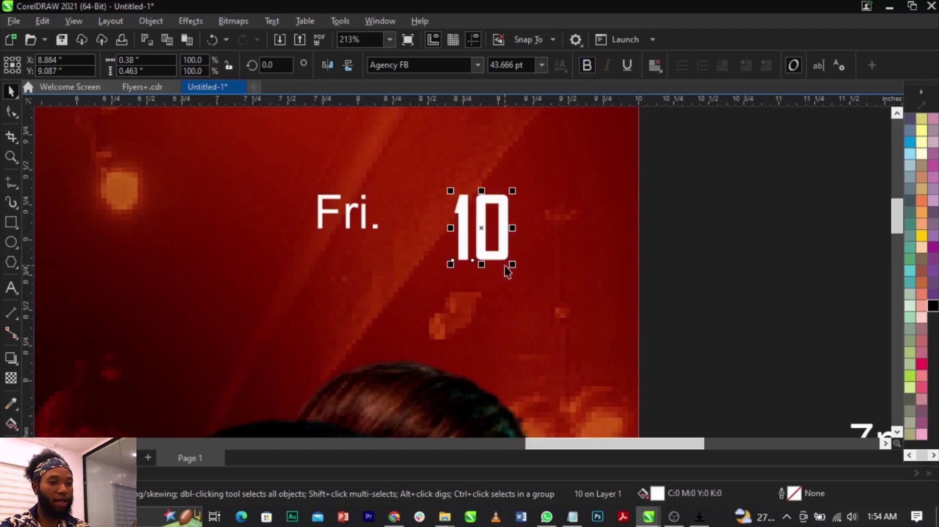
drag(513, 267, 543, 296)
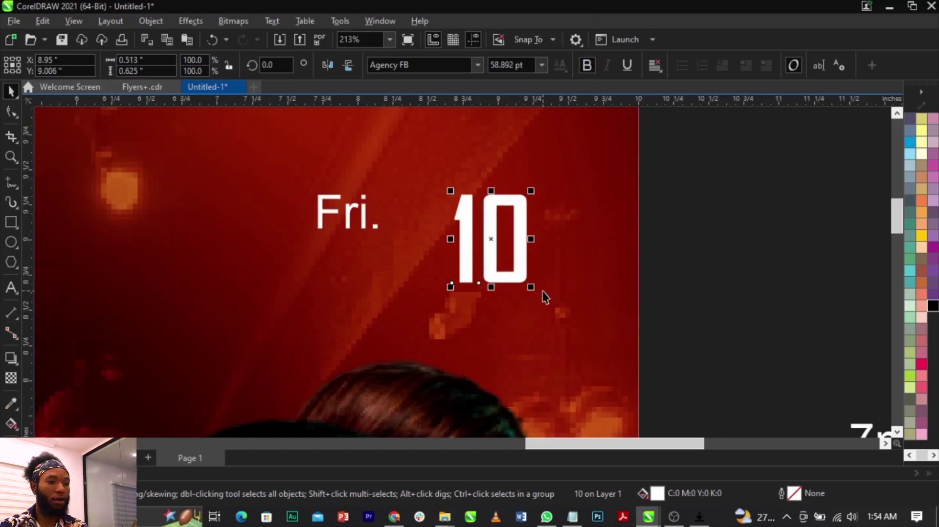
- Change the font of the "Fri." text to Campton SemiBold
scroll(501, 172, up, 2)
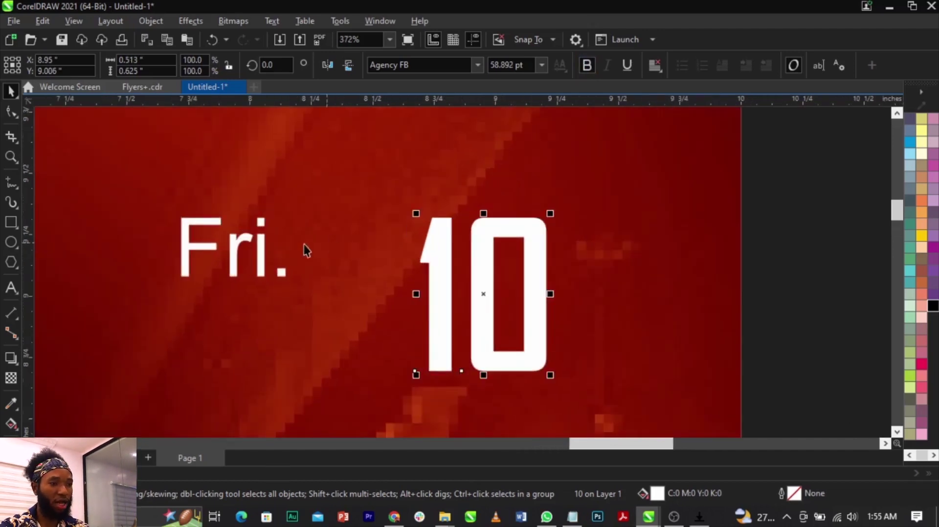
click(261, 255)
text(Campton Book)
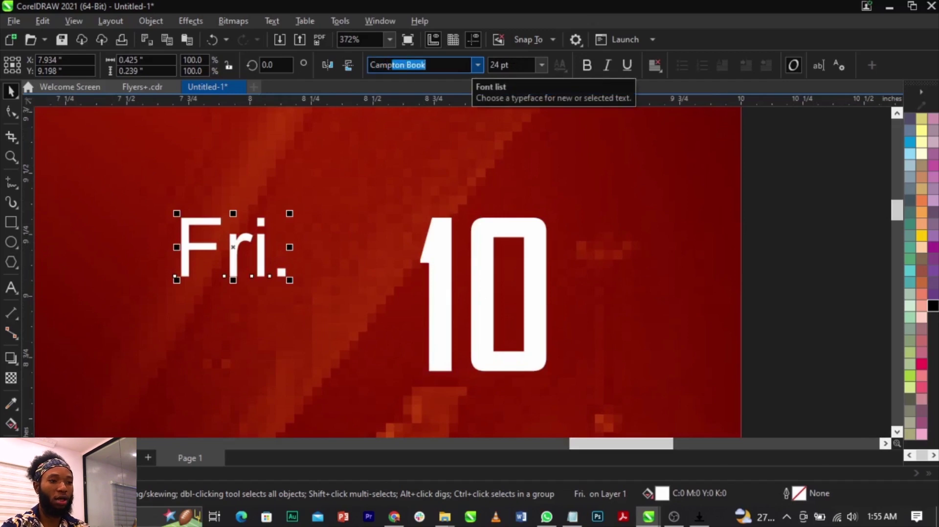
key(Down)
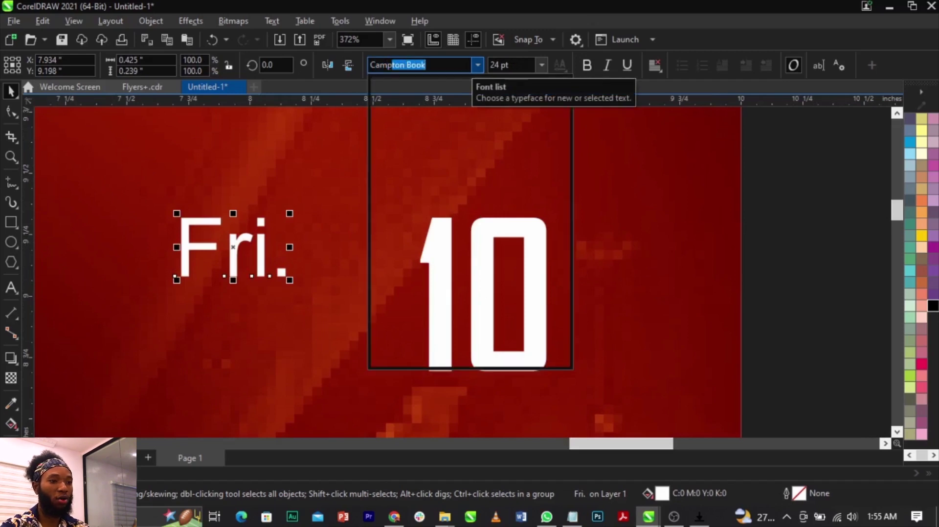
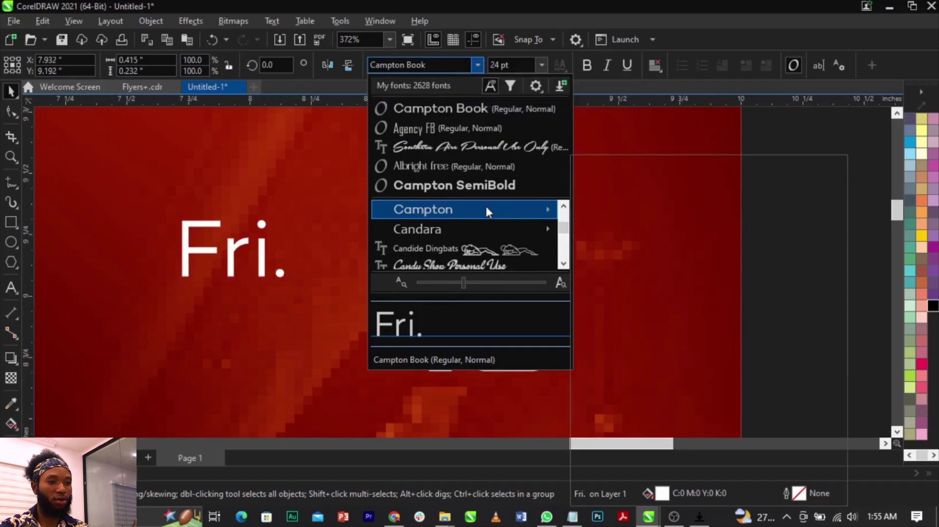
mouse_move(487, 211)
click(494, 185)
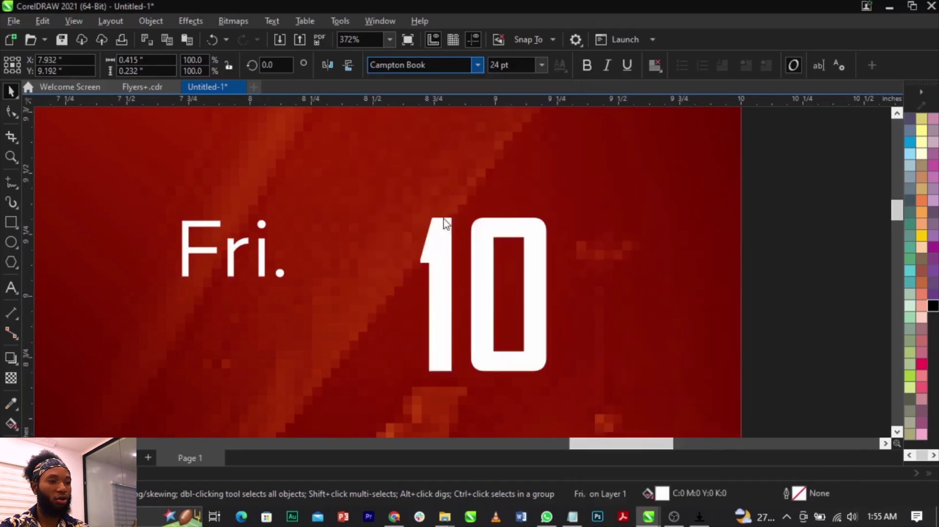
- Convert the whole "Fri." text to uppercase
double_click(266, 258)
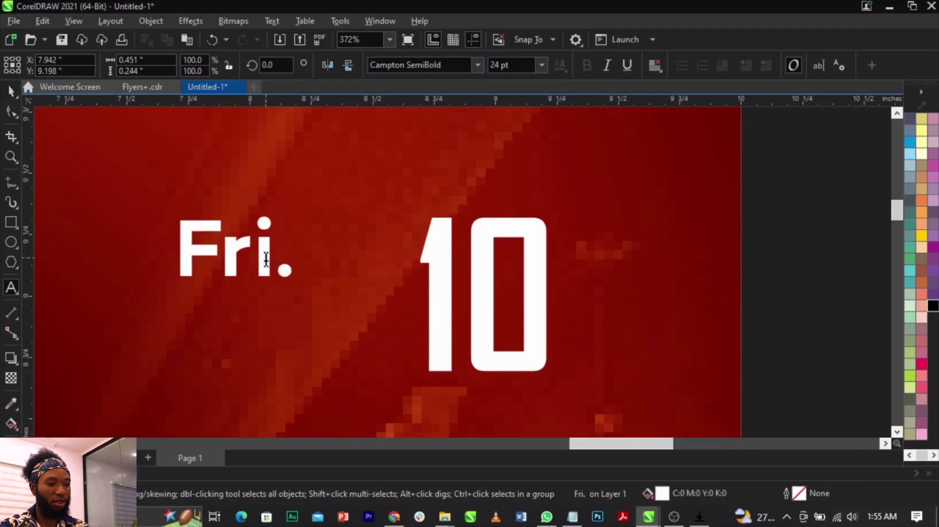
key(ctrl+a)
key(shift+F3)
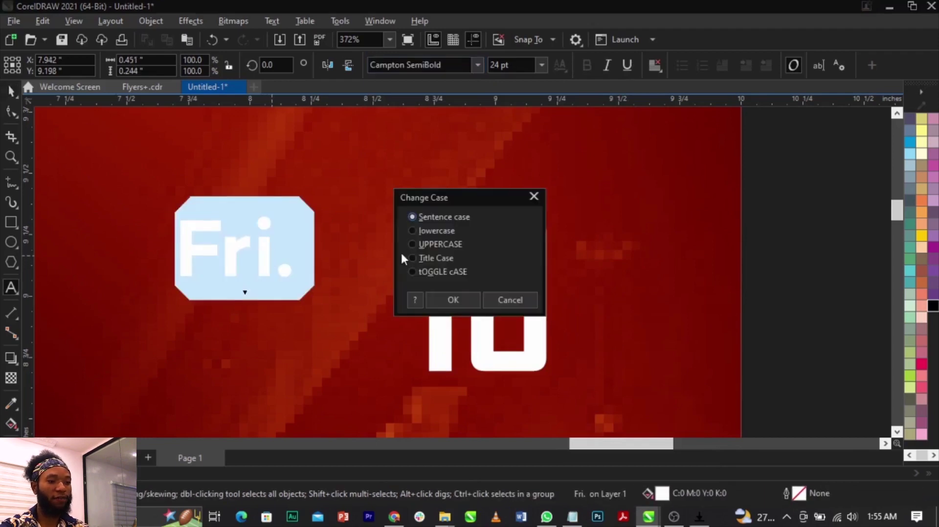
click(452, 300)
key(ctrl+space)
- Stack FRI. directly above the 10 and position the date pair in the flyer's upper-right corner
drag(318, 264, 568, 197)
shift+click(542, 248)
scroll(541, 272, down, 4)
drag(541, 272, 547, 277)
scroll(548, 279, up, 3)
drag(558, 321, 538, 296)
click(728, 293)
key(F4)
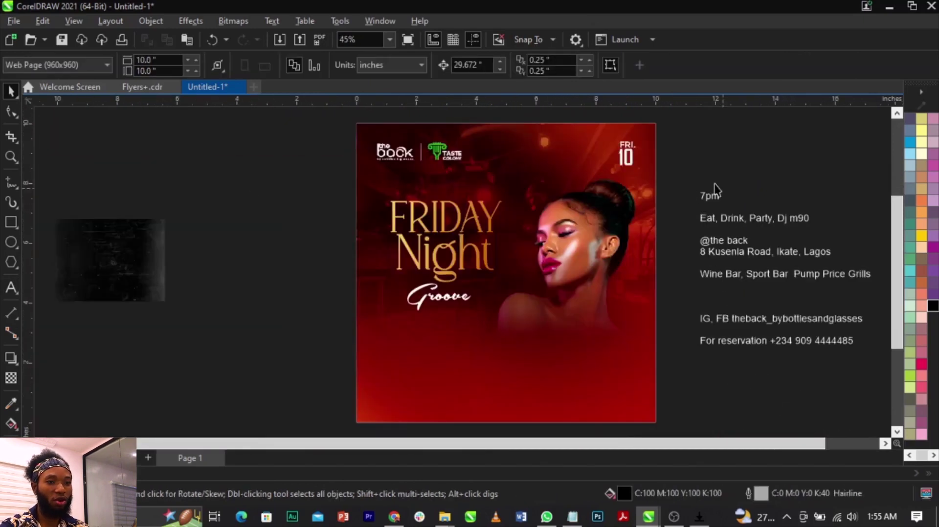
- Cut the "Eat, Drink, Party, Dj m90" line from the notes beside the page and paste it onto the flyer below the portrait
double_click(790, 223)
drag(815, 219, 688, 219)
key(ctrl+c)
key(Delete)
click(499, 343)
key(ctrl+v)
key(Escape)
key(z)
drag(292, 279, 702, 388)
key(space)
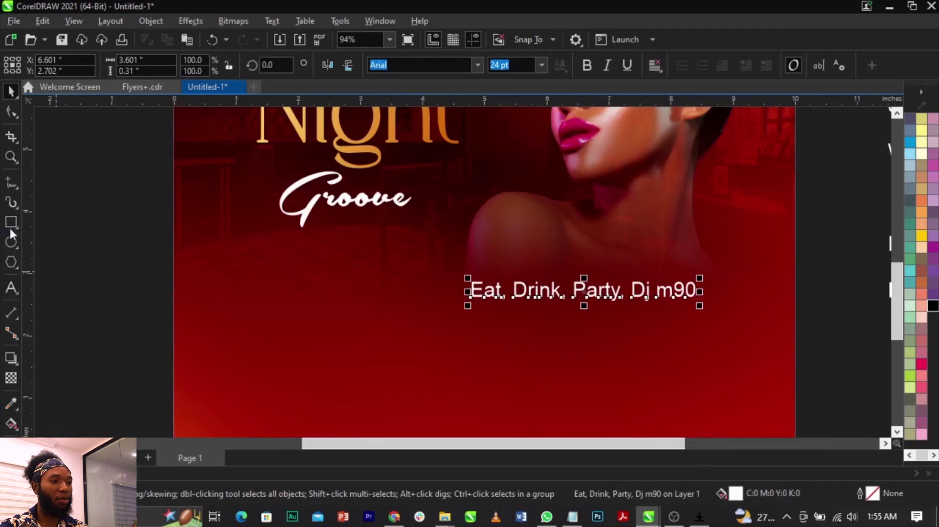
- Draw a rectangle about 6.57 in wide and 0.5 in high below the "Eat, Drink" text and centre it horizontally on the page
key(F6)
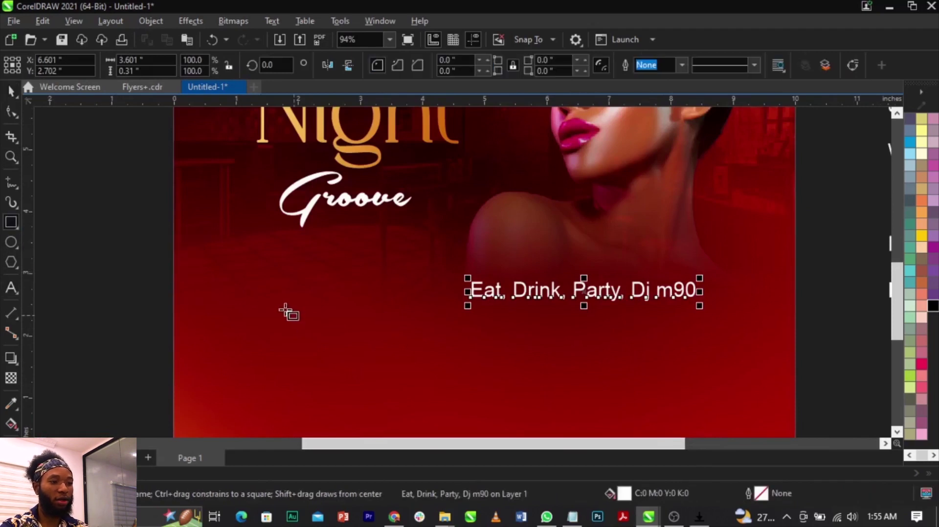
drag(283, 301, 695, 337)
key(space)
shift+click(673, 372)
key(c)
shift+click(700, 329)
scroll(934, 126, up, 1)
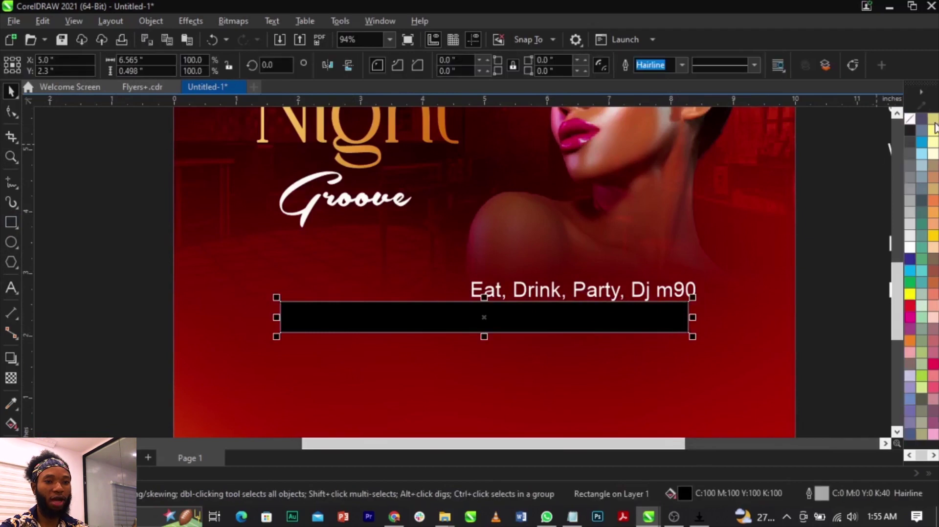
- Remove the rectangle's outline and apply a linear fountain fill running from its left edge to its right edge
right_click(914, 123)
click(913, 130)
scroll(589, 314, up, 2)
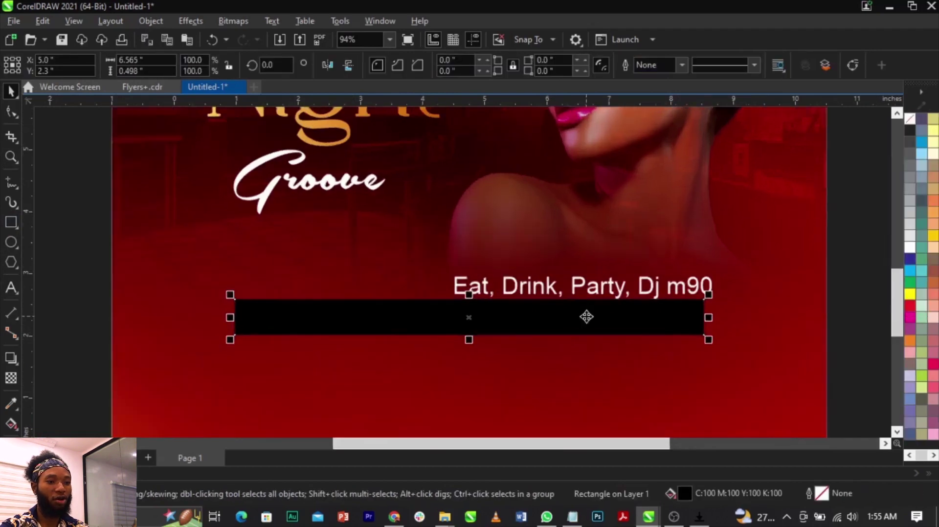
click(10, 425)
drag(183, 318, 722, 321)
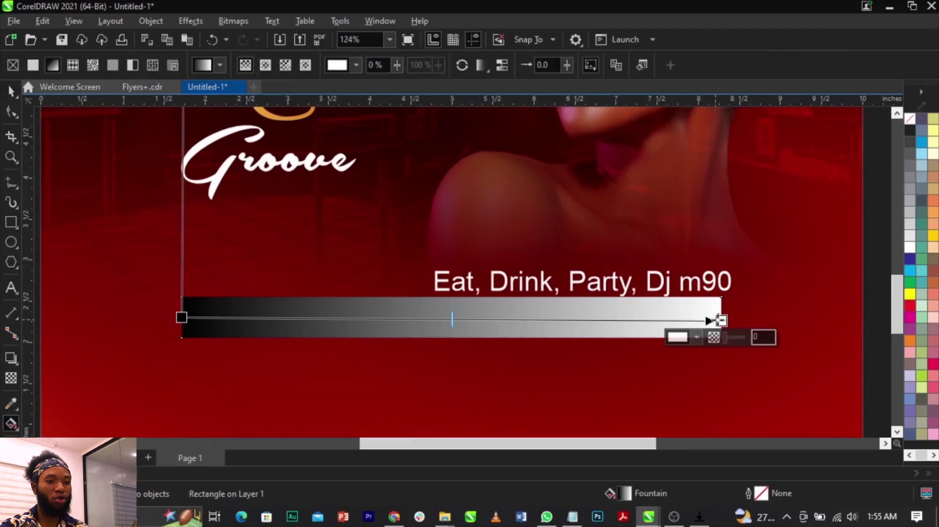
- Set the gradient's right end colour to dark yellow, #CCB100
click(696, 337)
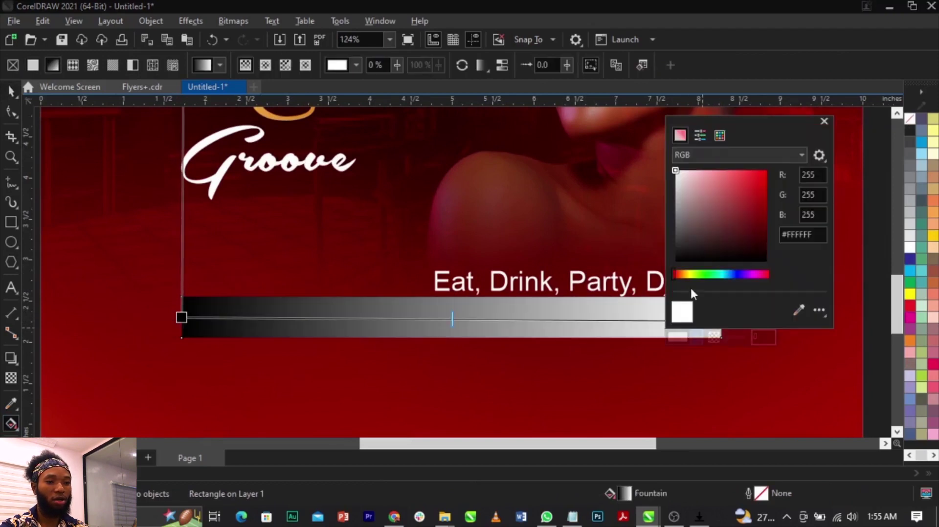
drag(673, 273, 687, 278)
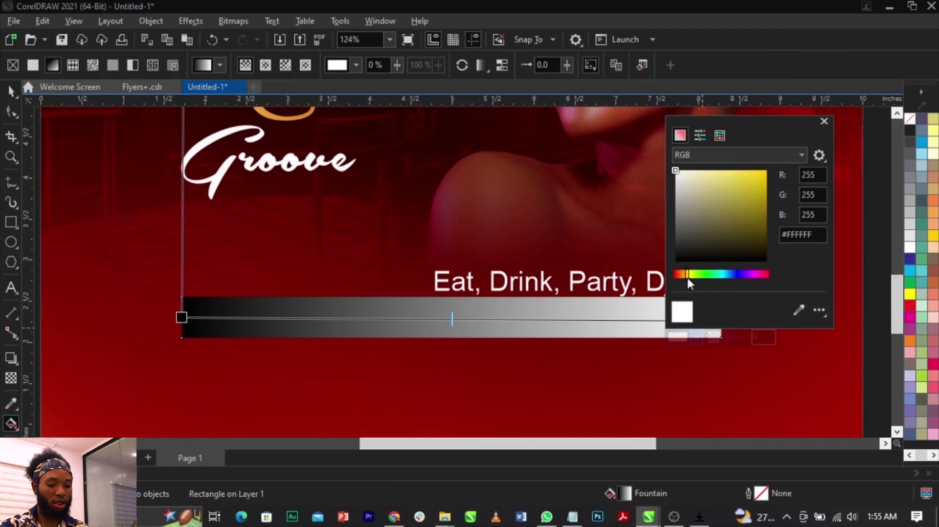
mouse_move(737, 194)
mouse_down()
mouse_move(778, 181)
mouse_move(768, 180)
mouse_move(777, 188)
mouse_up()
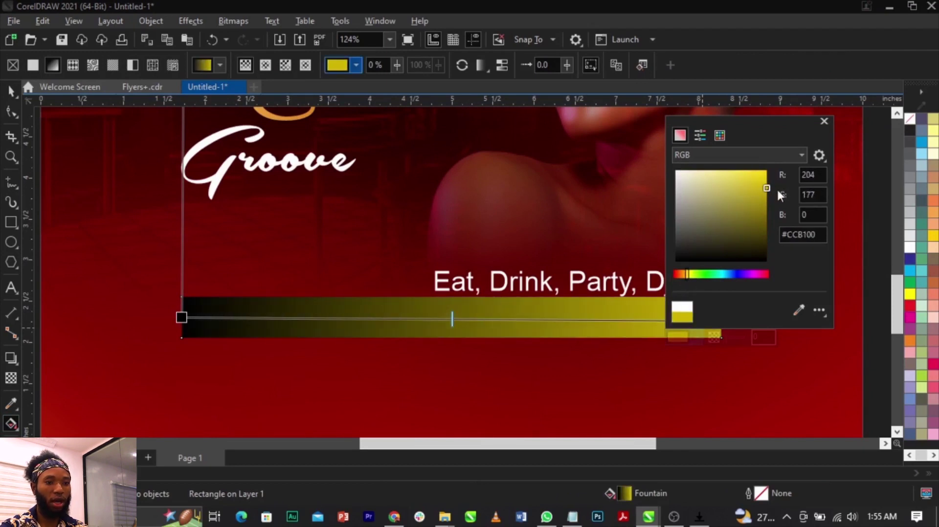
- Switch the gradient's left end colour to RGB and set it to a lighter golden yellow
click(180, 318)
click(154, 333)
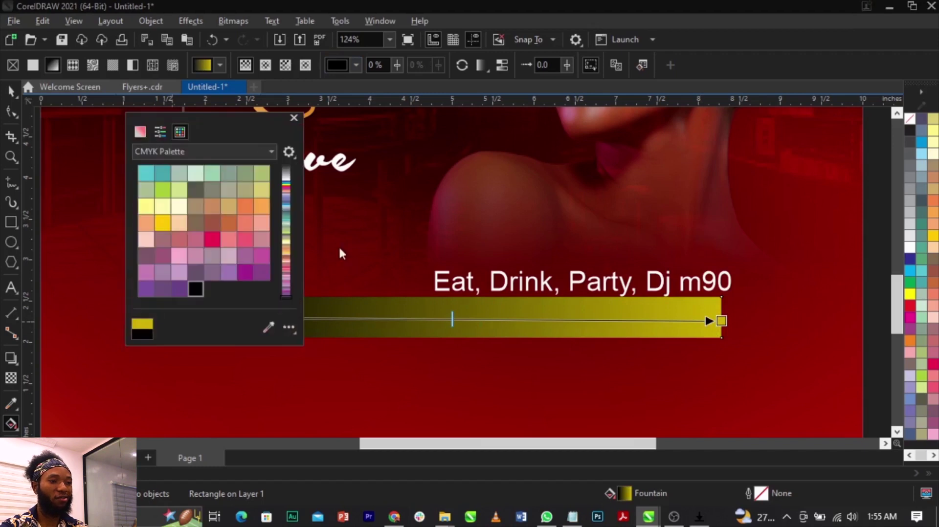
click(141, 132)
click(166, 161)
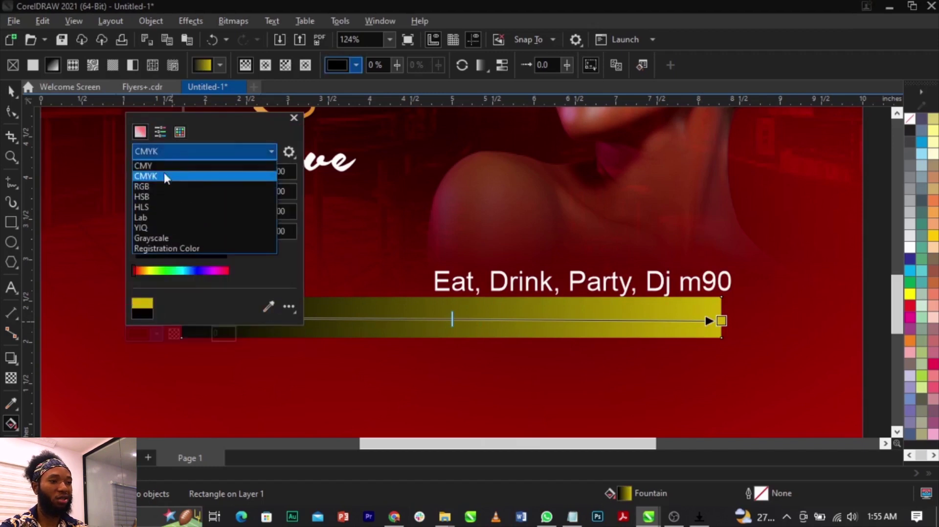
click(167, 186)
drag(219, 126, 714, 154)
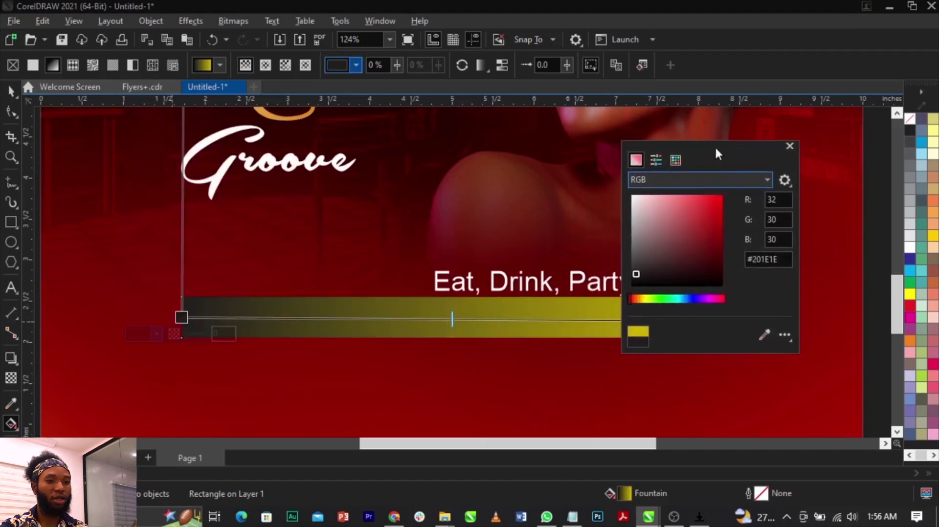
drag(633, 298, 643, 301)
mouse_move(702, 209)
mouse_down()
mouse_move(715, 210)
mouse_move(710, 203)
mouse_up()
click(598, 337)
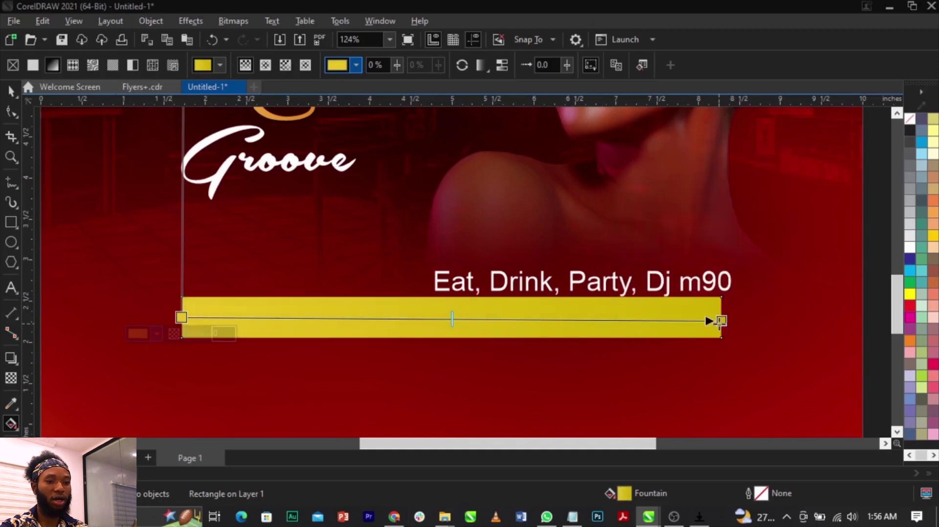
- Move the "Eat, Drink, Party, Dj m90" text just above the yellow bar and set its font to TacticSansExd-BldIt
key(space)
drag(697, 289, 640, 278)
text(Tack)
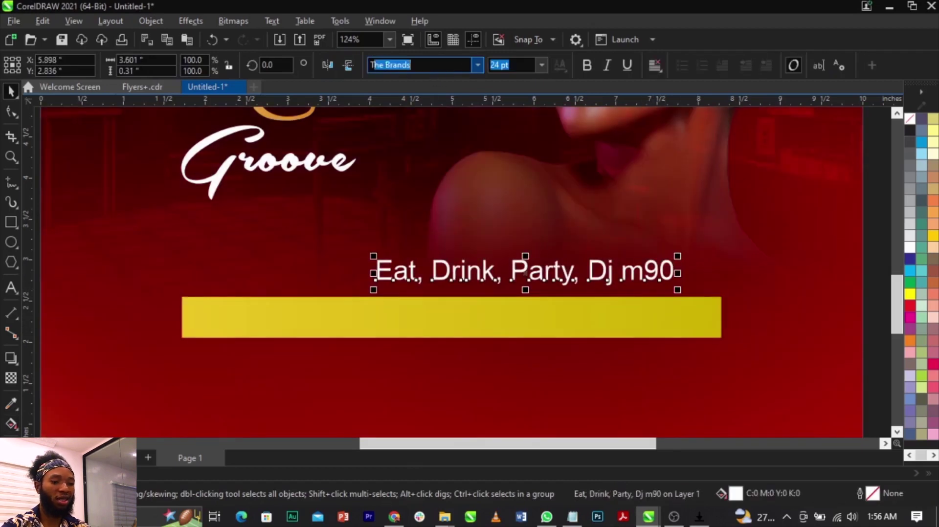
key(Down)
key(Down)
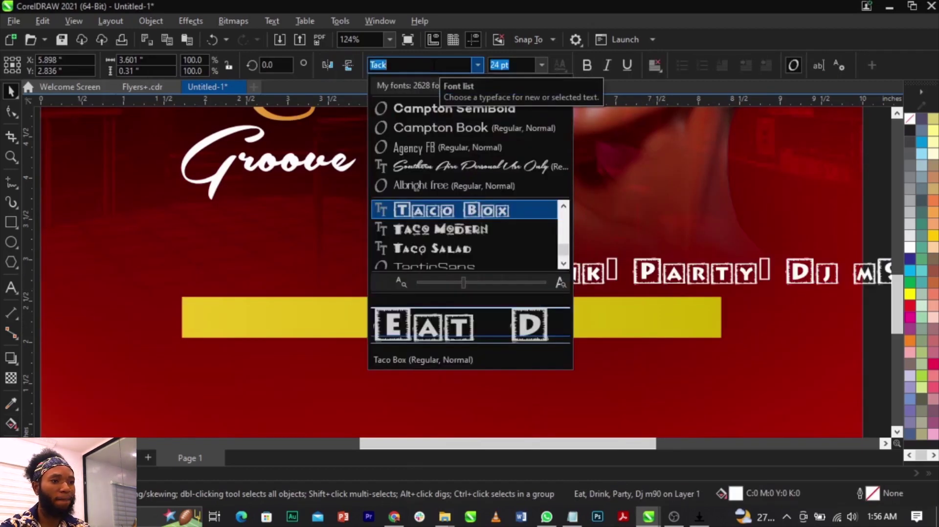
key(Down)
key(Down)
key(Down)
key(Down)
key(Down)
key(Down)
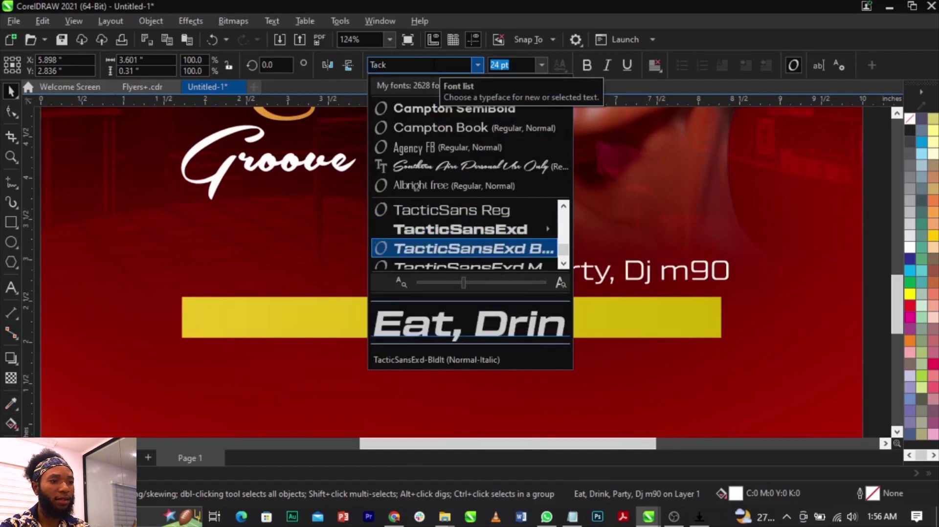
key(Up)
key(Return)
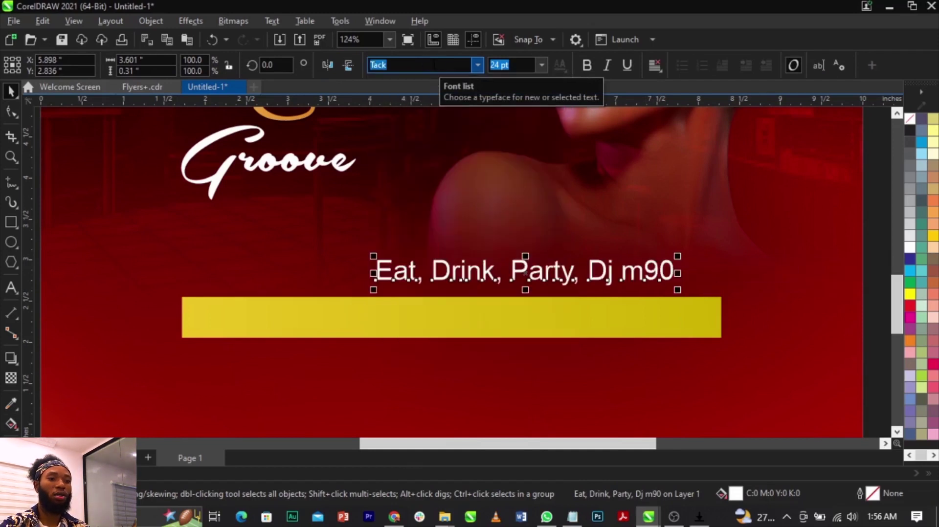
- Centre the "Eat, Drink, Party, Dj m90" text on the yellow bar in black at about 20 pt
drag(499, 278, 383, 323)
click(132, 474)
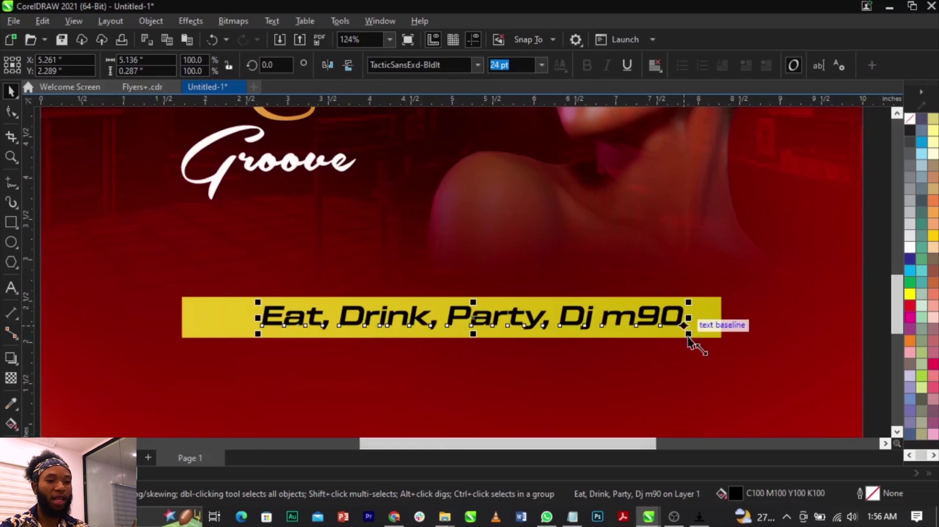
drag(690, 335, 663, 344)
click(674, 364)
- Replace the comma after "Eat" with a spaced "//" separator
scroll(288, 337, up, 4)
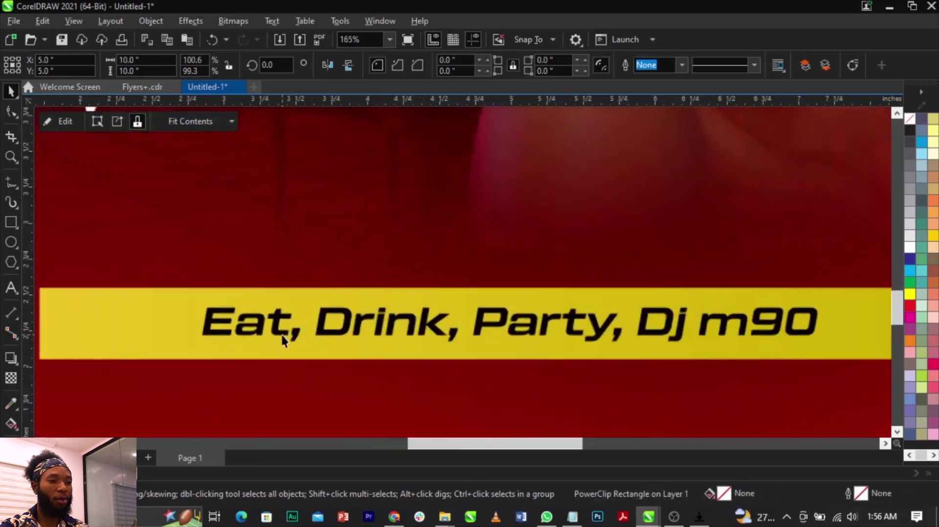
double_click(298, 339)
drag(296, 341, 306, 341)
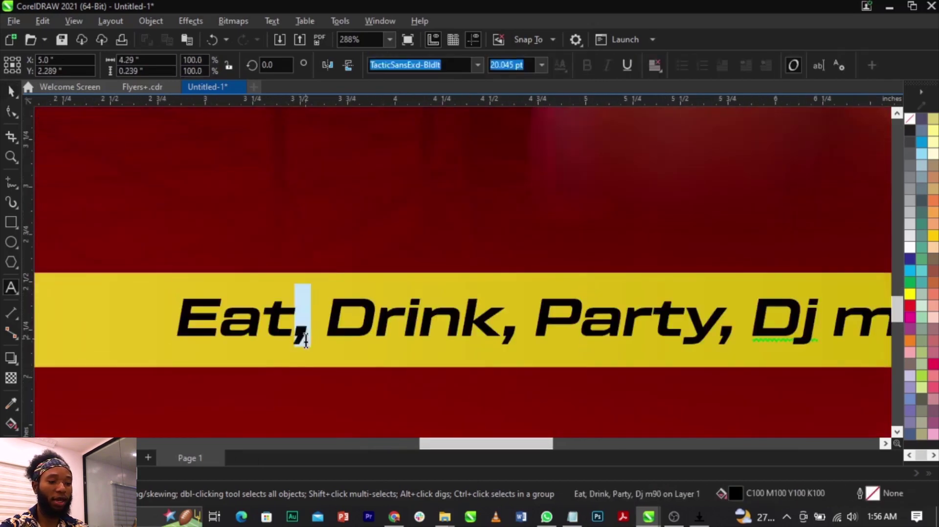
key(BackSpace)
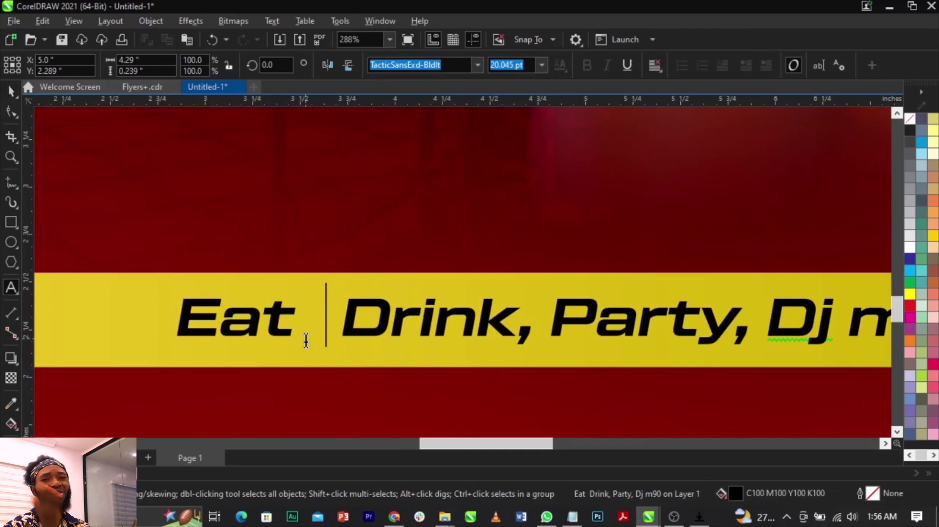
text(//)
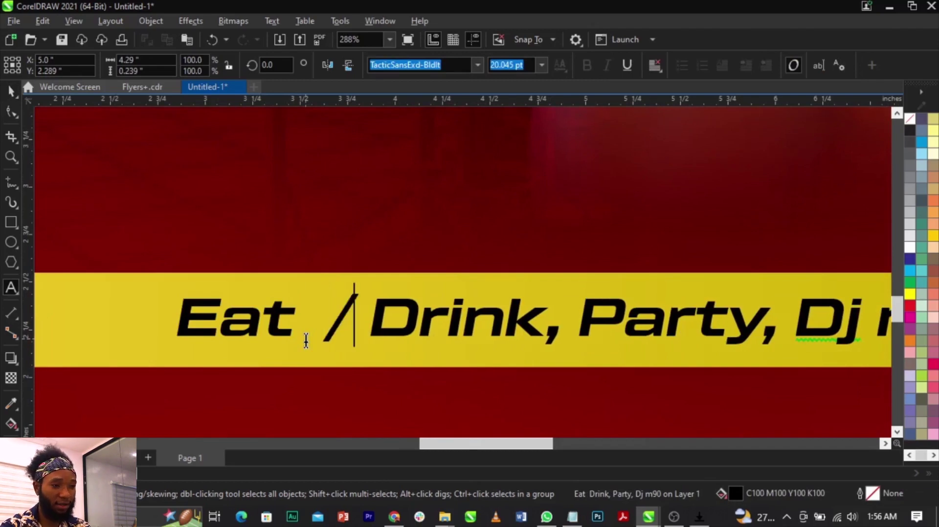
- Replace the comma after "Drink" with a "//" separator
scroll(279, 319, down, 1)
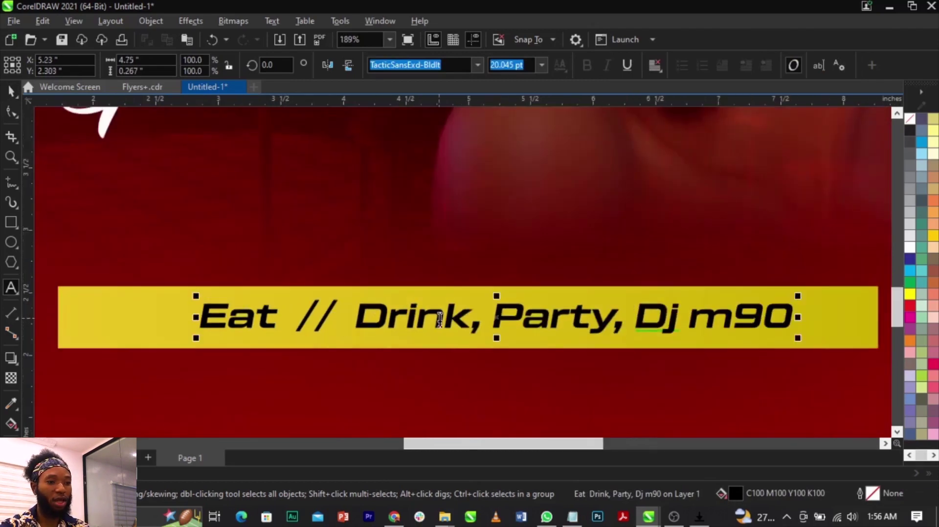
click(468, 323)
key(BackSpace)
key(BackSpace)
text(//)
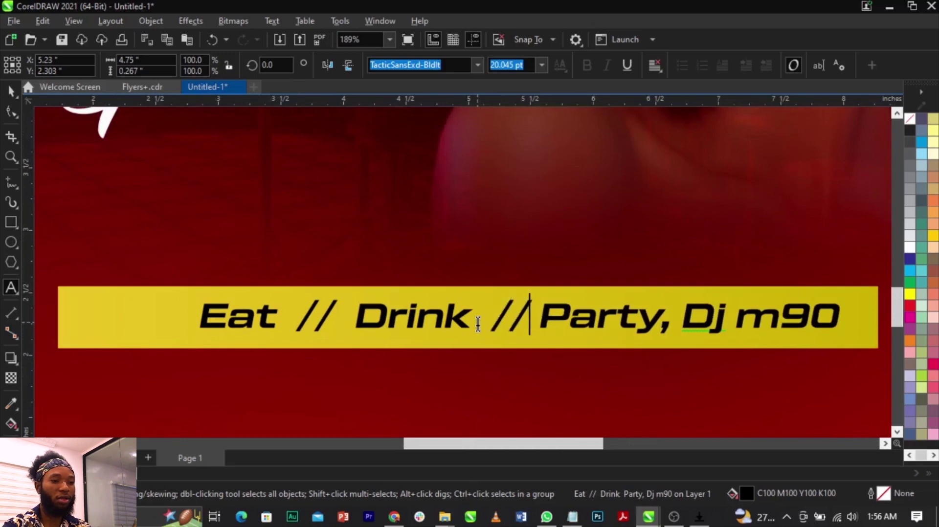
- Replace the comma after "Party" with a spaced "//" separator and centre the activities text on the yellow bar
click(689, 326)
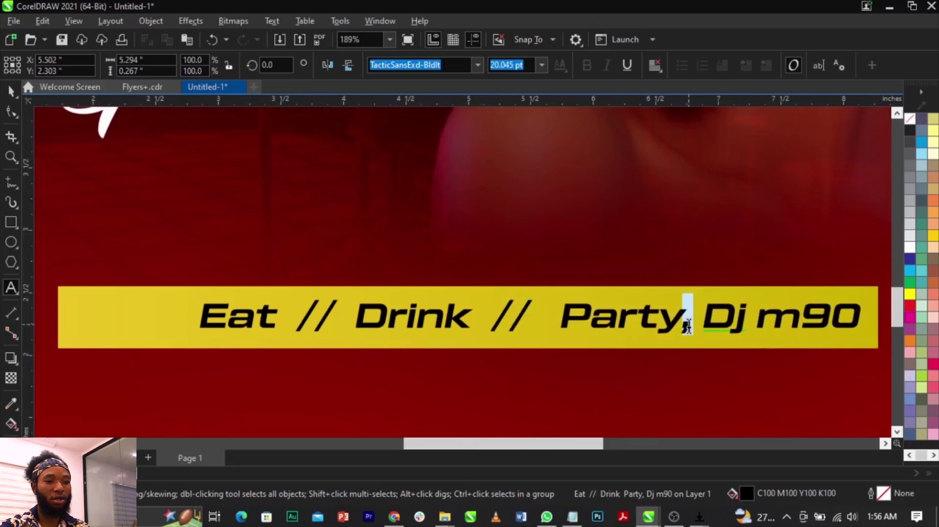
key(BackSpace)
text(//)
key(ctrl+space)
shift+click(767, 343)
key(c)
click(747, 382)
scroll(763, 367, down, 3)
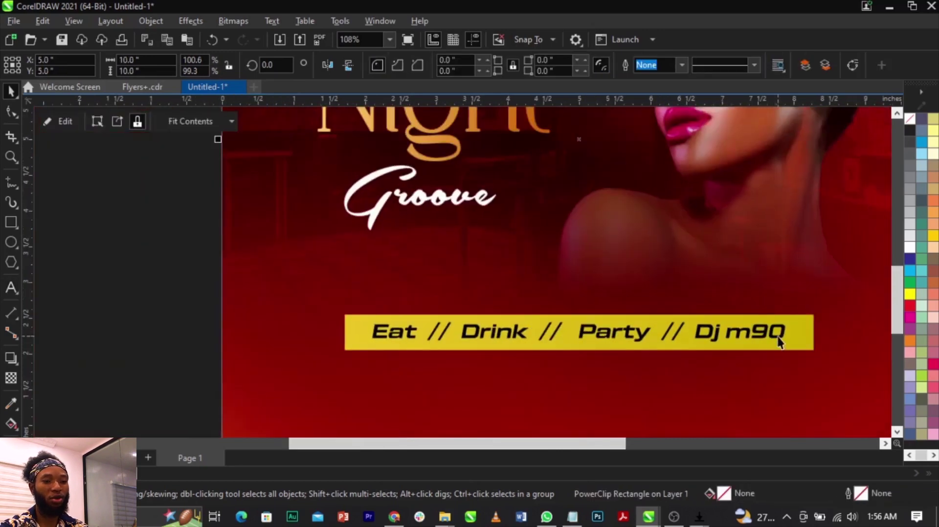
click(778, 338)
shift+click(799, 344)
scroll(555, 308, down, 4)
- Cut the venue, address and "Wine Bar, Sport Bar Pump Price Grills" lines from the info text and paste them onto the flyer's lower area
click(392, 176)
key(z)
drag(379, 153, 838, 399)
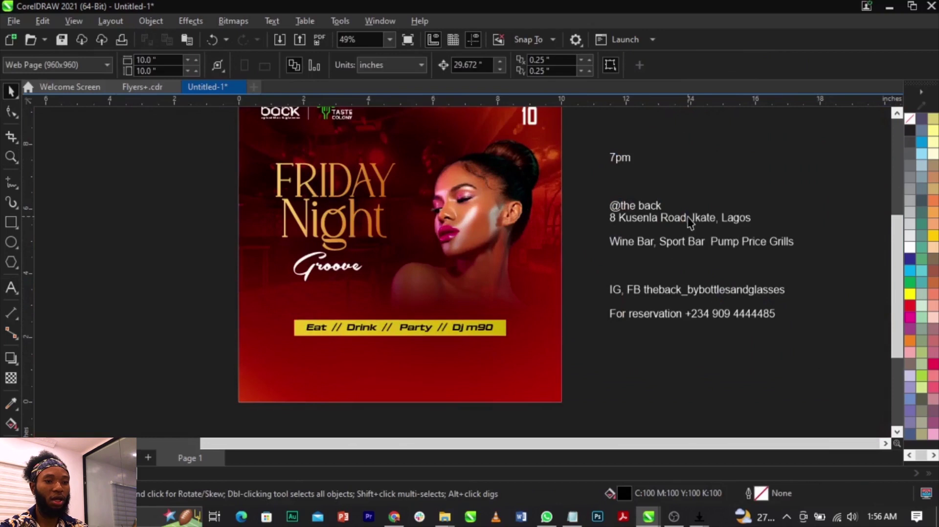
double_click(703, 226)
drag(797, 241, 571, 183)
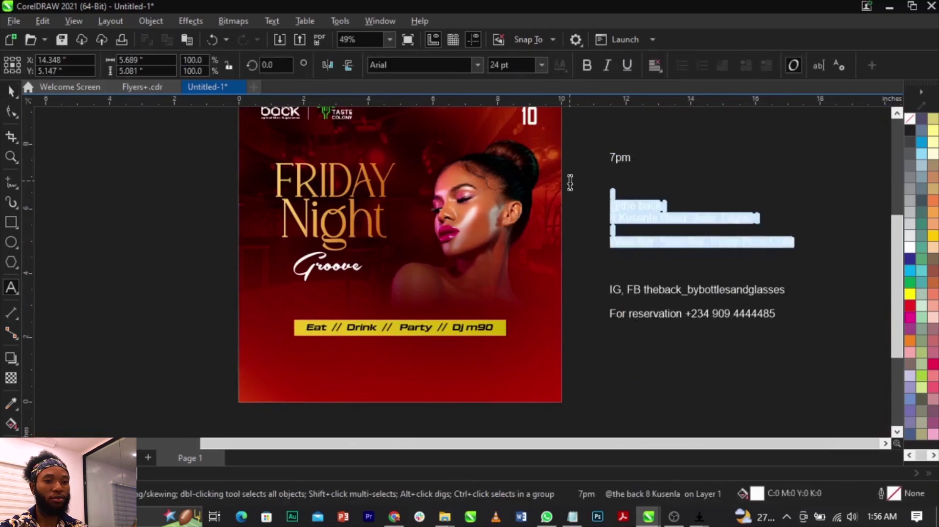
key(ctrl+x)
click(352, 360)
key(ctrl+v)
key(ctrl+space)
click(445, 357)
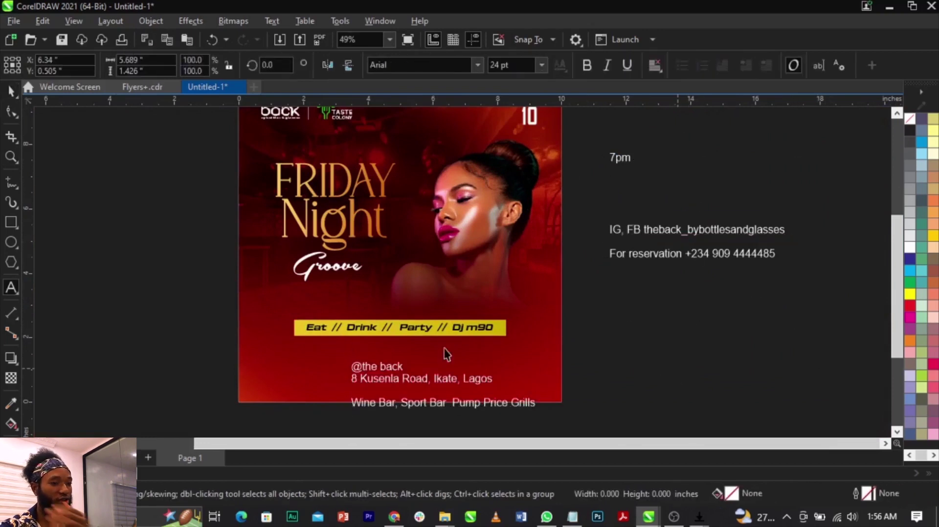
- Place the pasted text just under the yellow bar, break it into separate lines, and move the address line down
scroll(404, 361, up, 1)
click(424, 388)
drag(424, 389, 408, 365)
scroll(408, 363, up, 1)
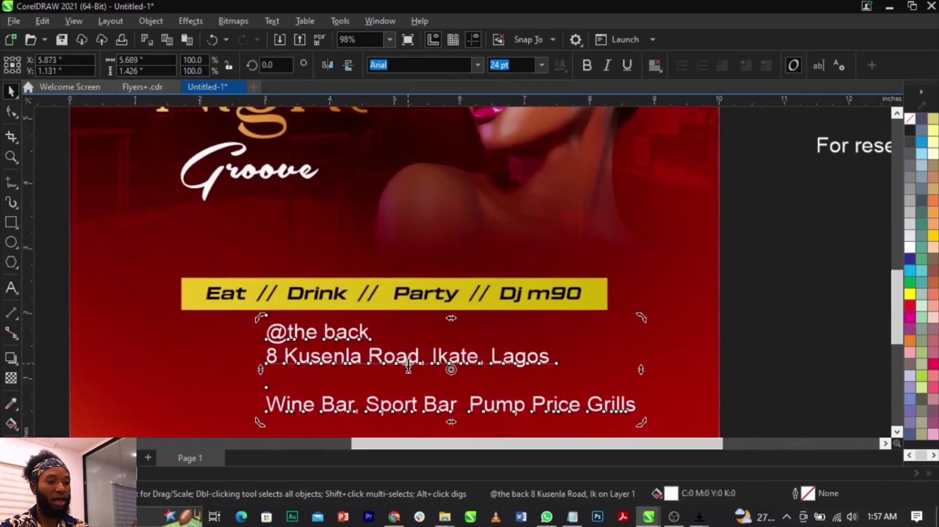
key(space)
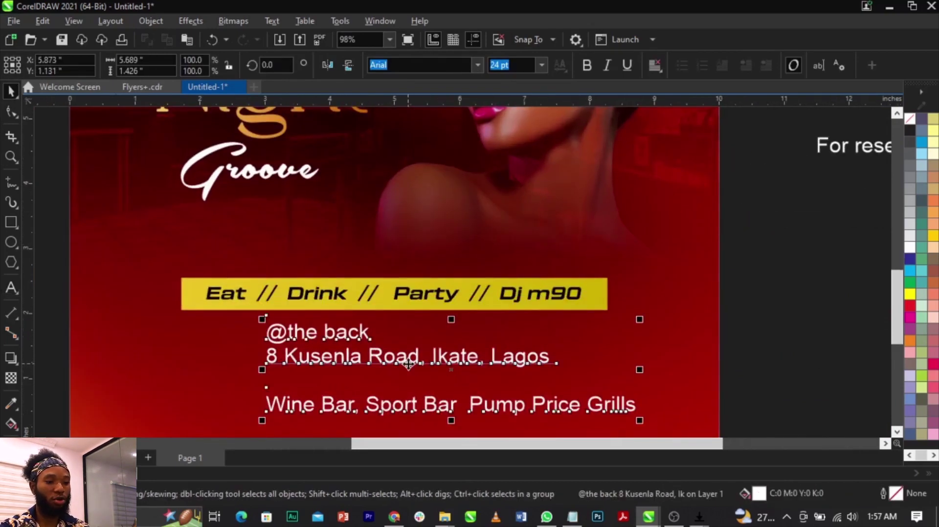
key(ctrl+k)
drag(409, 365, 390, 390)
click(357, 339)
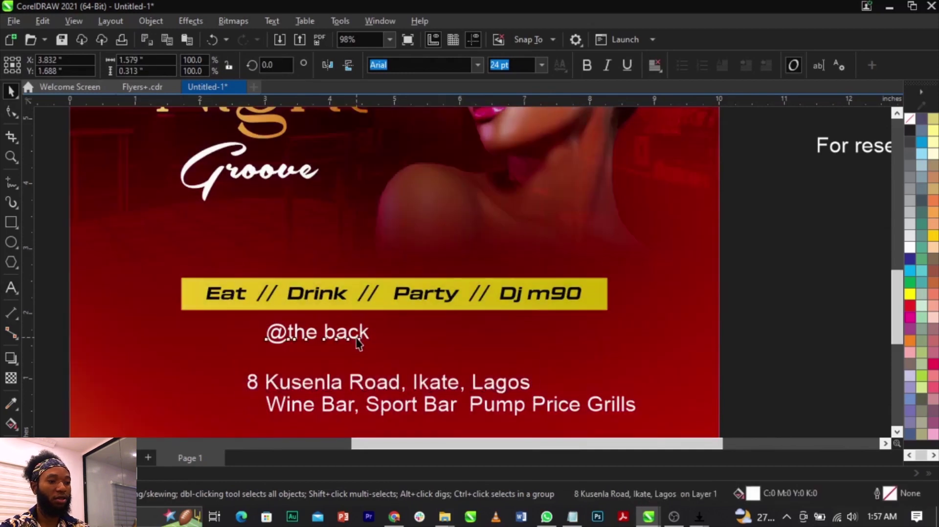
click(359, 343)
scroll(372, 343, up, 2)
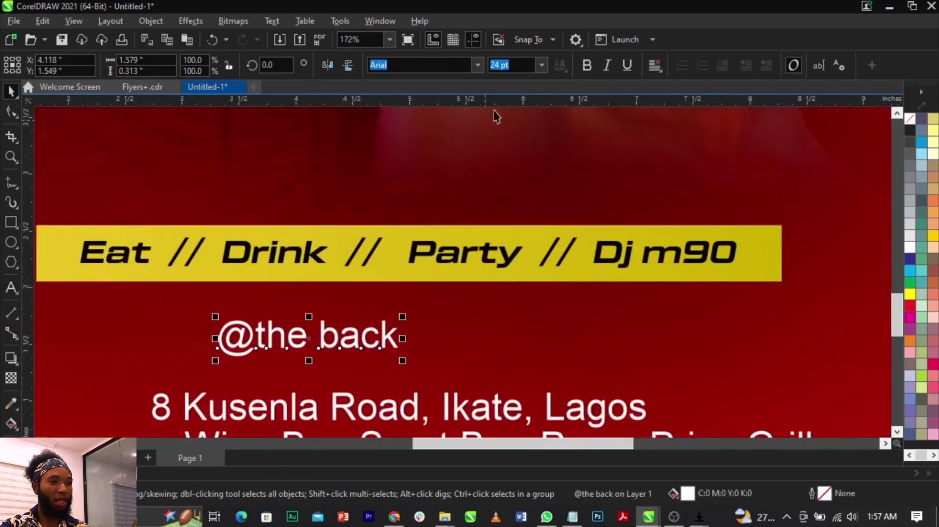
click(477, 66)
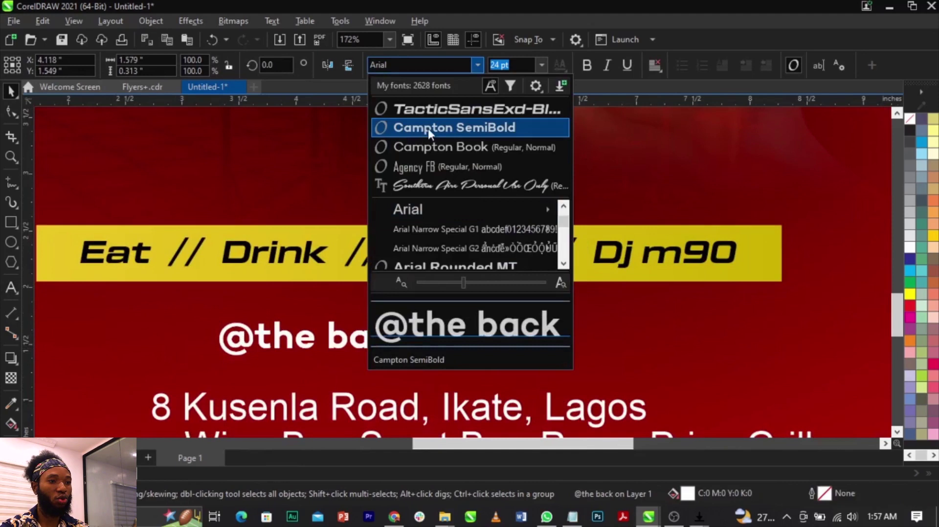
click(436, 129)
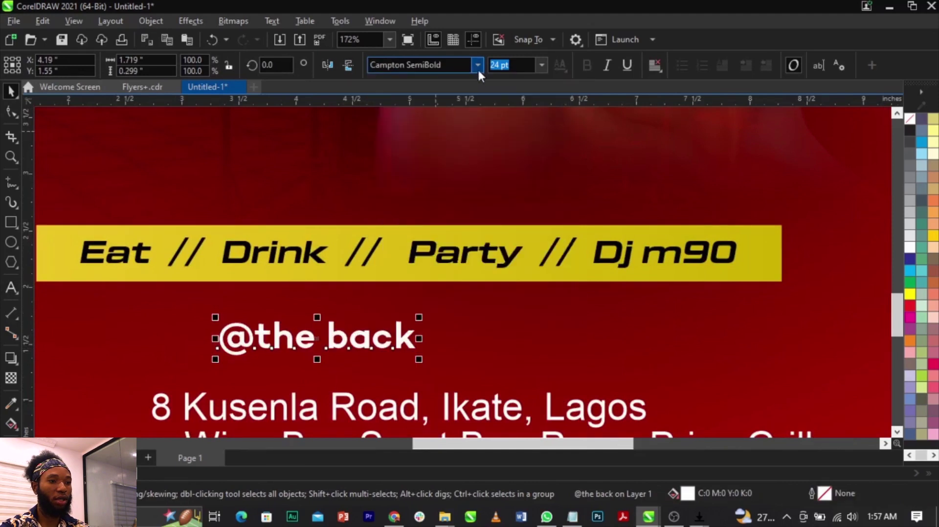
drag(403, 336, 447, 339)
double_click(382, 342)
text(B)
click(460, 345)
text(Loungr)
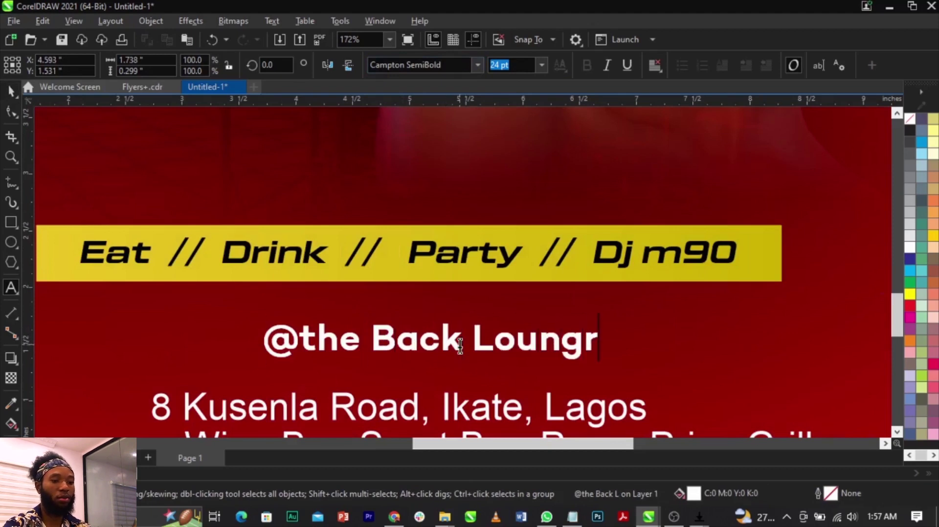
key(BackSpace)
text(e)
key(ctrl+space)
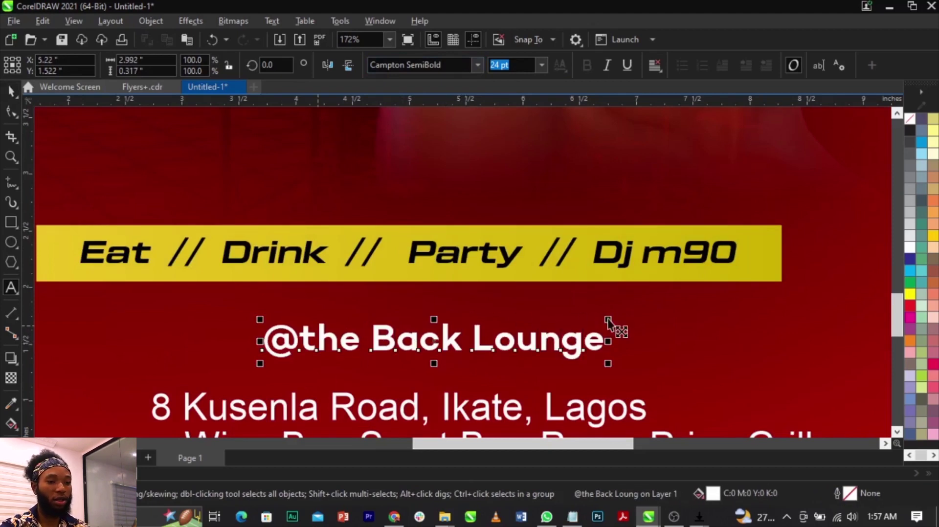
shift+click(623, 325)
key(c)
scroll(527, 313, down, 2)
scroll(526, 312, down, 1)
click(802, 335)
key(F2)
drag(222, 275, 705, 353)
click(599, 306)
drag(607, 309, 653, 319)
shift+click(677, 322)
- Move the address line up under the venue name and change it to uppercase
mouse_move(635, 358)
mouse_down()
mouse_move(632, 330)
mouse_move(635, 339)
mouse_up()
double_click(634, 338)
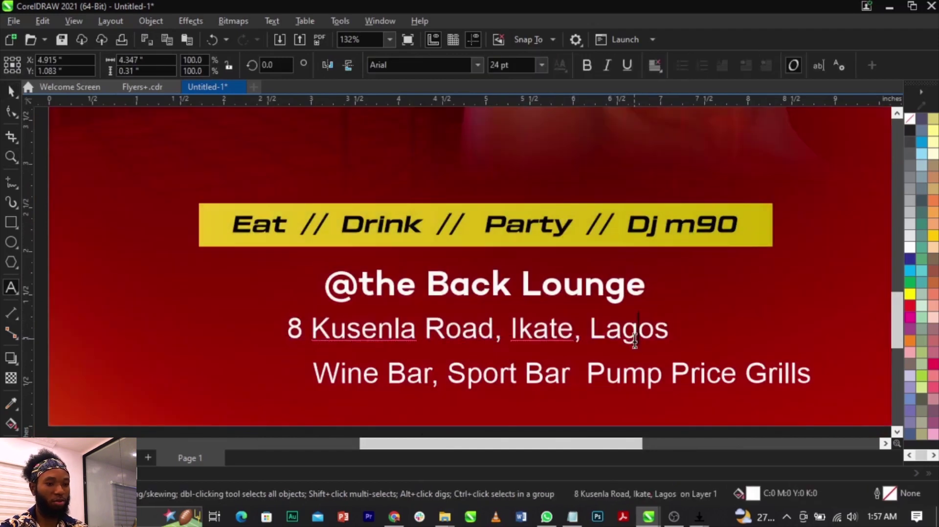
key(ctrl+a)
key(shift+F3)
key(Return)
key(ctrl+space)
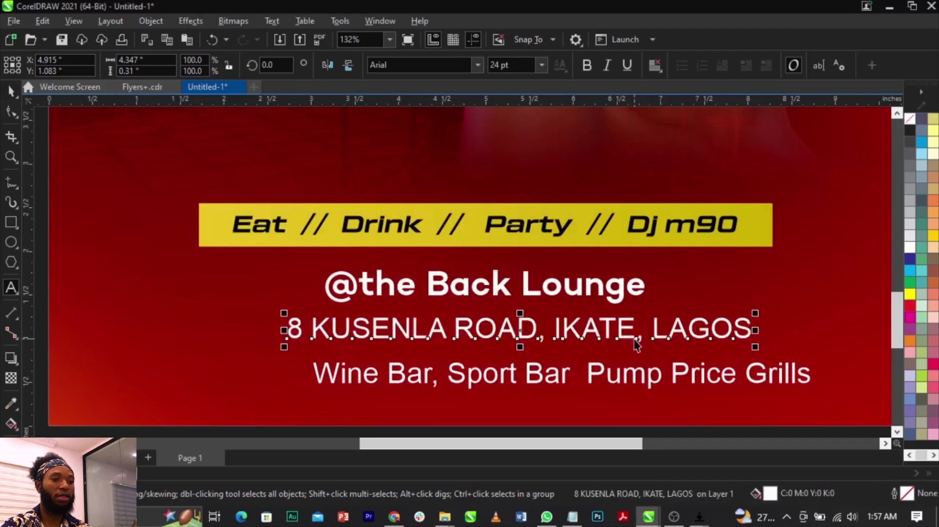
- Set the address line's font to Campton Book and reduce it to about 16.5 pt
drag(756, 347, 700, 344)
click(479, 69)
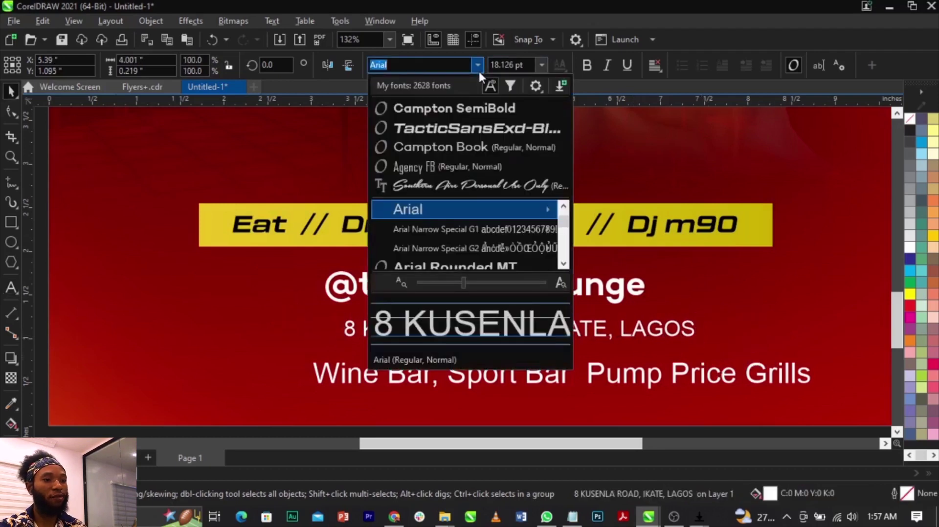
click(476, 154)
text(Campton Book)
key(Return)
drag(706, 344, 679, 346)
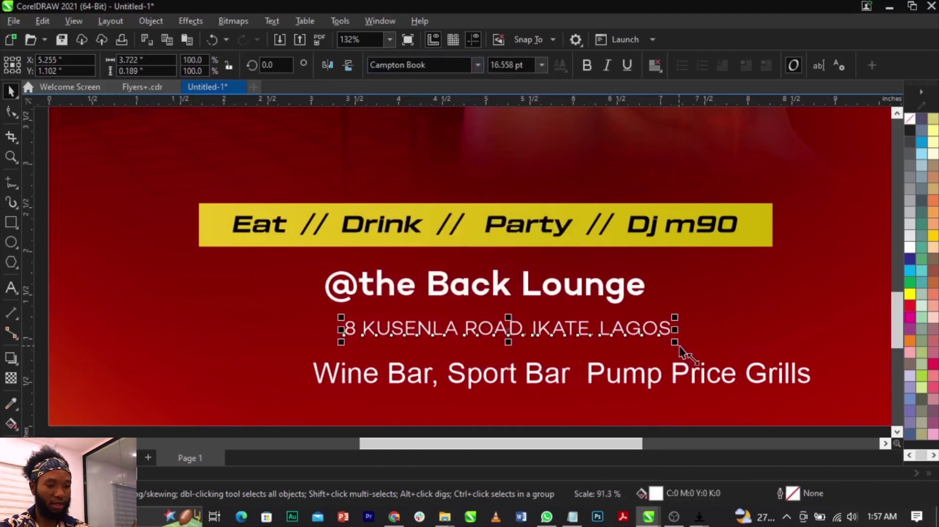
- Centre the address line horizontally under the venue name and make it bold
shift+click(621, 296)
key(c)
click(738, 317)
click(641, 331)
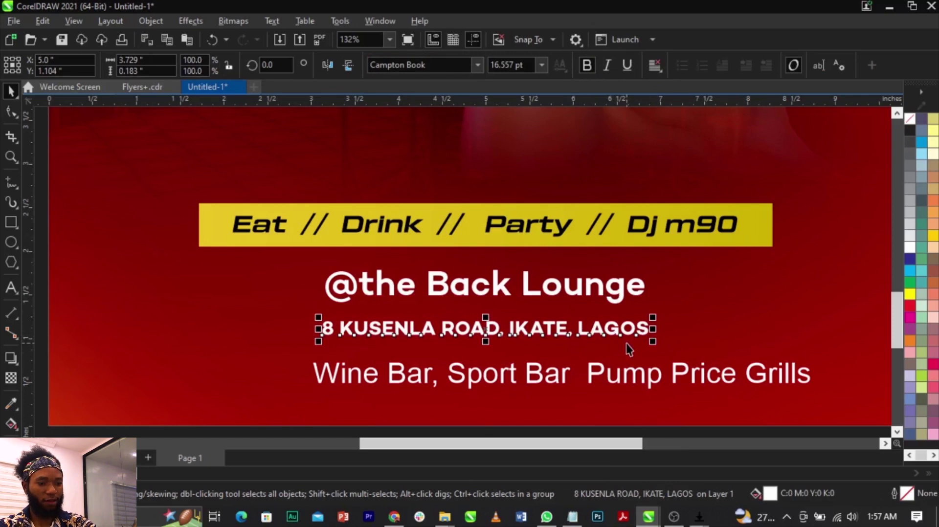
- Widen the address line's letter spacing with the Shape tool and recentre the line on the flyer
click(12, 115)
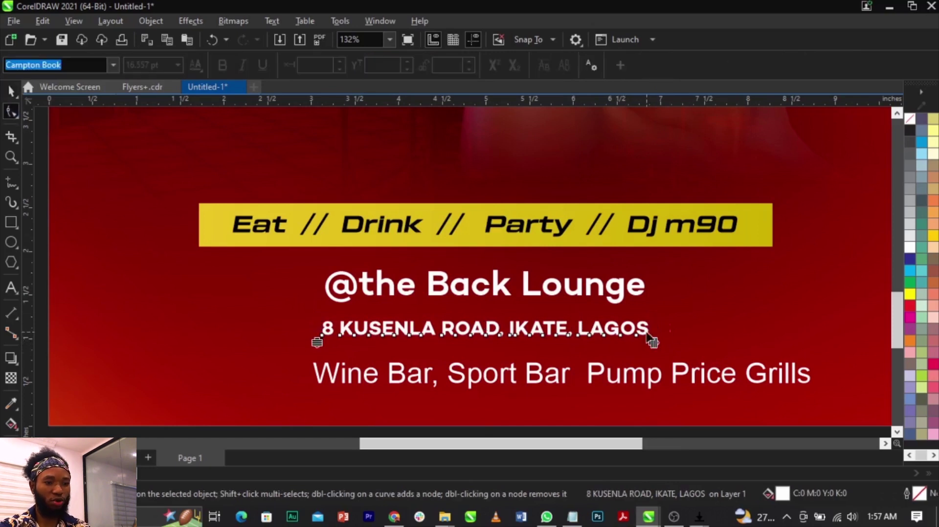
drag(654, 343, 770, 342)
key(space)
shift+click(626, 291)
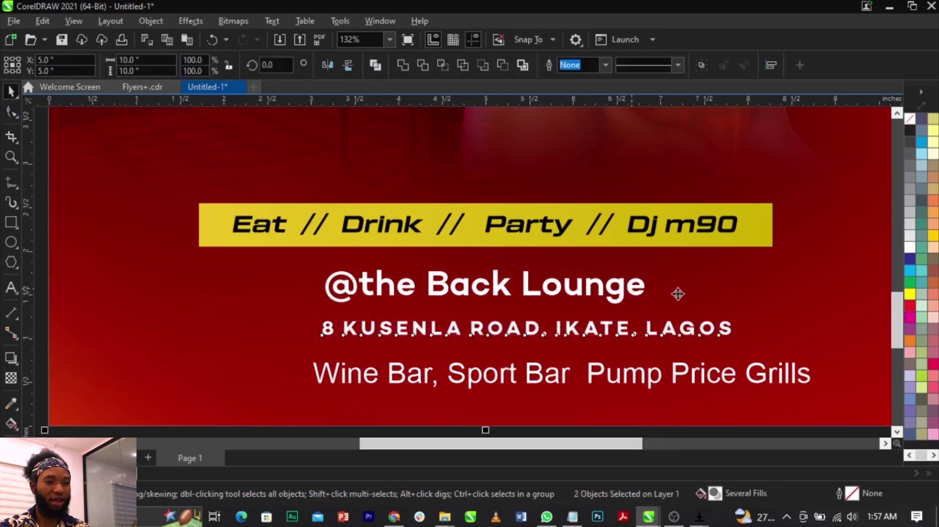
key(c)
scroll(606, 299, down, 1)
key(Escape)
scroll(649, 330, up, 1)
click(648, 330)
drag(648, 330, 649, 318)
- Move the yellow bar with its text, the venue name and the address line slightly up together
scroll(628, 277, down, 3)
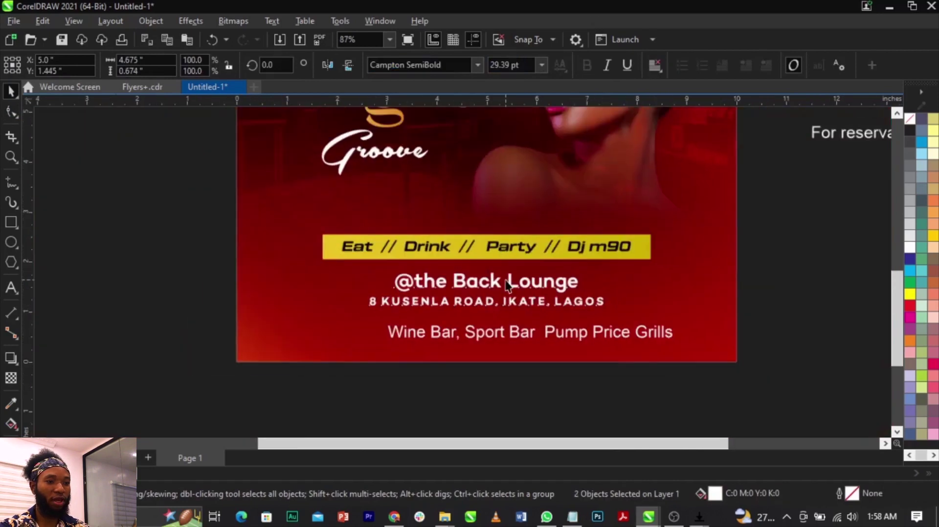
drag(270, 227, 680, 320)
scroll(506, 237, up, 3)
scroll(505, 266, up, 1)
drag(509, 282, 510, 268)
scroll(510, 268, down, 3)
click(779, 331)
key(F2)
drag(244, 215, 765, 372)
click(778, 349)
click(865, 356)
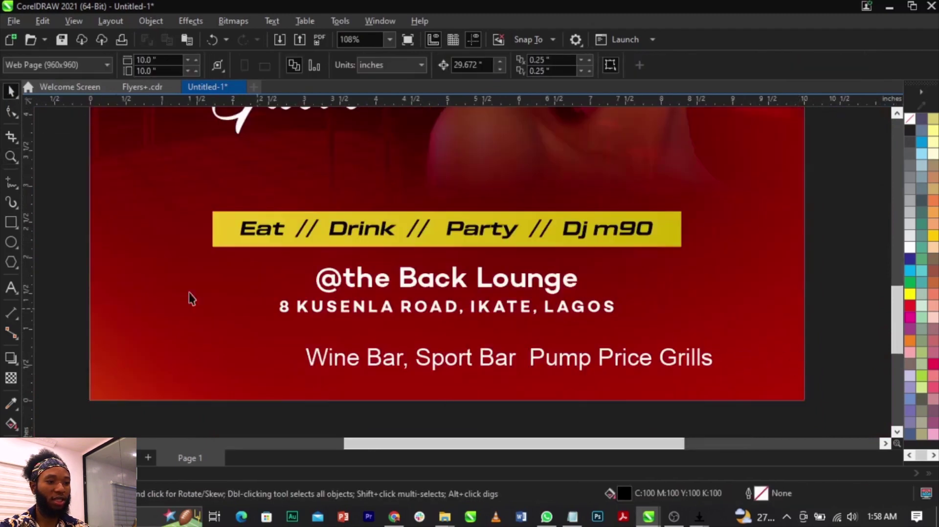
- Draw a full-width rectangle about 10 by 0.47 in along the flyer's bottom edge and fill it white
key(F6)
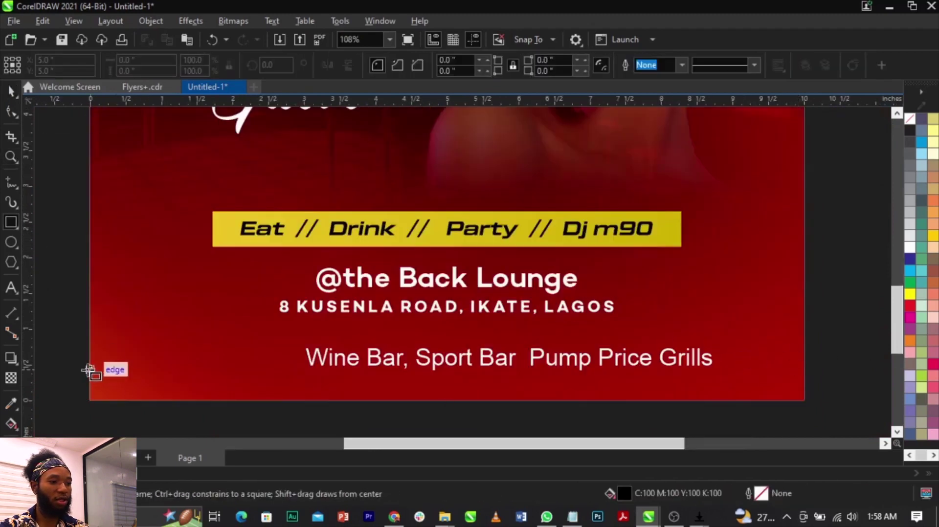
drag(88, 367, 807, 400)
key(space)
click(909, 247)
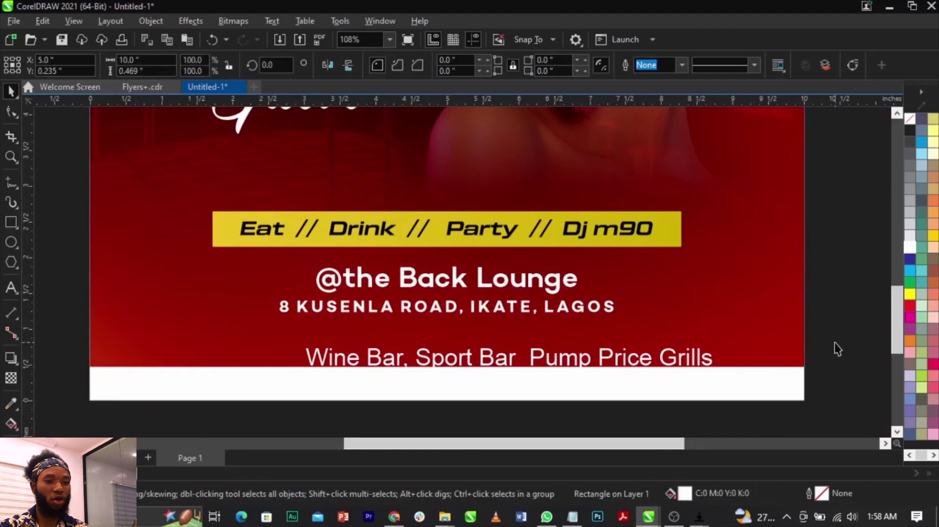
- Move the "Wine Bar, Sport Bar Pump Price Grills" line above the white strip and set its font to Campton Book
click(629, 361)
drag(632, 358, 574, 342)
double_click(574, 342)
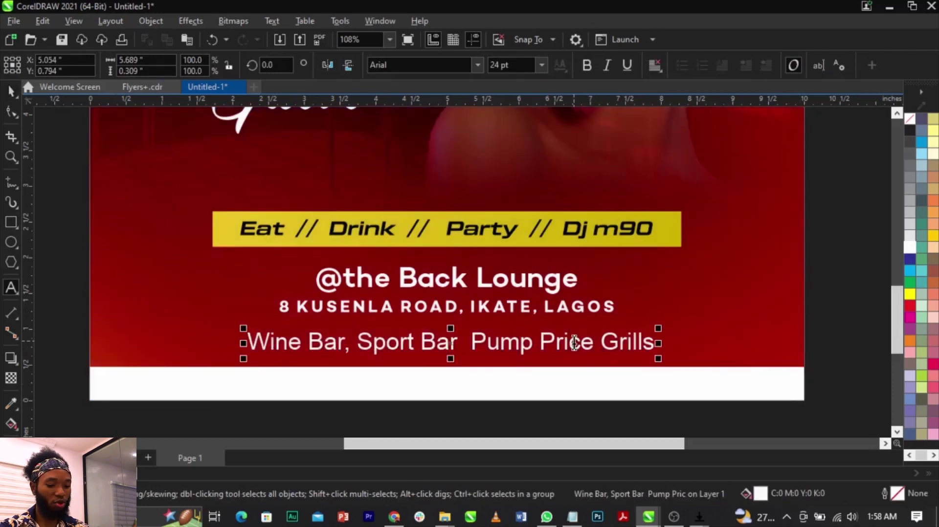
click(657, 357)
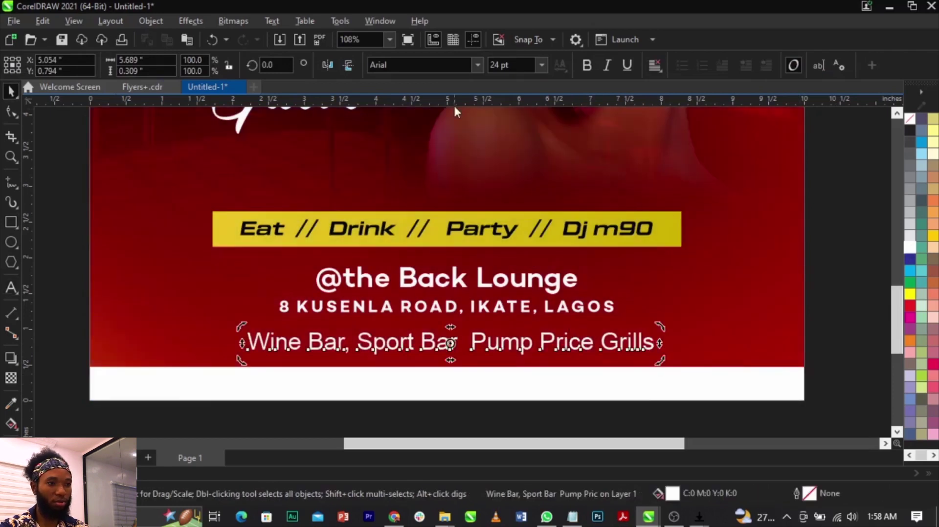
click(477, 66)
click(455, 127)
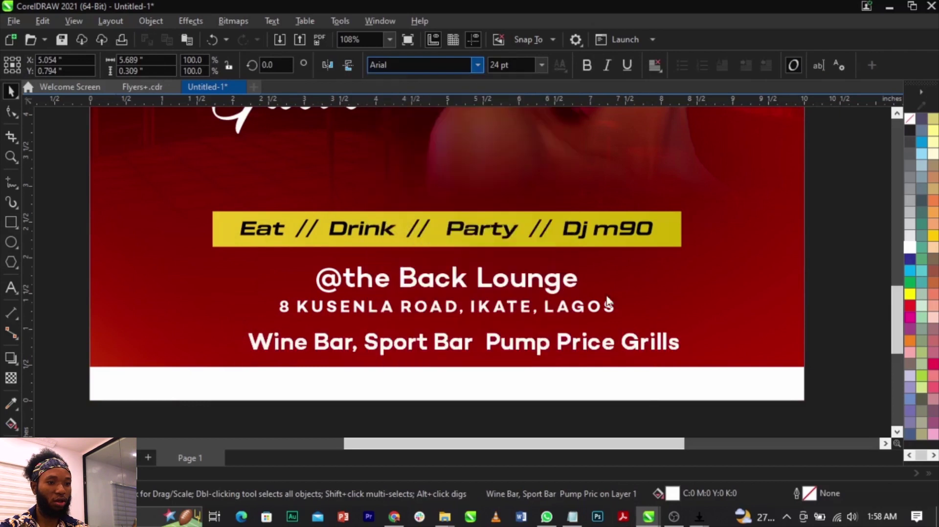
- Reduce the "Wine Bar, Sport Bar Pump Price Grills" line to about 18 pt and centre it horizontally on the flyer
drag(677, 364, 625, 370)
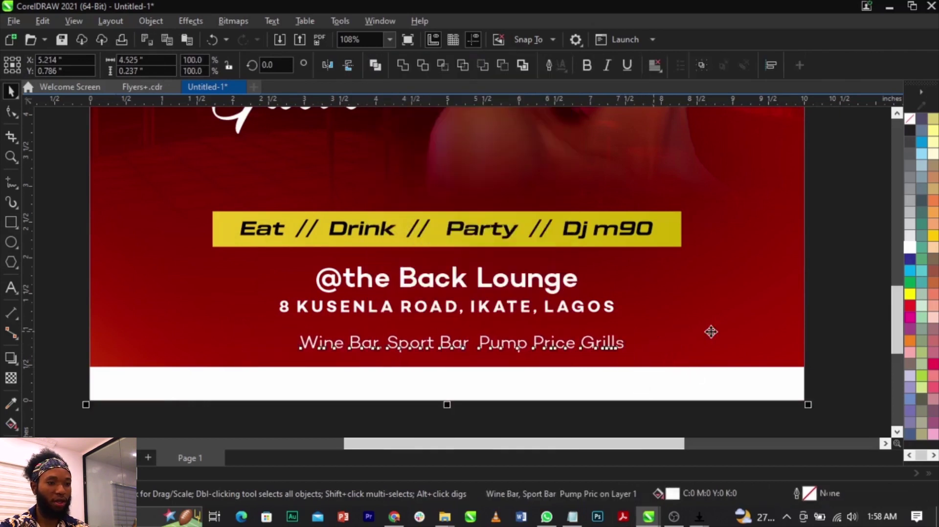
key(c)
click(843, 331)
scroll(386, 337, up, 1)
double_click(313, 356)
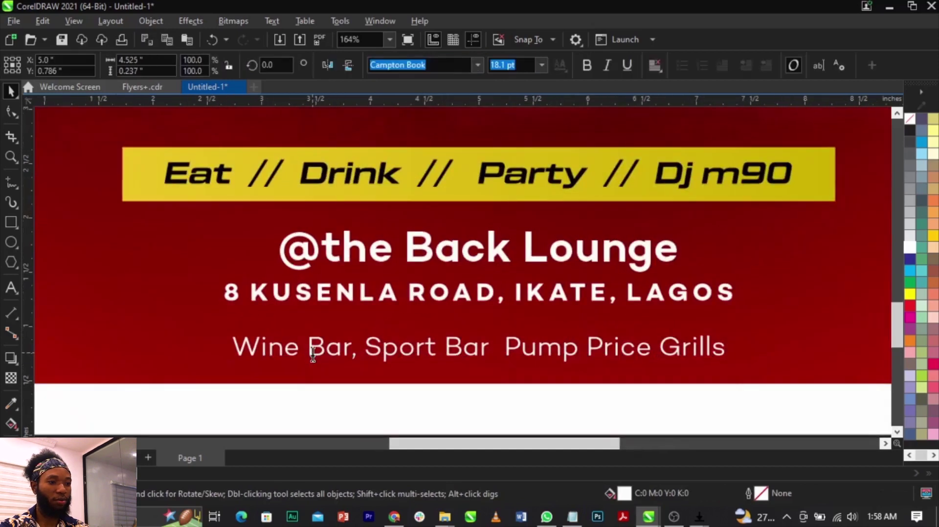
double_click(313, 356)
text(|)
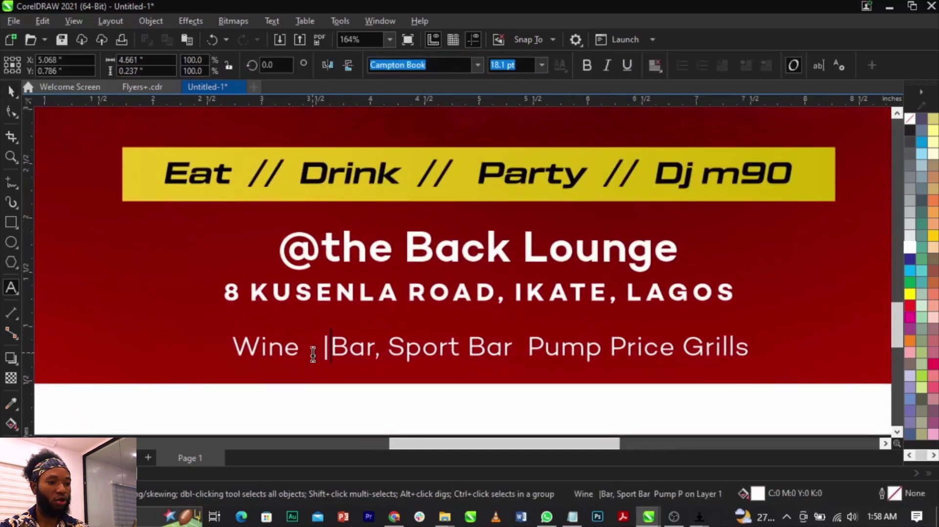
click(490, 352)
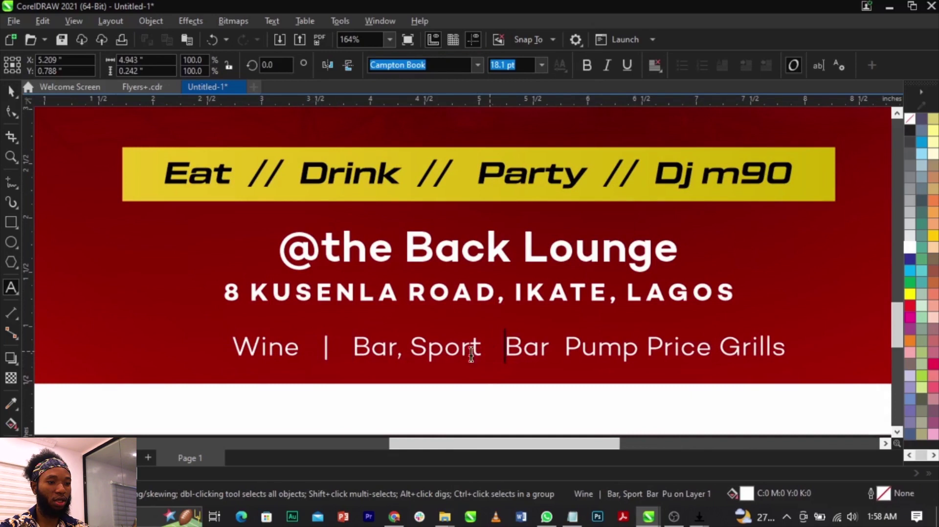
drag(347, 350, 308, 350)
key(BackSpace)
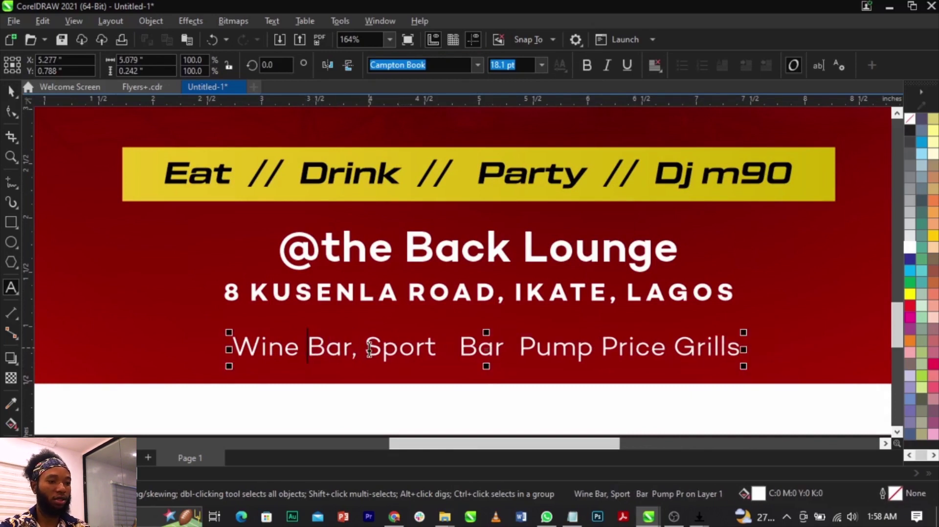
- Replace the comma after "Wine Bar" with a "|" separator, remove the extra spaces in "Sport Bar", and add another "|" after it
click(366, 351)
key(BackSpace)
key(BackSpace)
text(|)
click(491, 352)
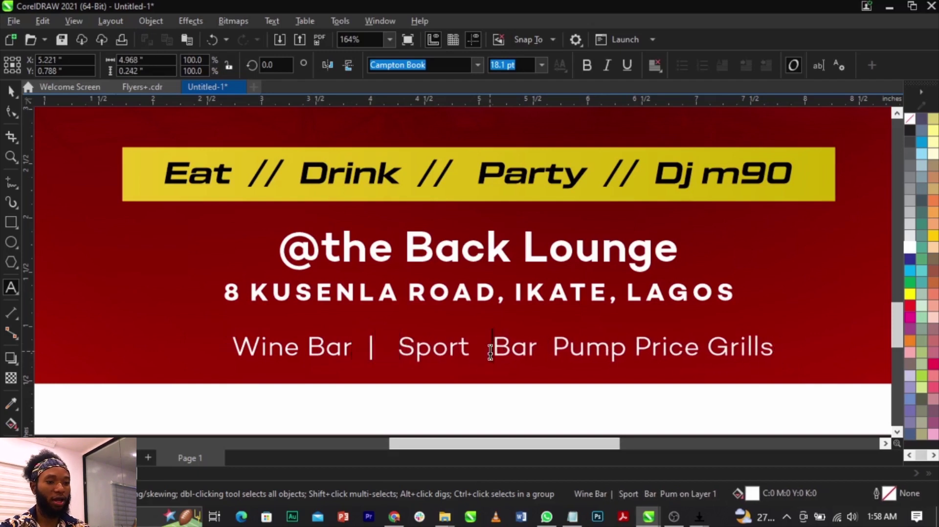
key(BackSpace)
key(BackSpace)
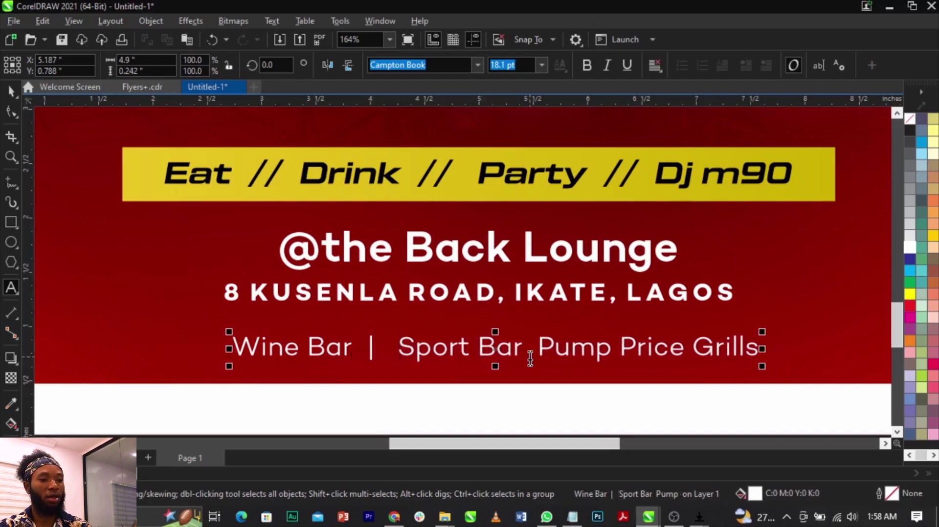
text(|)
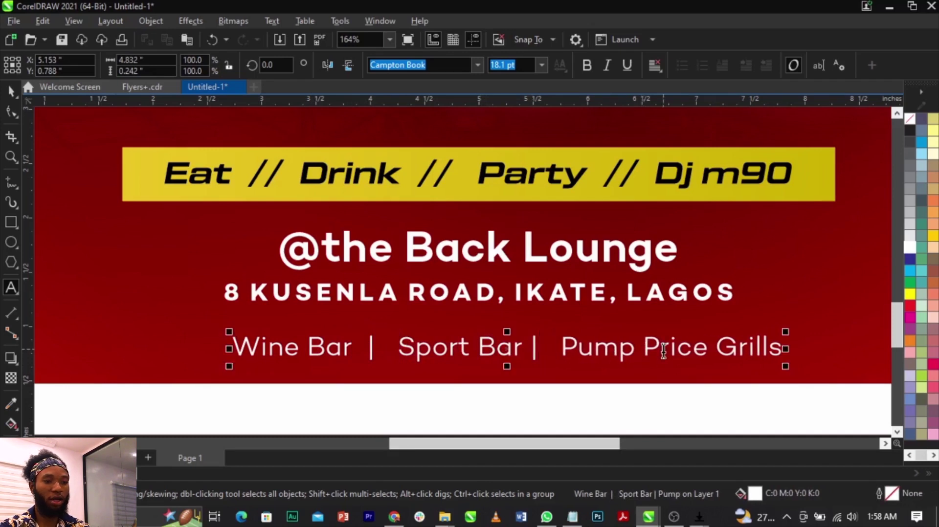
- Insert a "|" separator between "Pump Price" and "Grills" and centre the services line horizontally on the flyer
click(717, 352)
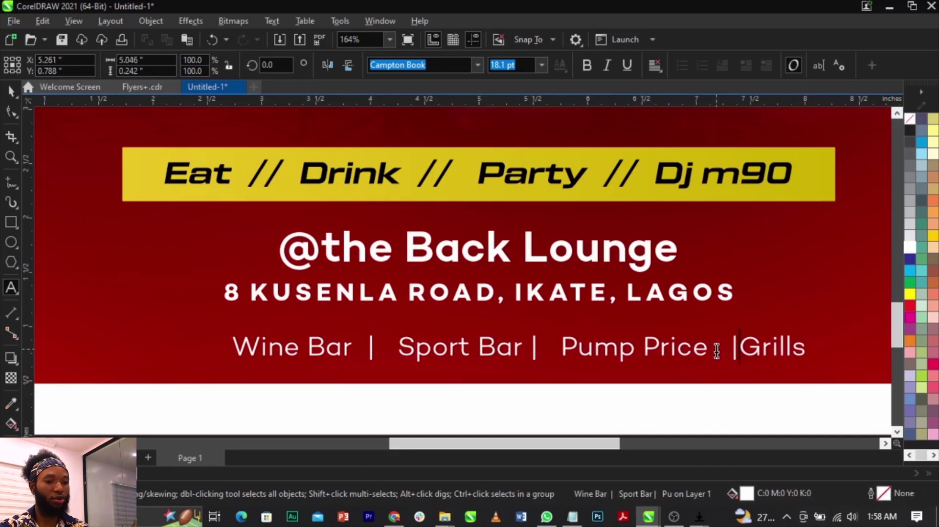
key(ctrl+space)
shift+click(786, 319)
key(c)
scroll(424, 323, down, 3)
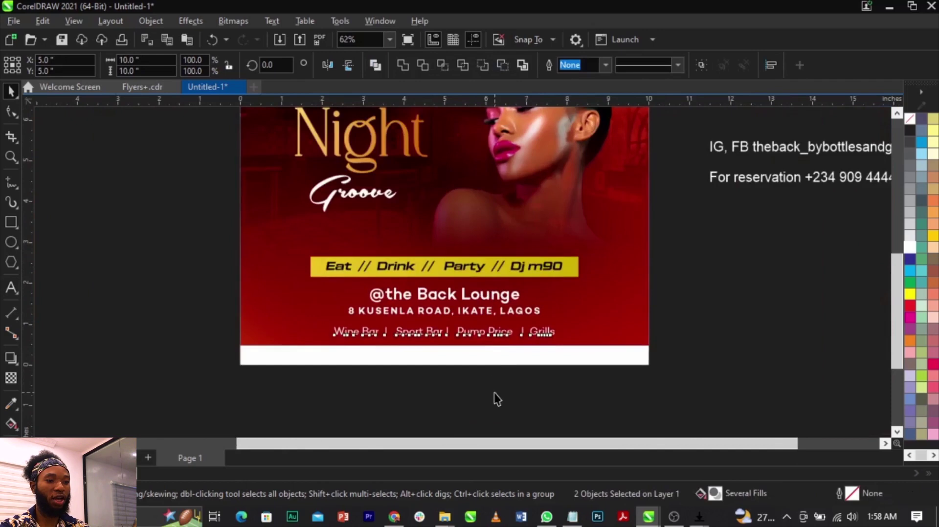
click(494, 395)
- Examine the separators and the centring of the services line against the address above it
scroll(507, 351, up, 2)
scroll(507, 356, up, 3)
click(496, 302)
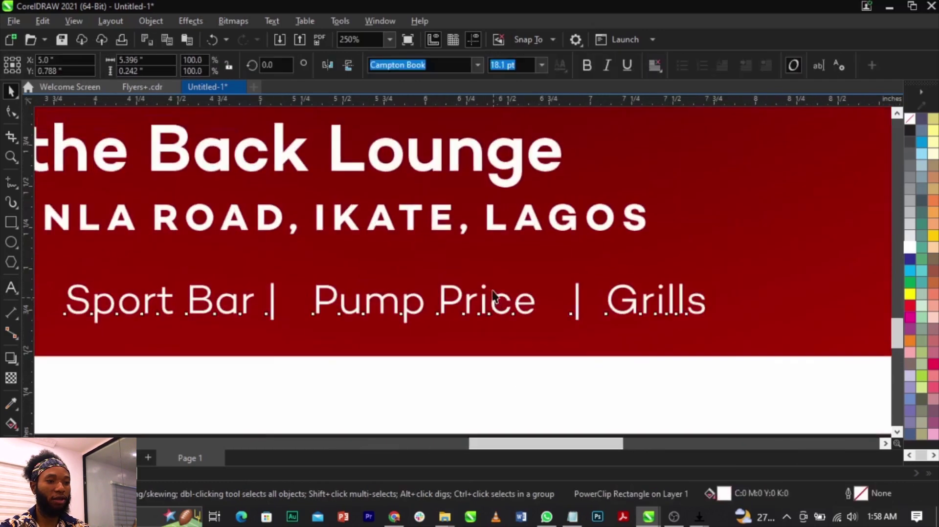
scroll(489, 331, down, 4)
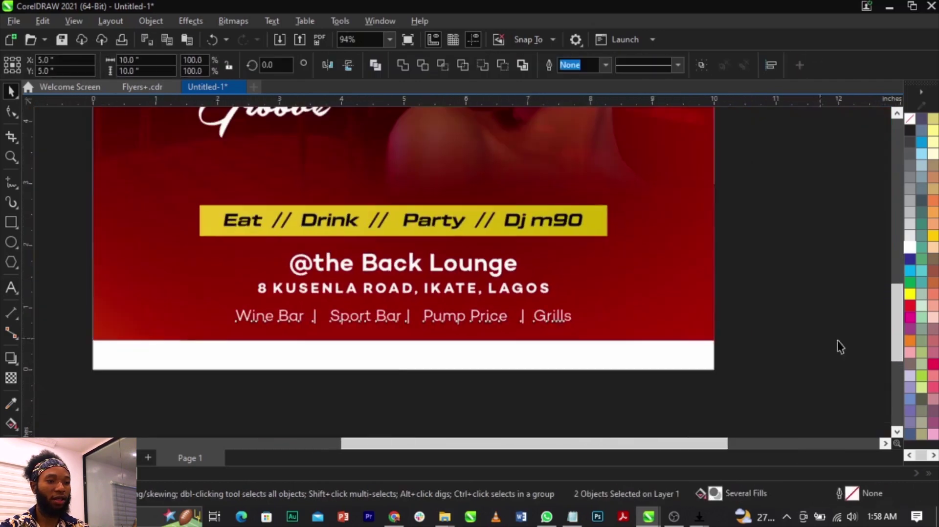
key(Escape)
scroll(757, 337, down, 2)
scroll(582, 318, up, 4)
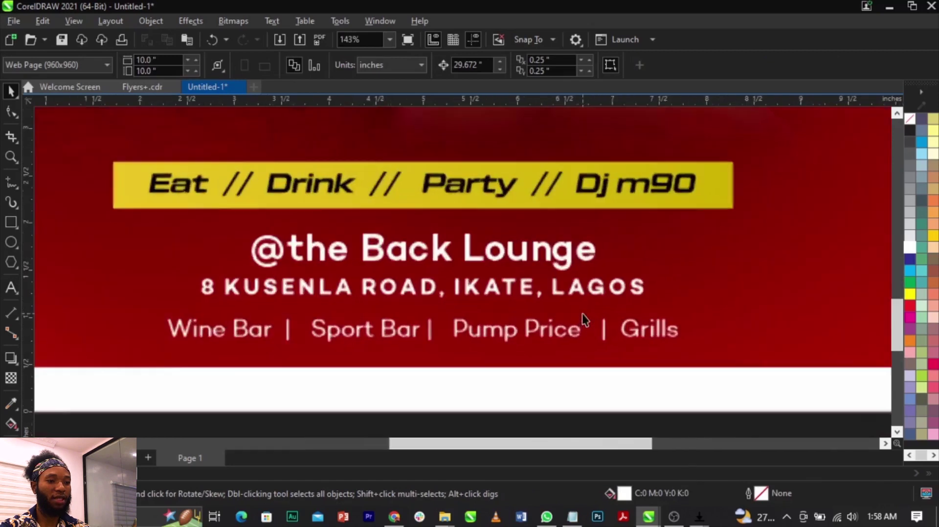
scroll(545, 330, down, 2)
- Open the flyer's PowerClip contents and draw a rectangle about 11.3 by 2.19 in across its bottom, filled black
click(628, 313)
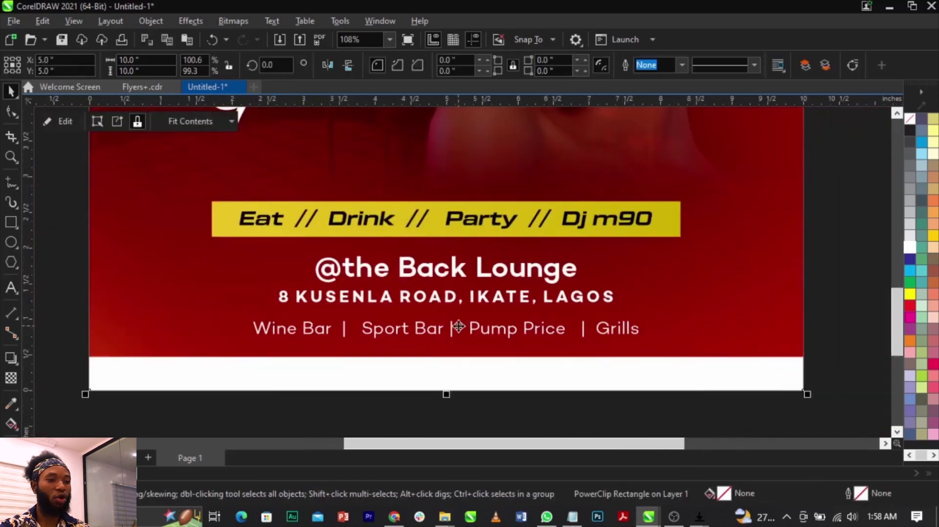
scroll(458, 327, down, 2)
scroll(595, 304, up, 2)
right_click(595, 304)
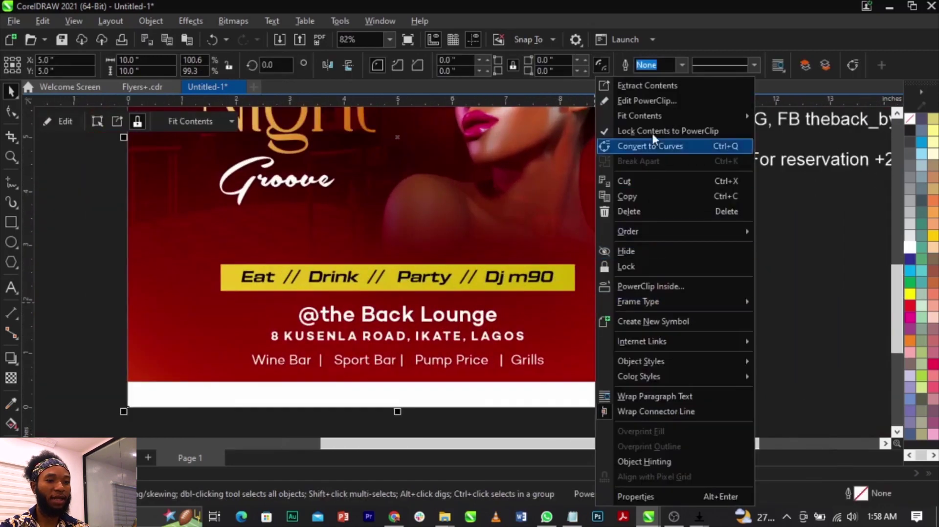
click(652, 101)
key(Escape)
key(F6)
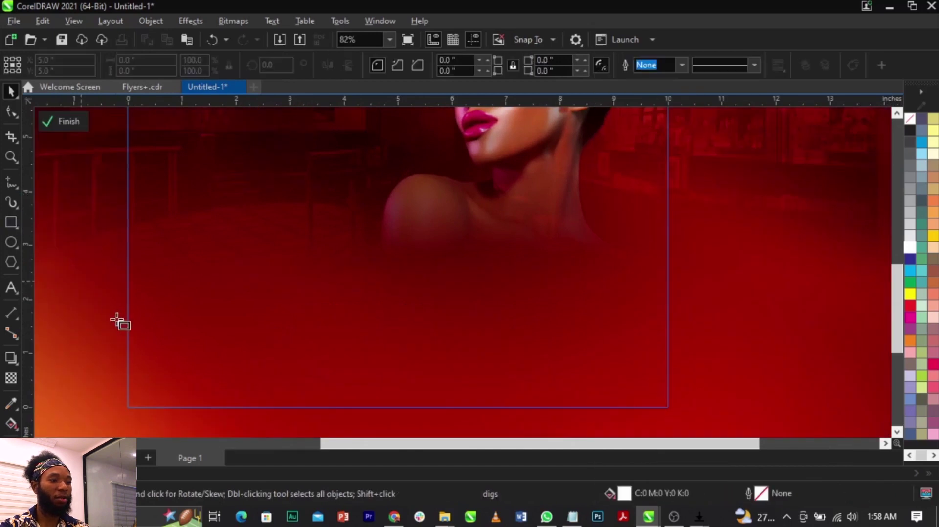
drag(108, 287, 719, 405)
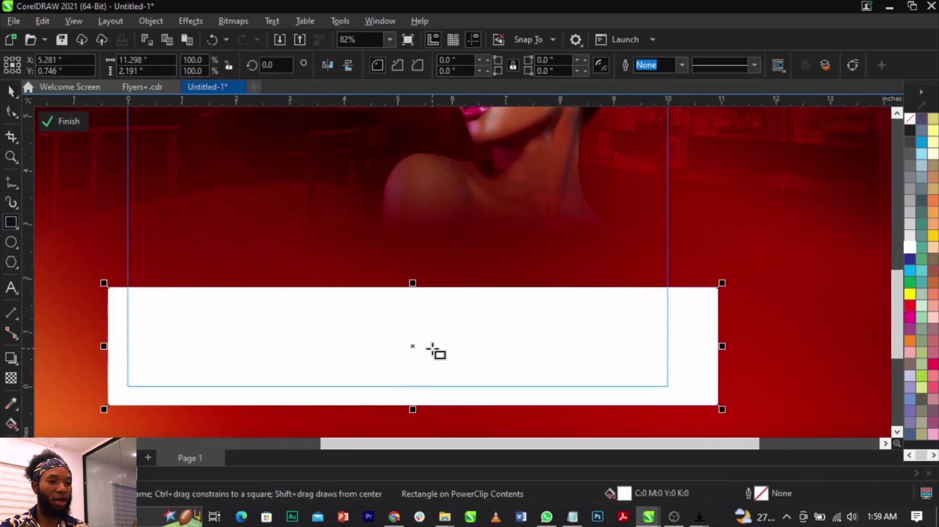
key(space)
click(135, 477)
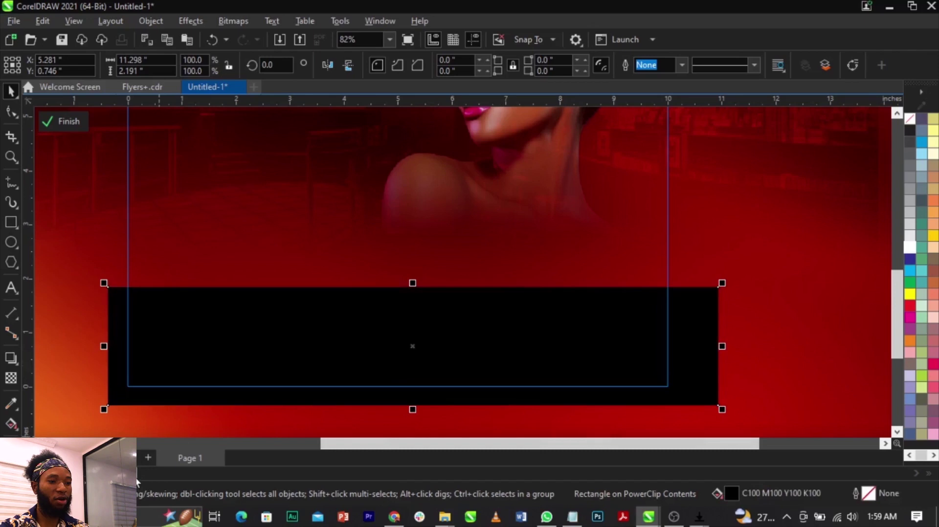
- Apply a vertical linear transparency to the black rectangle, fading out upwards, with the lower node at 13% transparency
click(11, 378)
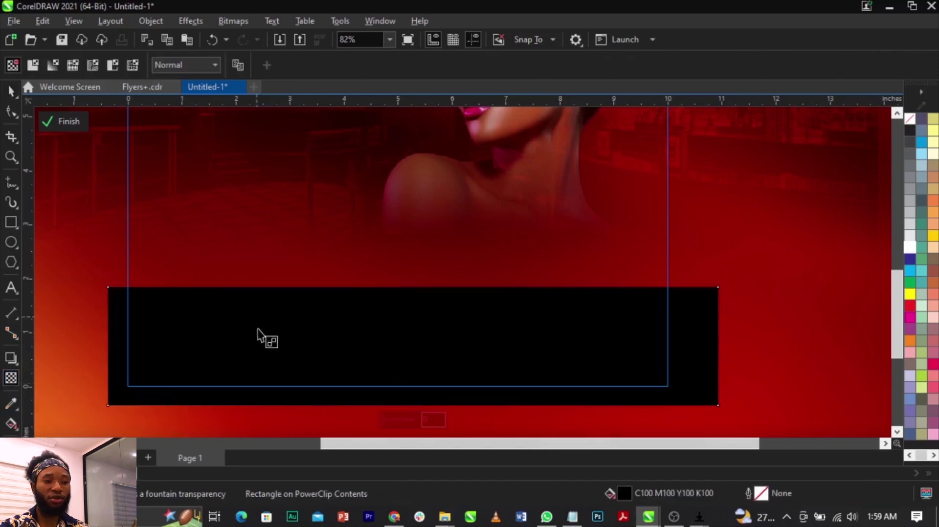
drag(413, 367, 414, 301)
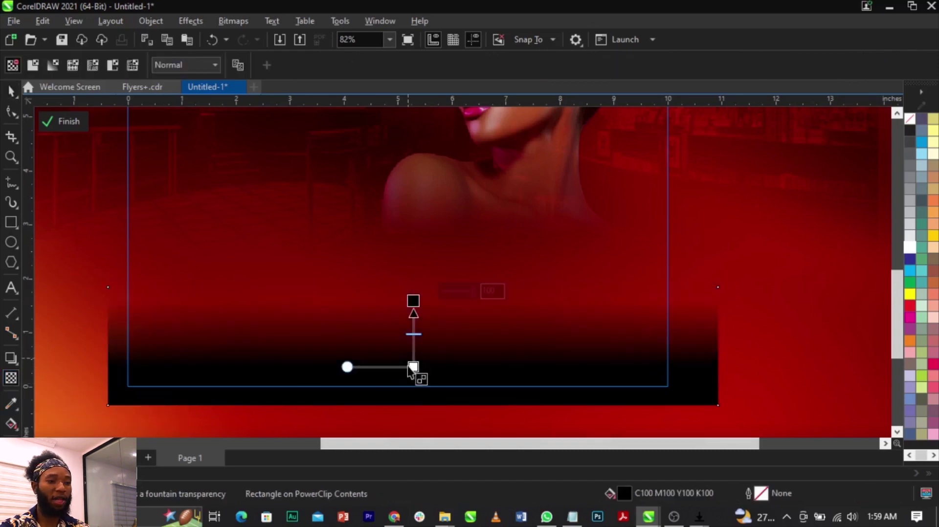
drag(413, 367, 414, 379)
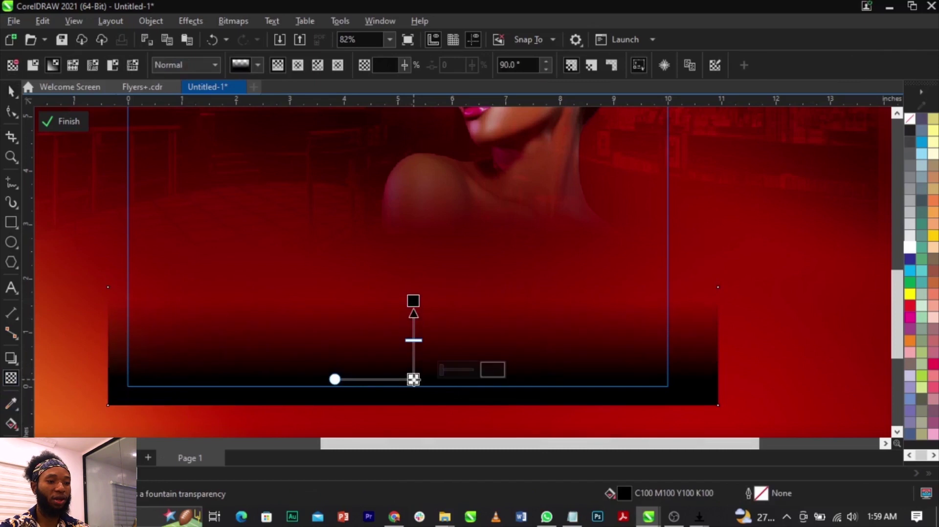
click(445, 370)
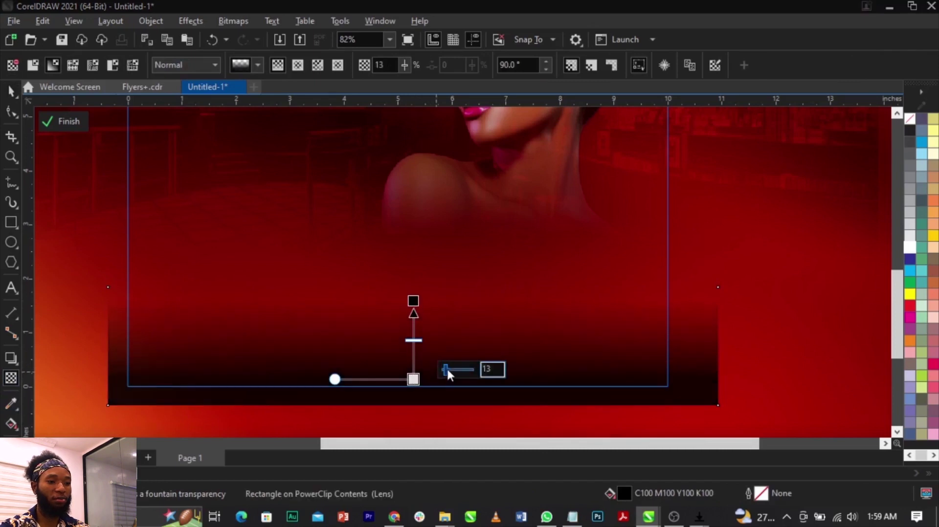
- Stretch the faded black rectangle to about 3.26 in high, shift it slightly down, and finish editing the PowerClip
key(space)
drag(412, 286, 411, 228)
drag(405, 294, 409, 303)
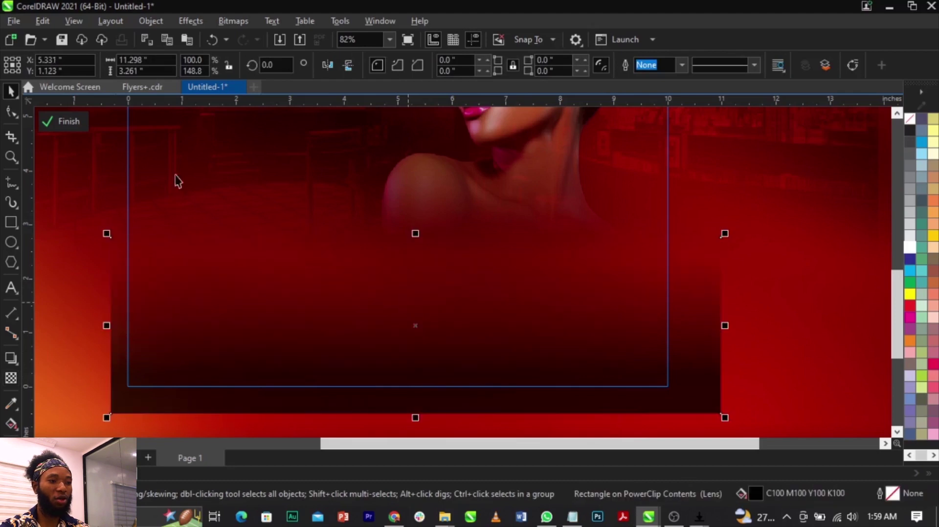
click(67, 125)
- Cut "7pm" out of the contact text block and place it as separate white text beside the flyer's address lines
scroll(443, 386, down, 2)
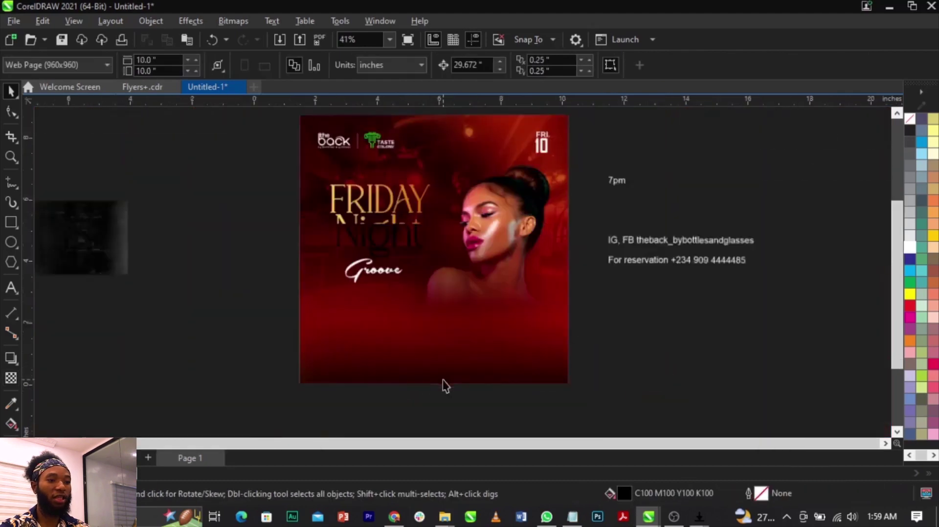
scroll(614, 234, up, 1)
click(622, 257)
double_click(623, 191)
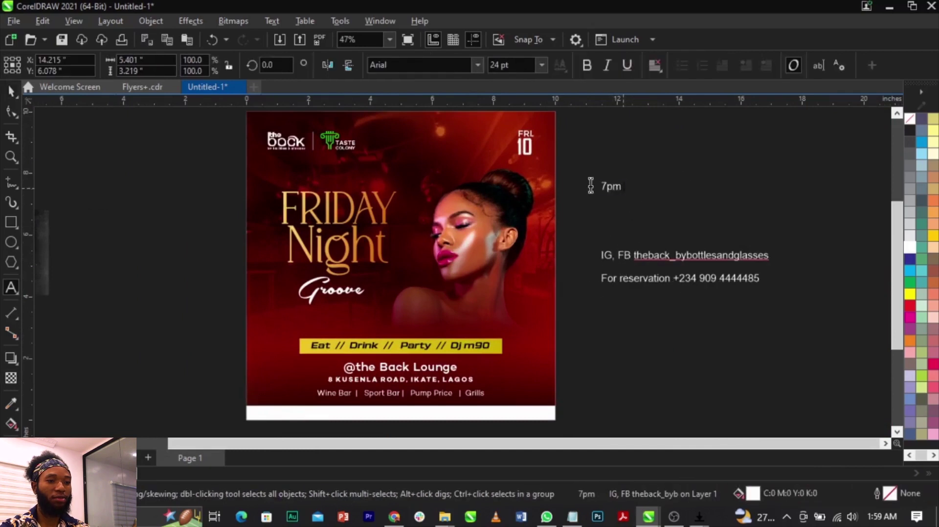
scroll(540, 391, up, 2)
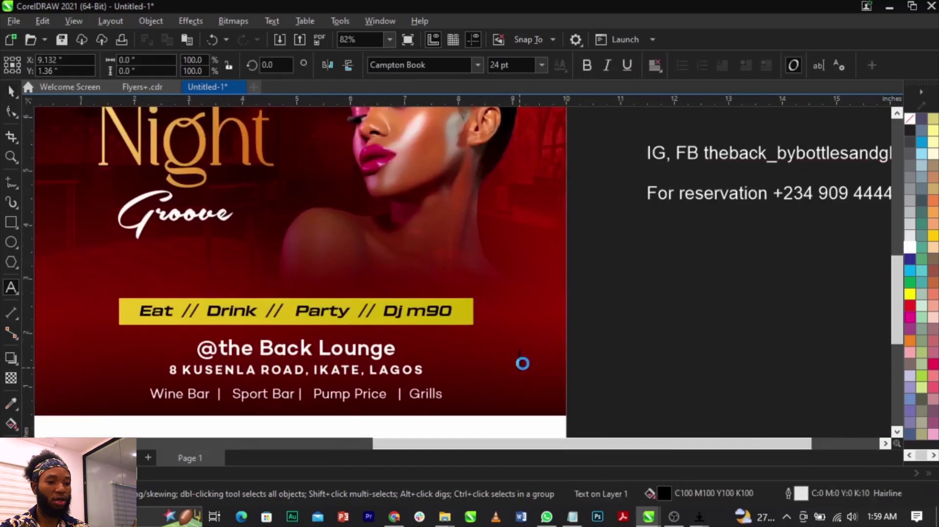
drag(374, 323, 626, 404)
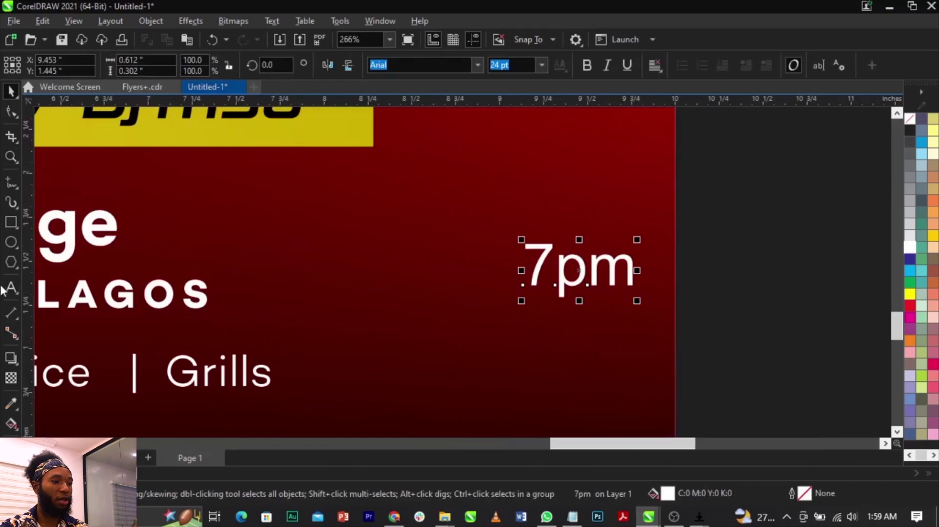
- Draw a black circle about 1.03 in across over the "7pm" text
click(9, 242)
drag(385, 190, 564, 350)
key(space)
drag(509, 286, 513, 285)
- Set the "7pm" text to Agency FB and centre it in front of the black circle
click(600, 264)
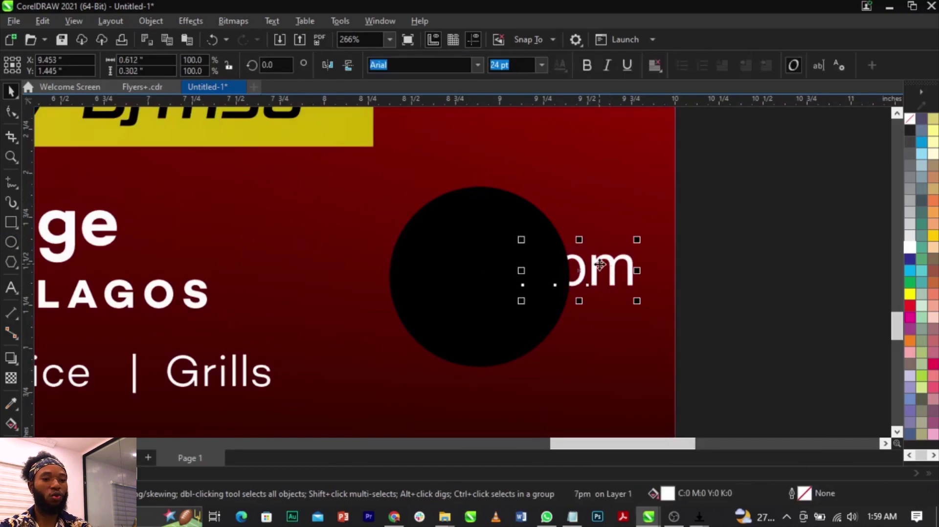
text(Agency FB)
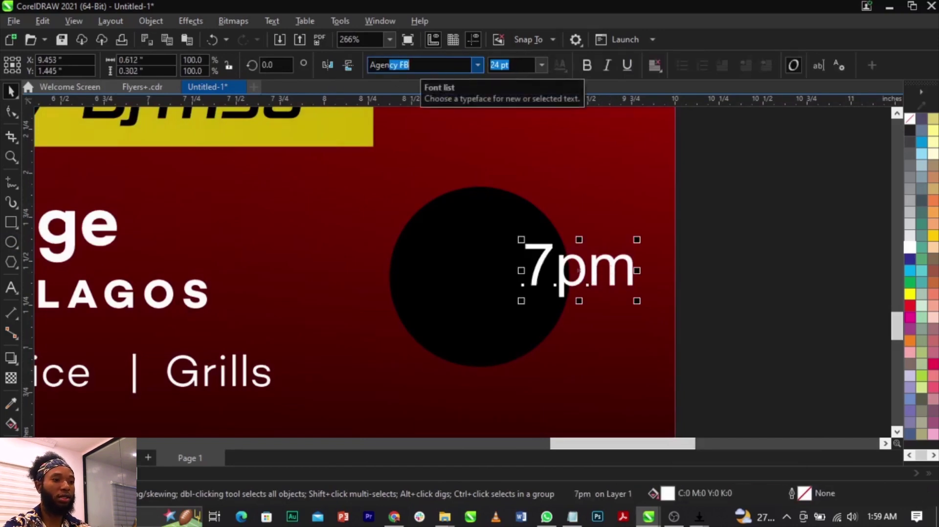
shift+click(455, 251)
key(c)
key(e)
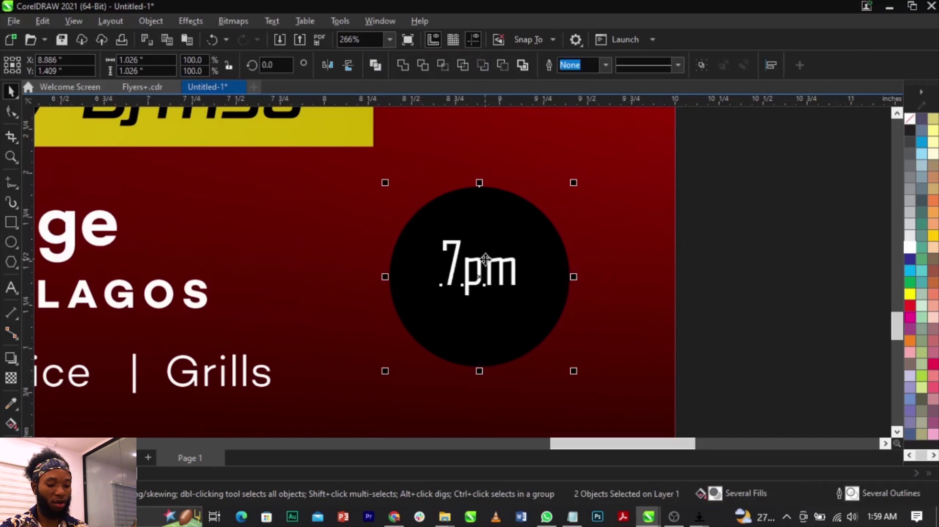
- Change "7pm" to uppercase, then enlarge it and re-centre it within a slightly smaller black circle
click(736, 297)
double_click(515, 286)
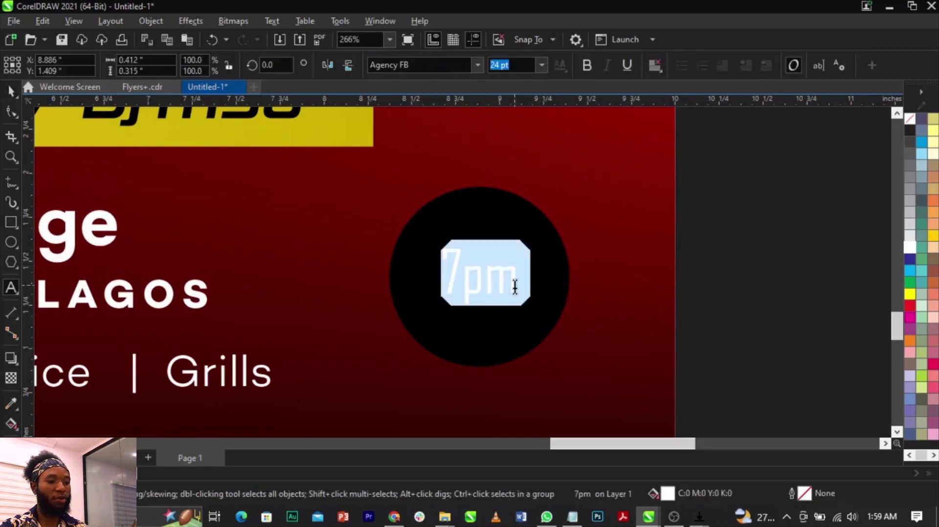
key(shift+F3)
click(453, 300)
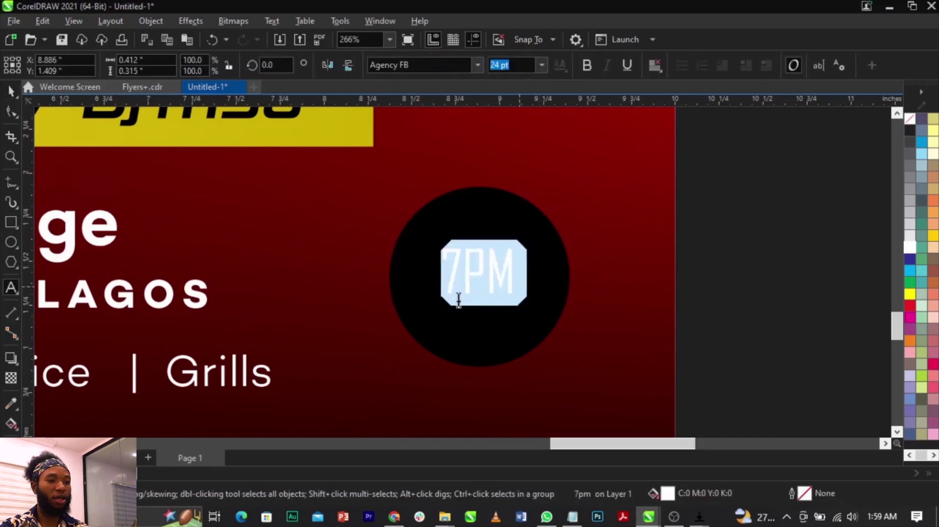
drag(517, 302, 532, 318)
key(c)
key(e)
drag(573, 183, 574, 195)
scroll(697, 269, down, 2)
click(689, 292)
- Move the contact text block down beside the flyer's footer and delete the empty lines above its first line
scroll(692, 289, down, 3)
scroll(687, 312, down, 1)
key(z)
drag(775, 357, 366, 101)
key(space)
click(733, 285)
drag(733, 285, 746, 390)
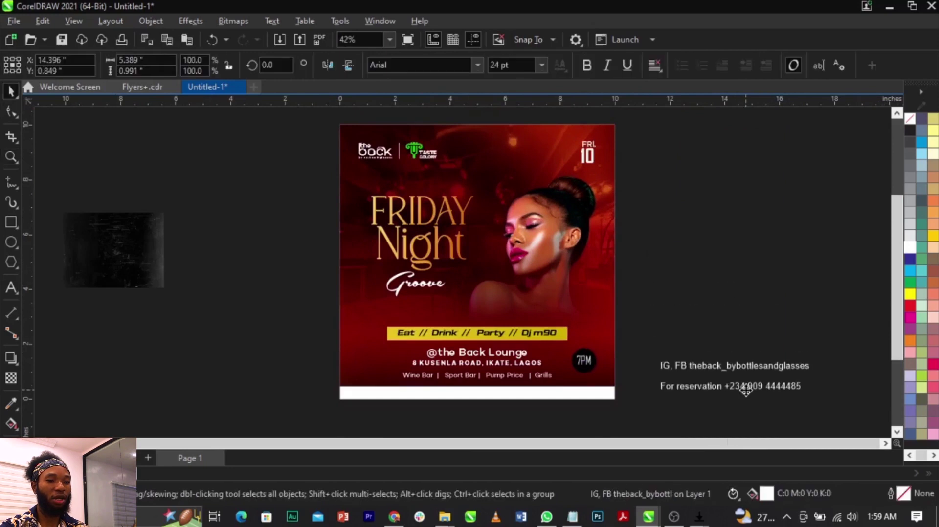
click(668, 373)
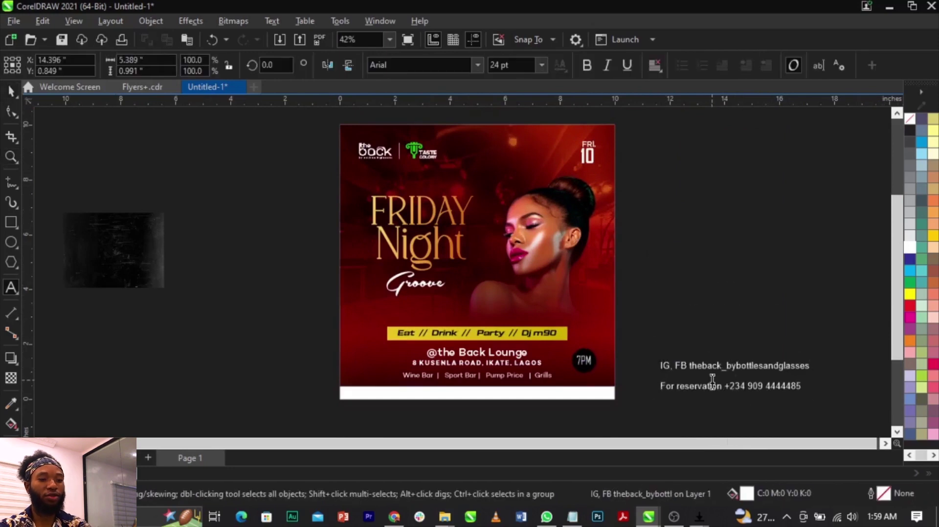
key(Up)
key(Up)
key(Up)
key(Up)
key(Up)
key(Up)
key(Up)
key(Up)
key(Up)
key(Up)
key(Up)
key(Up)
key(Up)
key(Up)
key(Up)
key(Up)
key(Up)
key(Up)
key(Up)
key(Up)
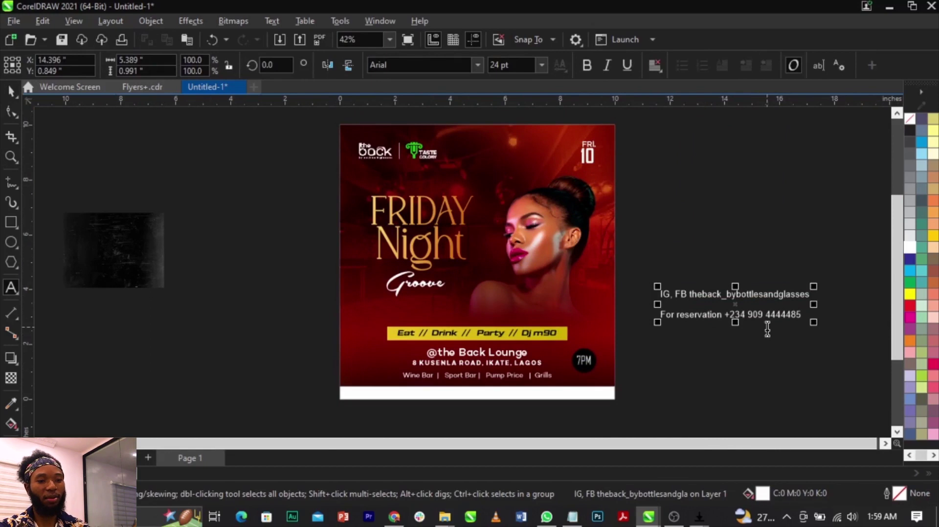
- Break the contact text into separate lines and place the IG/FB line and the reservation line on the white footer strip
key(ctrl+space)
drag(678, 318, 671, 404)
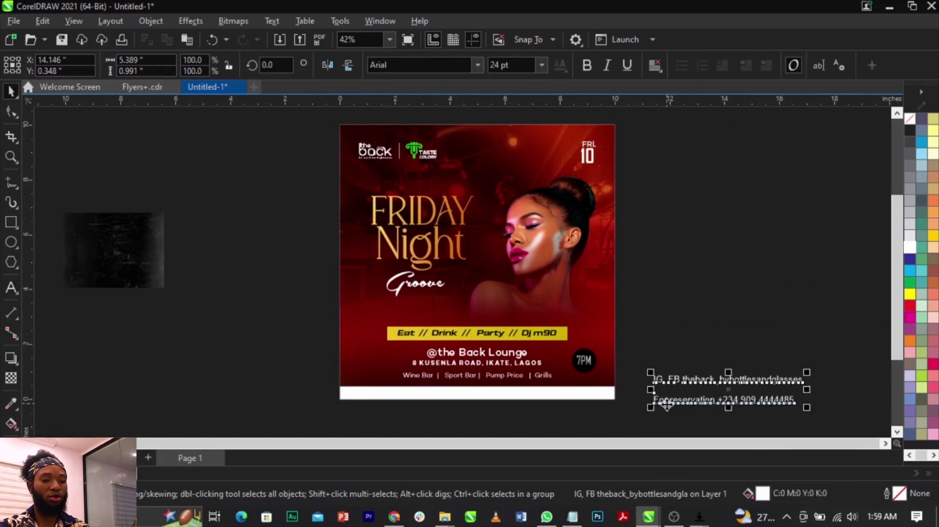
drag(698, 387, 408, 399)
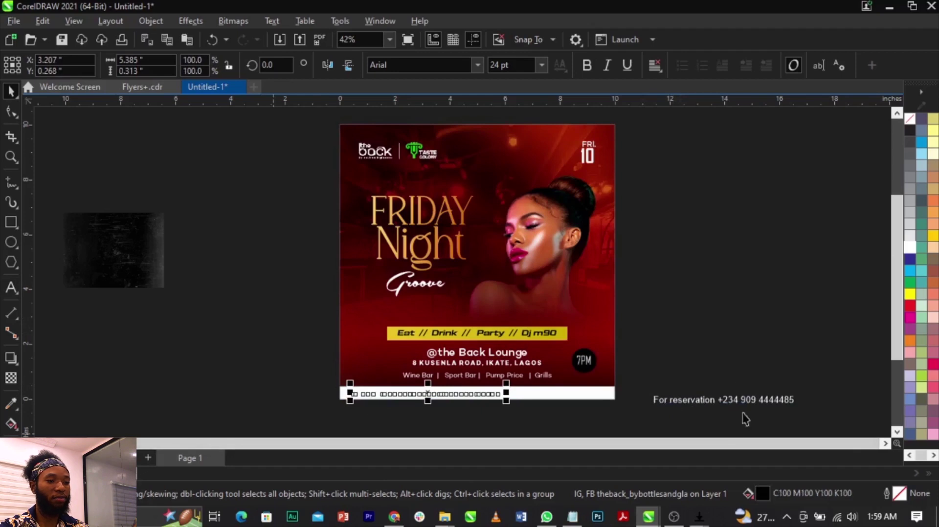
drag(733, 403, 595, 401)
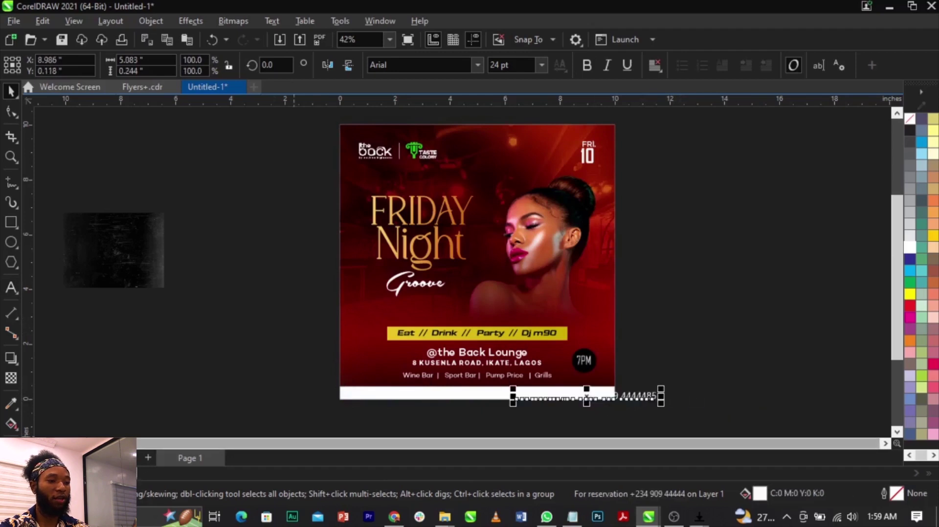
scroll(419, 401, up, 3)
scroll(185, 356, down, 2)
- Scale the IG/FB and reservation lines down together to fit the flyer's width and align their centres vertically
drag(163, 350, 685, 406)
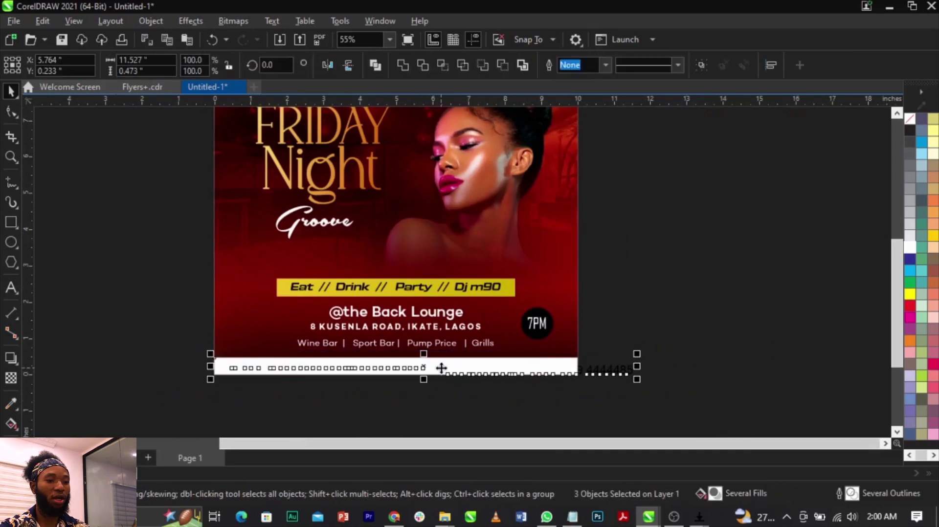
shift+click(441, 373)
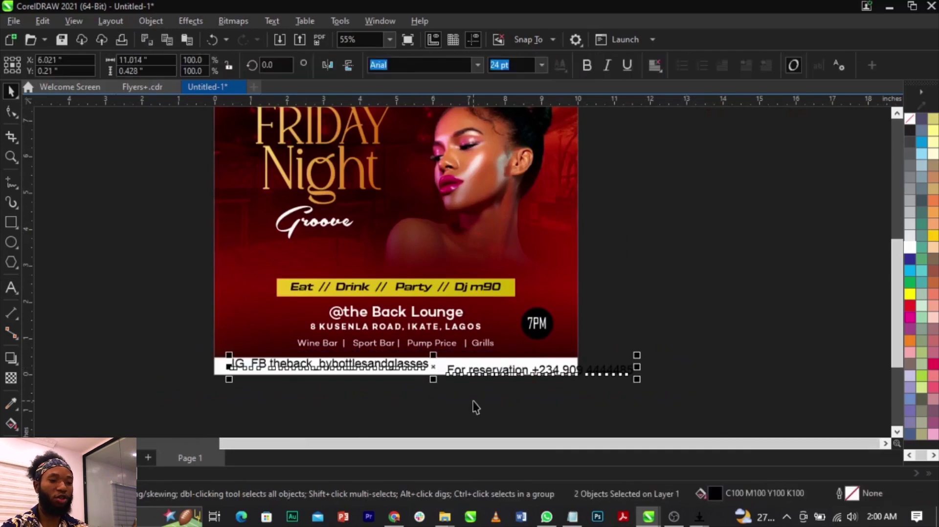
drag(637, 379, 525, 392)
key(e)
key(z)
drag(177, 352, 631, 370)
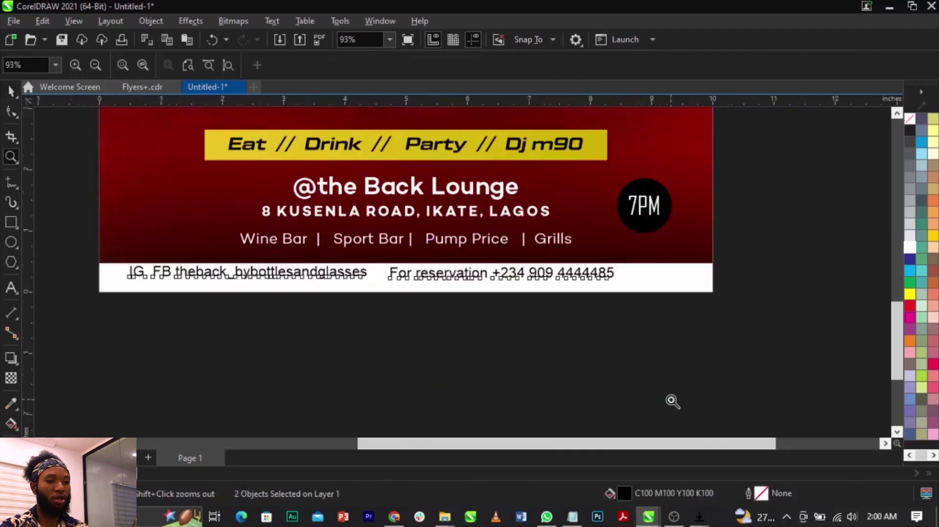
- Reduce both footer lines to about 14 pt and move the reservation line to the far end of the white strip
key(space)
click(611, 273)
shift+click(336, 274)
drag(619, 285, 538, 313)
drag(506, 275, 652, 282)
- Capitalise the word "reservation" in the footer's phone line so it reads "For Reservation"
scroll(651, 282, up, 5)
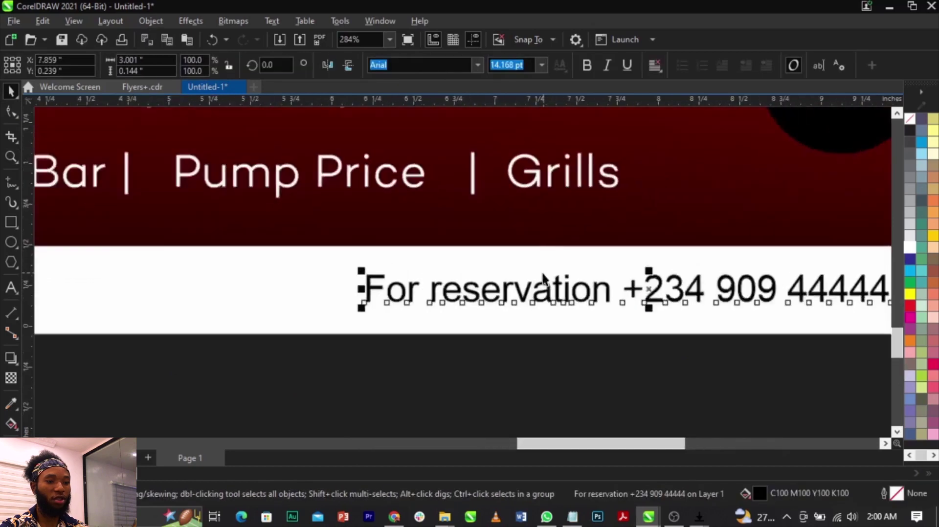
double_click(429, 293)
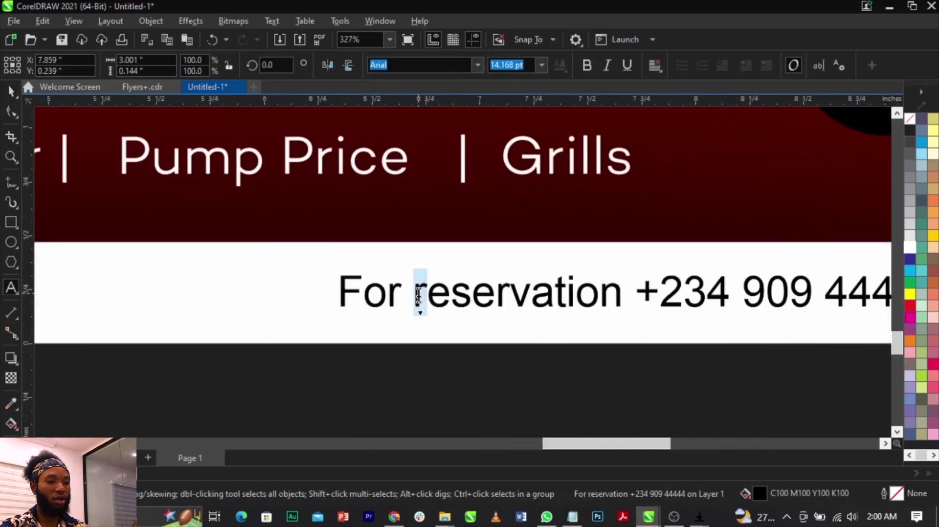
text(R)
scroll(392, 299, down, 4)
key(ctrl+space)
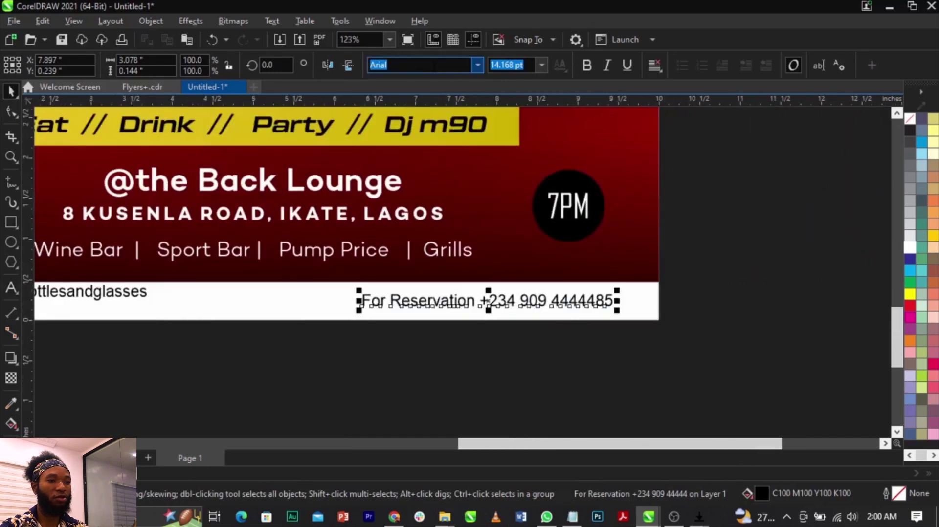
- Set the reservation line's font to TacticSans-Reg and move the line back inside the white strip
text(t)
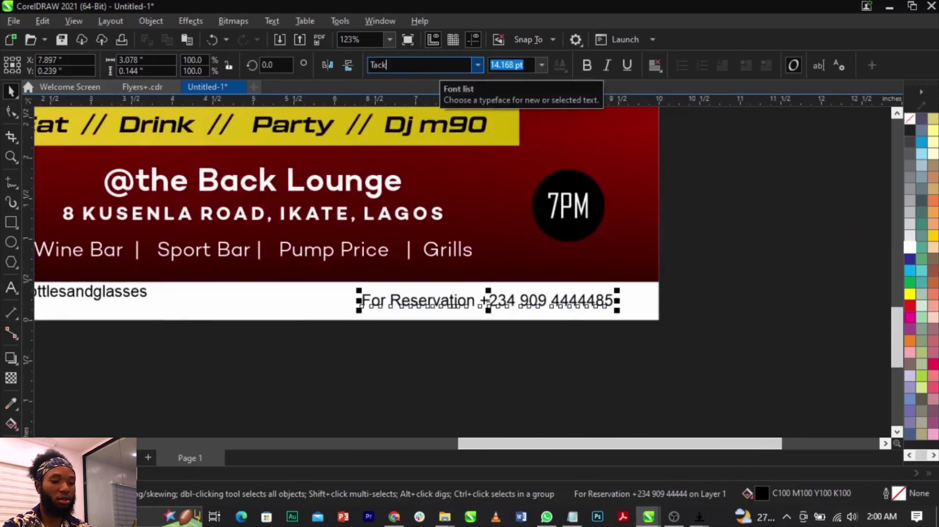
key(Down)
key(Down)
key(Down)
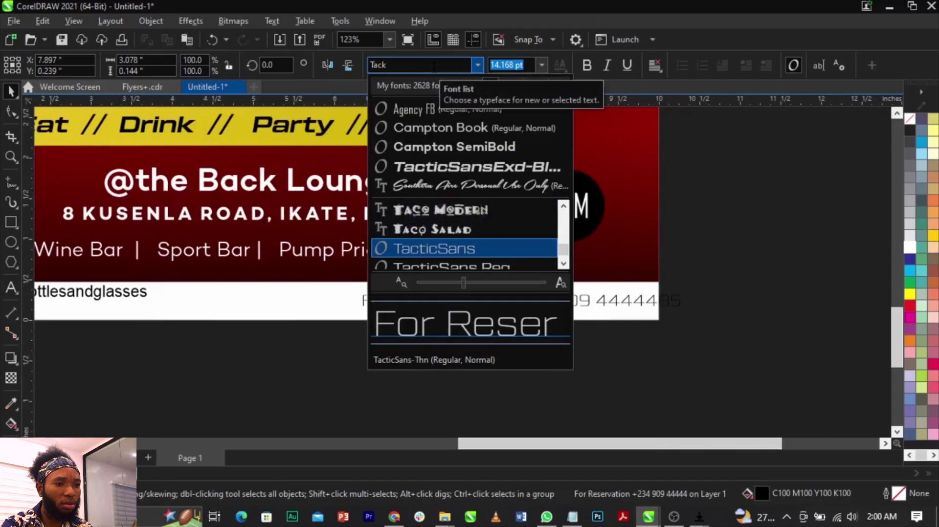
key(Down)
key(Return)
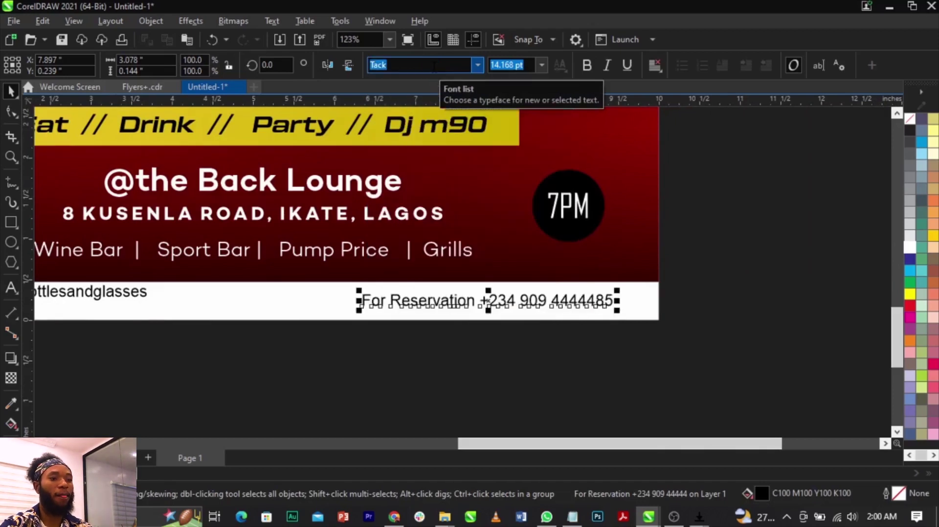
drag(612, 301, 562, 308)
scroll(565, 309, down, 1)
click(460, 336)
- Set the IG/FB line's font to TacticSans-Reg and centre it on the white strip, level with the reservation line
key(z)
drag(131, 278, 487, 334)
key(space)
click(489, 259)
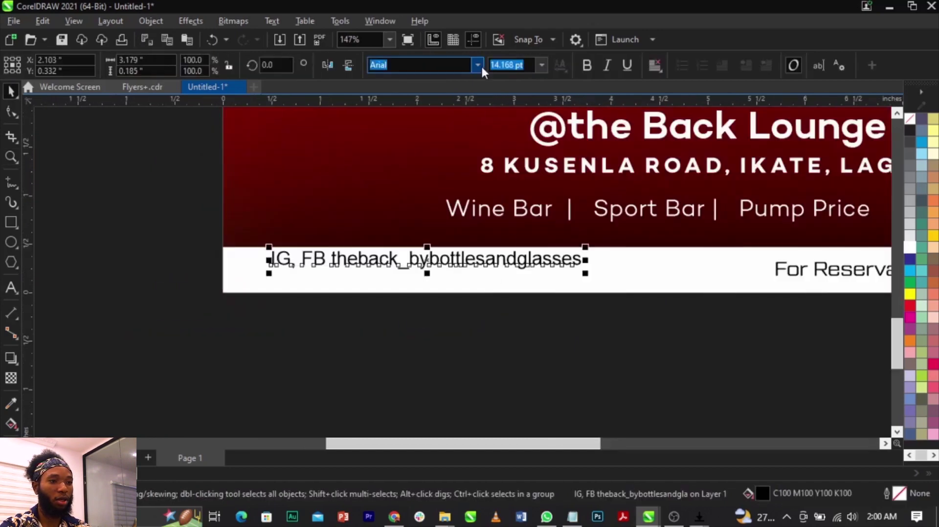
click(479, 65)
click(460, 110)
click(614, 263)
drag(614, 263, 626, 274)
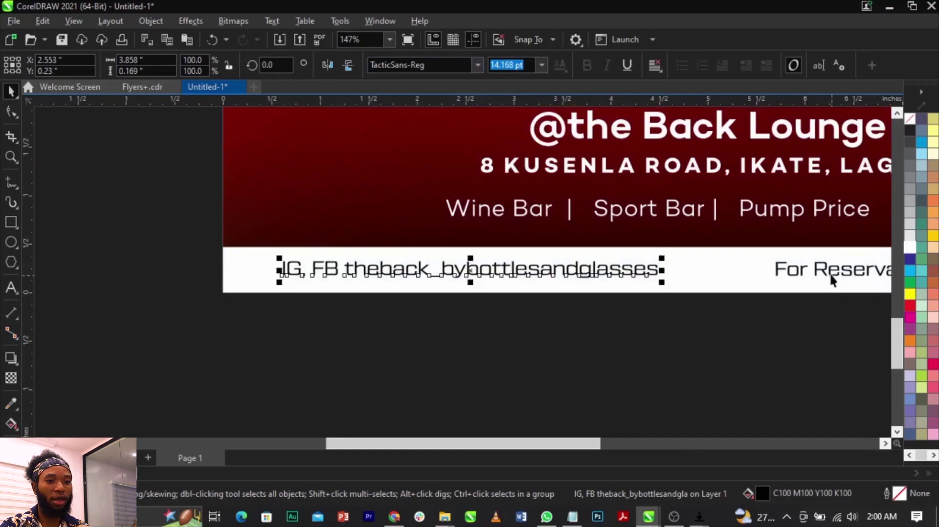
shift+click(834, 277)
click(350, 300)
- Examine the footer contact lines up close and the overall look of the whole flyer
scroll(318, 277, up, 2)
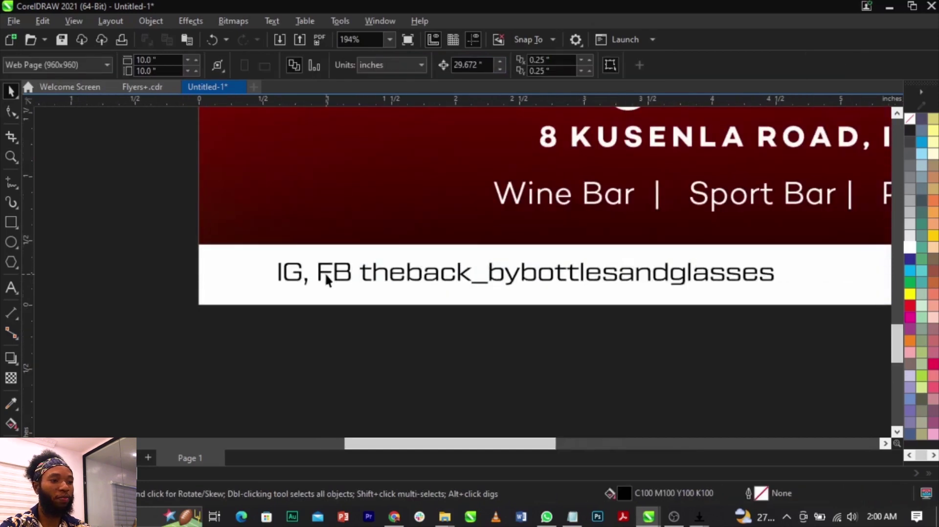
click(339, 284)
click(367, 366)
key(F4)
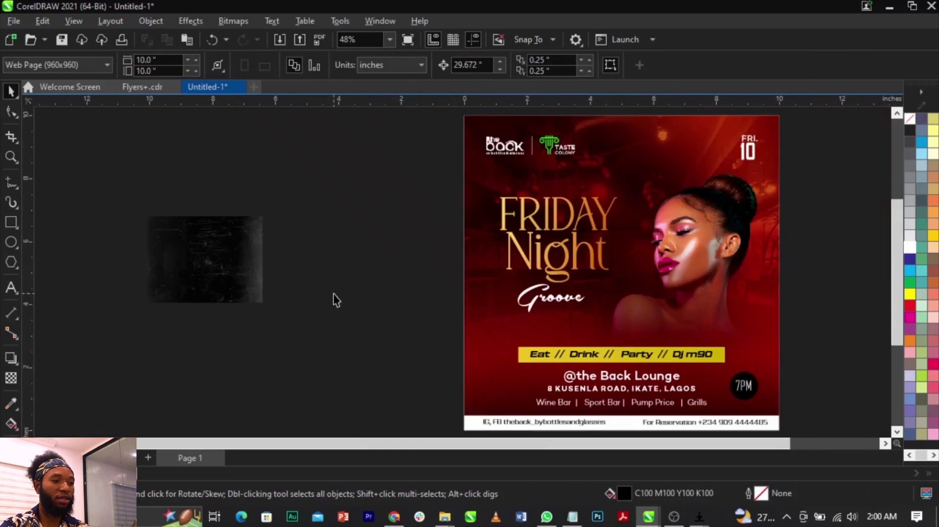
scroll(325, 267, down, 1)
key(z)
drag(316, 289, 713, 403)
key(F4)
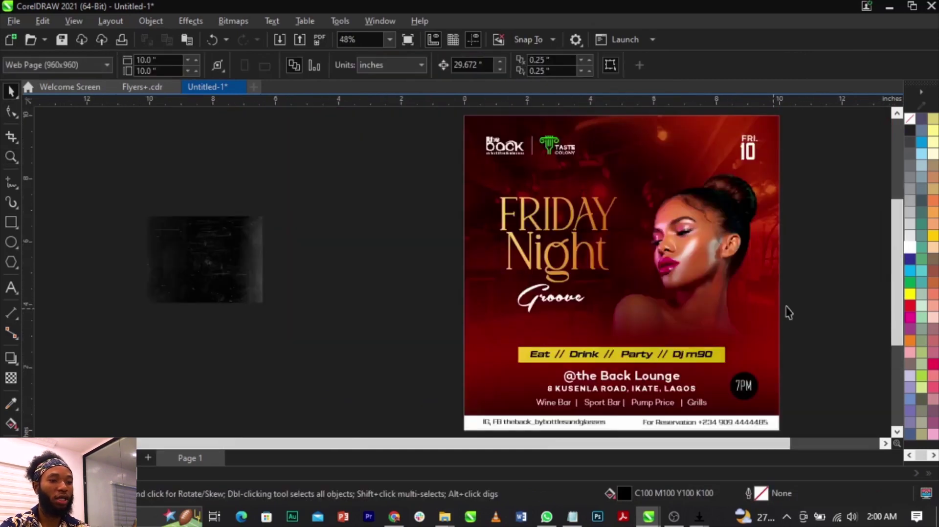
- Import the coloured Instagram icon and the facebook-512 icon from the FOR DESIGN folder in Documents\JIM
right_click(372, 291)
click(390, 364)
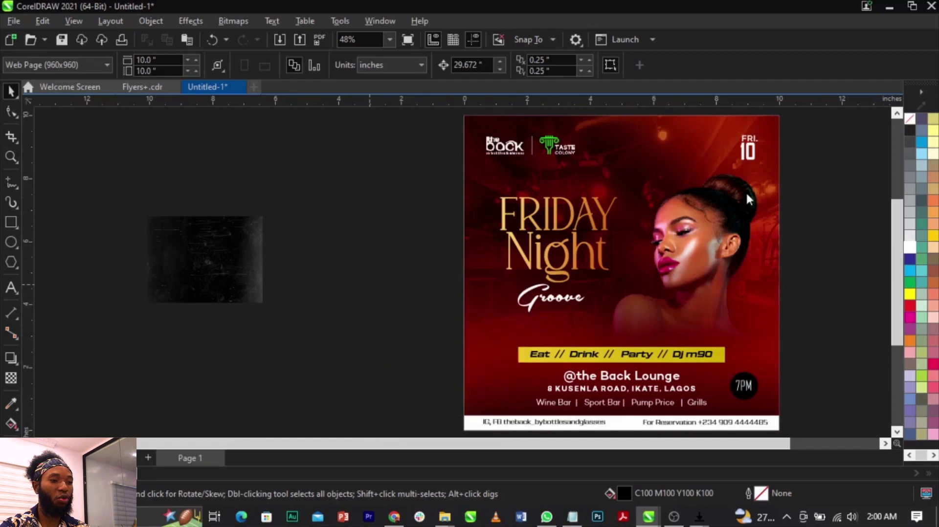
click(372, 230)
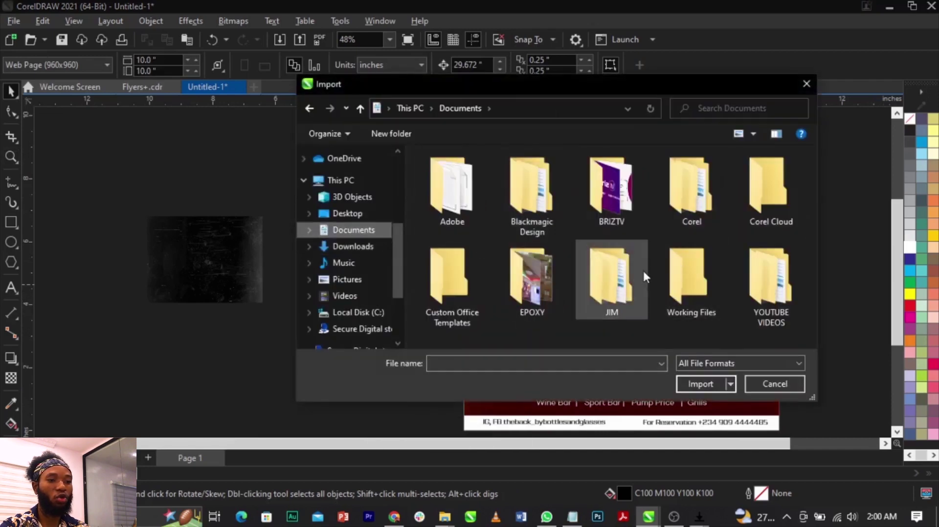
double_click(629, 272)
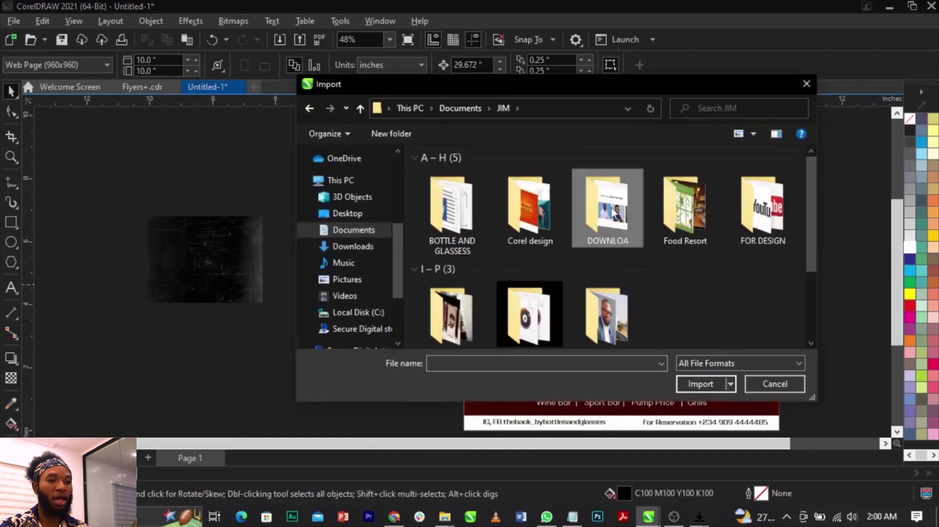
double_click(614, 214)
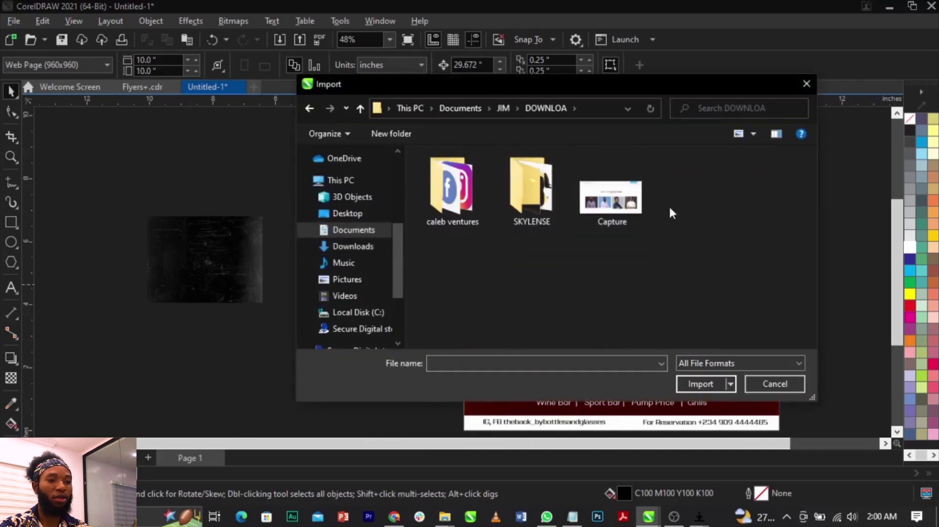
click(310, 108)
double_click(755, 230)
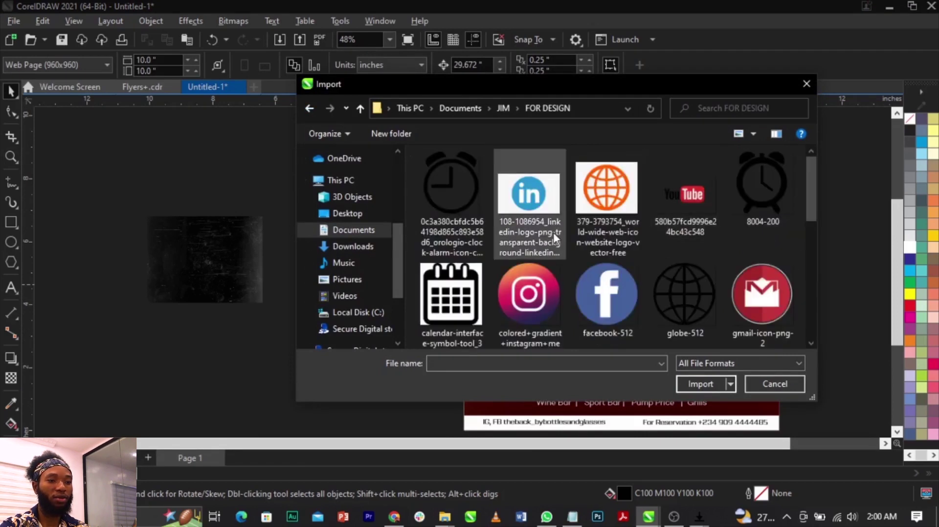
click(531, 293)
ctrl+click(592, 290)
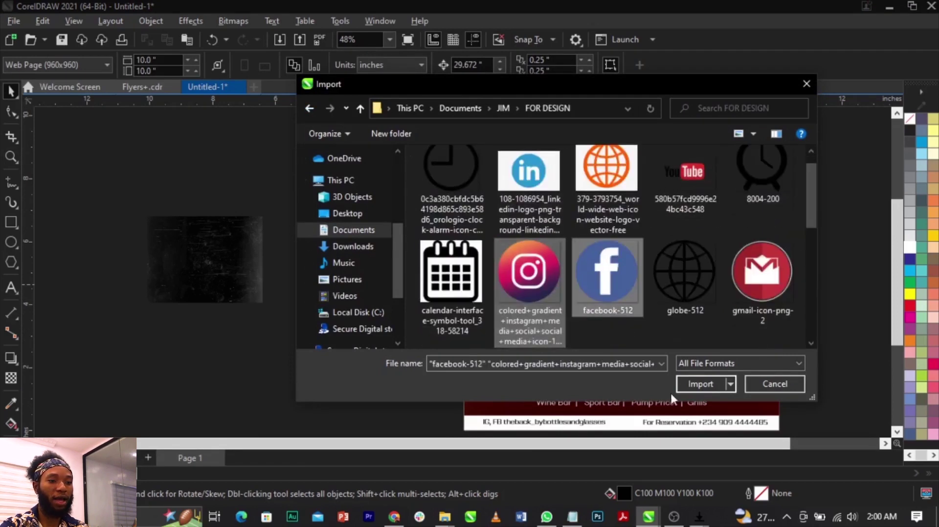
click(695, 385)
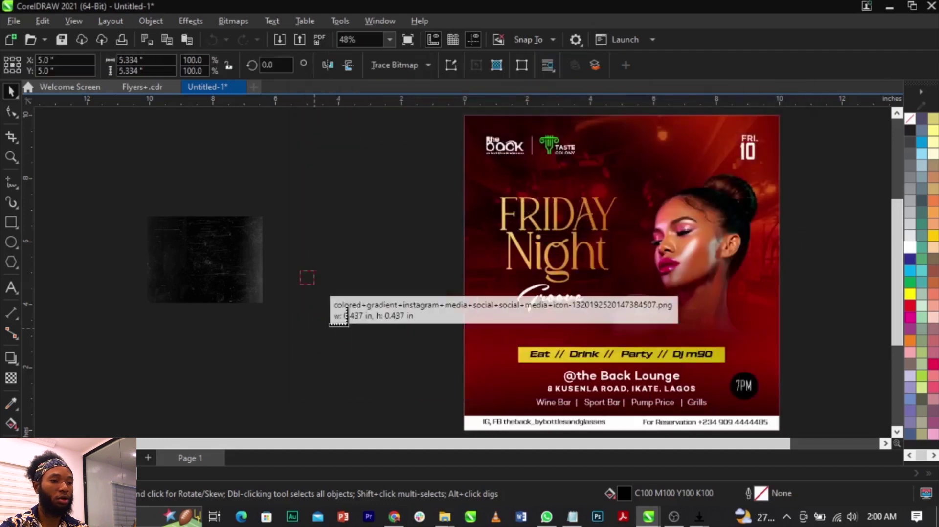
- Place both icons in the empty area beside the flyer and scale the Instagram icon to about 2.67 in
click(301, 272)
drag(357, 374, 338, 357)
drag(325, 289, 376, 325)
scroll(375, 324, up, 1)
drag(403, 369, 477, 438)
drag(389, 282, 393, 245)
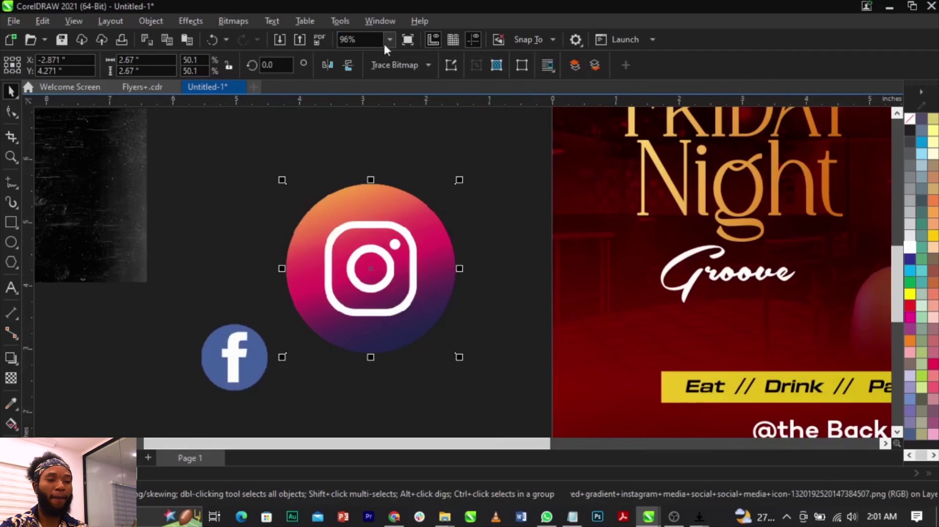
- Convert the Instagram icon bitmap to monochrome (black and white) mode
click(254, 20)
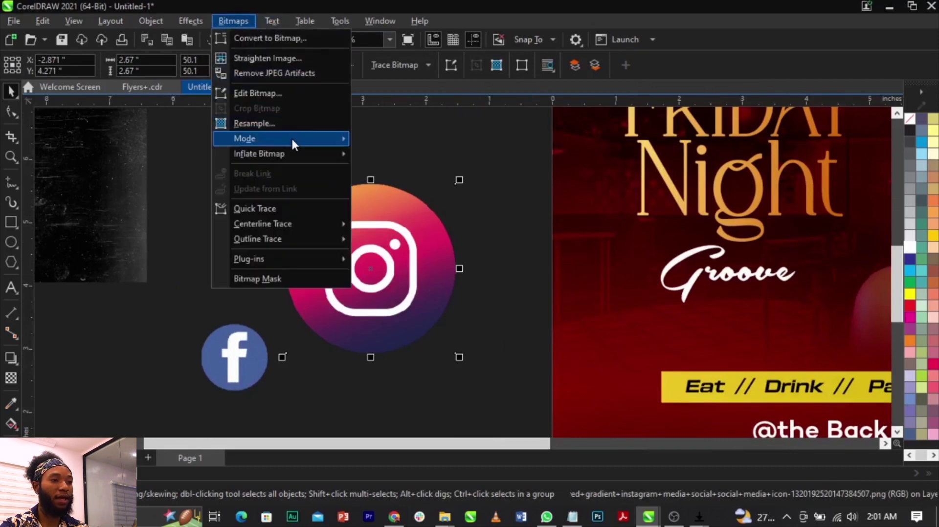
mouse_move(293, 142)
click(387, 140)
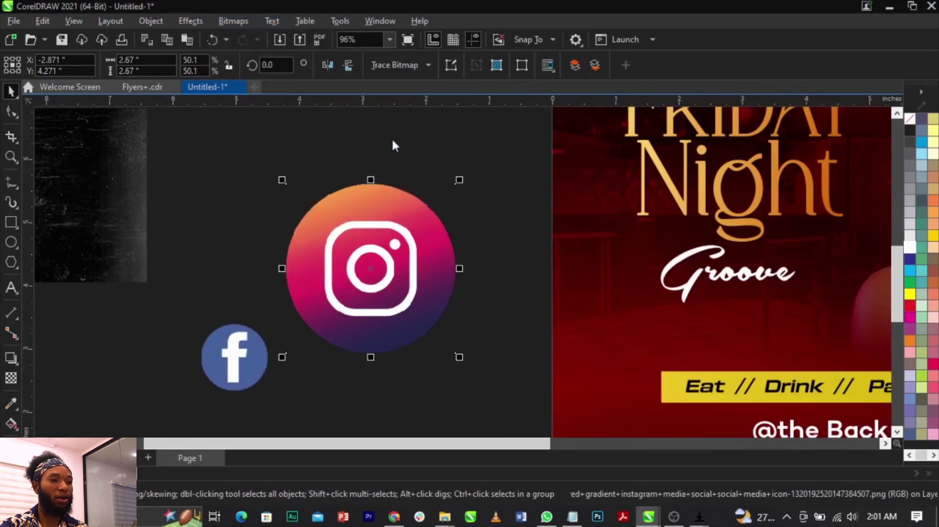
click(569, 414)
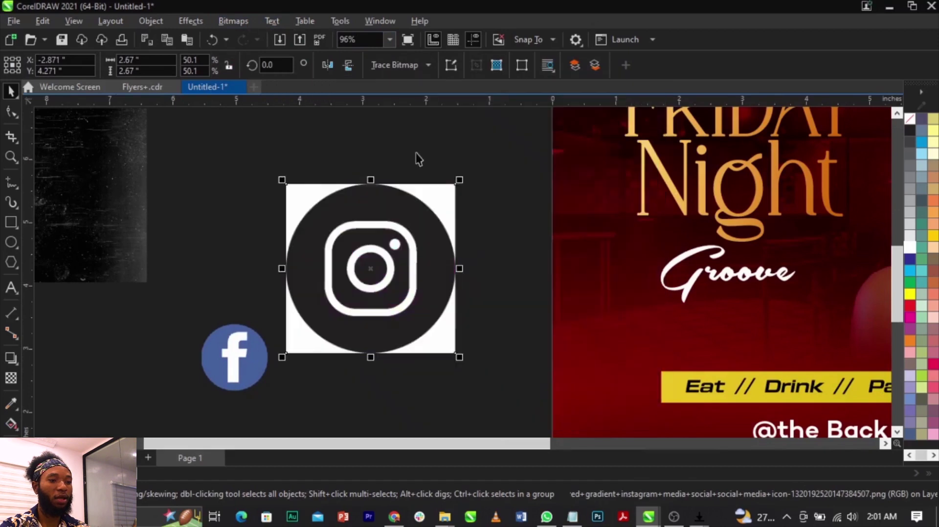
- Outline-trace the Instagram bitmap as Line Art with the default settings and delete the leftover monochrome original
click(418, 68)
mouse_move(428, 119)
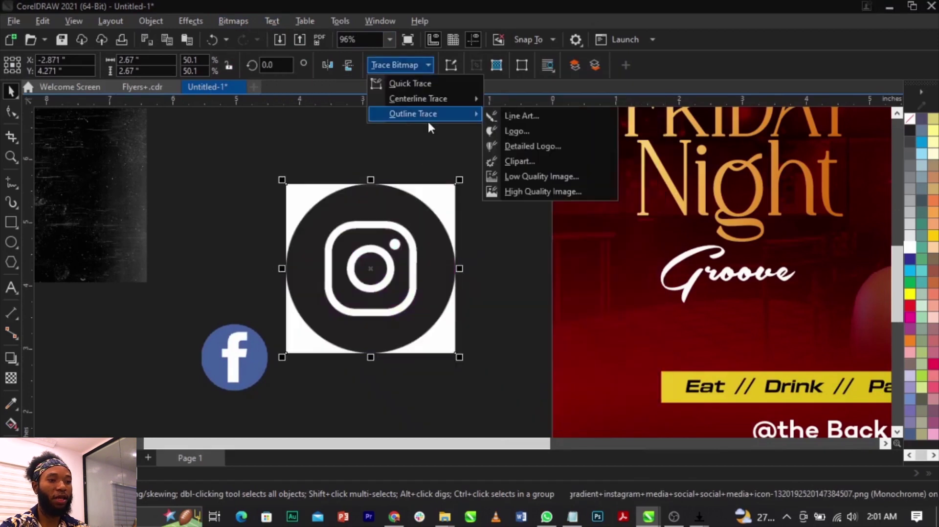
click(518, 122)
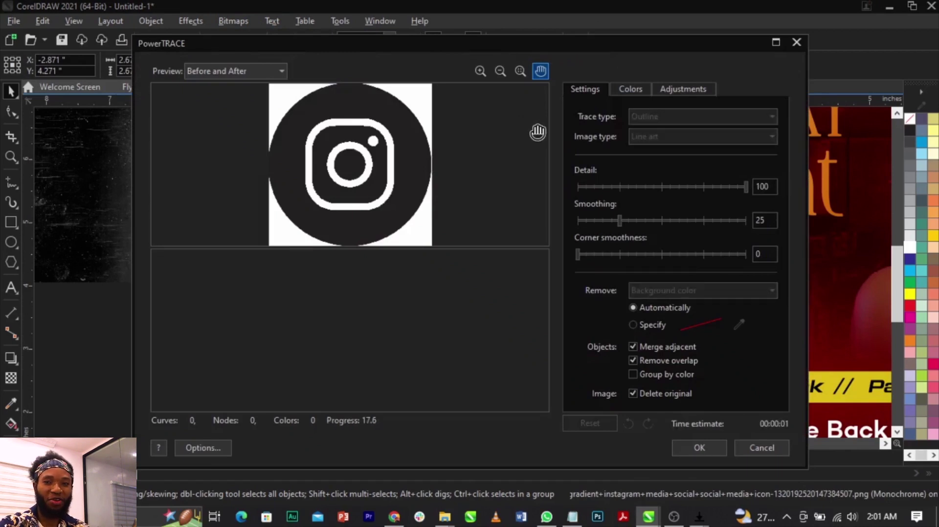
click(690, 442)
click(491, 365)
drag(443, 352, 504, 364)
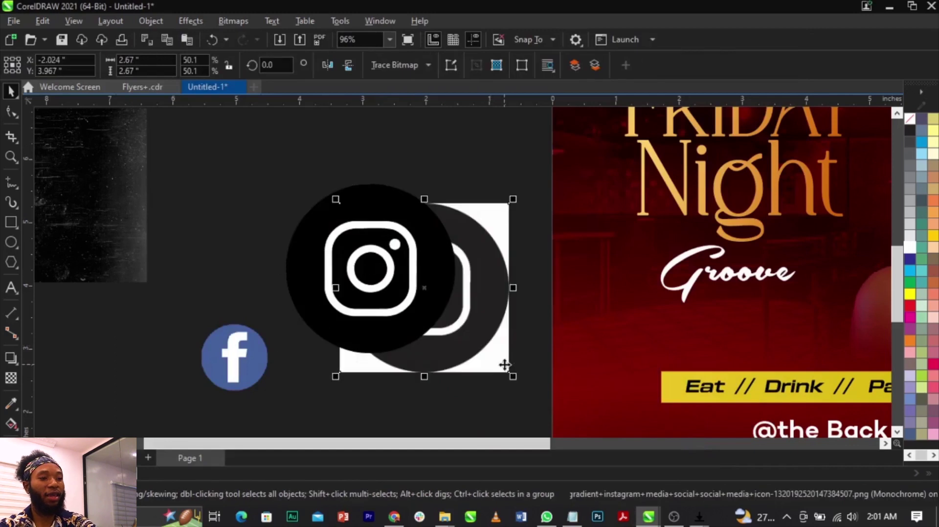
key(Delete)
- Ungroup the traced Instagram icon and delete its white ring, rounded frame and dot to leave the black cut-out shape
click(413, 237)
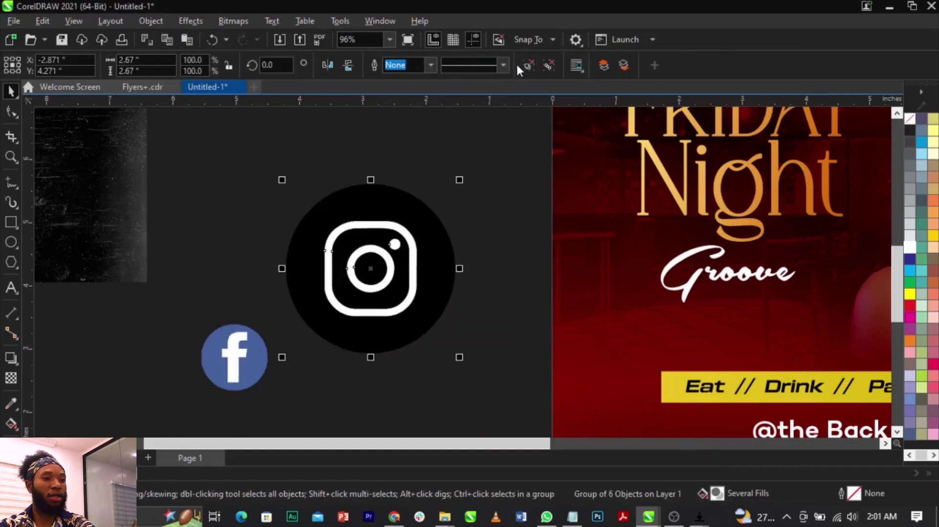
key(ctrl+u)
click(498, 180)
scroll(360, 241, up, 2)
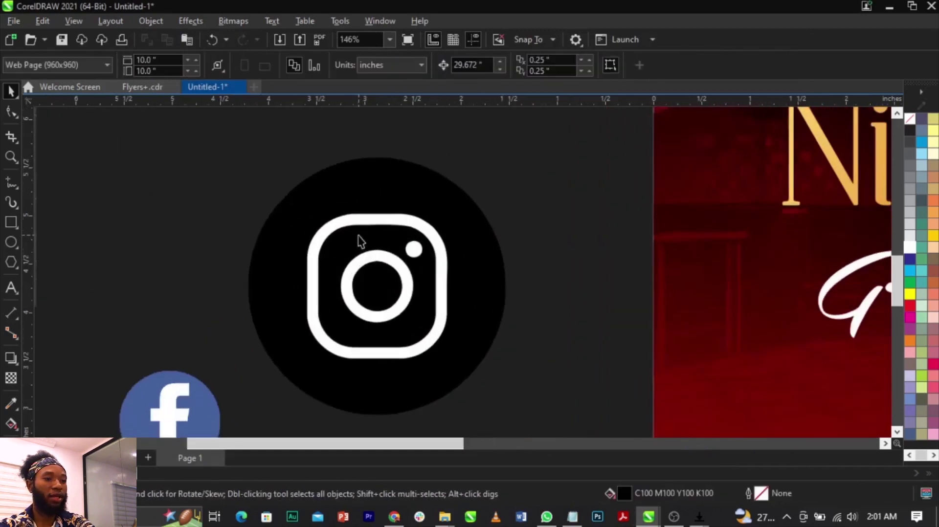
click(386, 260)
key(Delete)
click(396, 223)
key(Delete)
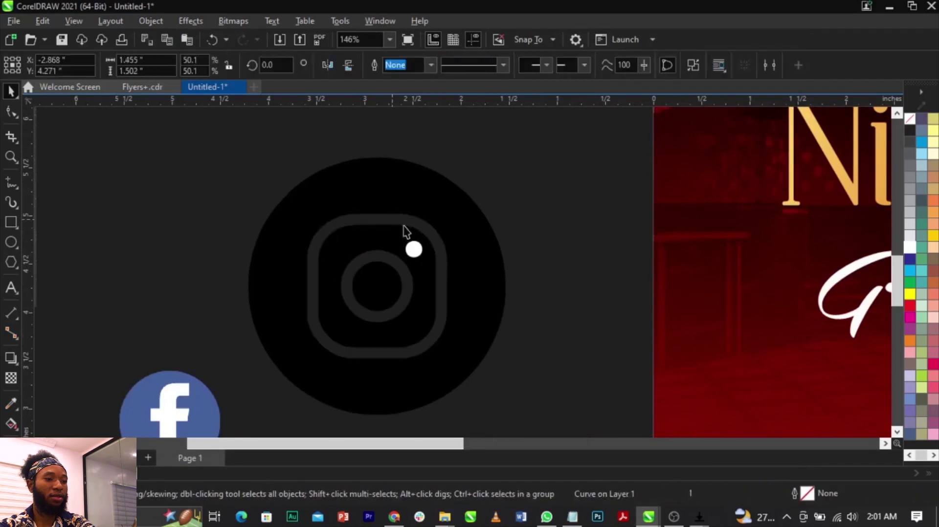
click(414, 249)
key(Delete)
scroll(380, 239, down, 2)
scroll(383, 244, down, 1)
drag(281, 152, 448, 342)
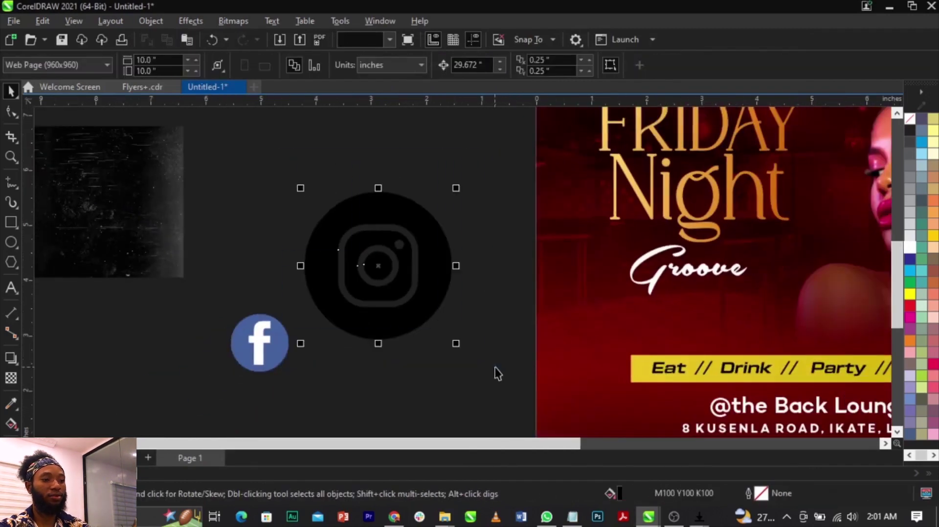
- Scale the Facebook icon up to about 2.15 in and convert its bitmap to monochrome mode
click(289, 315)
drag(292, 313, 323, 283)
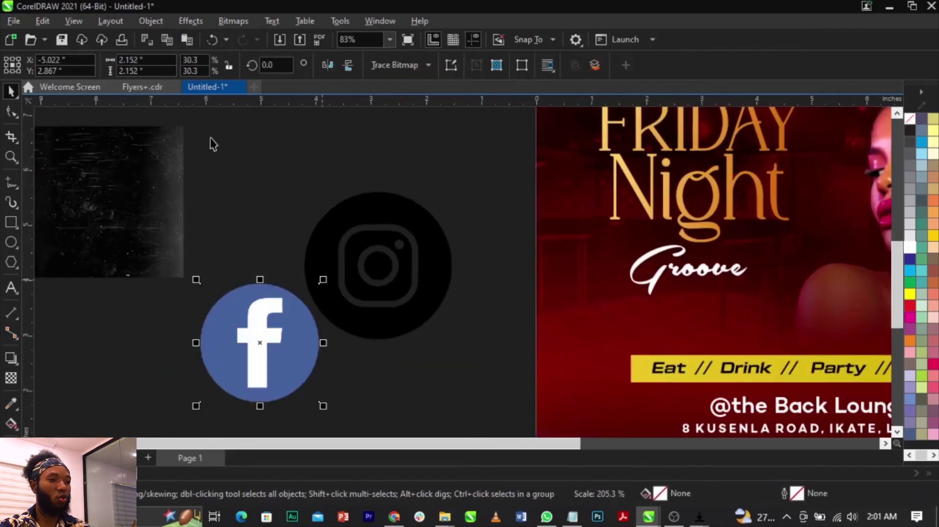
click(233, 20)
click(362, 140)
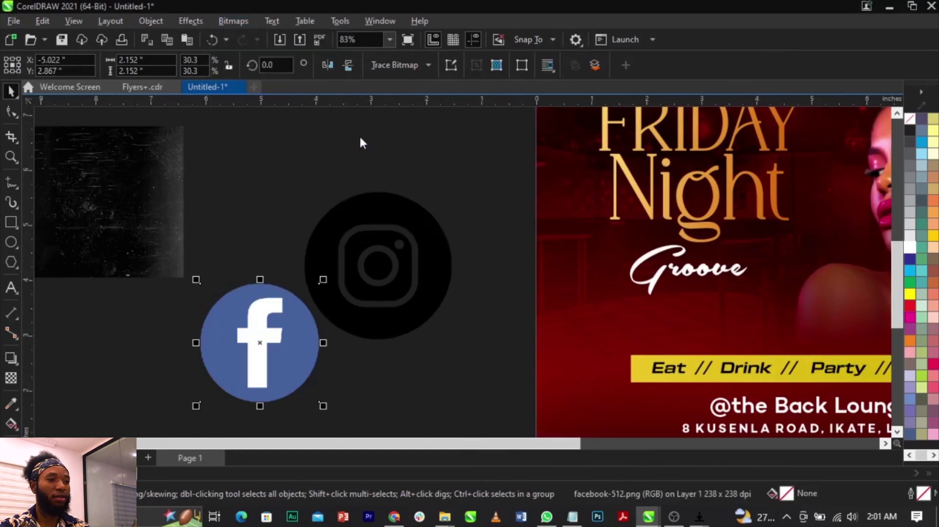
click(569, 414)
- Outline-trace the Facebook bitmap as Line Art with the default settings and delete the leftover monochrome original
click(385, 66)
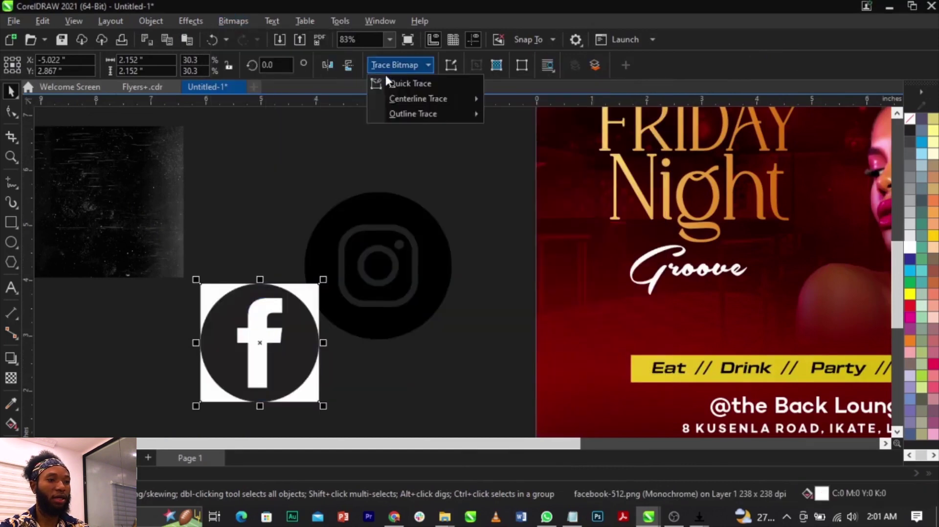
mouse_move(416, 113)
click(517, 119)
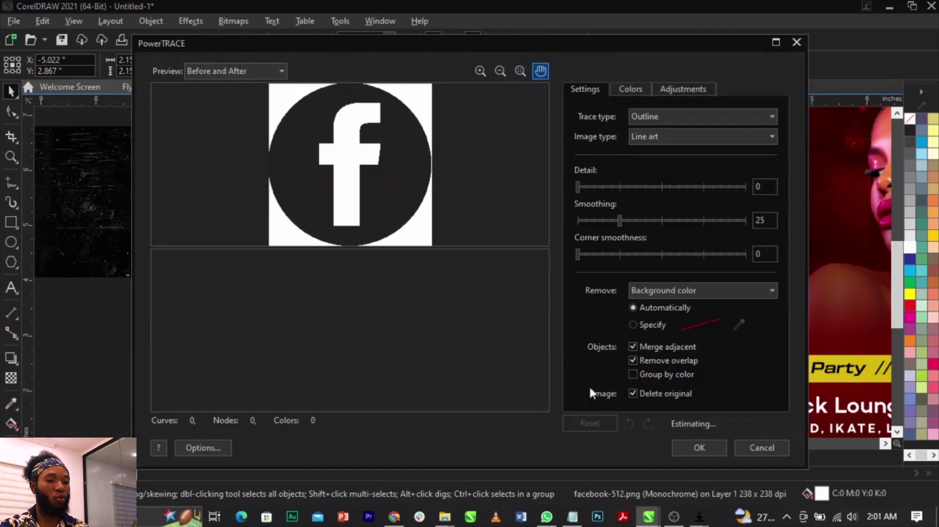
click(686, 447)
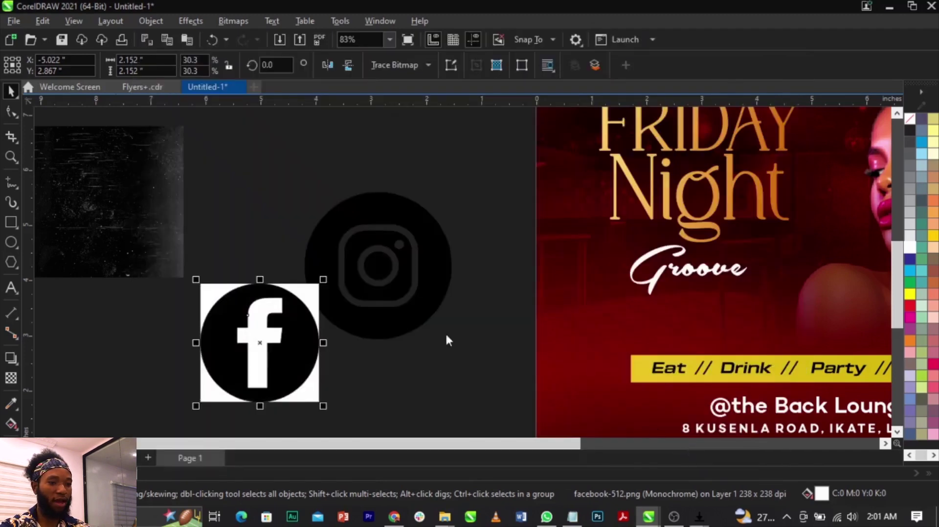
mouse_move(275, 357)
mouse_down()
mouse_move(192, 339)
mouse_move(412, 391)
mouse_up()
click(279, 373)
key(Delete)
- Ungroup the traced Facebook icon, delete its white part and move the black cut-out shape clear of the Instagram icon
drag(186, 344, 301, 350)
click(528, 66)
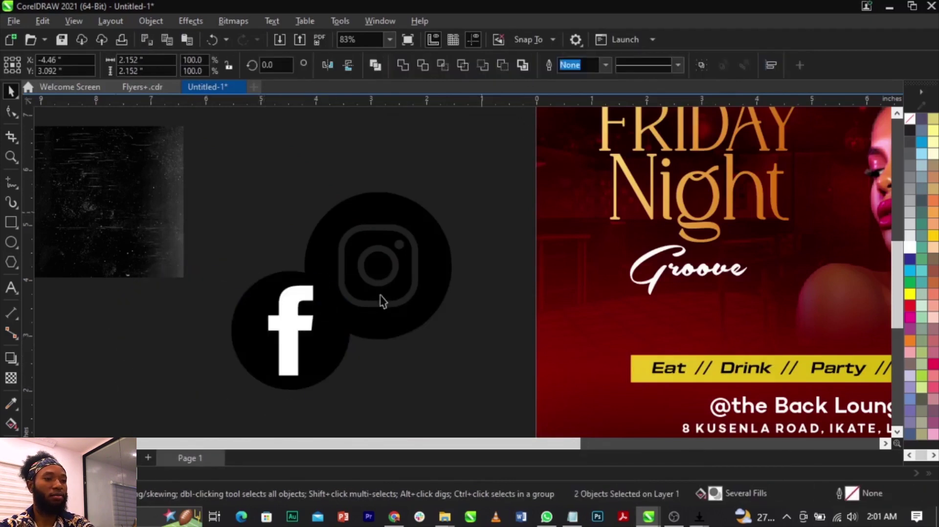
click(498, 192)
click(282, 327)
key(Delete)
drag(322, 359, 212, 286)
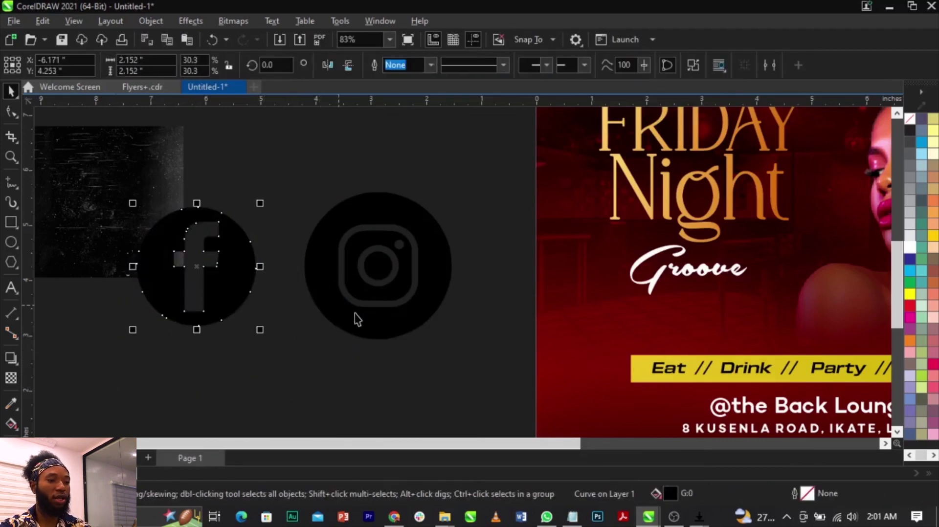
- Scale the Instagram icon down, then shrink both icons together and place them at the start of the white footer strip
click(356, 314)
drag(456, 344, 342, 299)
scroll(261, 276, down, 2)
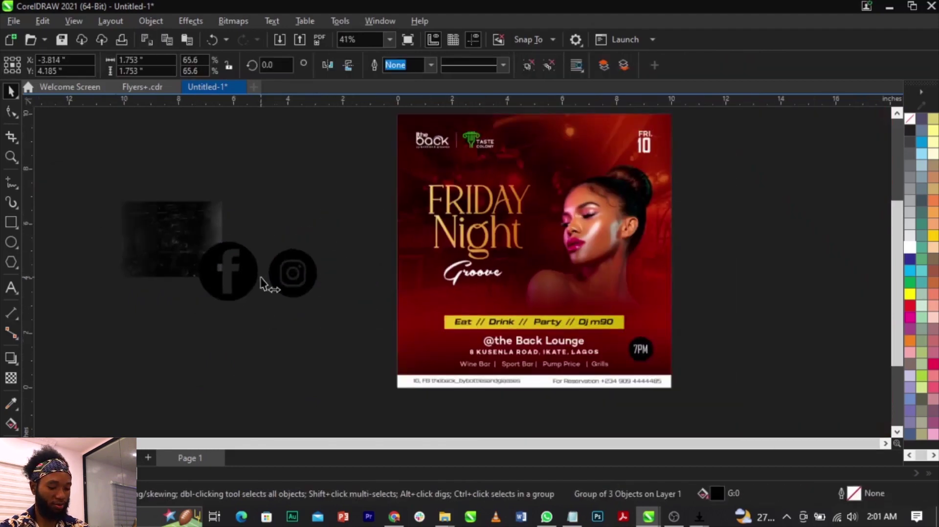
shift+click(247, 281)
drag(322, 313, 226, 272)
drag(353, 337, 412, 390)
key(z)
drag(356, 361, 554, 412)
key(space)
click(395, 339)
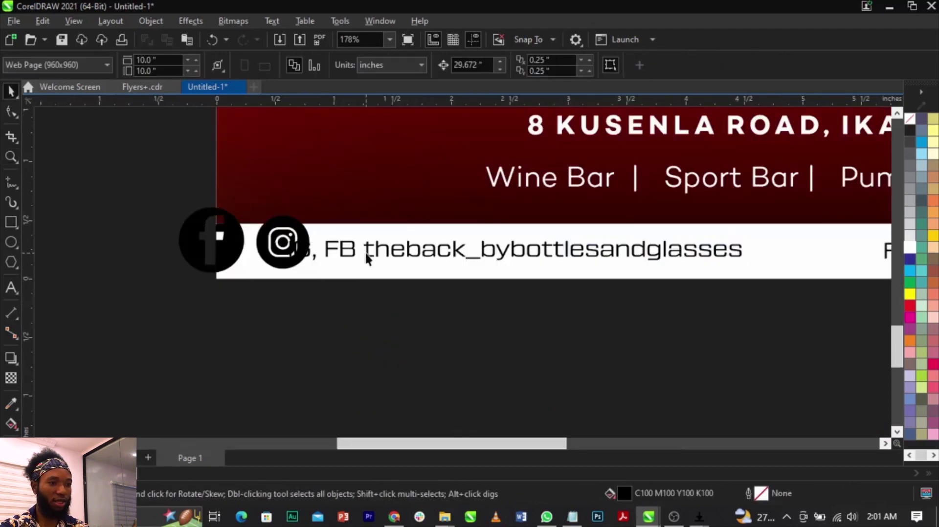
- Remove the "IG, FB" prefix from the footer's social handle line and shift the handle away from the icons
double_click(367, 258)
drag(364, 255, 204, 254)
key(BackSpace)
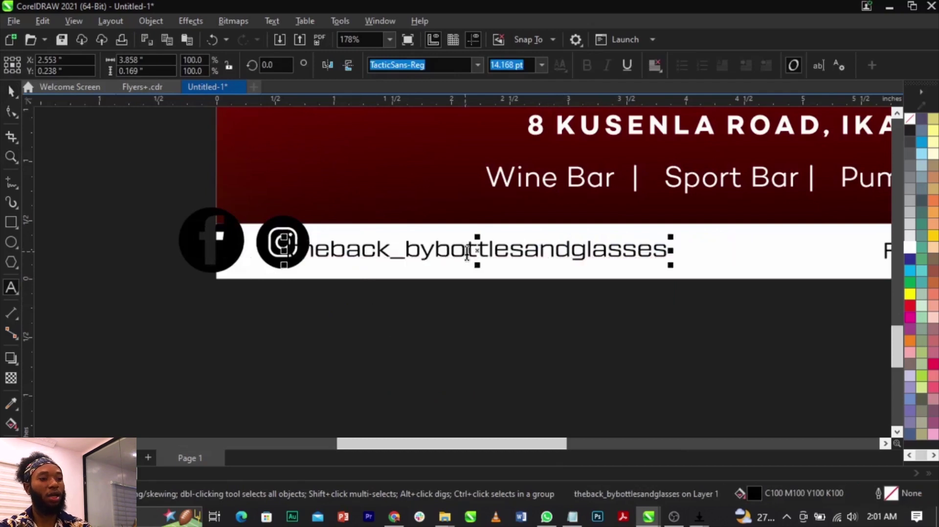
key(ctrl+space)
drag(501, 258, 573, 266)
- Centre the Facebook and Instagram icons on each other and scale the larger one down to match
scroll(250, 226, up, 2)
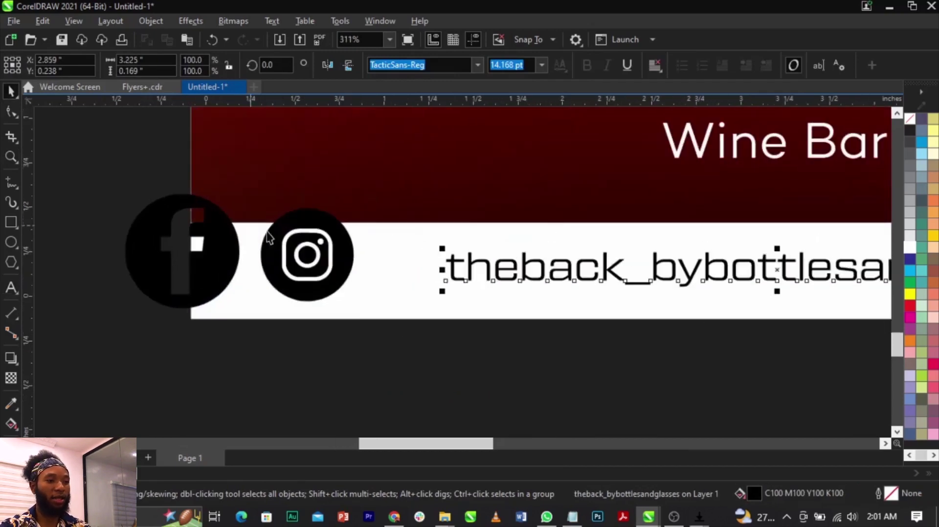
click(226, 252)
shift+click(283, 281)
key(c)
key(e)
click(317, 357)
scroll(344, 259, up, 1)
click(352, 186)
drag(389, 132, 371, 152)
- Set the icons side by side, scale the pair to about 0.45 in wide and place it just before the social handle
drag(348, 256, 138, 270)
shift+click(245, 276)
drag(255, 273, 423, 306)
drag(536, 183, 430, 234)
drag(413, 294, 510, 283)
scroll(329, 279, down, 2)
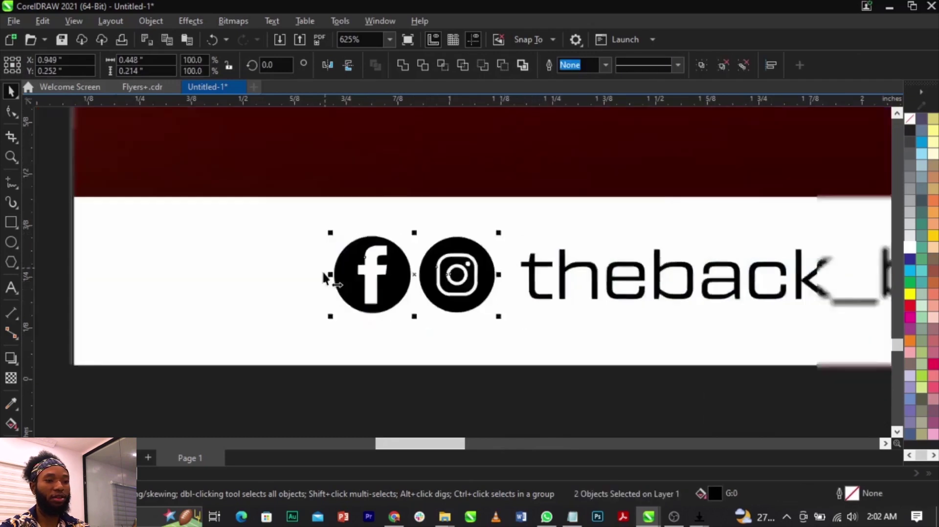
- Group the services line with the footer icons and contact lines, then centre the group horizontally on the flyer
click(241, 338)
scroll(241, 338, down, 1)
scroll(756, 313, down, 2)
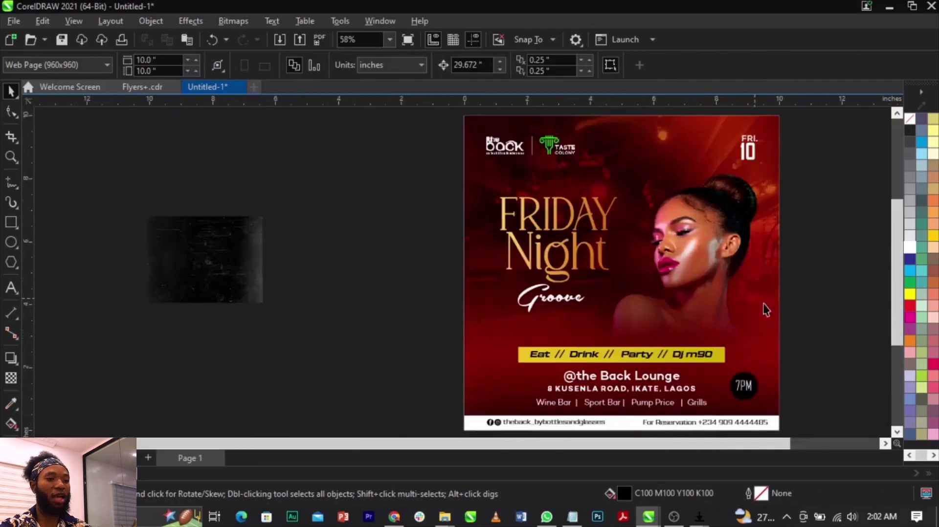
click(776, 318)
drag(825, 399, 476, 424)
key(ctrl+g)
shift+click(617, 373)
key(c)
click(628, 417)
scroll(804, 347, up, 1)
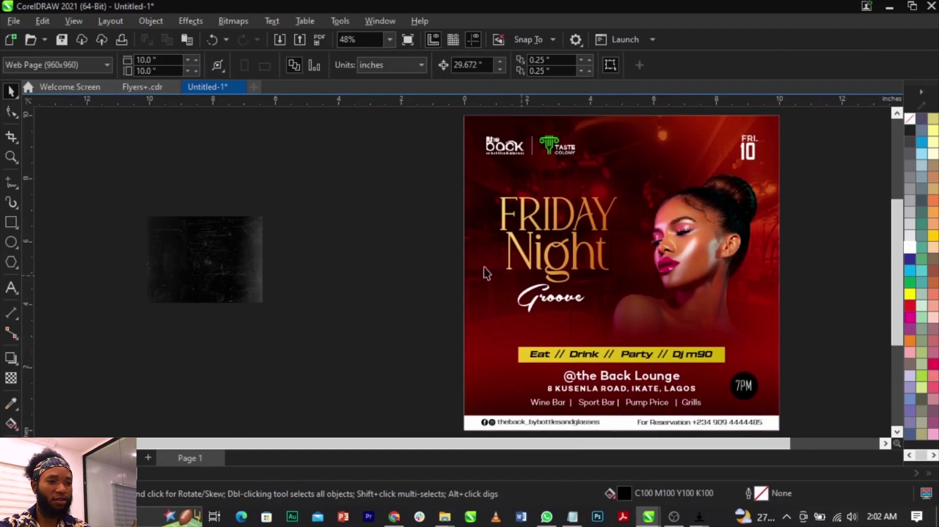
scroll(720, 316, down, 1)
key(z)
drag(418, 135, 755, 399)
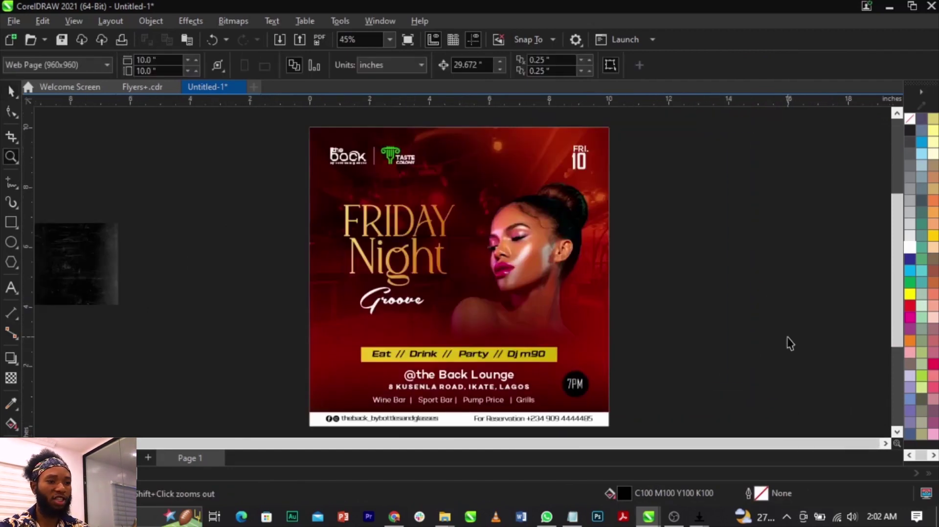
key(space)
- Ungroup the group holding the services line, social icons and footer contact lines
key(z)
drag(420, 342, 792, 413)
key(space)
drag(226, 204, 754, 373)
click(666, 349)
drag(665, 366, 690, 364)
key(ctrl+u)
click(681, 343)
click(675, 344)
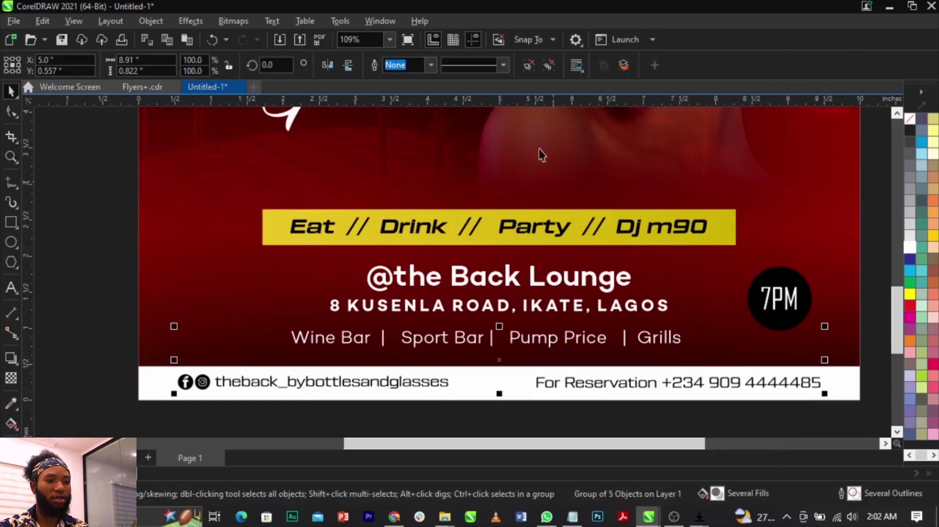
click(528, 74)
- Scale the venue name, address and services lines together to 93%
drag(268, 260, 671, 360)
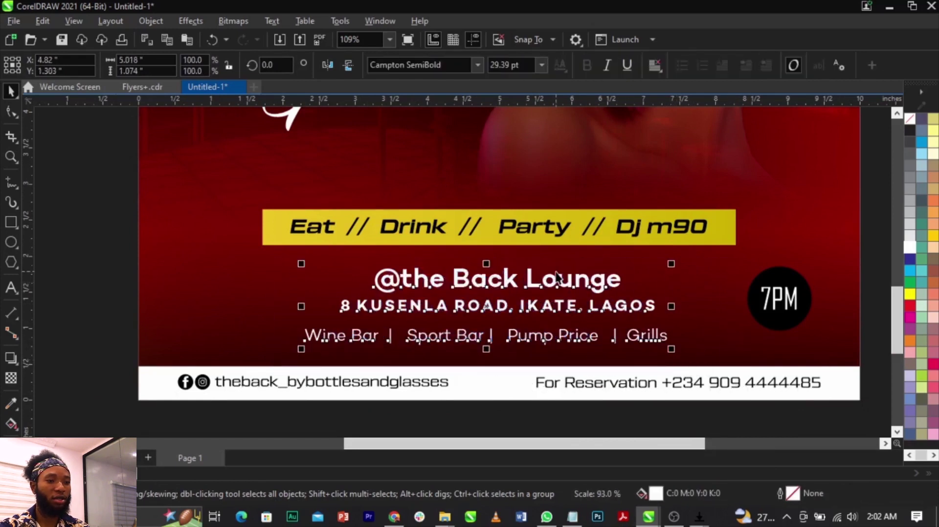
scroll(557, 283, up, 3)
click(568, 359)
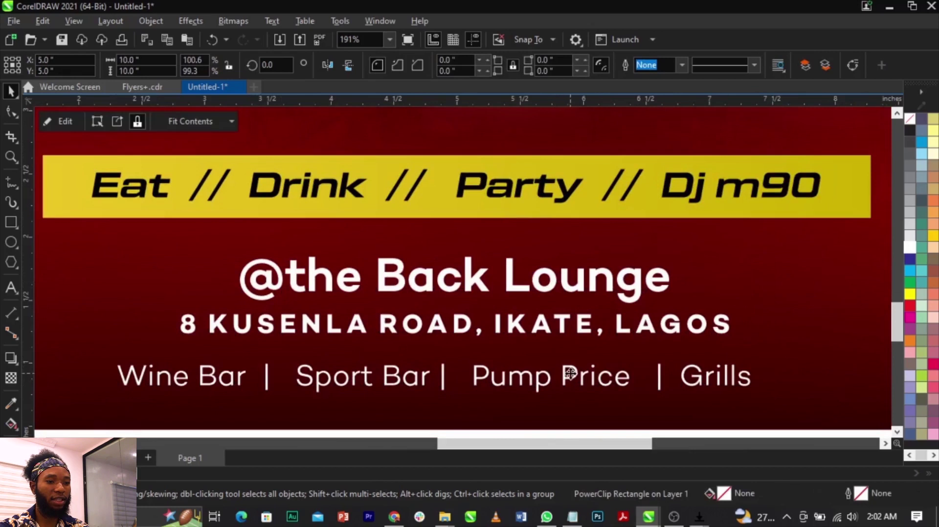
scroll(573, 379, down, 4)
key(Escape)
- Draw a circle above the footer's social icons, fill it red and scale it to about 0.35 in
scroll(395, 348, up, 5)
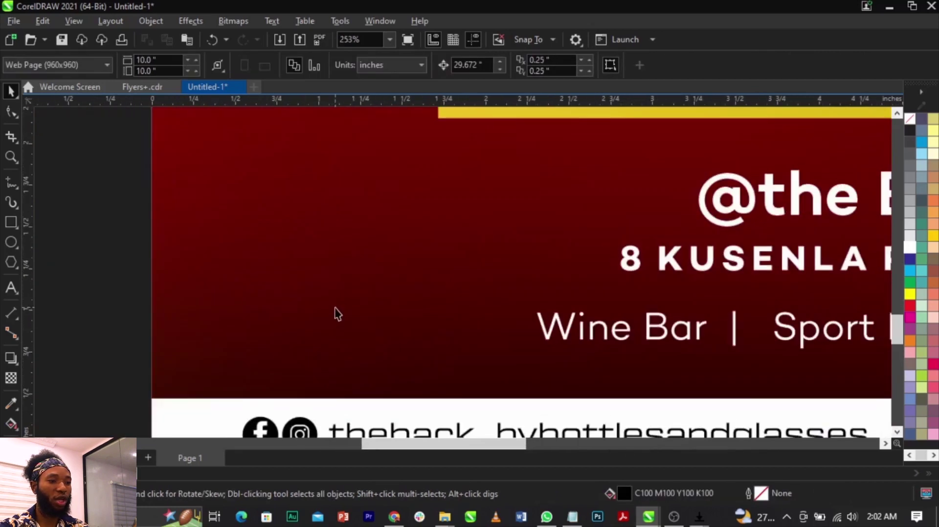
click(19, 244)
drag(244, 310, 274, 340)
key(space)
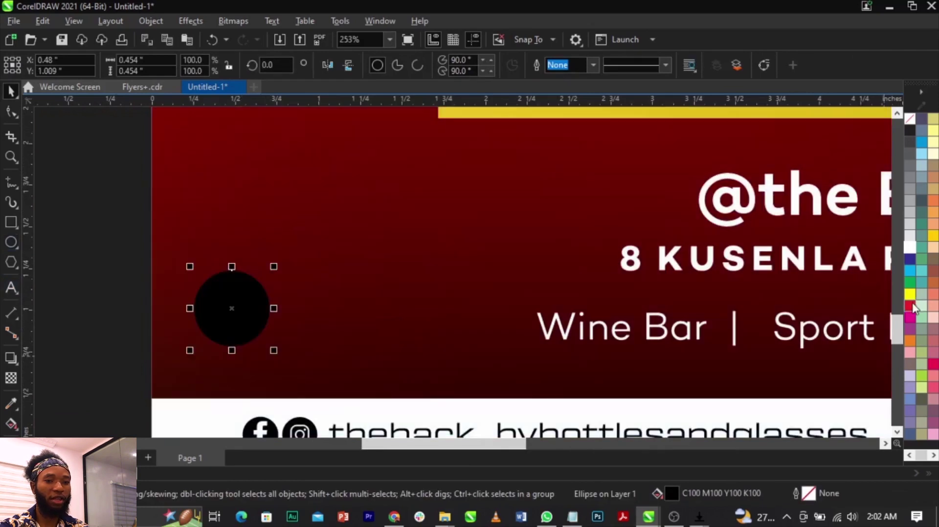
click(911, 307)
scroll(259, 273, up, 2)
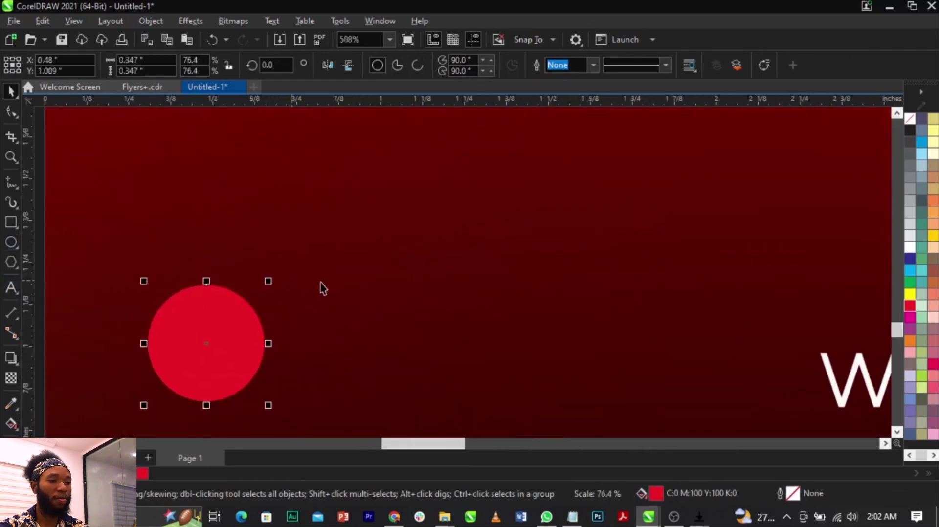
scroll(313, 303, down, 1)
drag(256, 336, 278, 340)
- Change the circle's uniform fill to the brighter RGB red #FF0009
scroll(357, 339, down, 2)
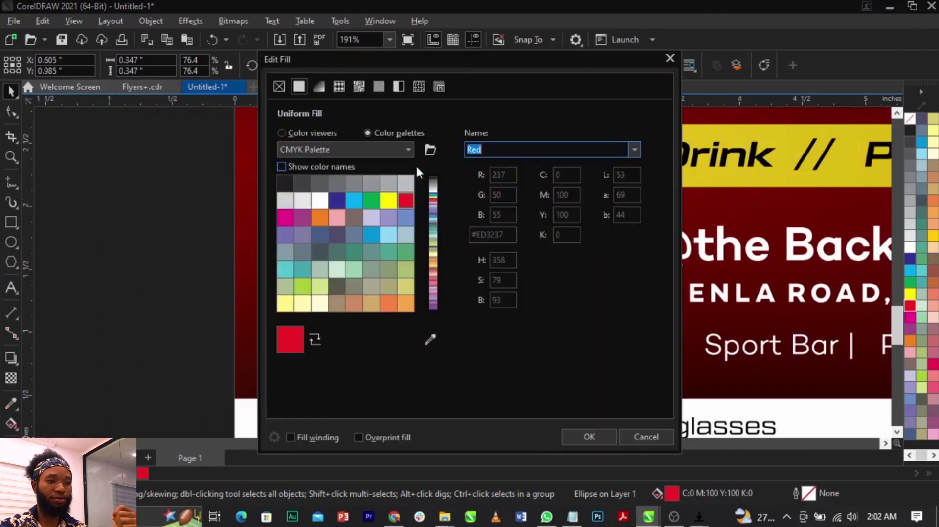
click(337, 136)
click(493, 147)
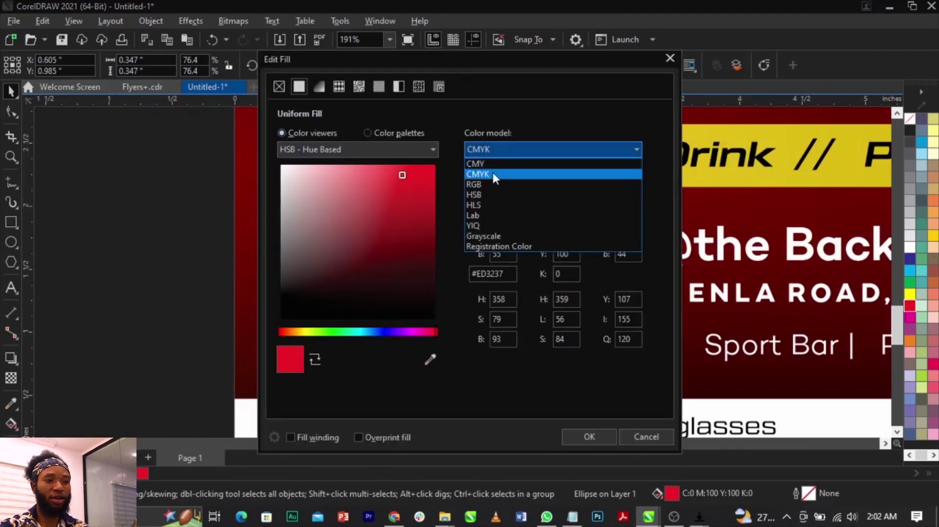
click(496, 183)
click(435, 166)
click(602, 430)
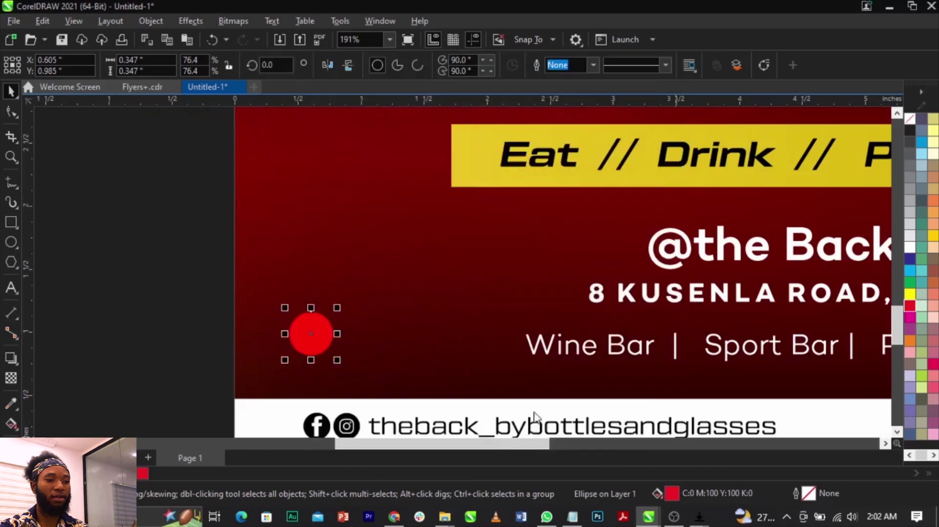
- Add the text "18+" just above the red circle
scroll(352, 333, up, 3)
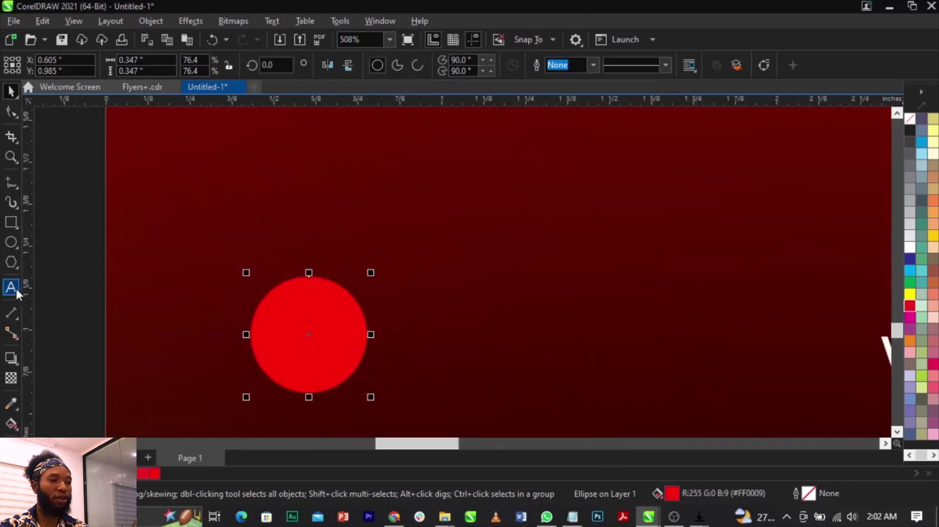
click(11, 288)
click(258, 196)
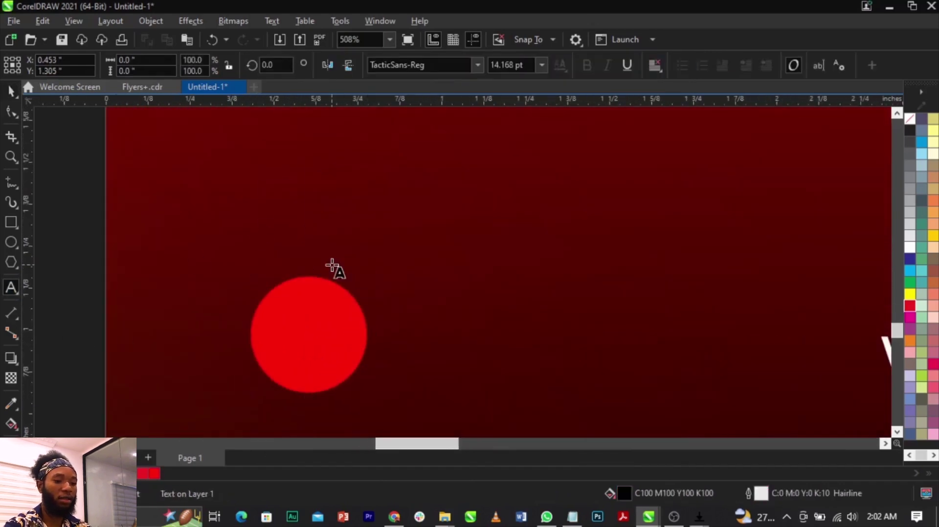
text(18+)
key(ctrl+space)
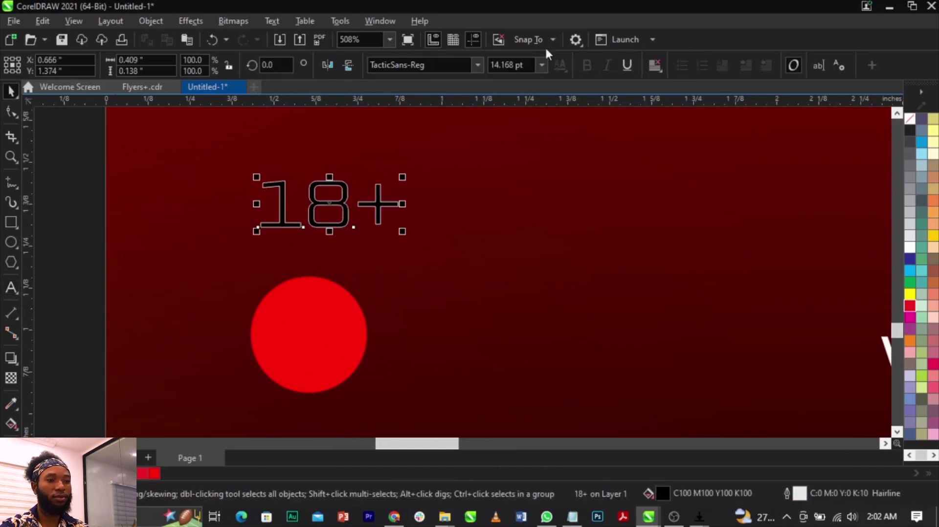
- Set the "18+" text in Campton SemiBold with a white fill and no outline
click(477, 64)
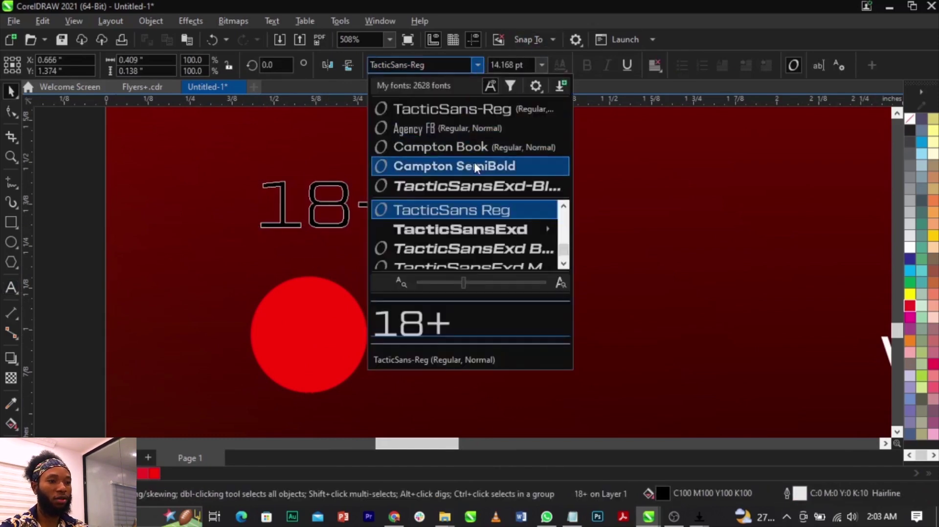
key(Escape)
click(905, 258)
click(909, 248)
right_click(903, 128)
click(905, 133)
- Centre the "18+" text on the red circle and scale it down to about 10.6 pt
shift+click(348, 349)
key(c)
key(e)
click(413, 355)
click(362, 346)
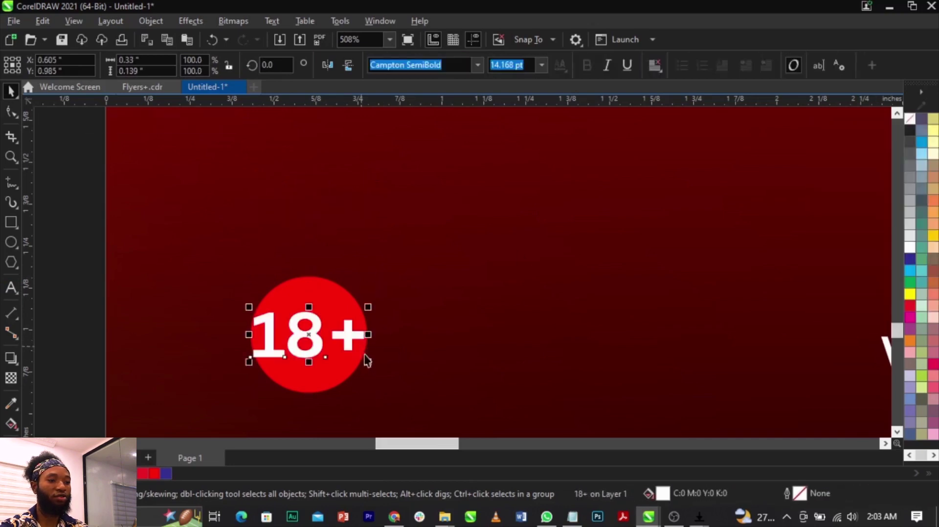
drag(369, 364, 359, 370)
shift+click(338, 303)
click(411, 324)
- Duplicate the "18+" text beside the circle and replace the copy with "DRINK RESPONSIBLY" on two lines
drag(349, 334, 485, 327)
right_click(485, 328)
double_click(485, 327)
double_click(484, 327)
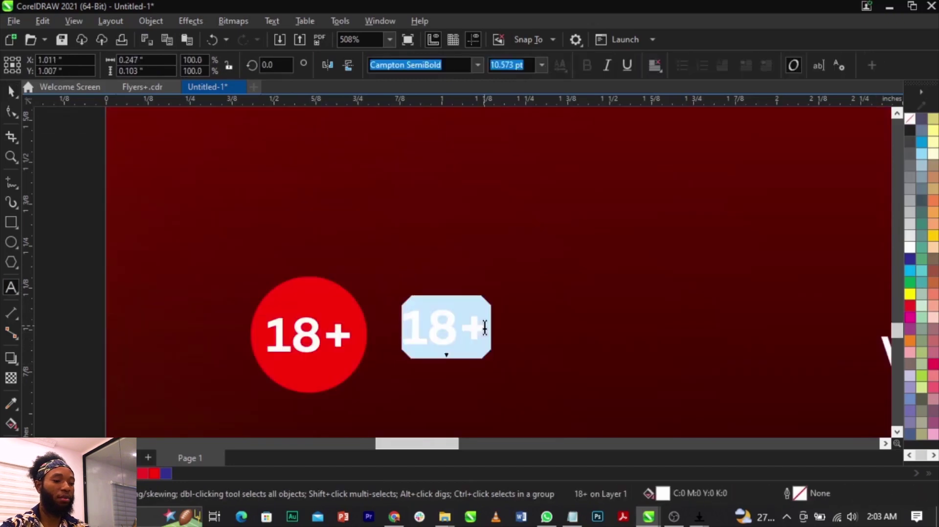
text(DRINK)
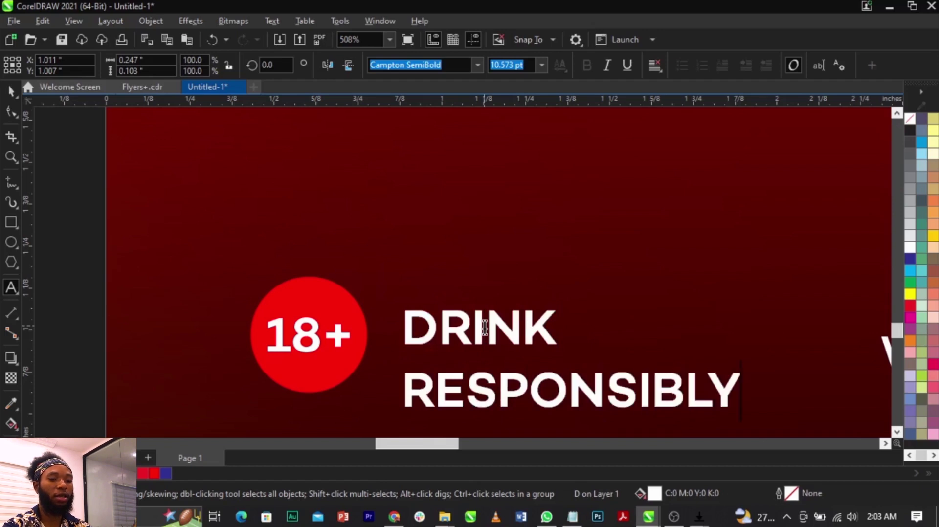
key(ctrl+space)
- Tighten the line spacing of "DRINK RESPONSIBLY" and scale the text down
click(11, 114)
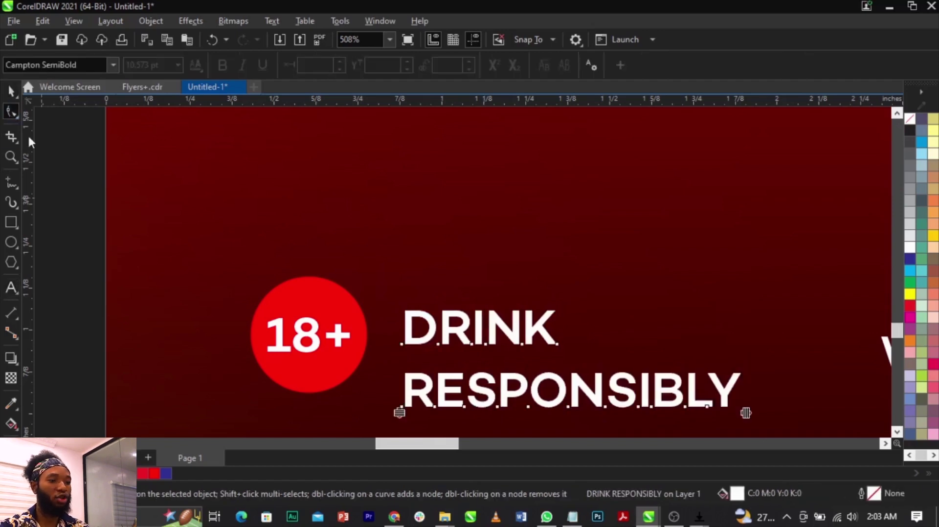
drag(400, 413, 405, 385)
key(space)
drag(746, 396, 668, 378)
- Move "DRINK RESPONSIBLY" close to the 18+ circle and adjust the position of the whole age notice above the footer
drag(501, 354, 486, 349)
scroll(451, 334, down, 1)
drag(177, 280, 541, 383)
scroll(494, 346, up, 1)
drag(495, 346, 499, 351)
key(F4)
click(811, 363)
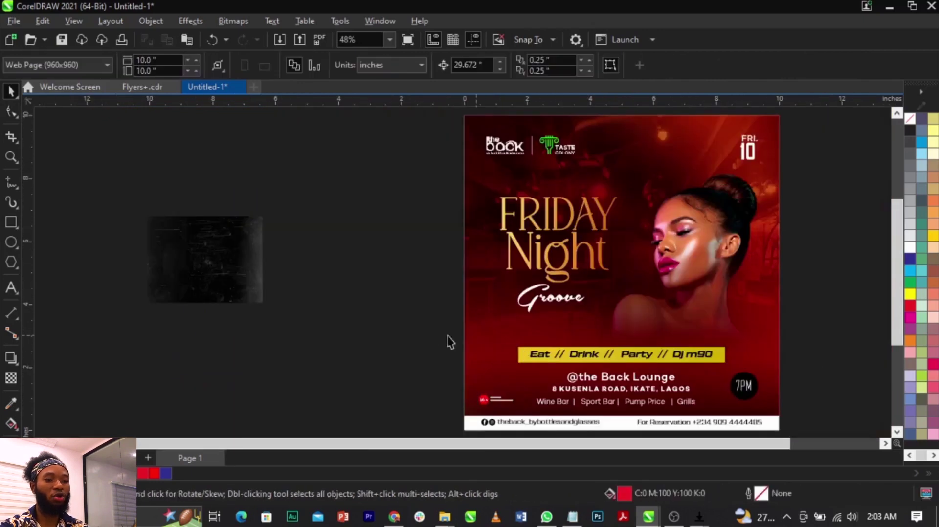
- Scale the black scratch texture up to about 9.7 in wide and PowerClip it inside the flyer background
click(230, 290)
drag(263, 304, 287, 298)
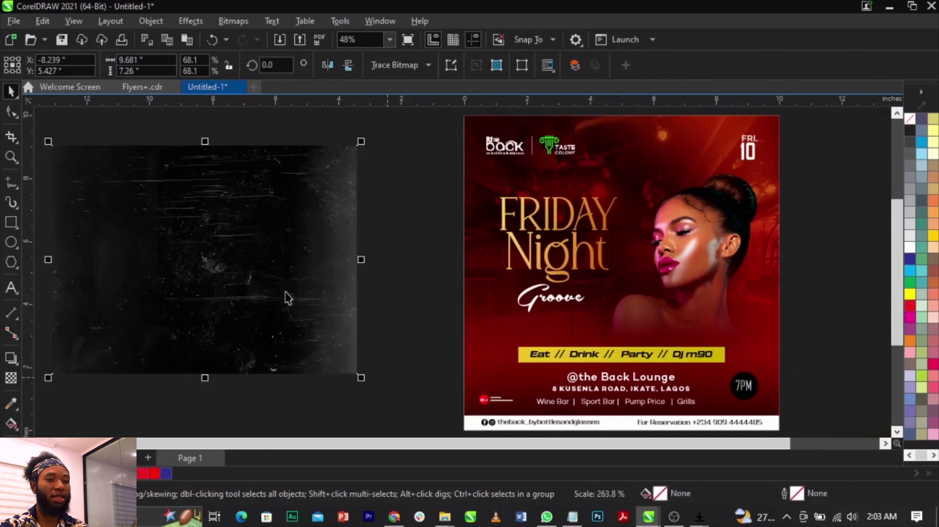
scroll(287, 298, down, 1)
right_click(244, 296)
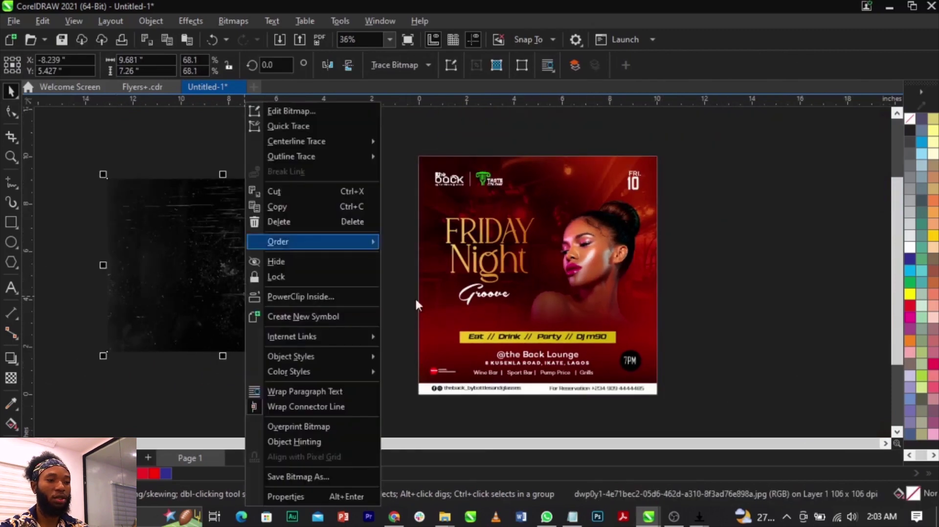
click(285, 298)
click(620, 283)
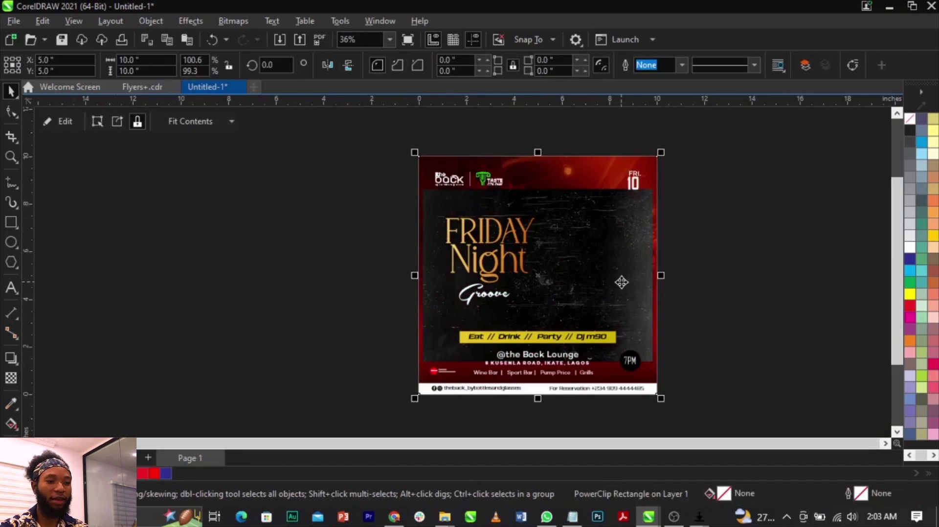
- Inside the background PowerClip, enlarge the scratch texture to about 16.4 in wide and set its transparency merge mode to Screen
double_click(621, 282)
drag(656, 185, 742, 131)
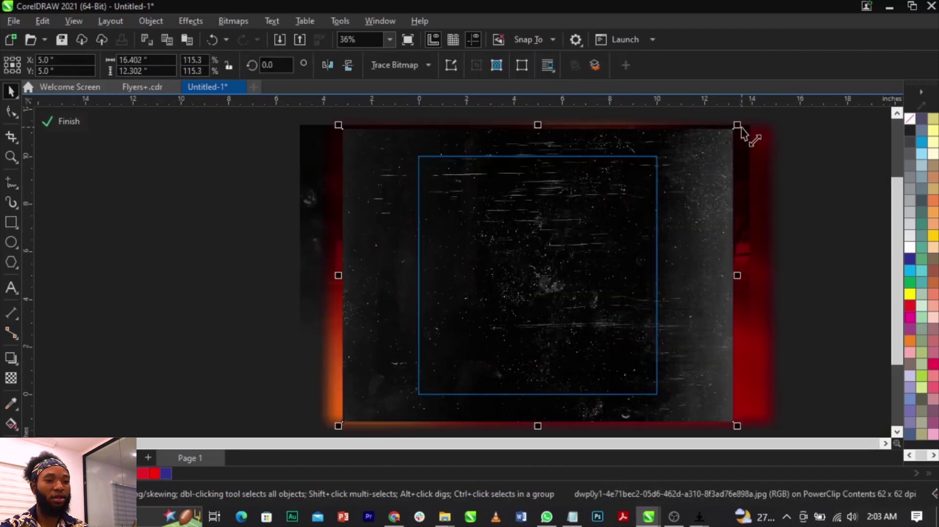
click(10, 382)
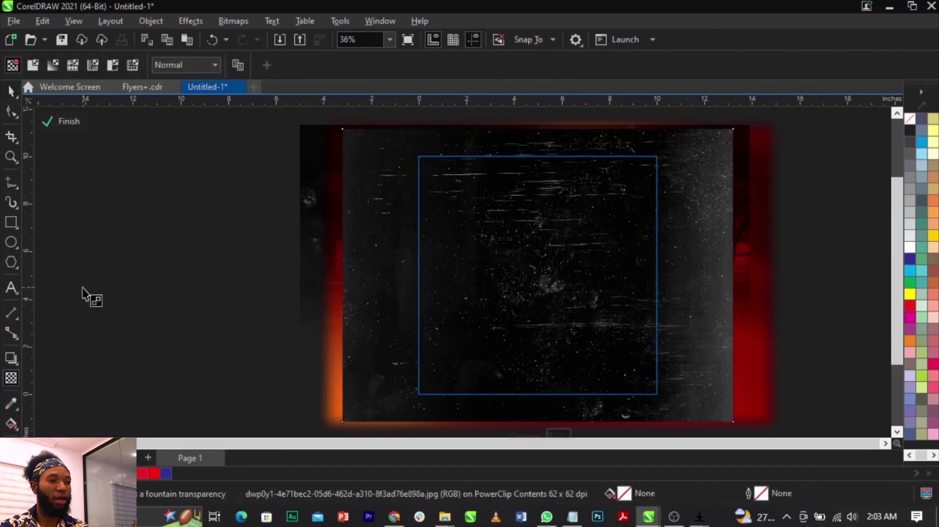
click(178, 68)
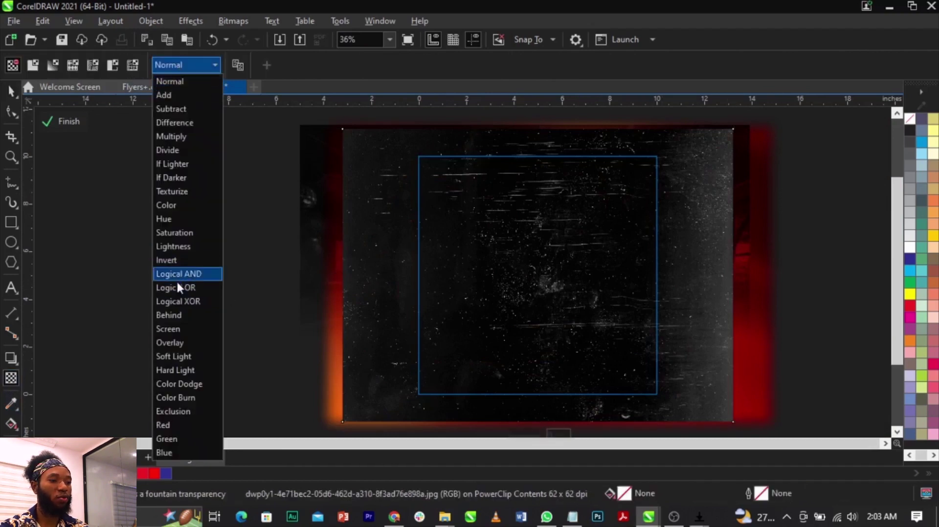
click(184, 330)
scroll(508, 314, down, 1)
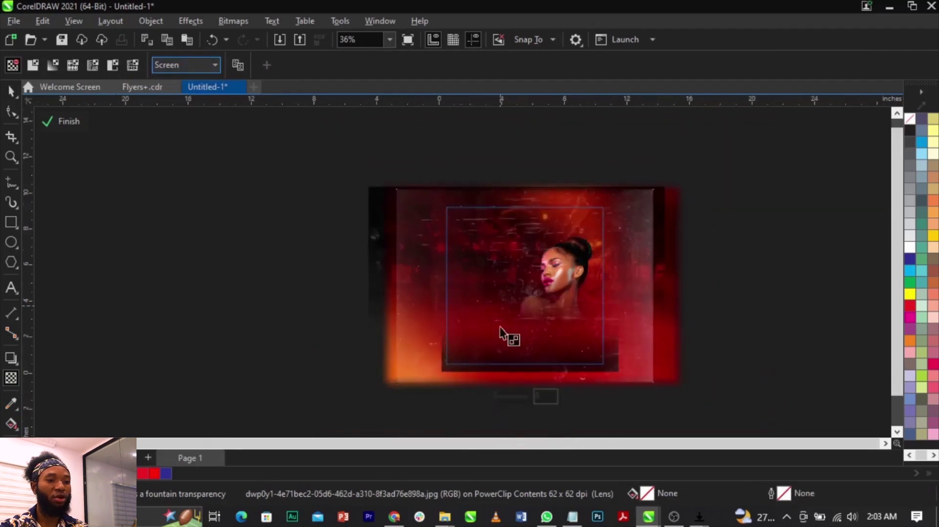
- Set the scratch texture's uniform transparency to 55 and finish editing the flyer background PowerClip
scroll(516, 389, up, 2)
drag(503, 368, 528, 369)
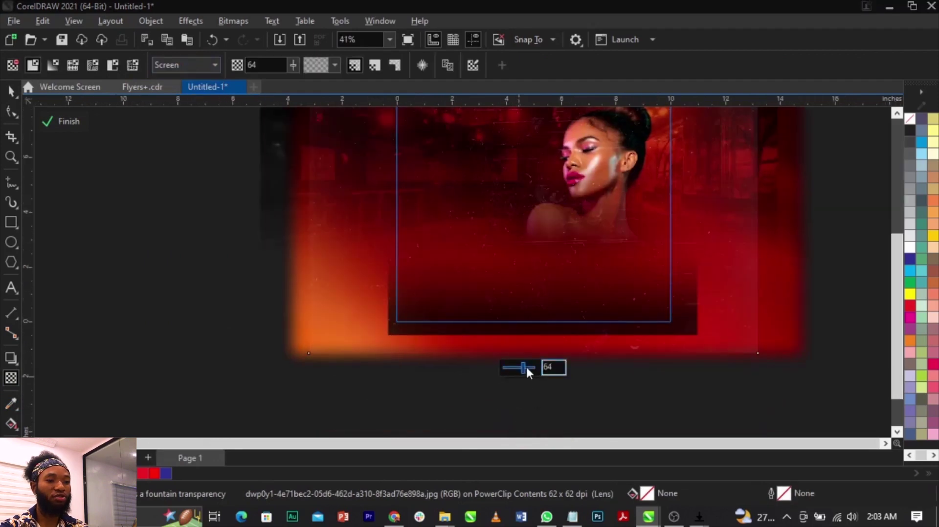
scroll(541, 196, up, 5)
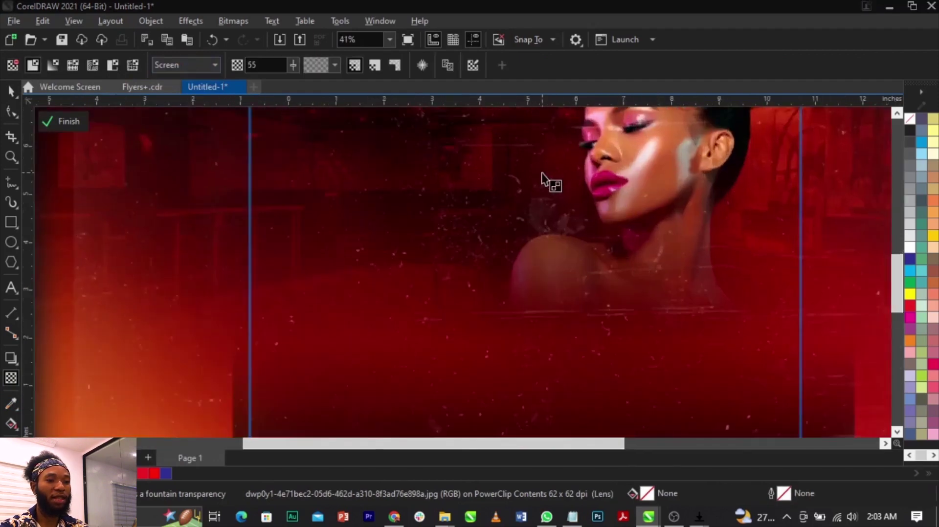
scroll(677, 225, down, 3)
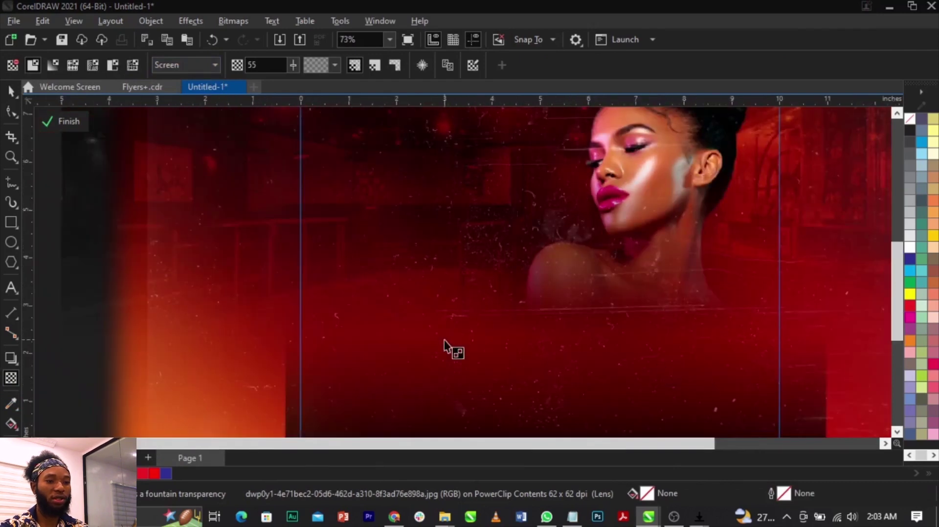
scroll(444, 348, down, 3)
click(801, 344)
ctrl+click(801, 343)
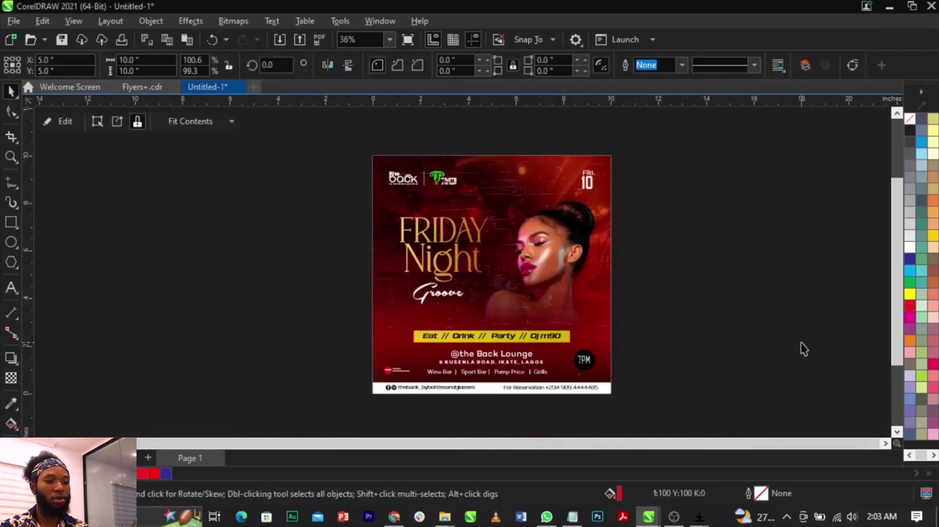
key(F4)
key(ctrl+a)
scroll(375, 273, down, 1)
drag(401, 266, 649, 266)
key(ctrl+z)
click(674, 278)
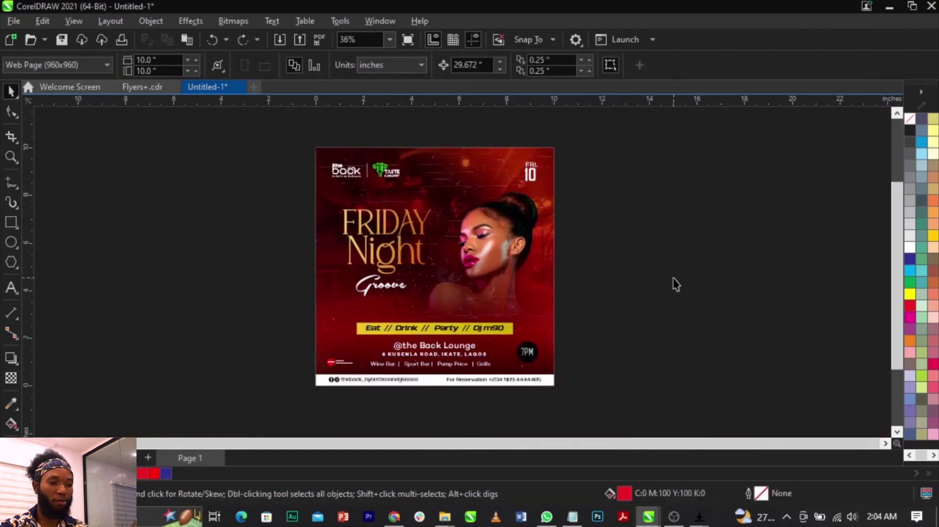
- Import "Glow-effect-collection-by-shehab-editz (2)" from Documents\JIM\DOWNLOA\SKYLENSE and place it beside the flyer, about 2.8 in wide
scroll(609, 251, up, 3)
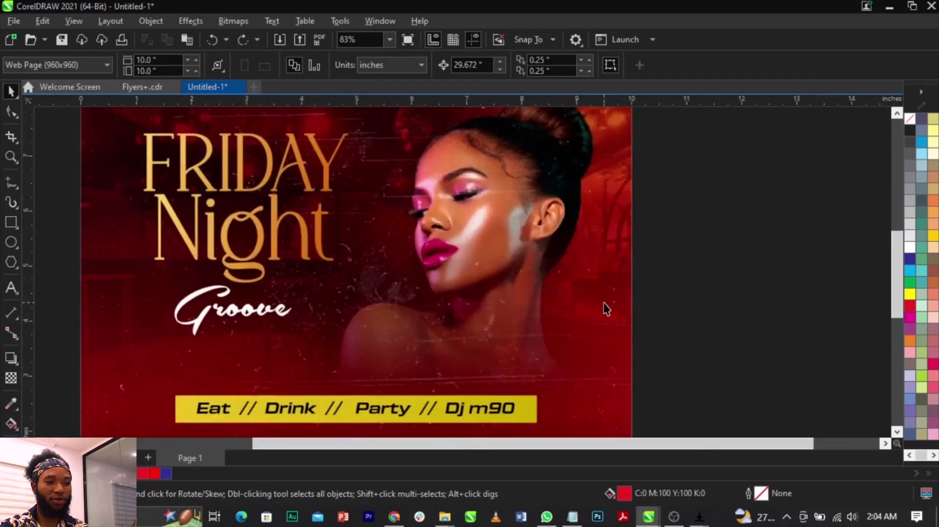
scroll(607, 308, down, 2)
right_click(713, 255)
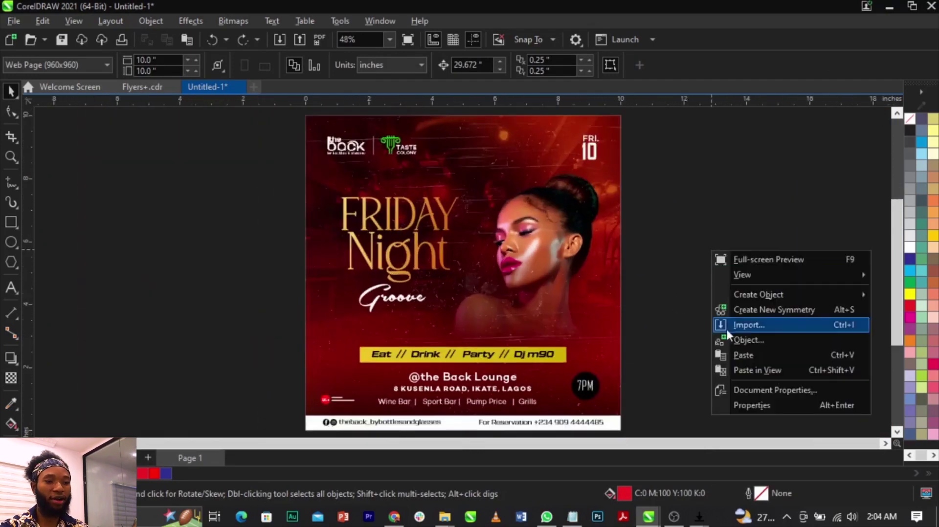
click(735, 327)
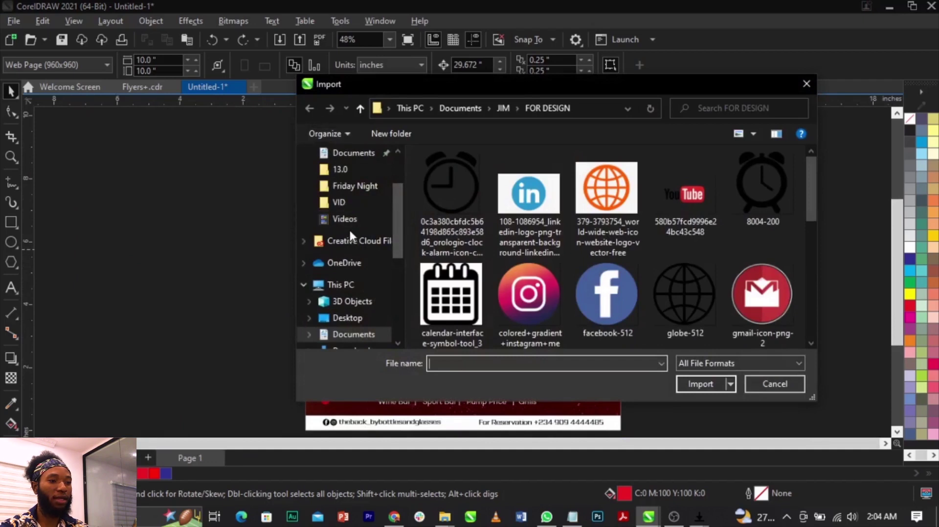
click(352, 158)
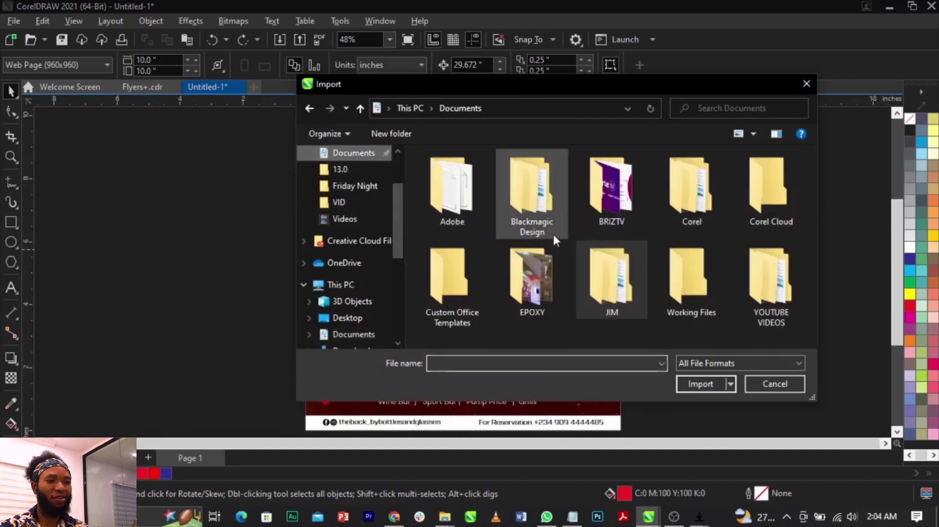
double_click(609, 282)
double_click(621, 236)
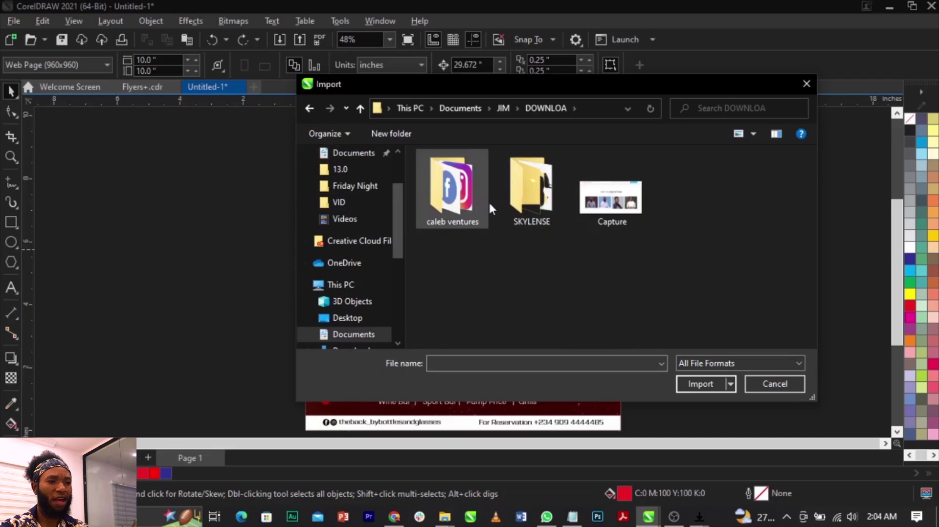
double_click(515, 199)
click(594, 208)
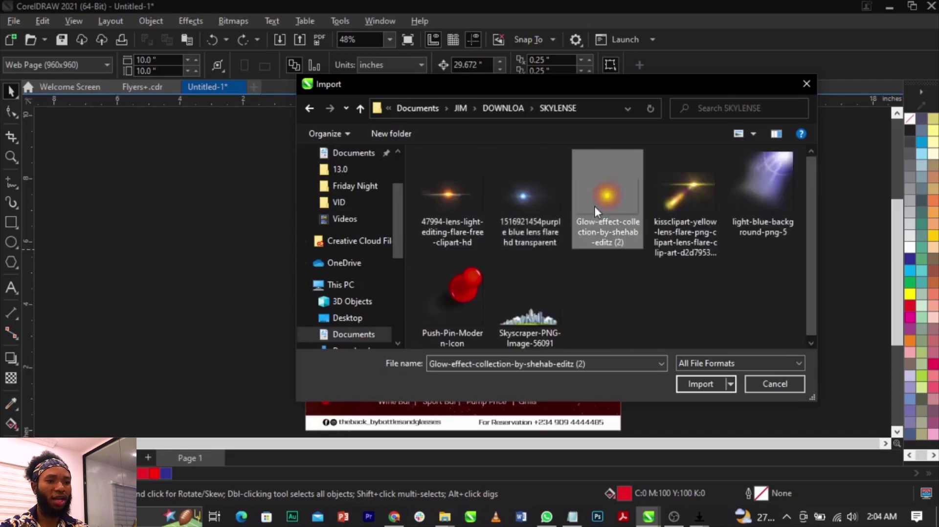
click(706, 383)
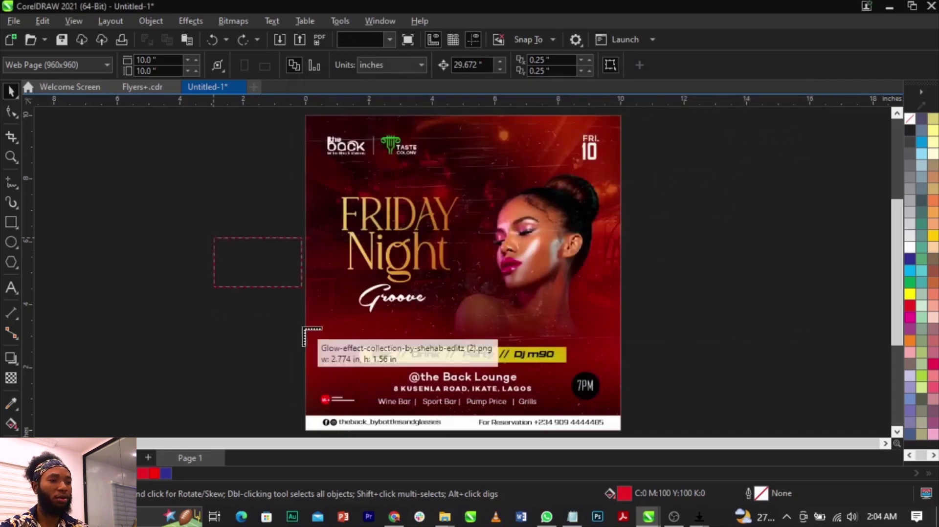
drag(211, 234, 258, 291)
right_click(272, 277)
click(299, 296)
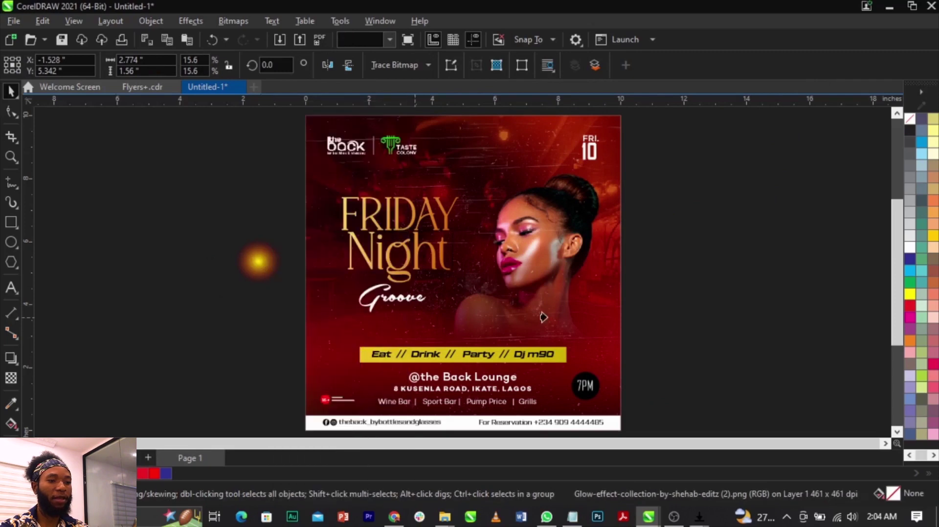
click(552, 298)
double_click(551, 298)
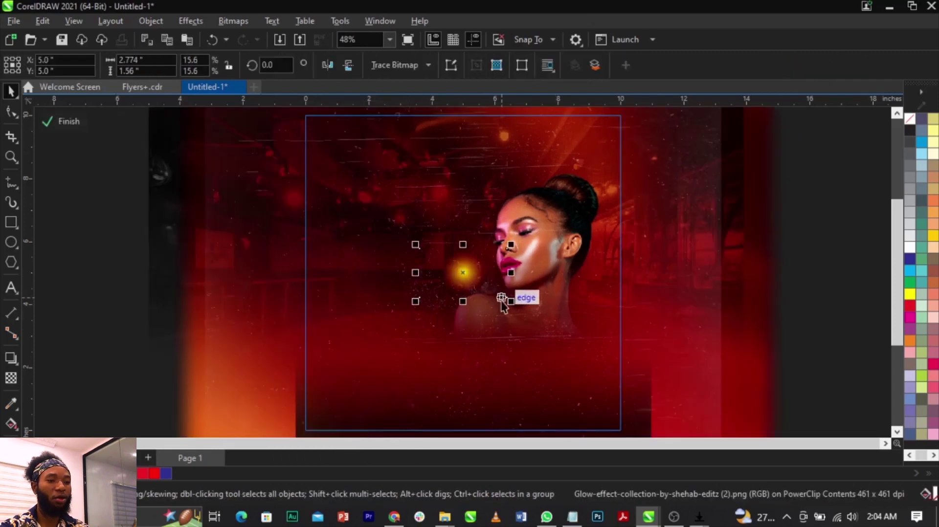
drag(512, 304, 661, 392)
key(ctrl+z)
key(ctrl+z)
key(ctrl+z)
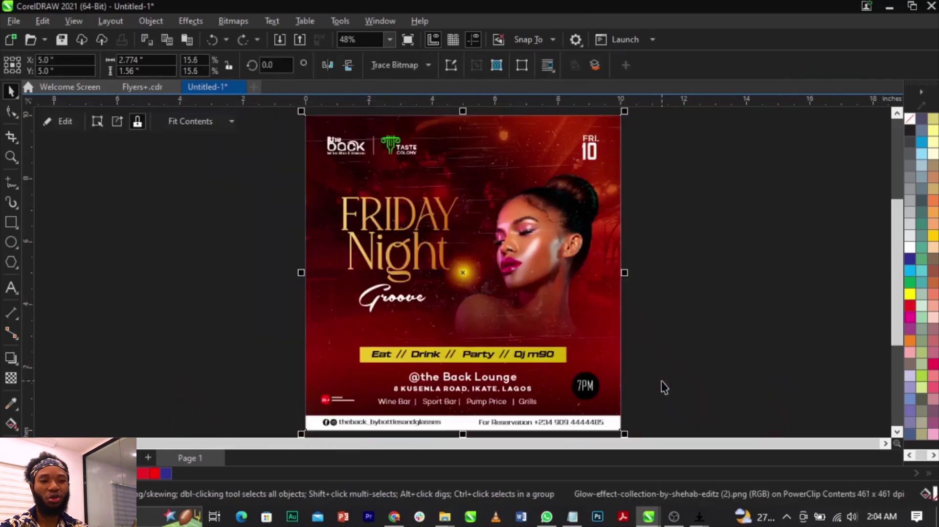
right_click(546, 293)
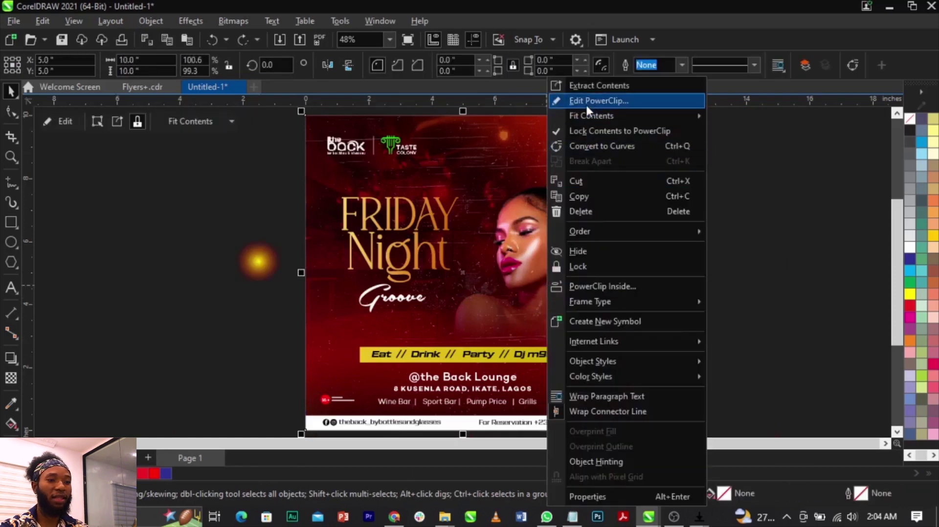
click(586, 100)
key(Escape)
ctrl+click(807, 327)
- PowerClip the yellow glow image inside the flyer background
click(272, 259)
right_click(273, 259)
click(318, 297)
click(519, 283)
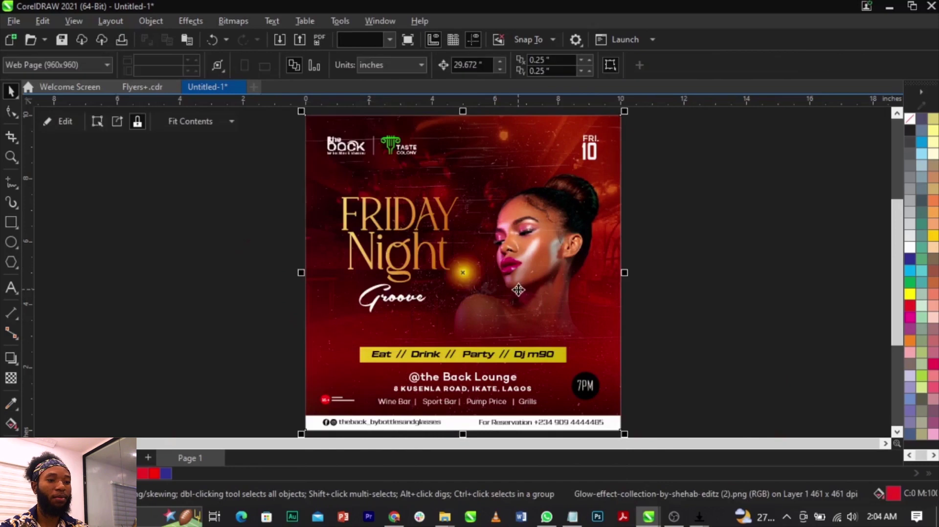
- Inside the background PowerClip, enlarge the glow to about 14.7 in wide and move it beside the woman's neck at the page's right edge
right_click(519, 286)
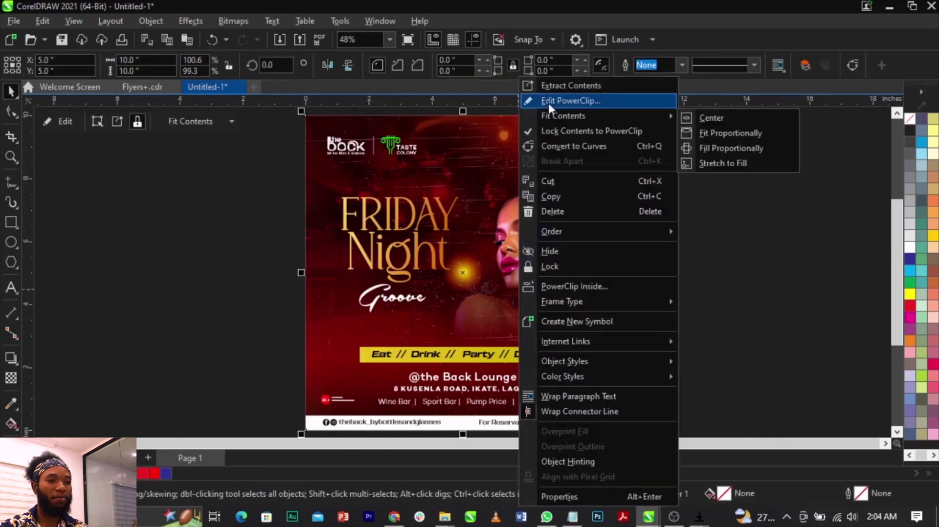
click(548, 102)
click(462, 273)
drag(511, 245, 652, 163)
drag(451, 314, 614, 312)
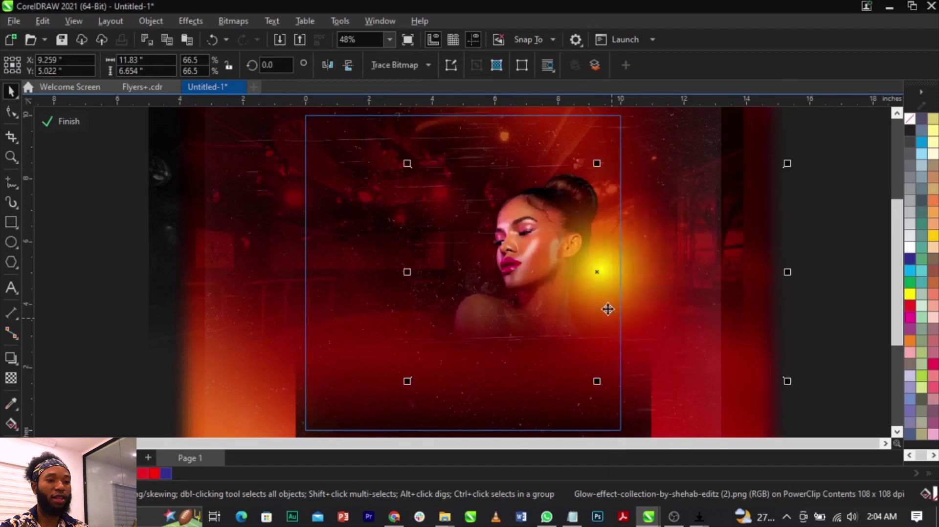
scroll(614, 312, down, 1)
drag(744, 365, 778, 383)
mouse_move(660, 329)
mouse_down()
mouse_move(676, 336)
mouse_move(685, 323)
mouse_move(670, 321)
mouse_up()
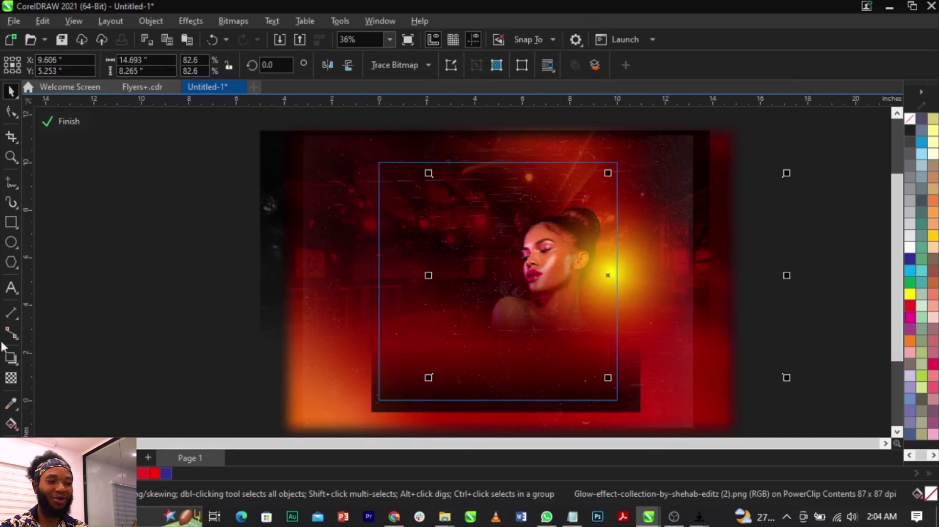
- Try the Screen, Overlay and Soft Light merge modes on the glow's transparency and settle on Screen
click(11, 383)
click(185, 64)
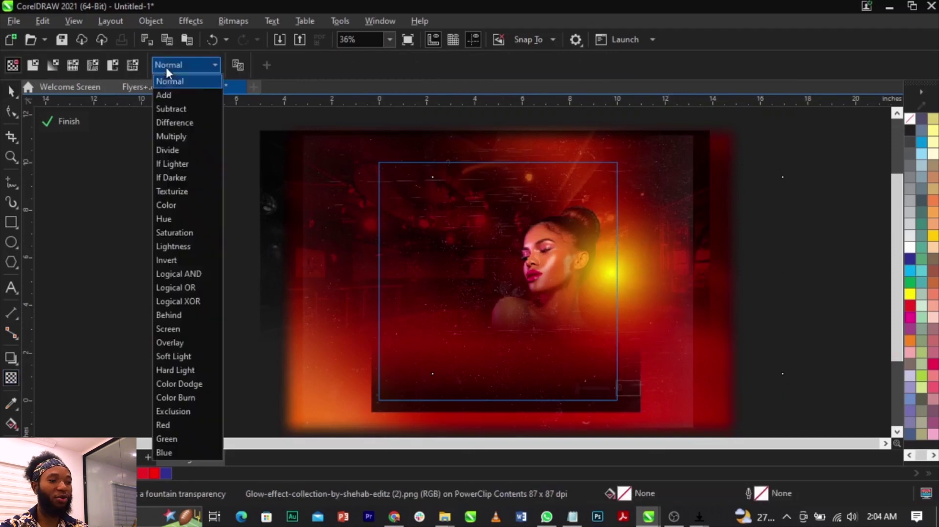
click(173, 330)
click(196, 65)
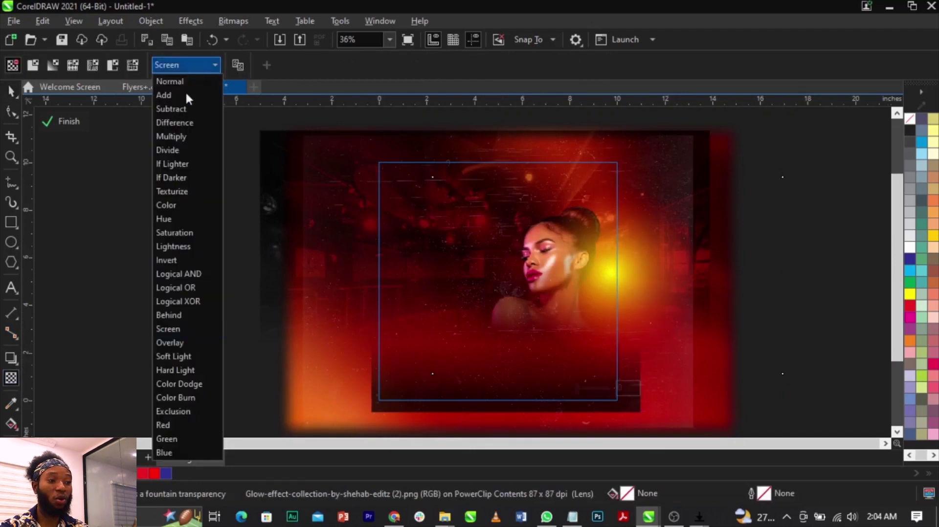
click(186, 336)
click(176, 65)
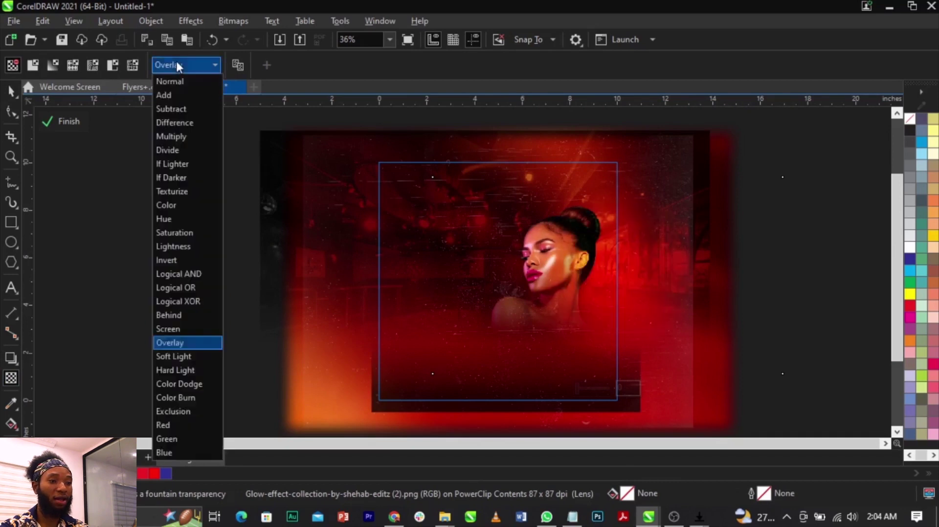
click(182, 356)
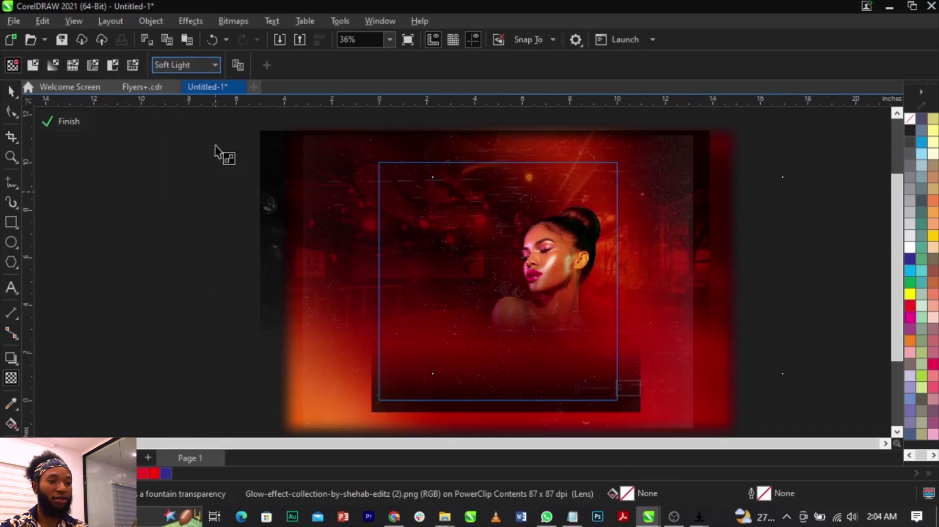
click(193, 66)
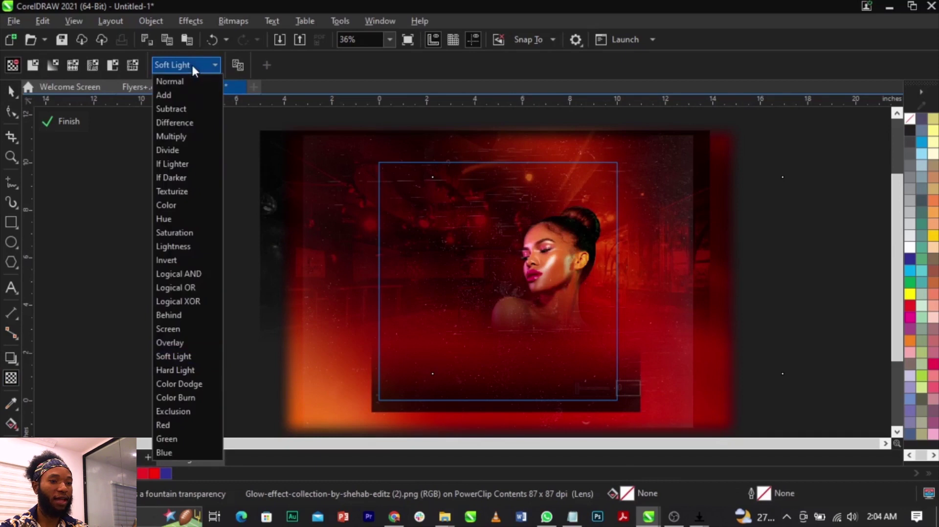
click(191, 329)
key(space)
- Enlarge the glow to about 21 in wide, center it just beyond the page's right edge behind the woman, and finish editing the PowerClip
scroll(498, 251, down, 1)
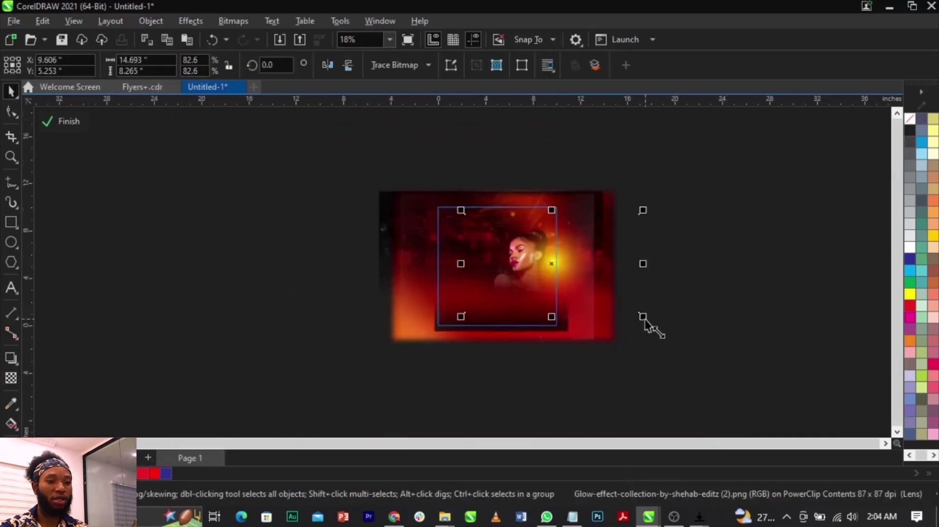
drag(651, 325, 651, 302)
scroll(625, 279, up, 3)
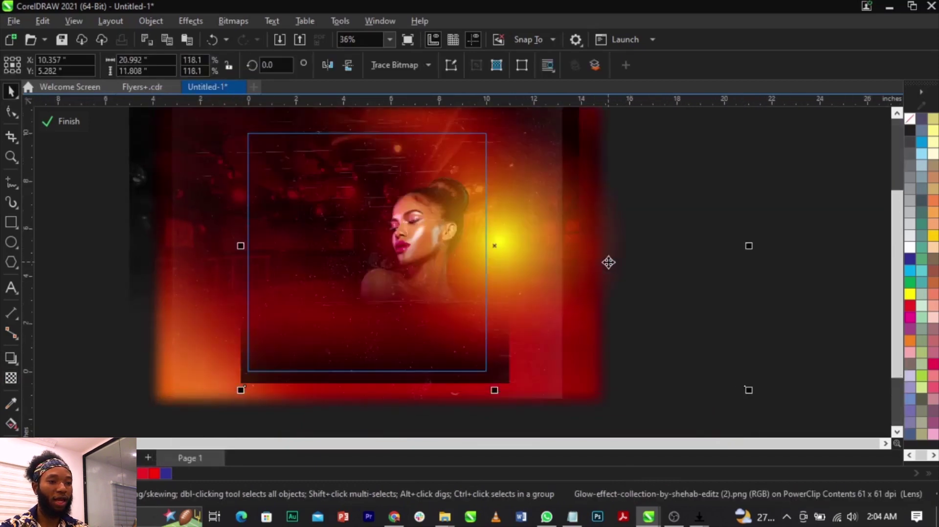
drag(608, 263, 618, 260)
scroll(493, 240, up, 4)
scroll(555, 240, up, 1)
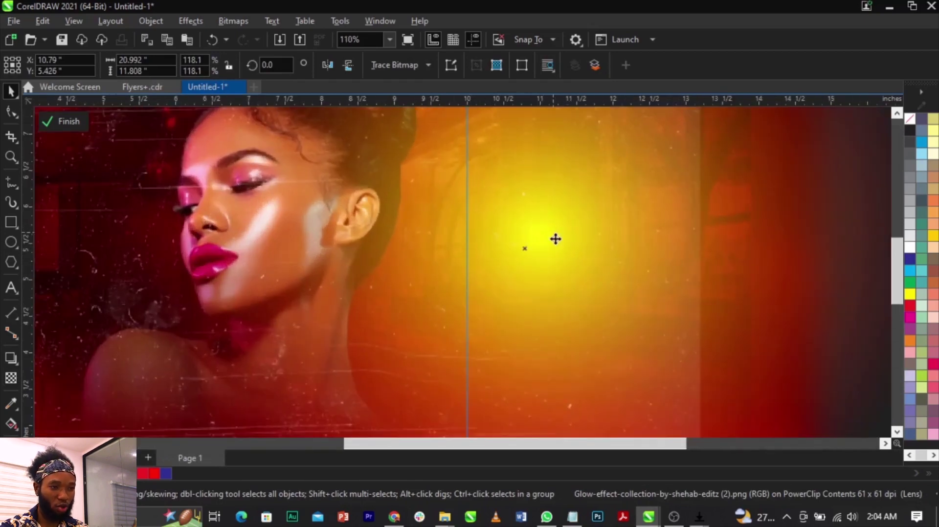
scroll(543, 234, down, 3)
drag(554, 254, 552, 262)
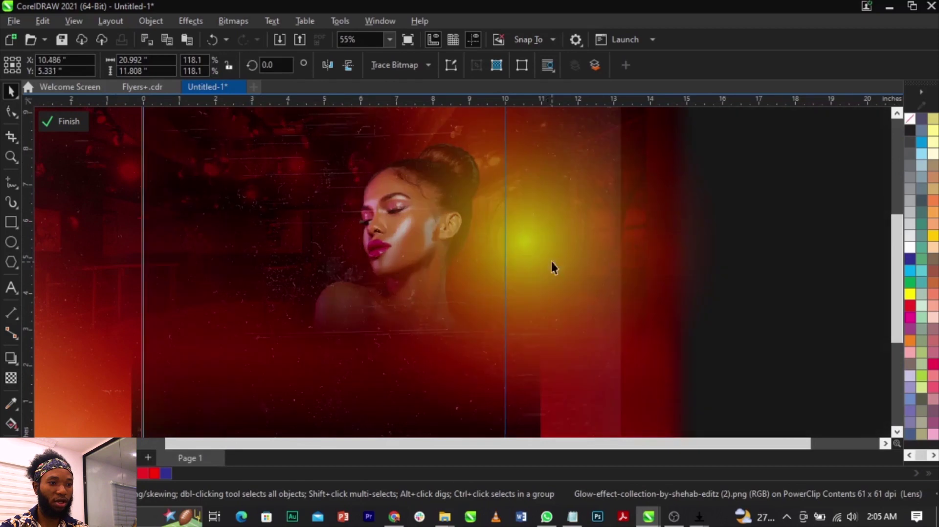
scroll(474, 238, down, 1)
ctrl+click(856, 315)
click(659, 284)
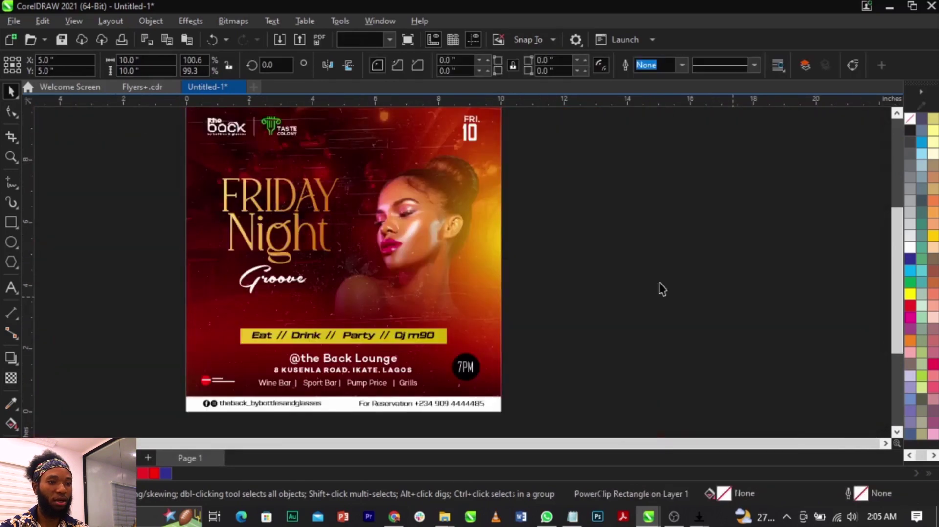
scroll(660, 284, down, 1)
scroll(760, 308, up, 1)
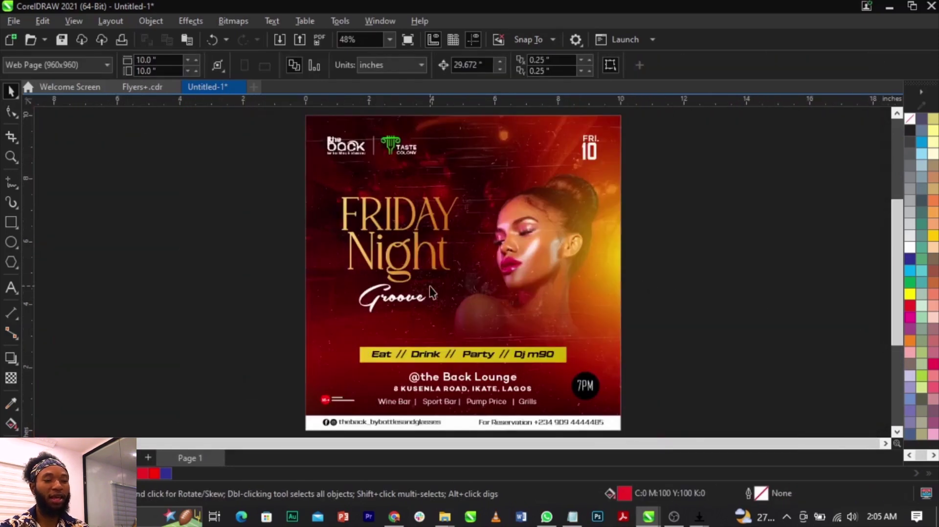
- Duplicate the whole flyer to the right of the original
key(ctrl+a)
scroll(430, 286, down, 2)
drag(349, 285, 527, 290)
right_click(528, 290)
key(z)
drag(300, 166, 748, 361)
- Inside the duplicate flyer's background PowerClip, convert the woman's image to 8-bit grayscale
double_click(641, 285)
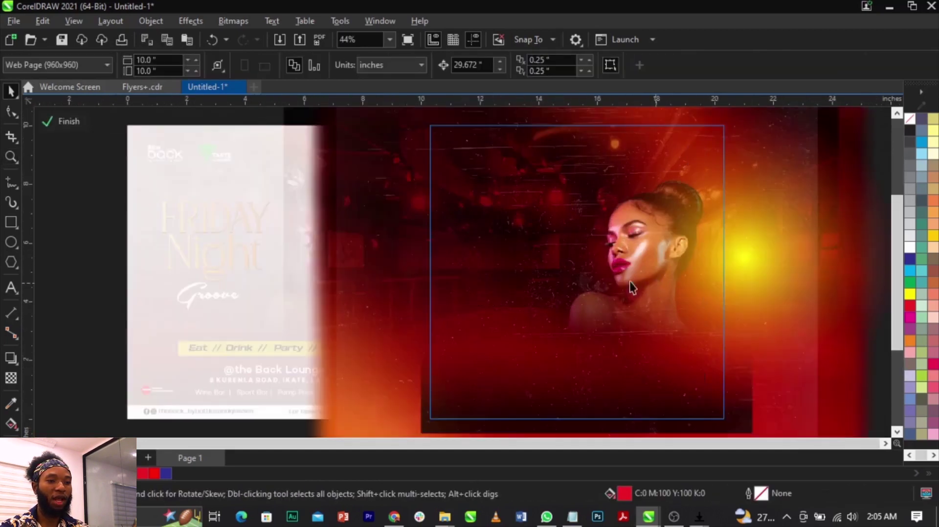
click(527, 160)
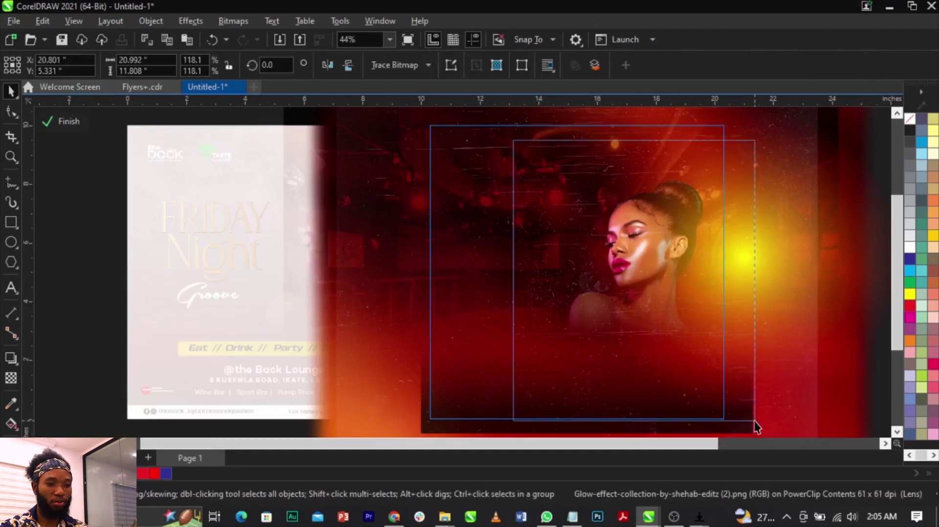
click(755, 421)
scroll(741, 428, down, 1)
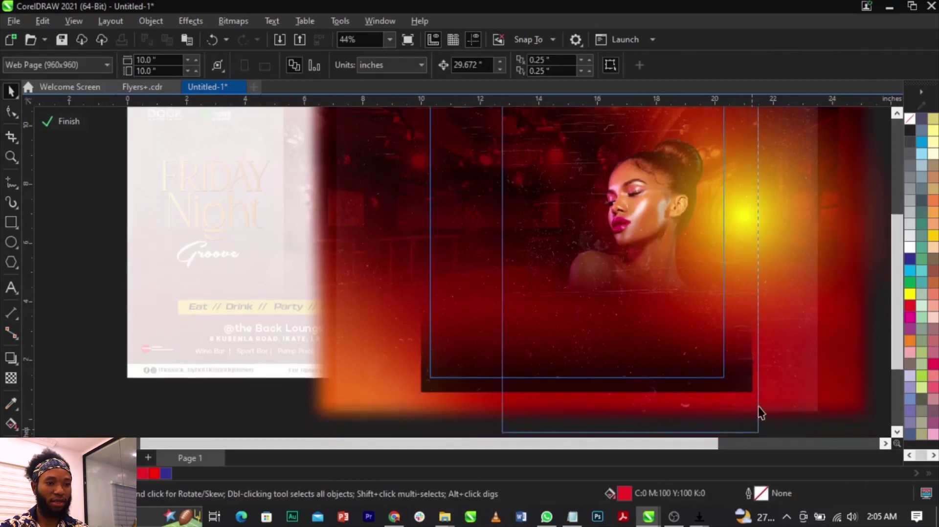
scroll(686, 351, down, 1)
drag(527, 137, 694, 377)
scroll(639, 250, up, 2)
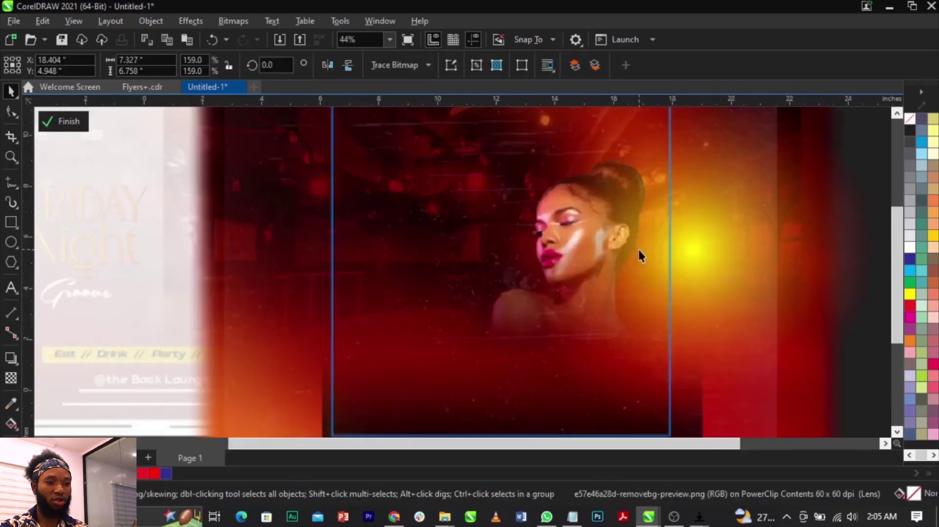
click(230, 21)
mouse_move(303, 140)
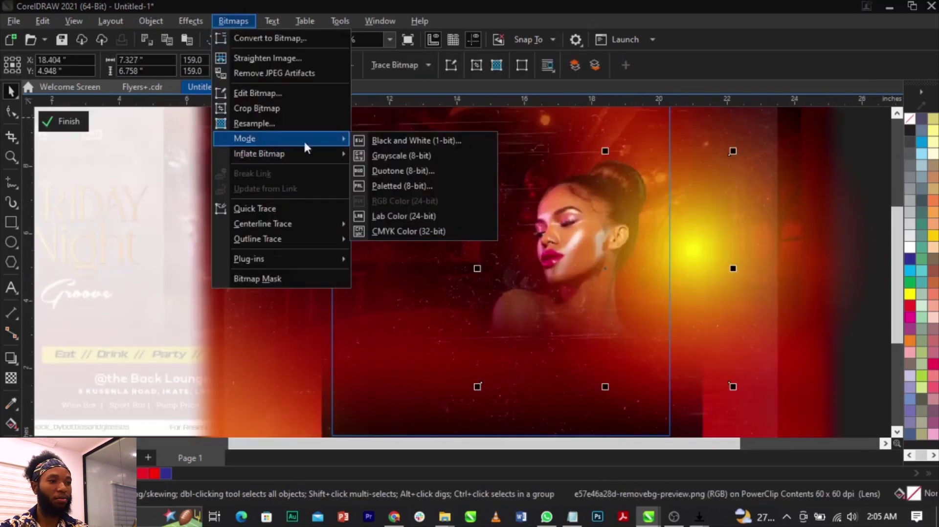
click(404, 156)
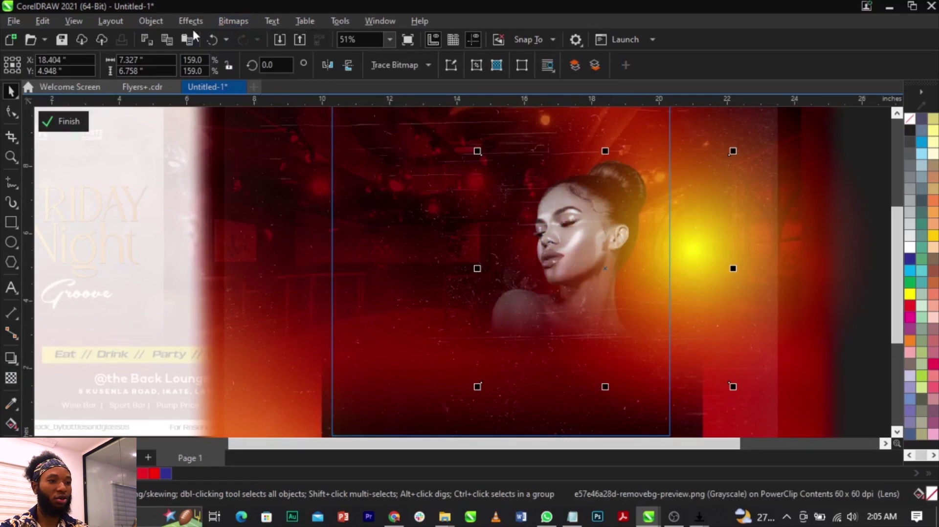
- Duplicate the yellow glow slightly toward the woman and set the copy's transparency merge mode to Soft Light
click(694, 261)
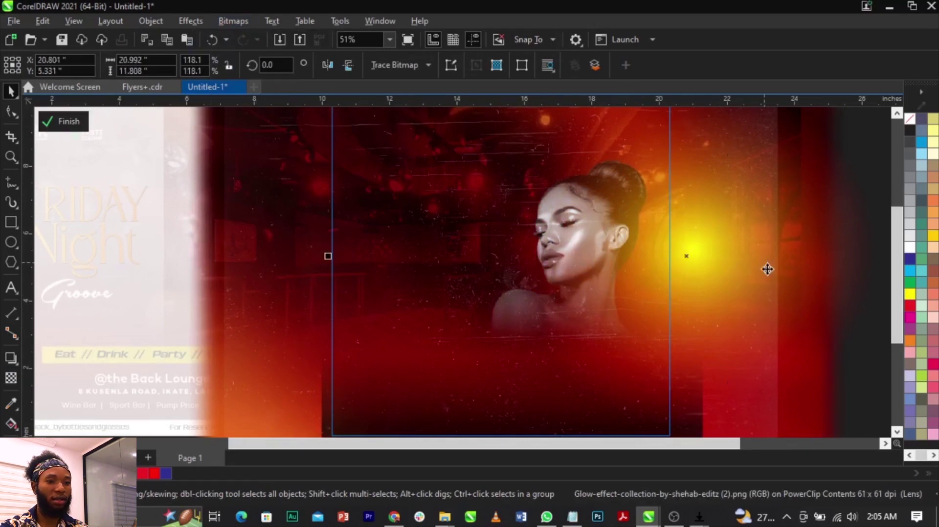
drag(753, 273, 714, 255)
scroll(538, 257, down, 2)
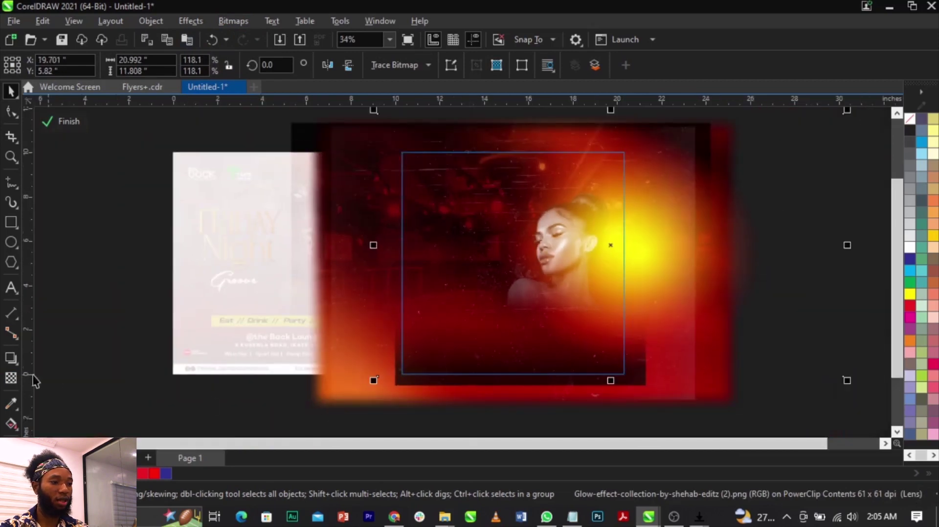
click(12, 378)
click(210, 65)
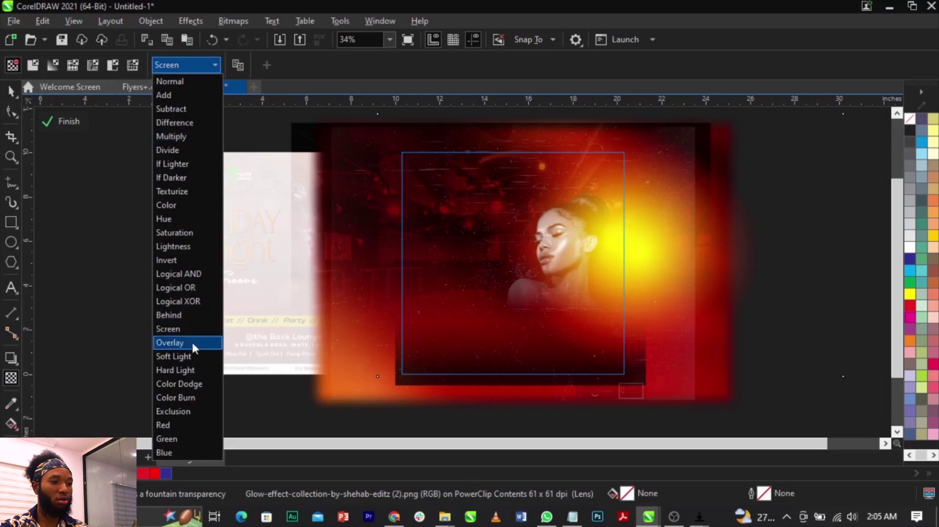
click(201, 357)
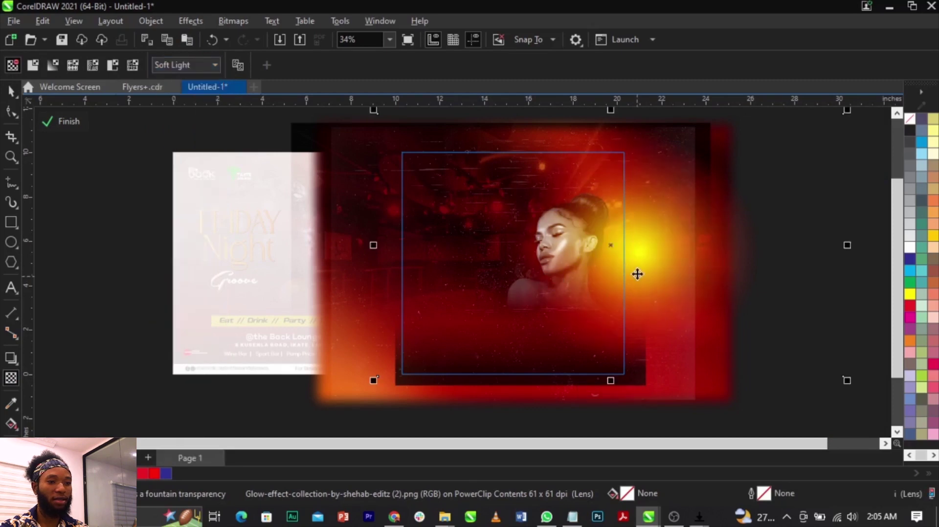
- Shrink the glow copy to about 16.2 in wide, center it over the back of the woman's head, and finish editing the PowerClip
key(space)
drag(624, 274, 615, 274)
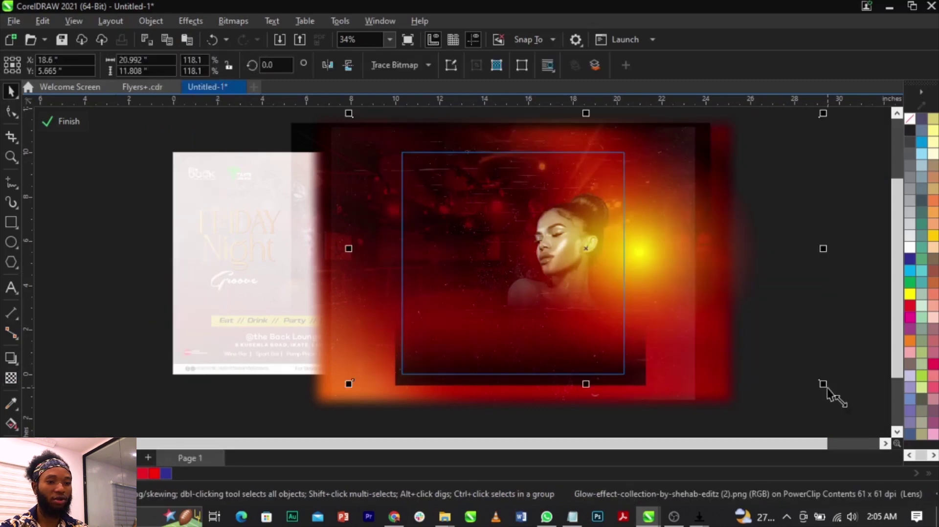
drag(827, 391, 770, 352)
scroll(615, 264, up, 3)
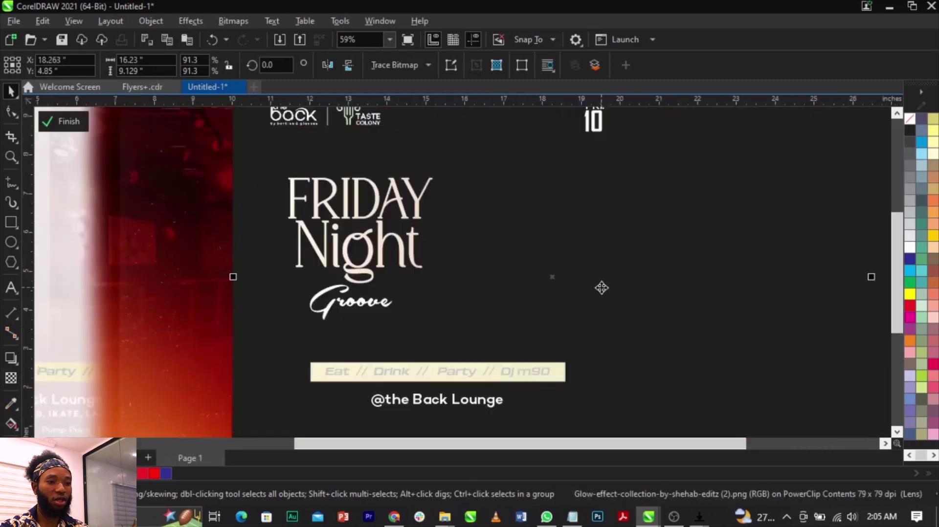
drag(601, 288, 631, 224)
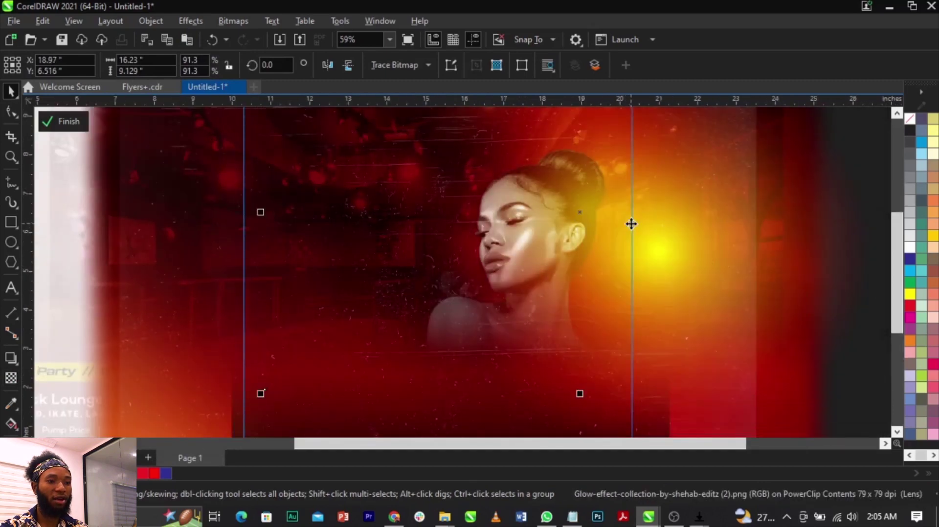
click(64, 122)
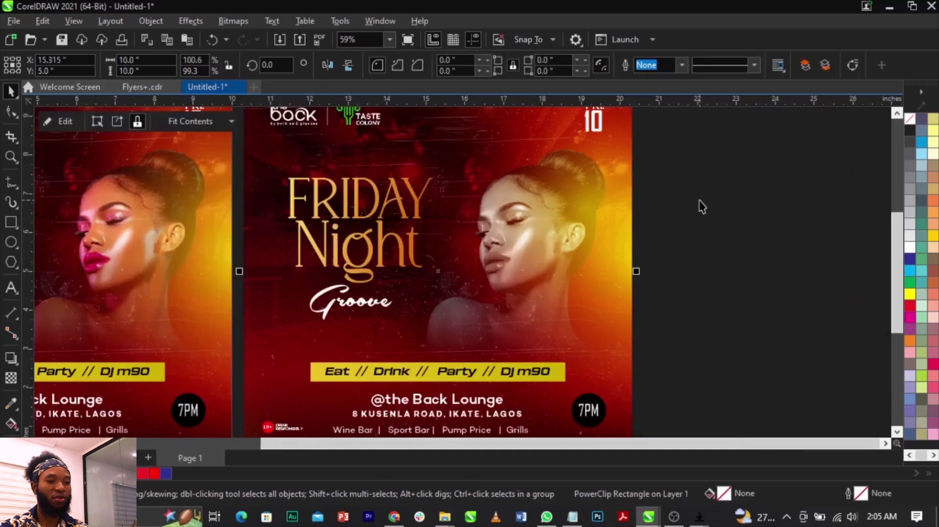
- Preview both flyer versions side by side in full screen to compare the color and grayscale woman
click(713, 208)
key(F4)
scroll(465, 221, down, 1)
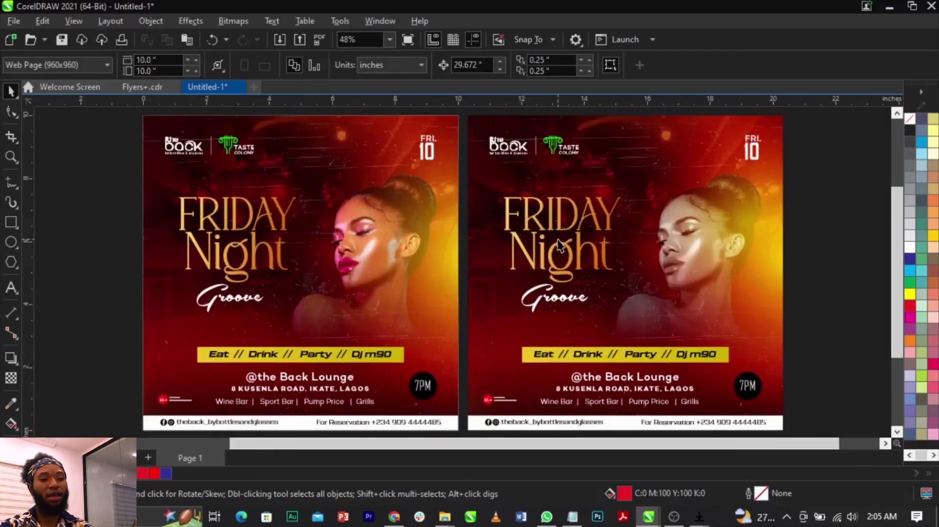
key(F9)
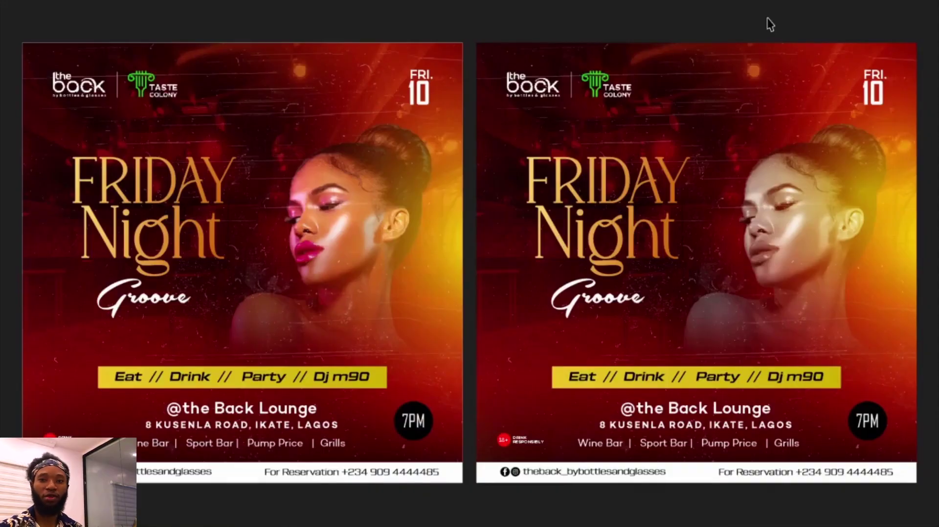